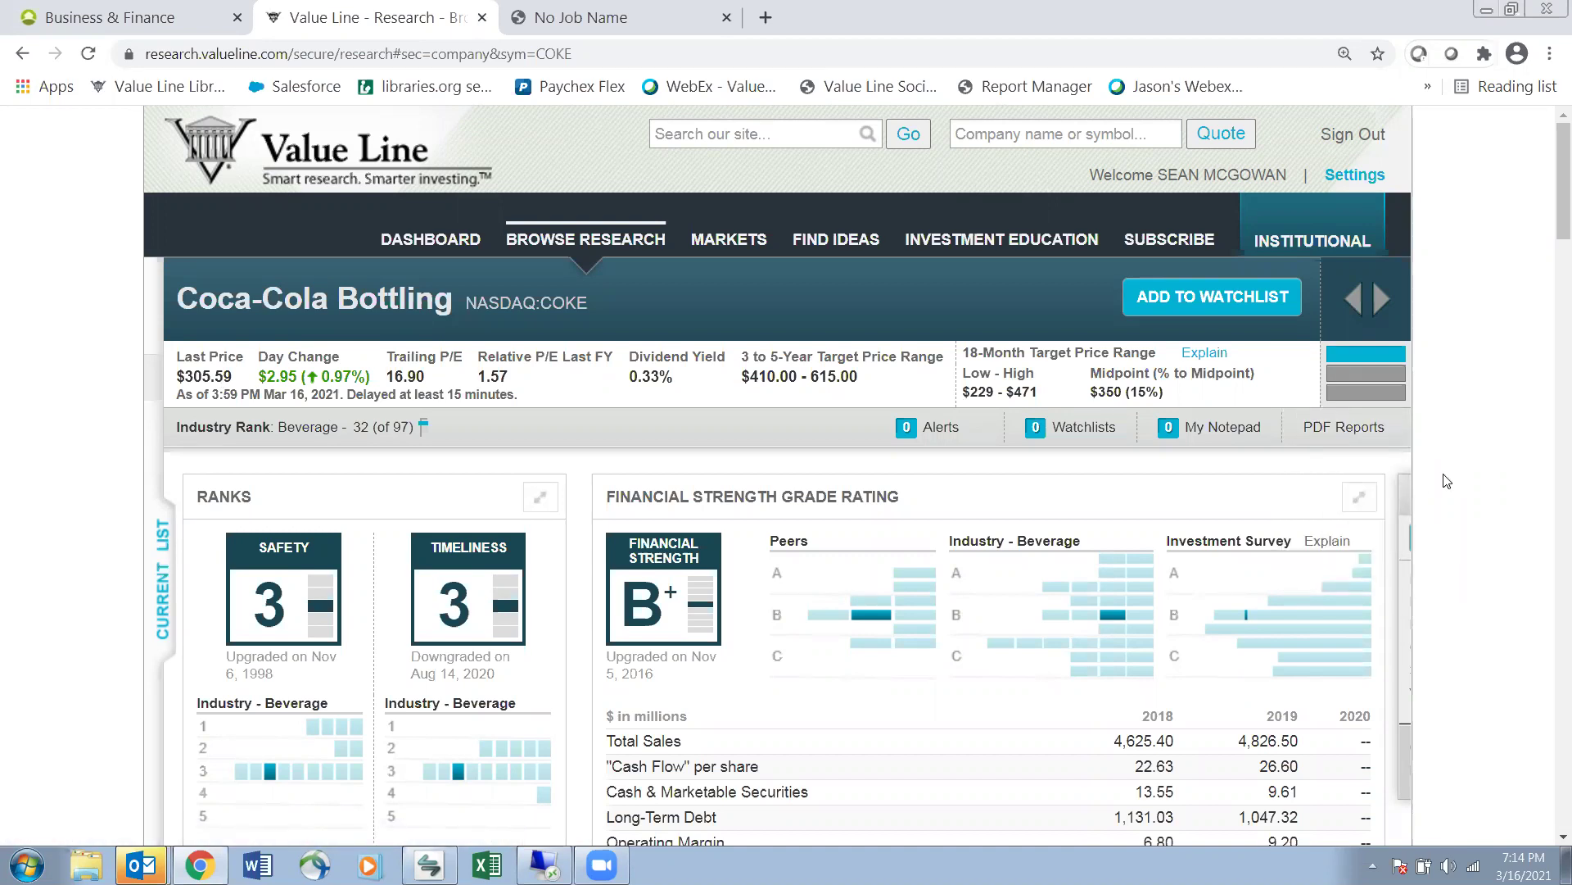
Go to the dashboard and open the VLIS Current Issue list from the quick links
left_click(429, 241)
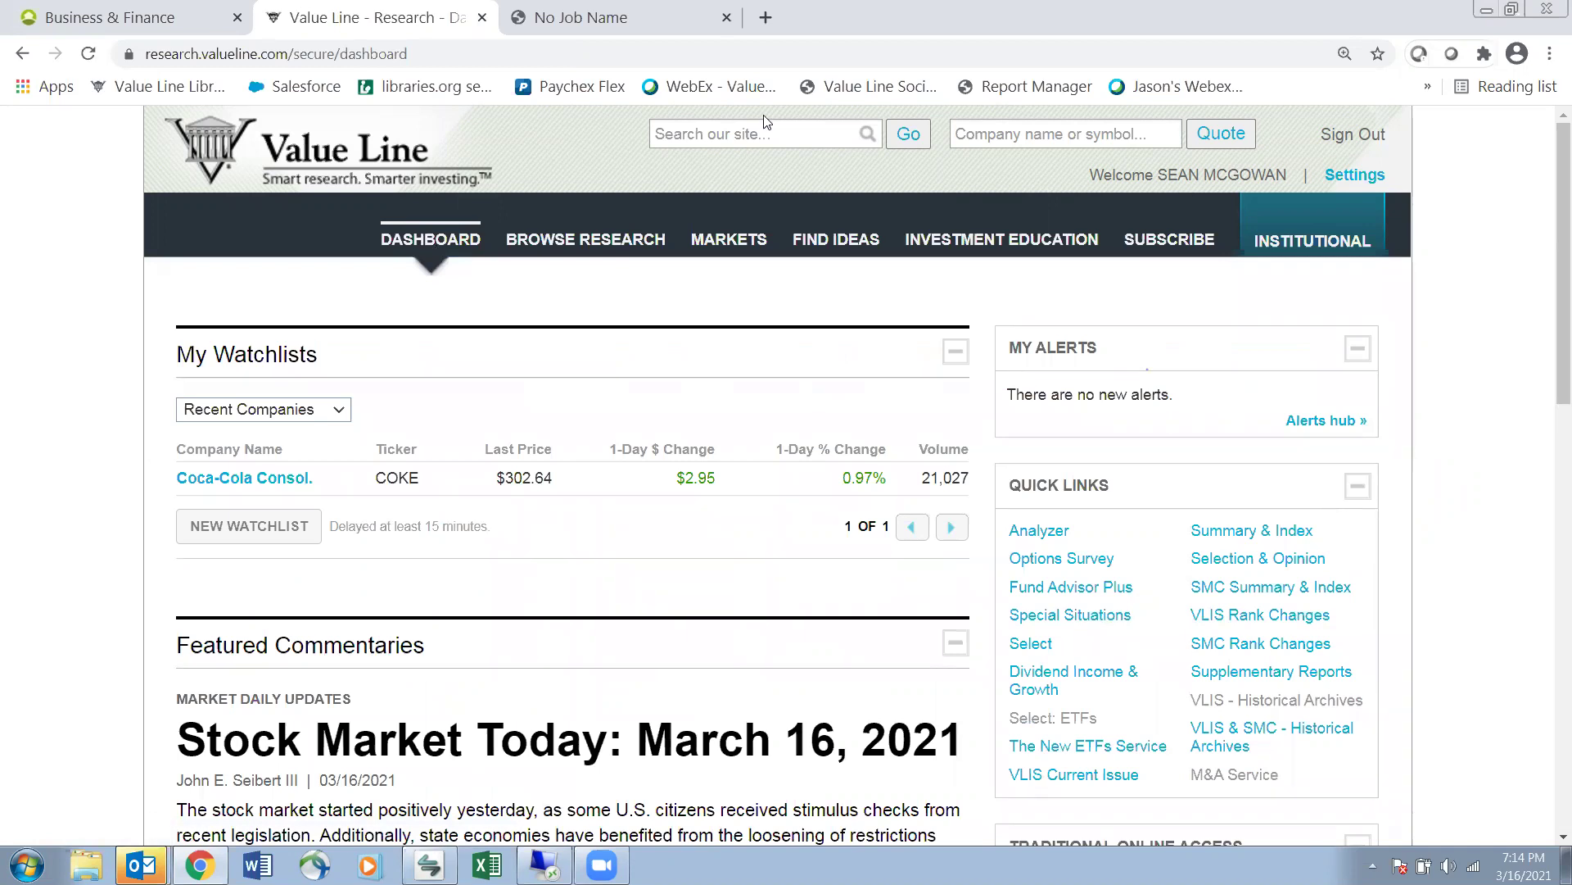
mouse_move(955, 161)
left_mouse_down()
mouse_move(1270, 153)
mouse_move(1257, 105)
mouse_move(1164, 106)
left_mouse_up()
mouse_move(923, 133)
left_mouse_down()
mouse_move(942, 156)
mouse_move(994, 164)
left_mouse_up()
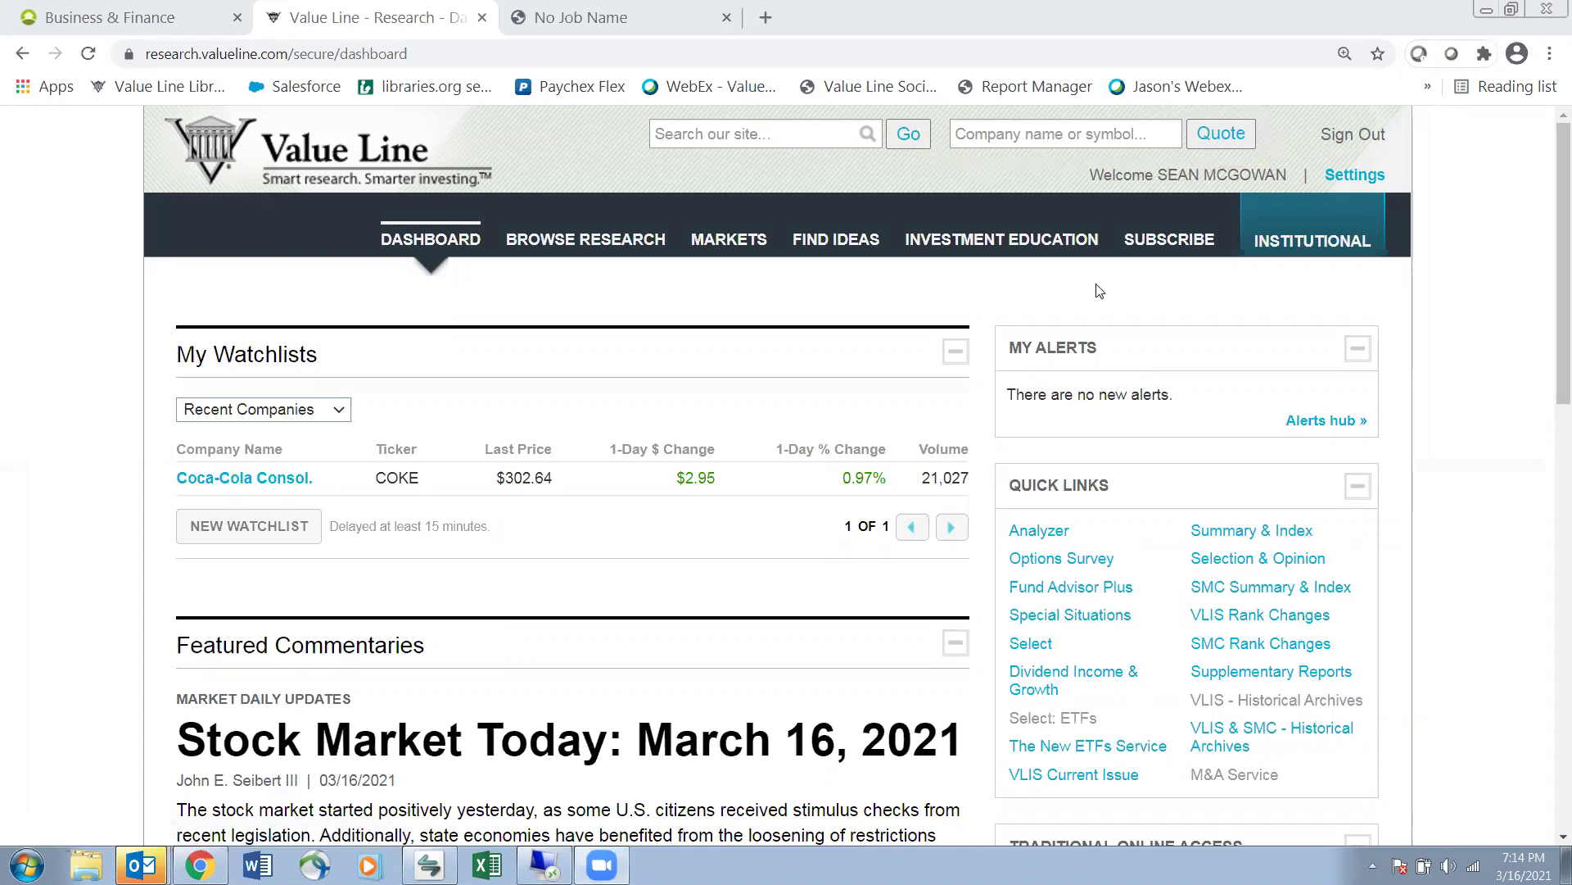
scroll(1099, 291, "down", 3)
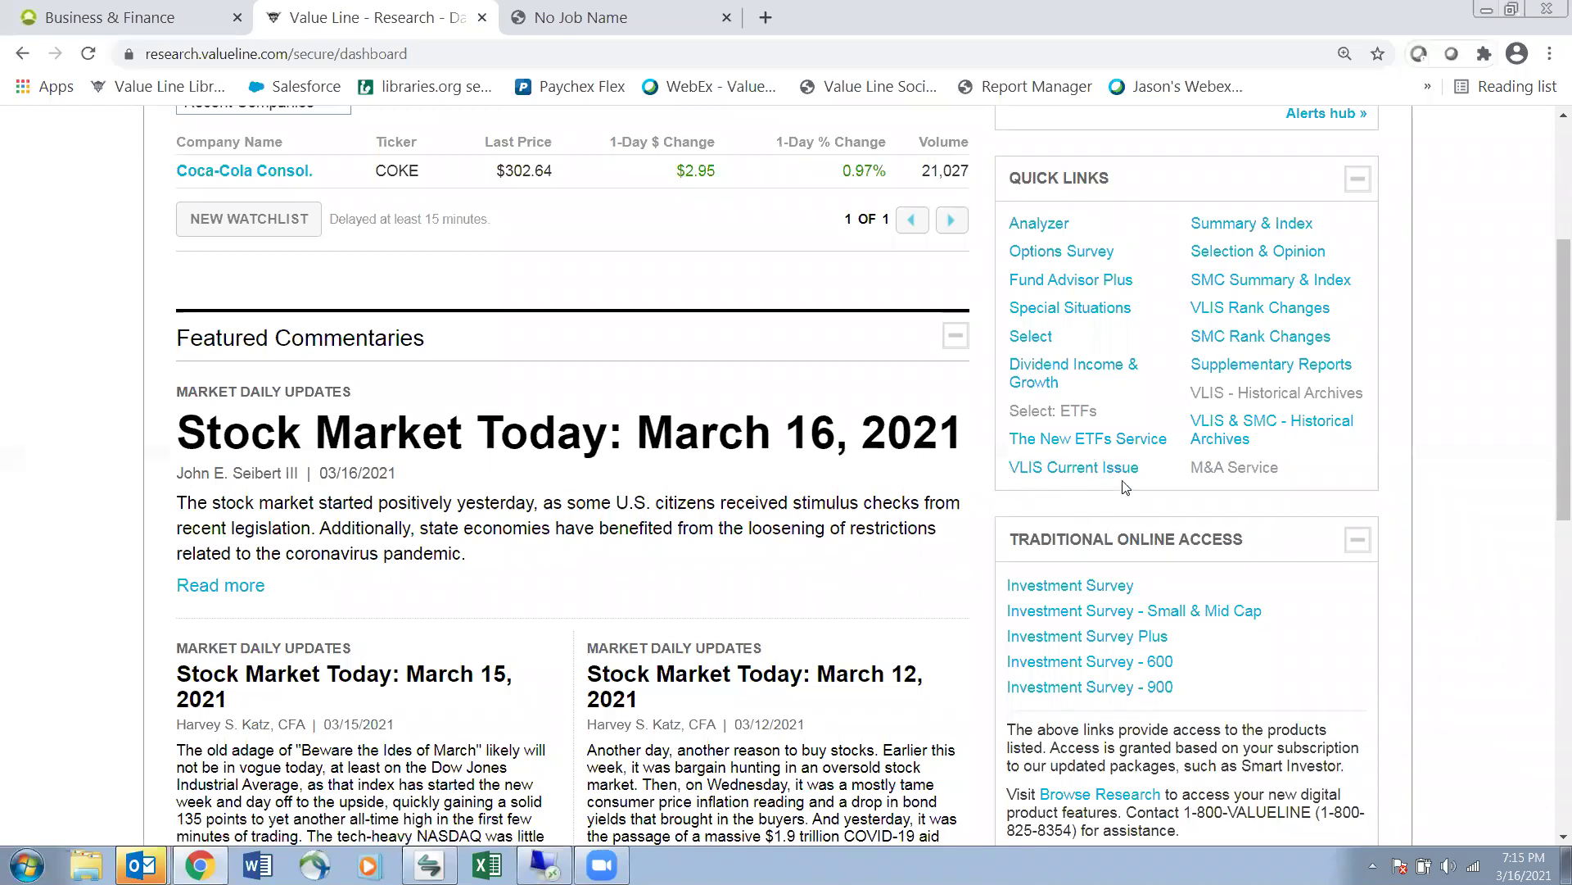
left_click(1081, 473)
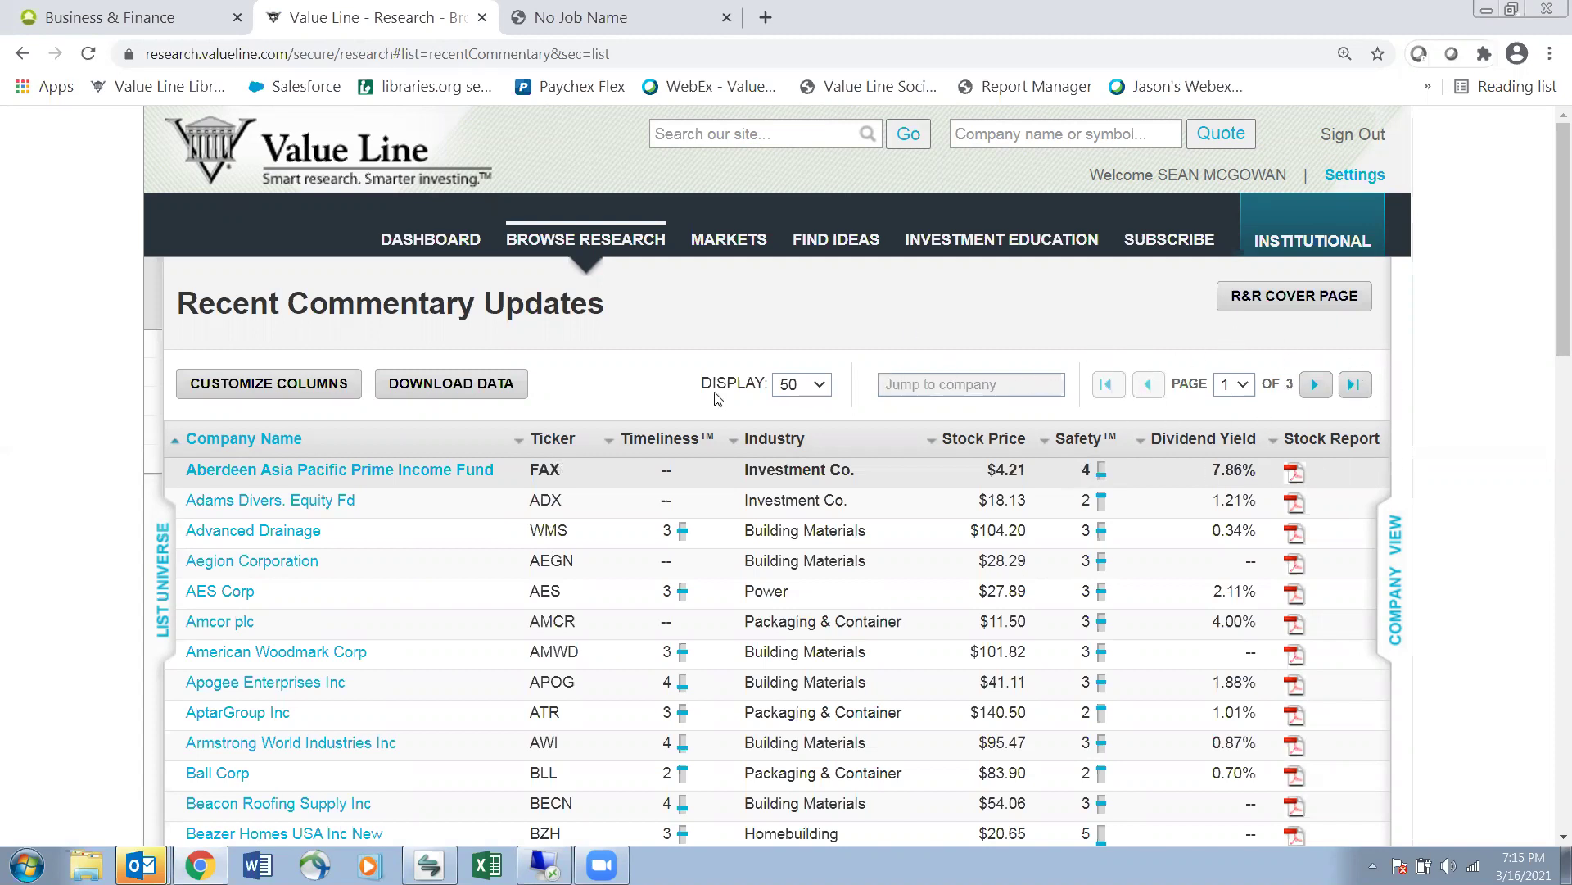
Display 250 companies per page in the Recent Commentary Updates list and sort it by Timeliness
left_click(815, 397)
left_click(794, 464)
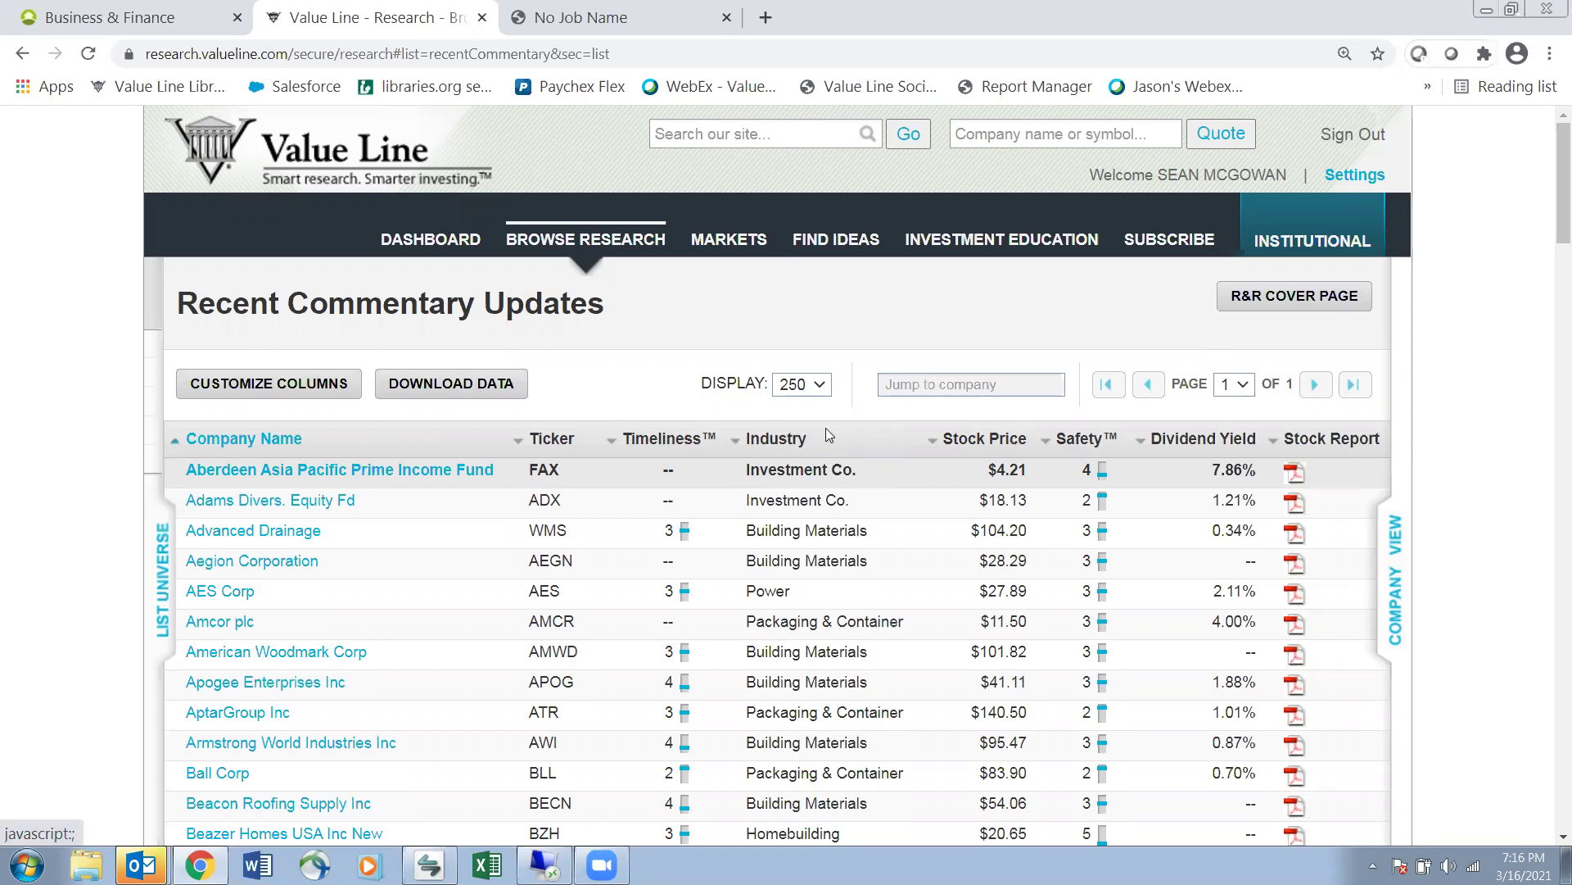
left_click(670, 439)
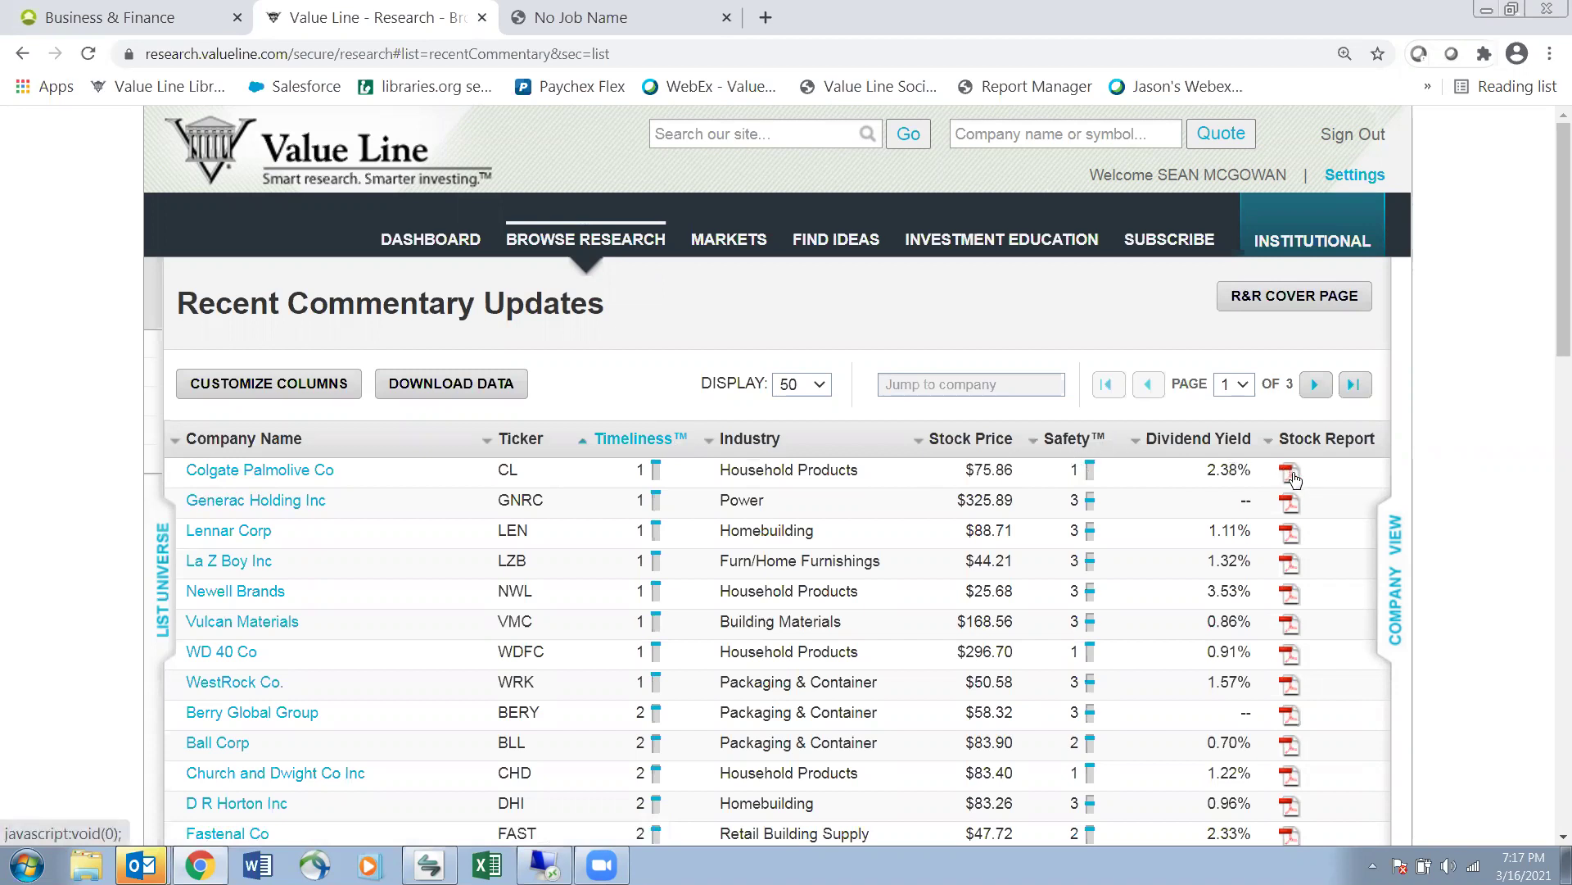
Open the Colgate Palmolive Co company page and point out its company name and PDF Reports option with annotations
left_click(250, 472)
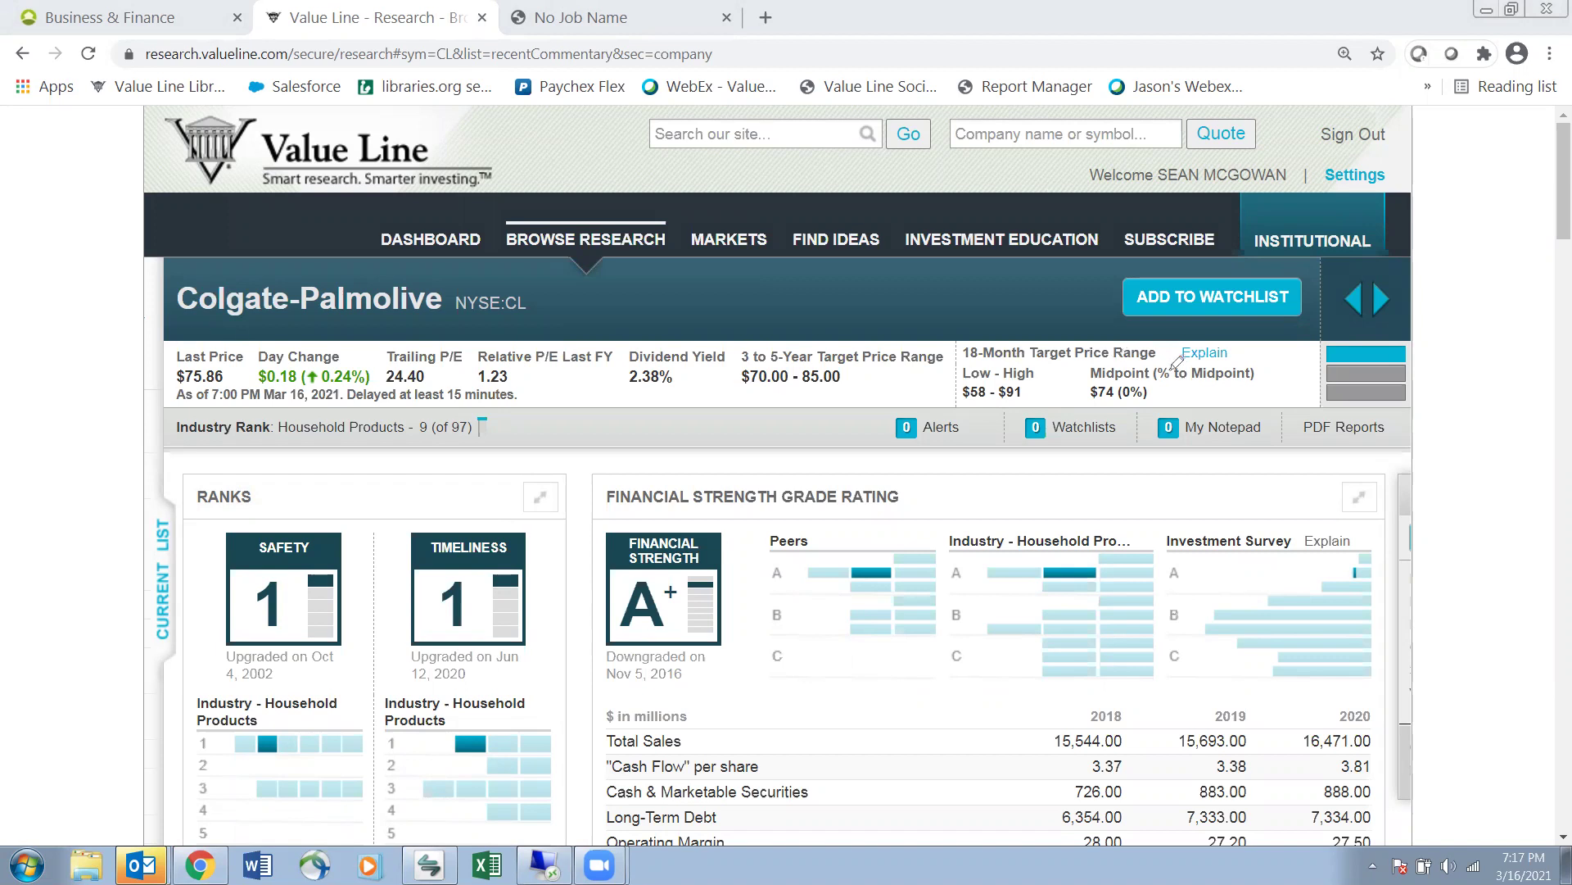
mouse_move(1310, 405)
left_mouse_down()
mouse_move(1266, 438)
mouse_move(1421, 452)
mouse_move(1401, 406)
mouse_move(1306, 399)
left_mouse_up()
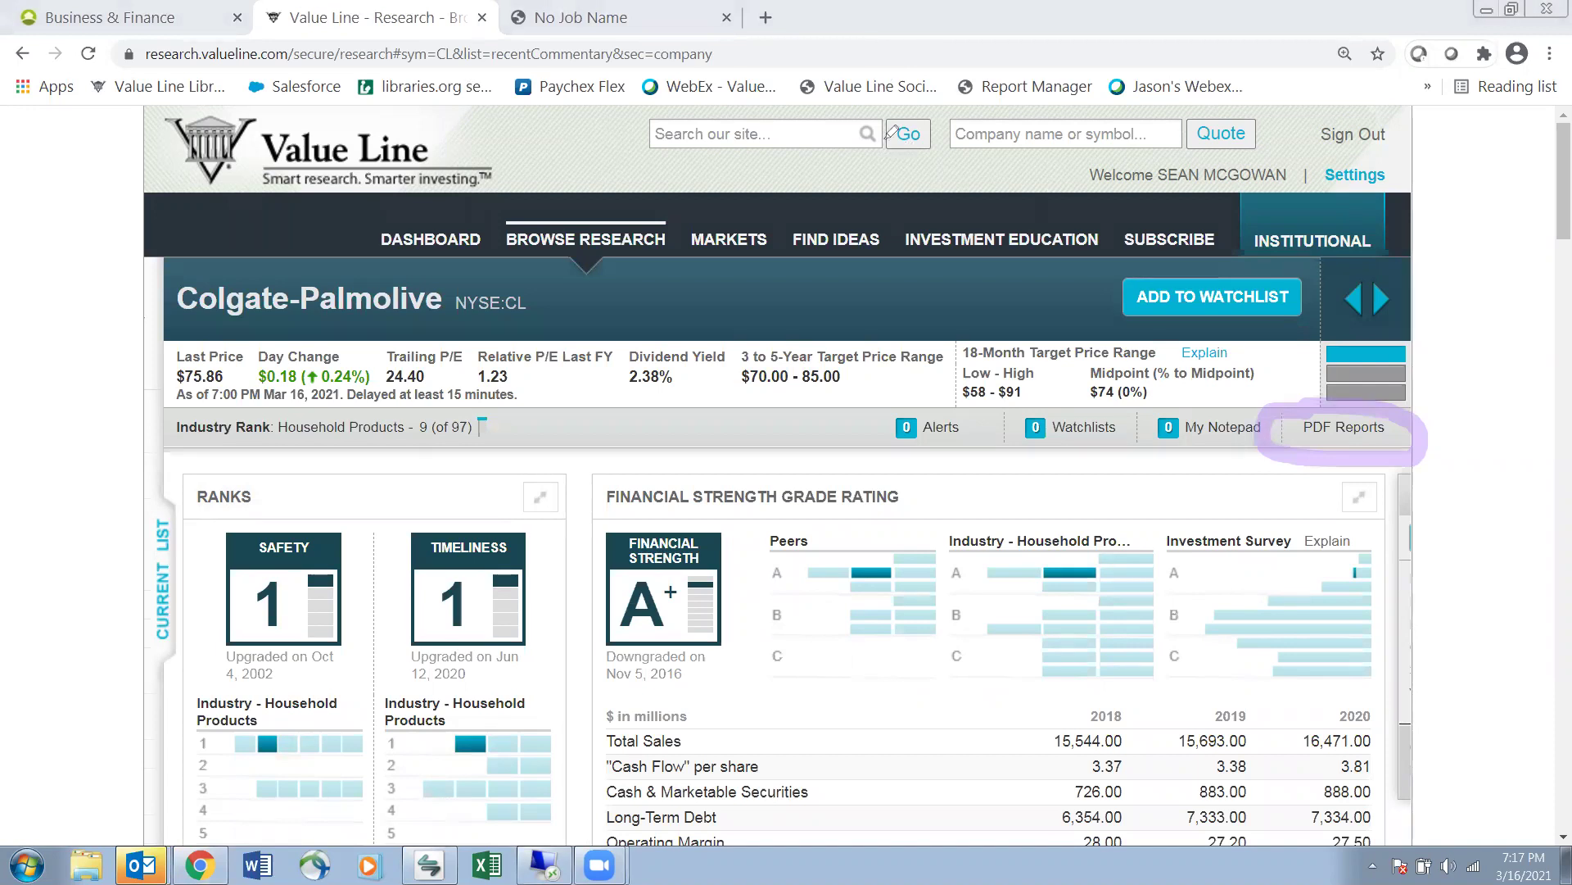
mouse_move(1329, 399)
left_mouse_down()
mouse_move(1266, 427)
mouse_move(1310, 455)
mouse_move(1395, 447)
left_mouse_up()
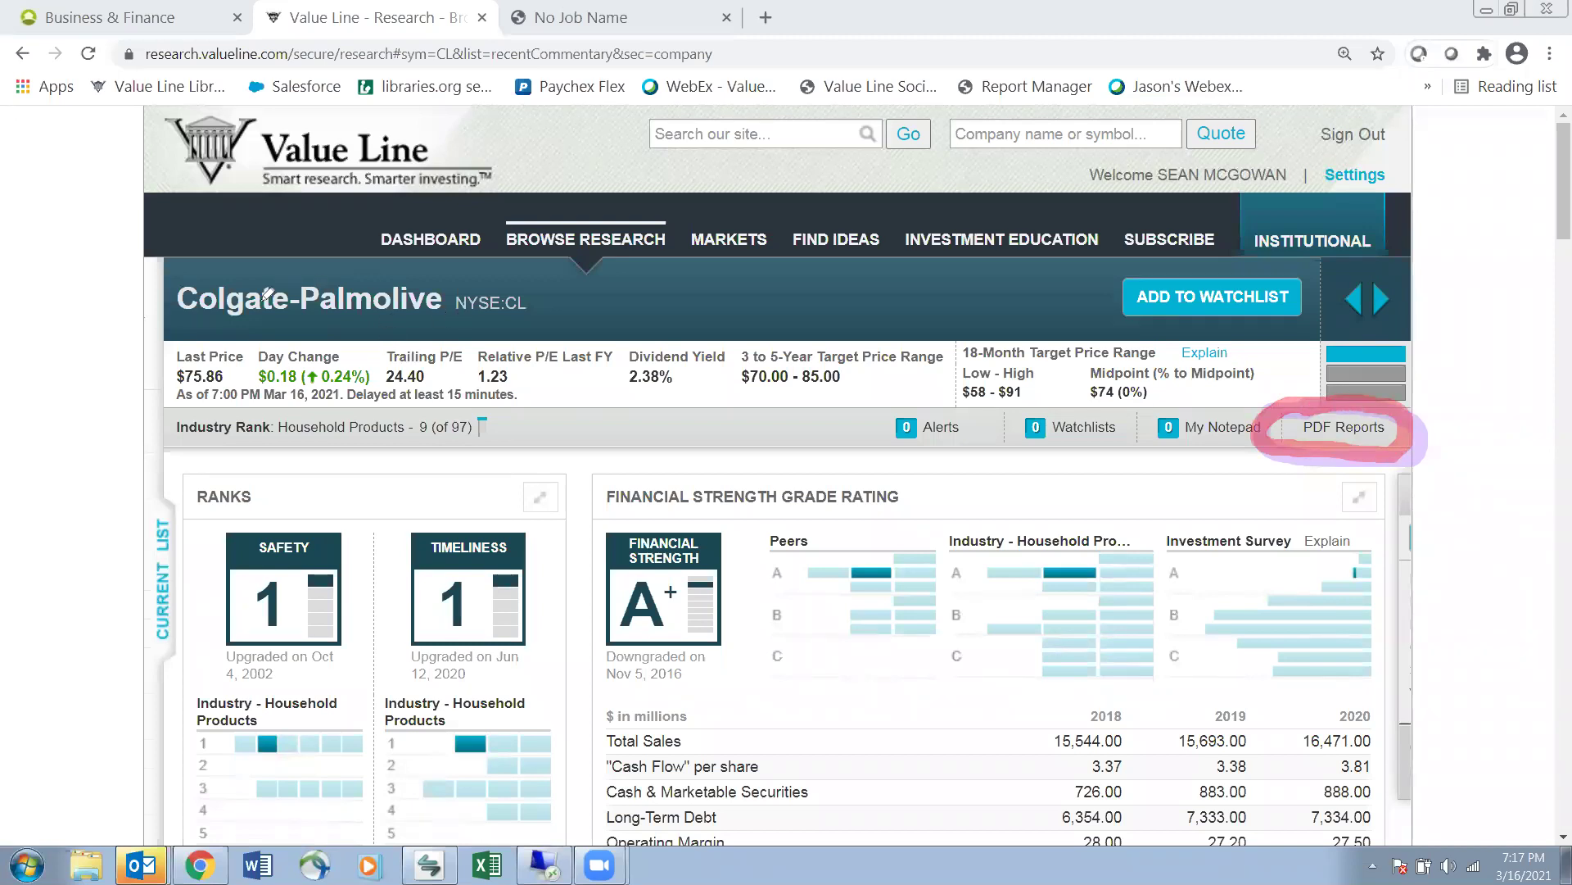
left_click_drag(146, 323, 544, 327)
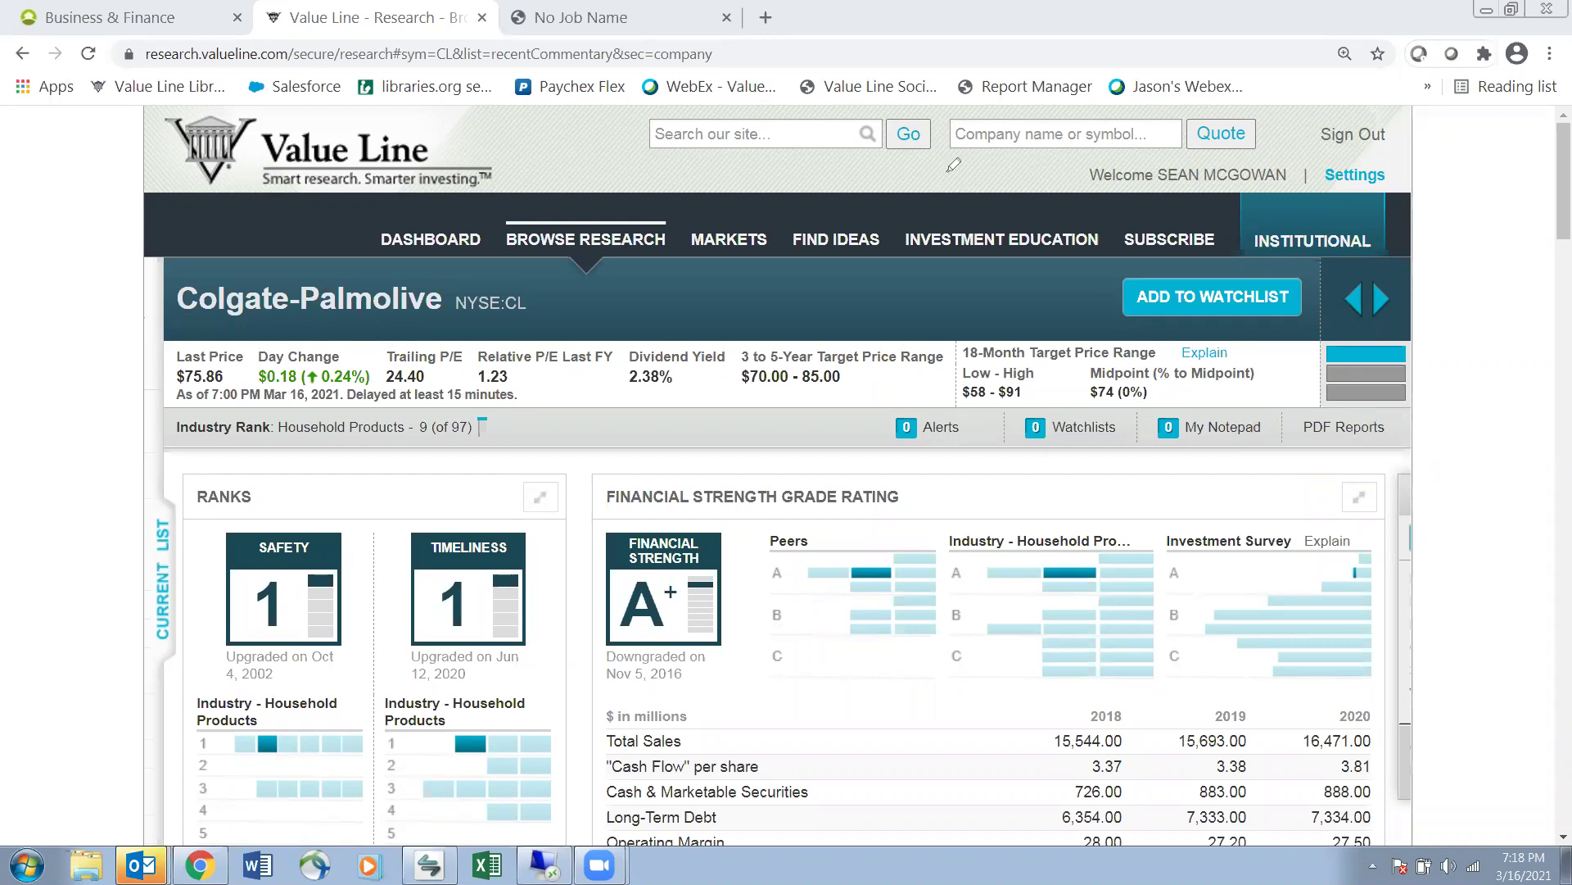
left_click(1315, 426)
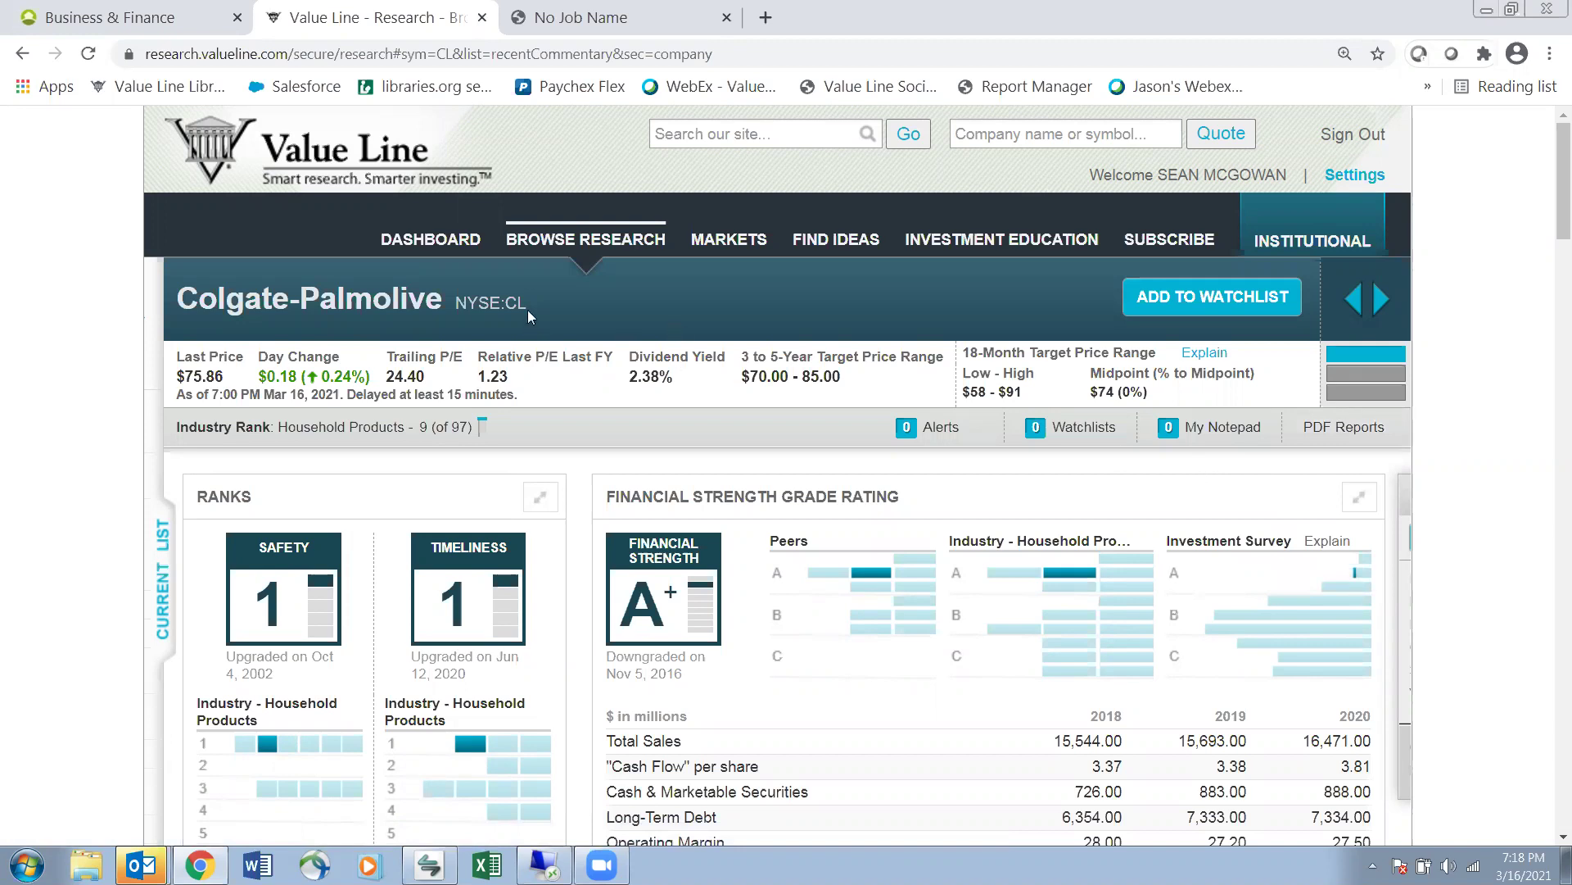
Return to the dashboard and go from there to the Browse Research page
left_click(465, 244)
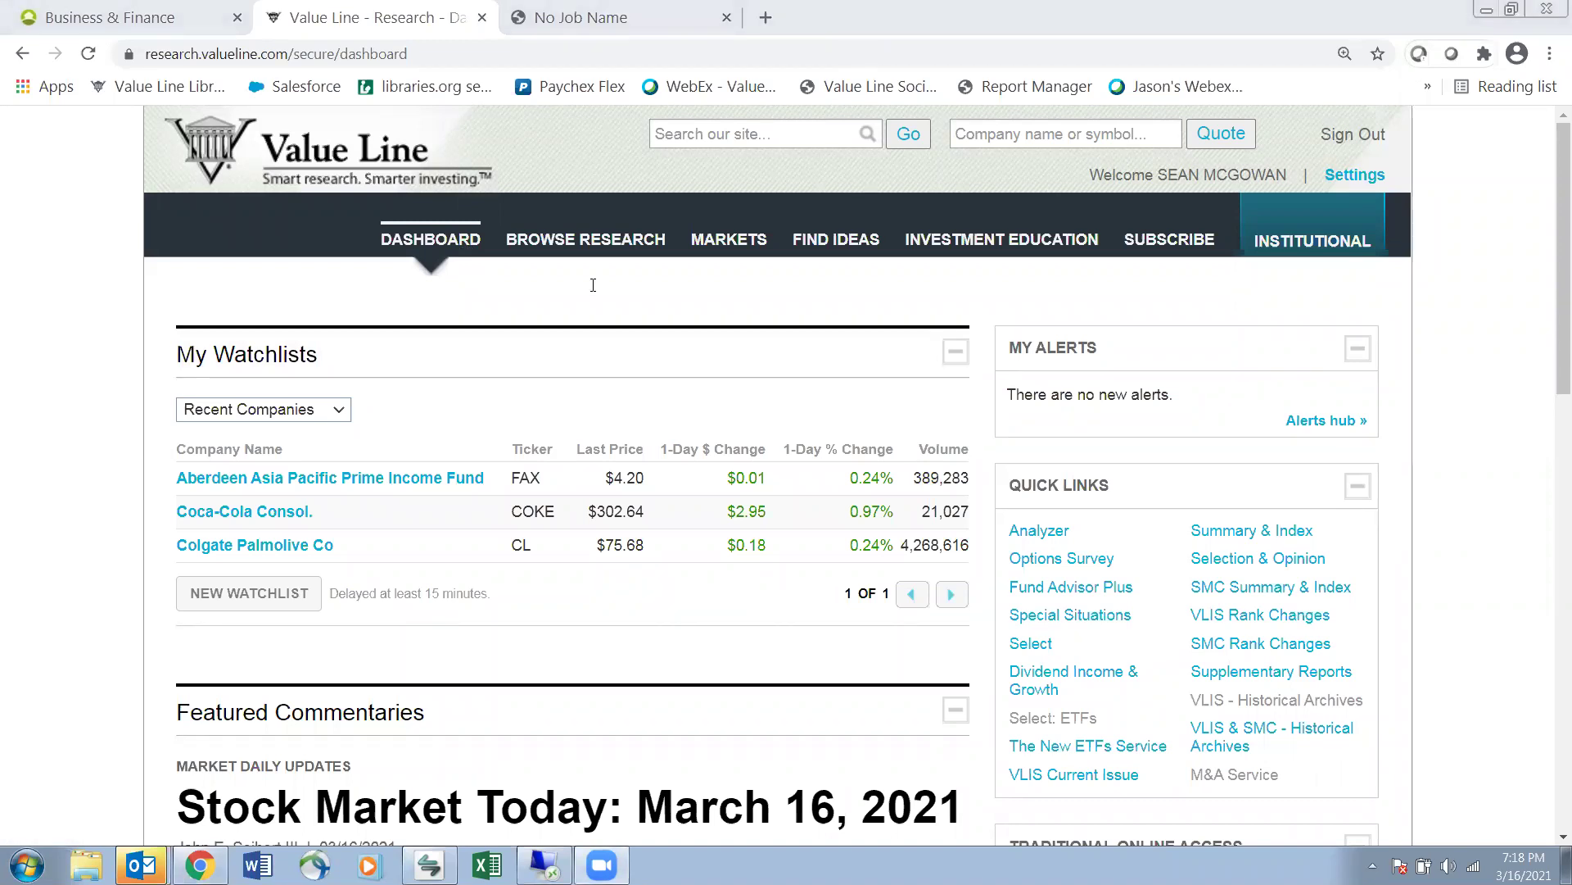
mouse_move(544, 205)
left_mouse_down()
mouse_move(491, 223)
mouse_move(519, 260)
left_mouse_up()
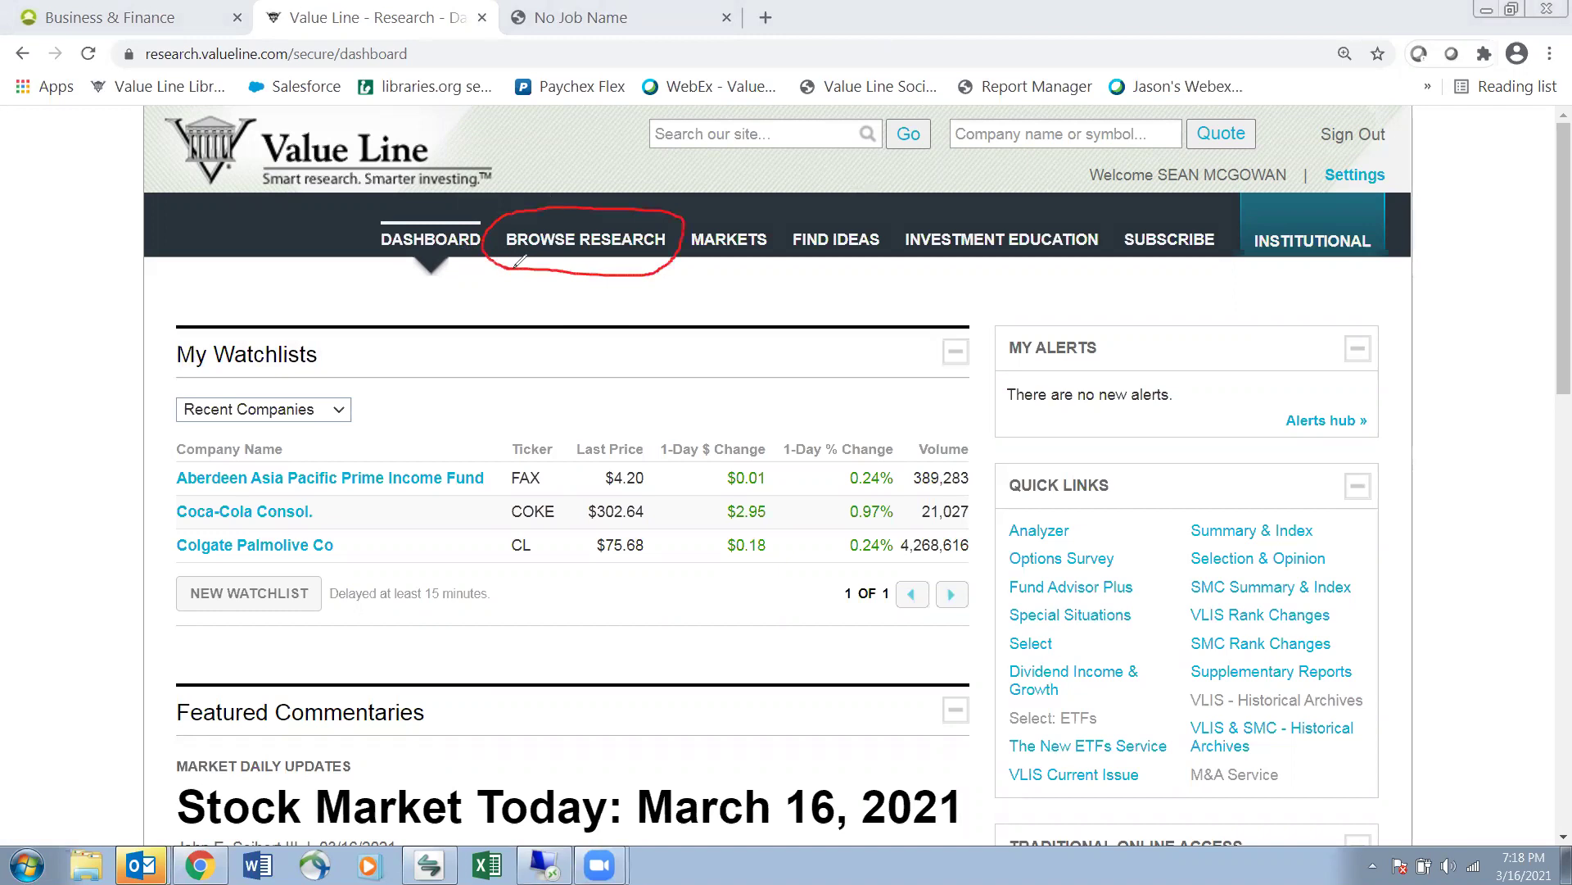
mouse_move(792, 263)
left_mouse_down()
mouse_move(867, 263)
mouse_move(822, 275)
mouse_move(826, 292)
left_mouse_up()
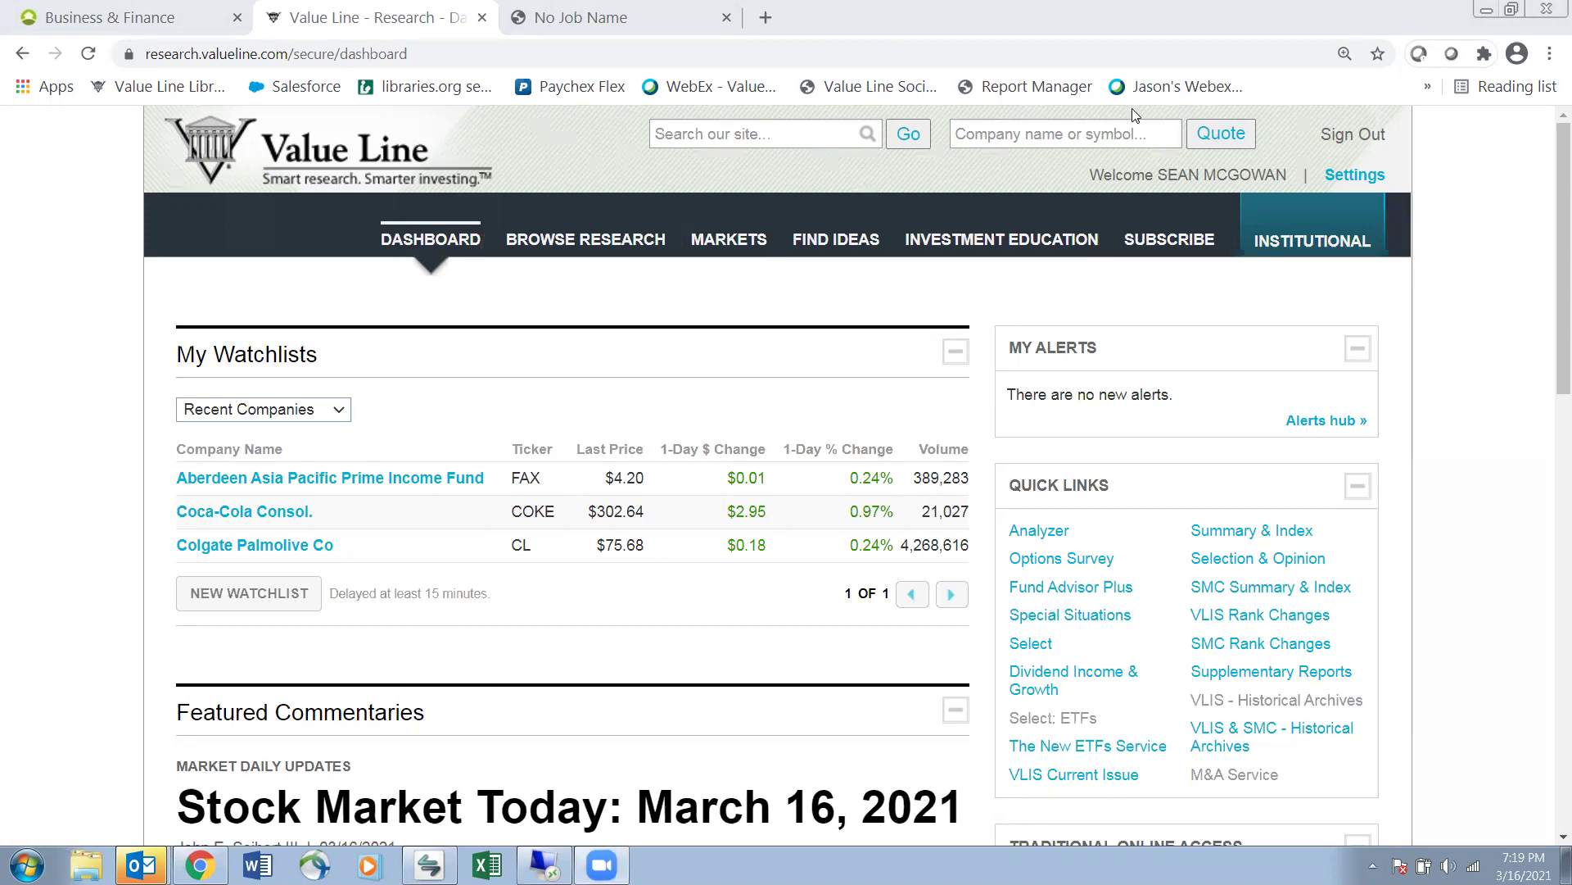
left_click(583, 243)
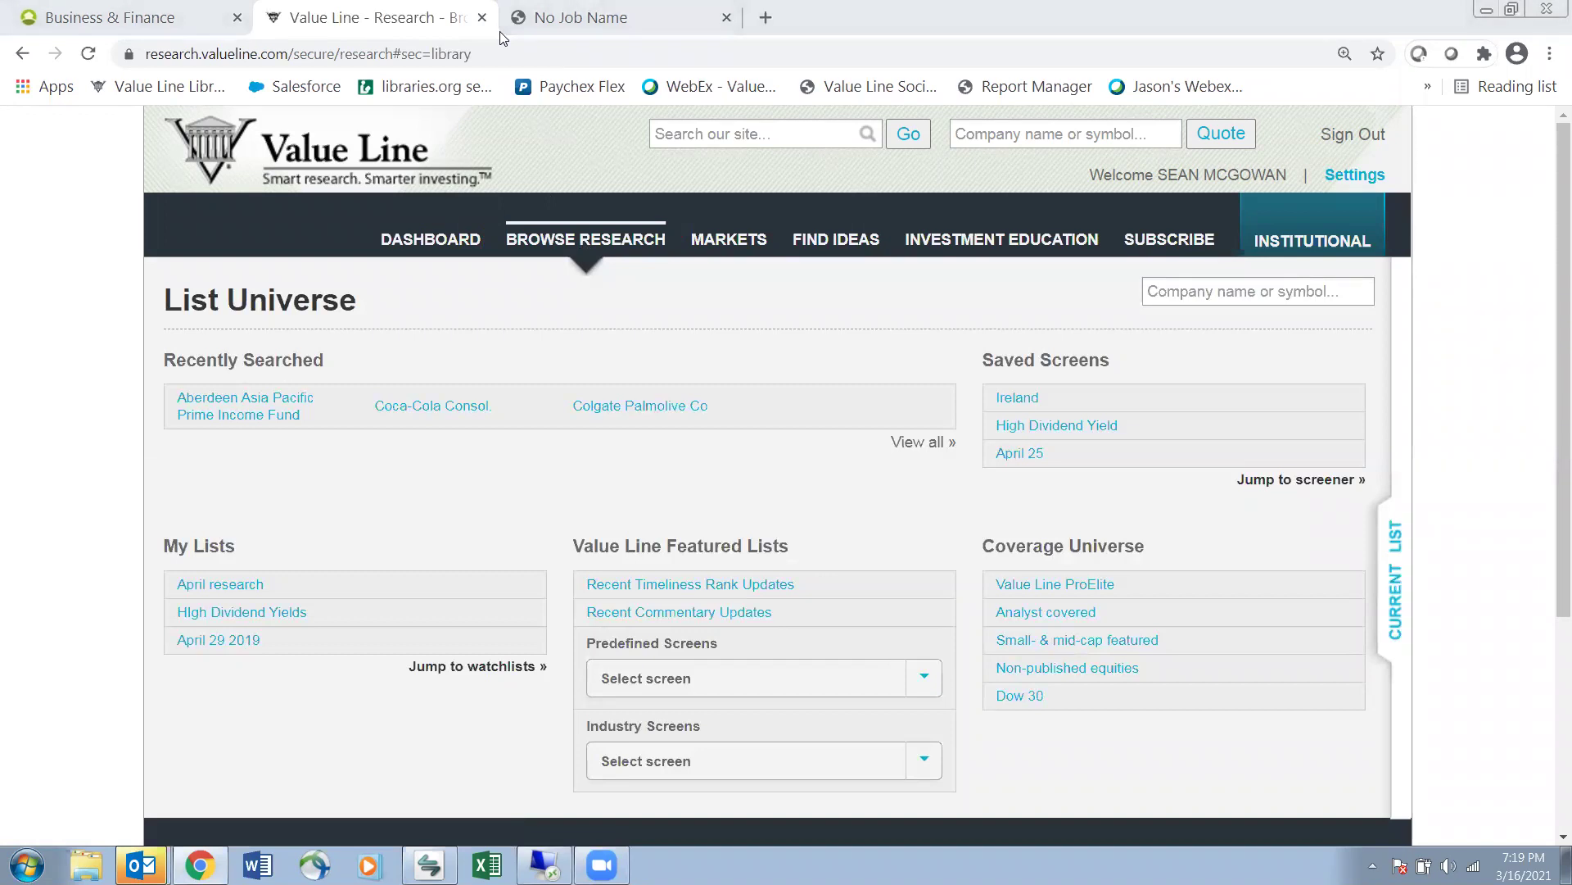
Mark up the recently searched companies and the Browse Research heading with red annotations, and clear the drawings
left_click_drag(367, 422, 457, 418)
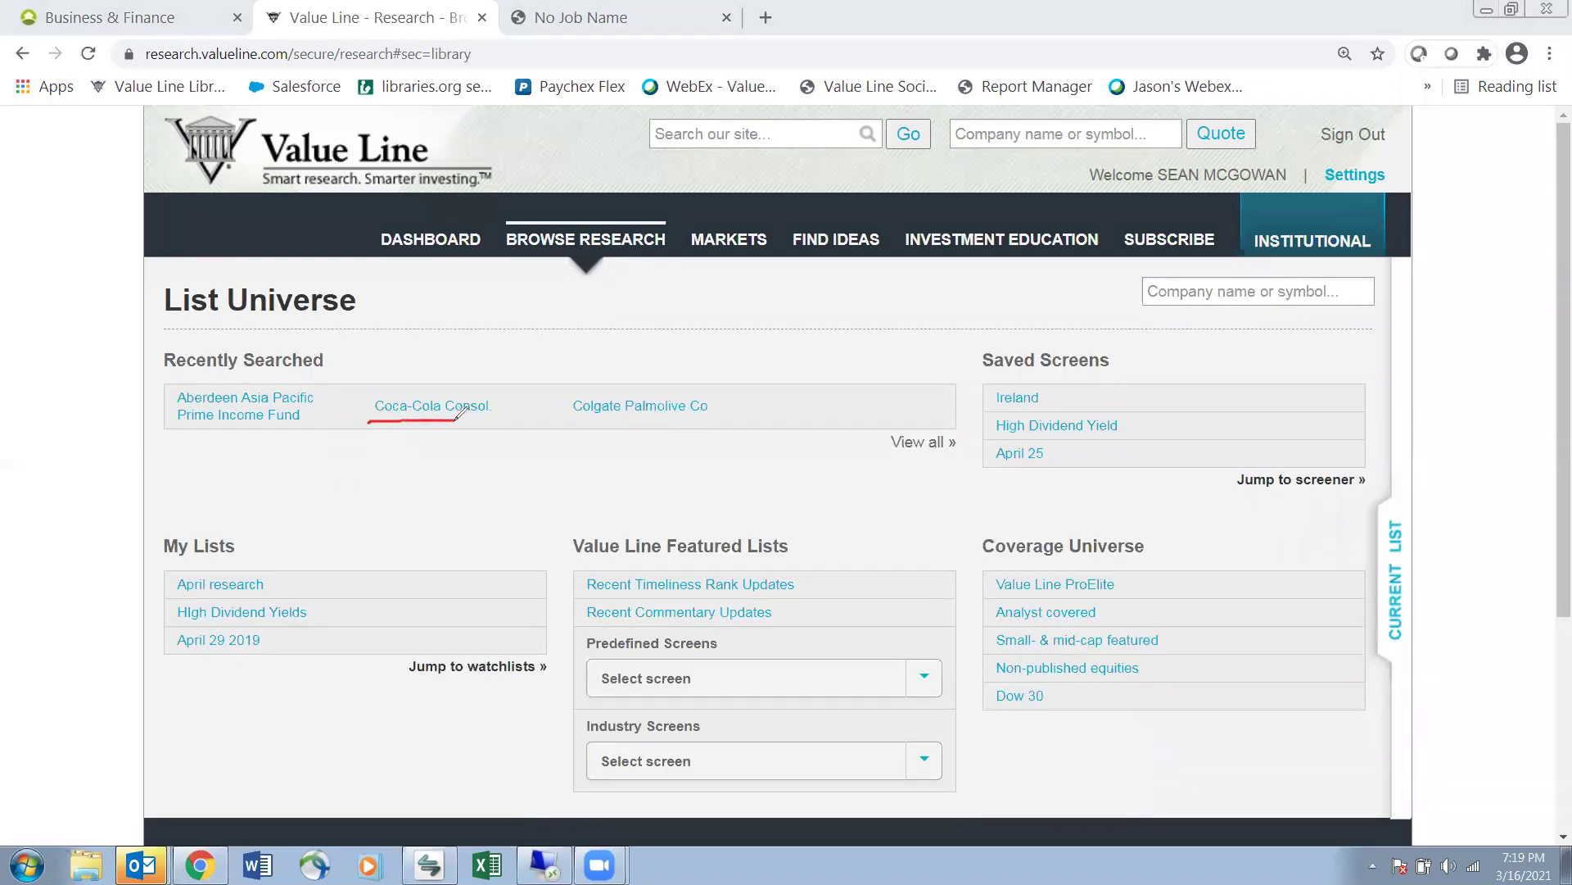
left_click_drag(576, 420, 691, 417)
left_click_drag(236, 383, 249, 423)
mouse_move(501, 276)
left_mouse_down()
mouse_move(670, 245)
mouse_move(666, 207)
mouse_move(518, 201)
mouse_move(488, 244)
mouse_move(551, 281)
left_mouse_up()
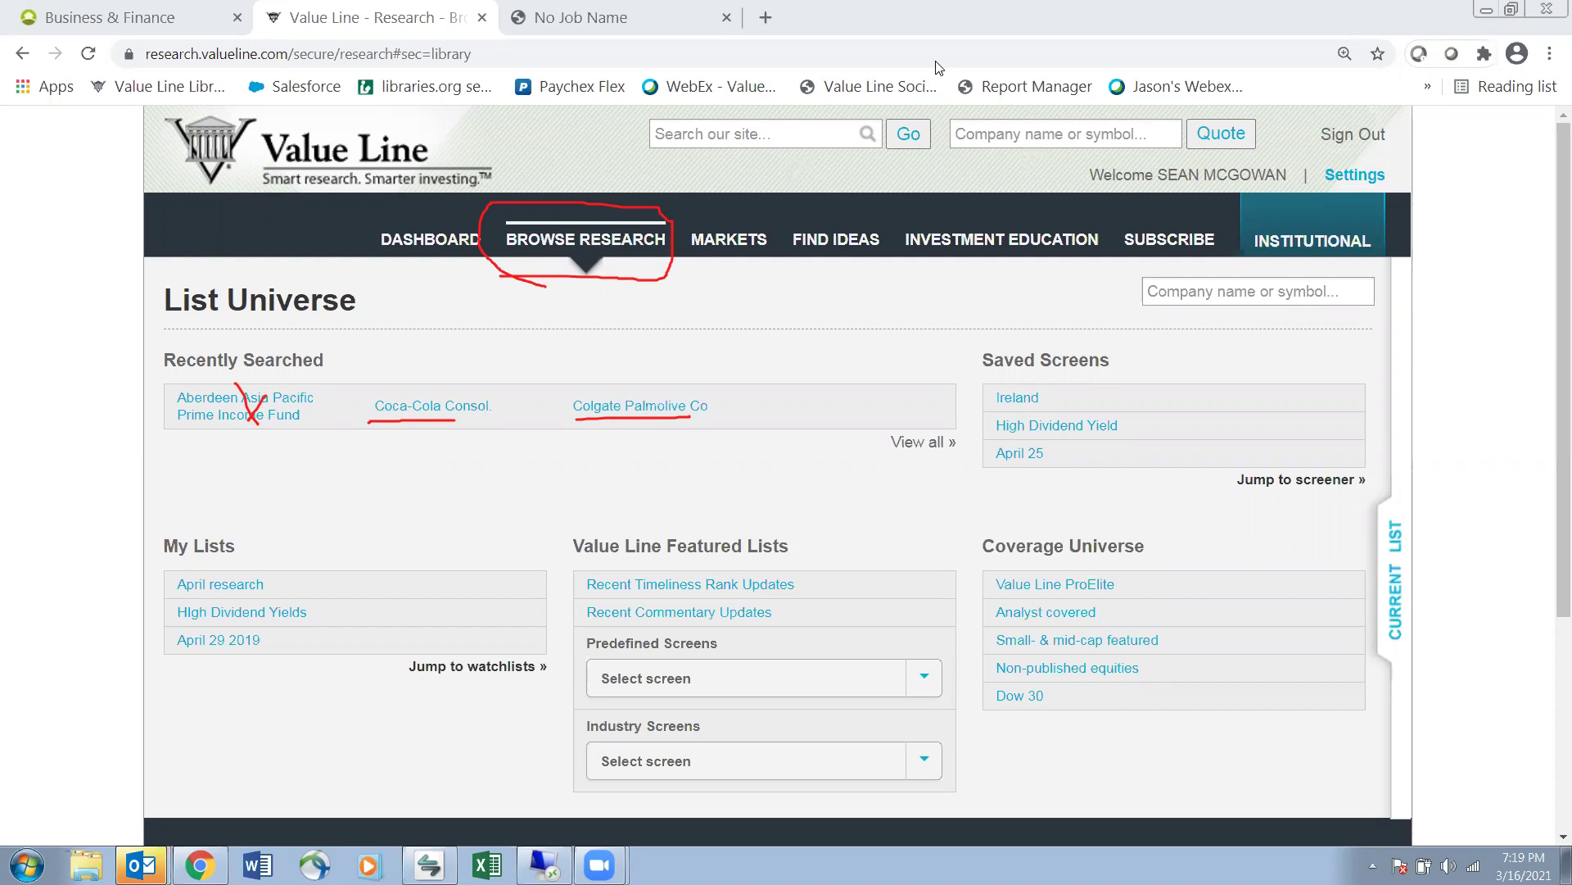
key("e")
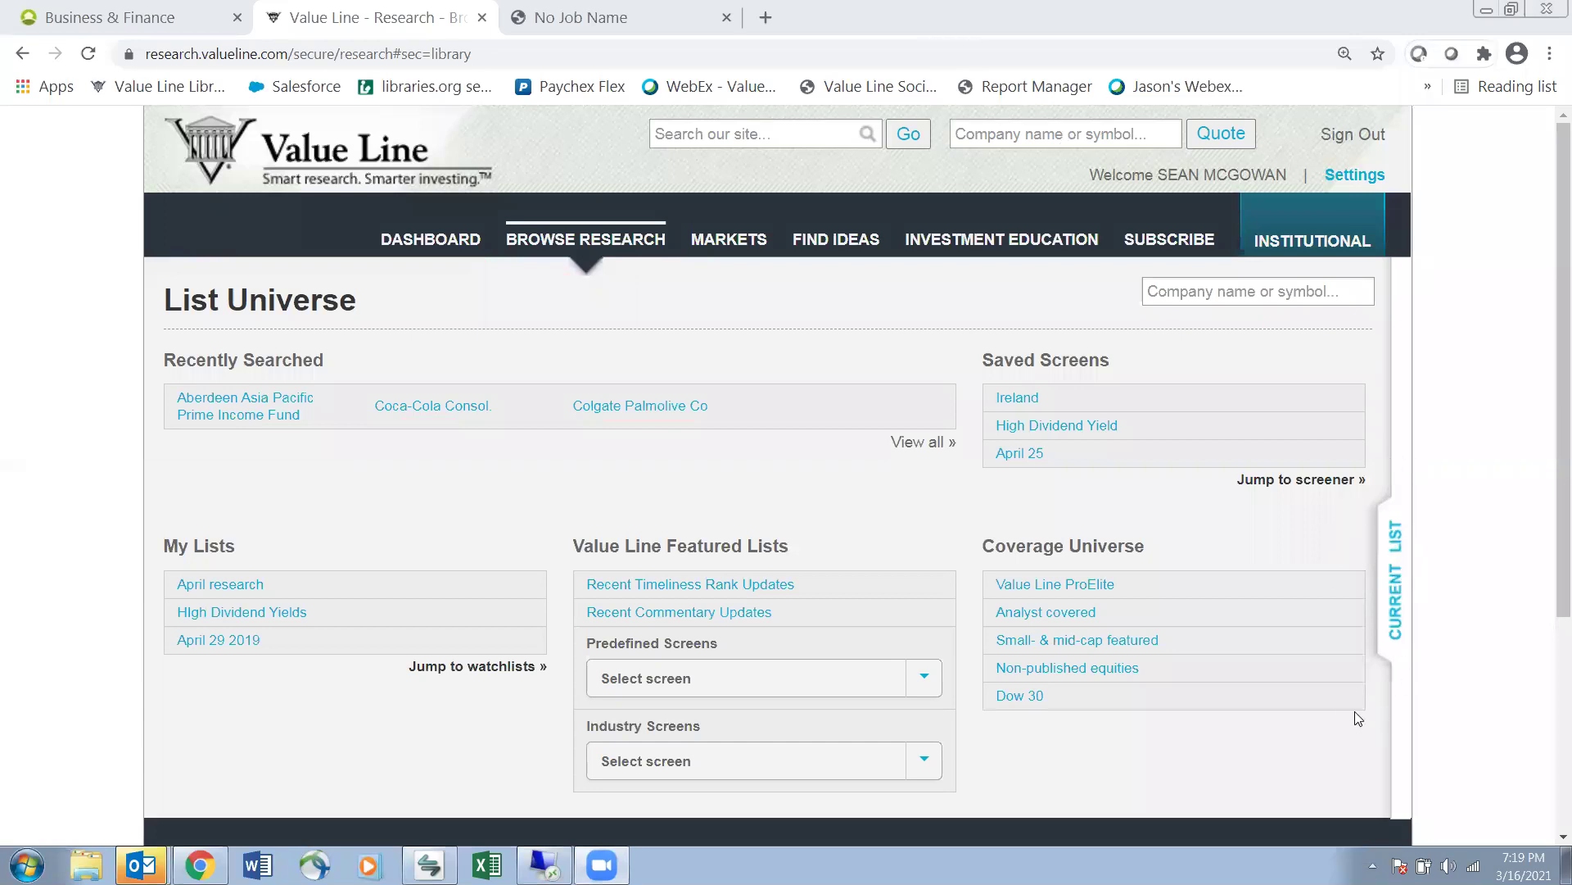
View the Coca-Cola Consol. PDF stock report from the current Recent Companies list, close the extra report tab, and return to the list
left_click(1392, 593)
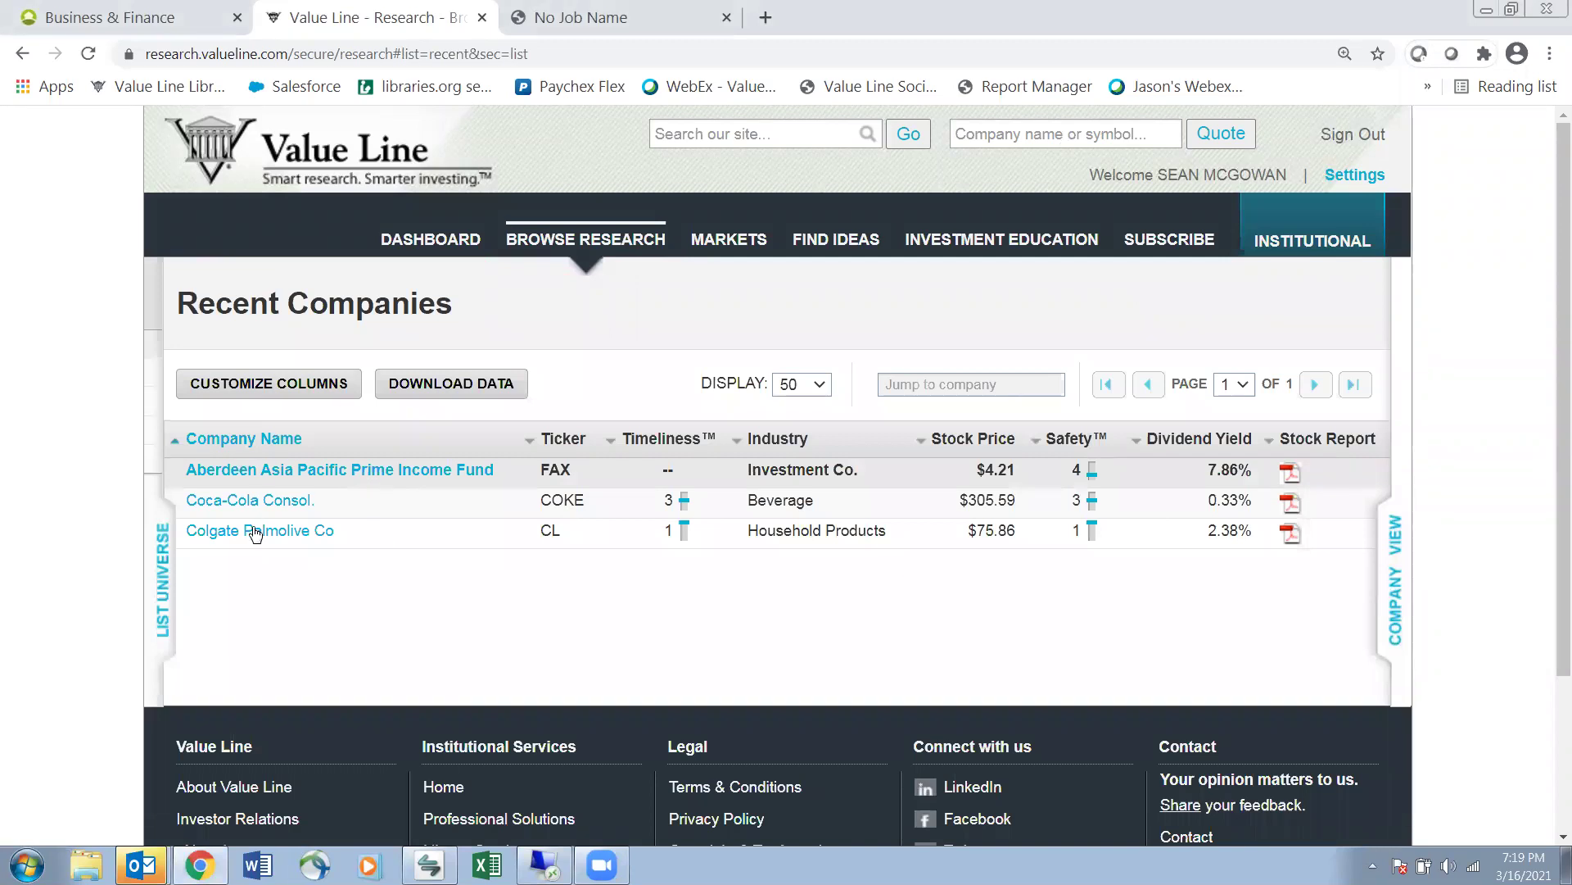
left_click(1289, 508)
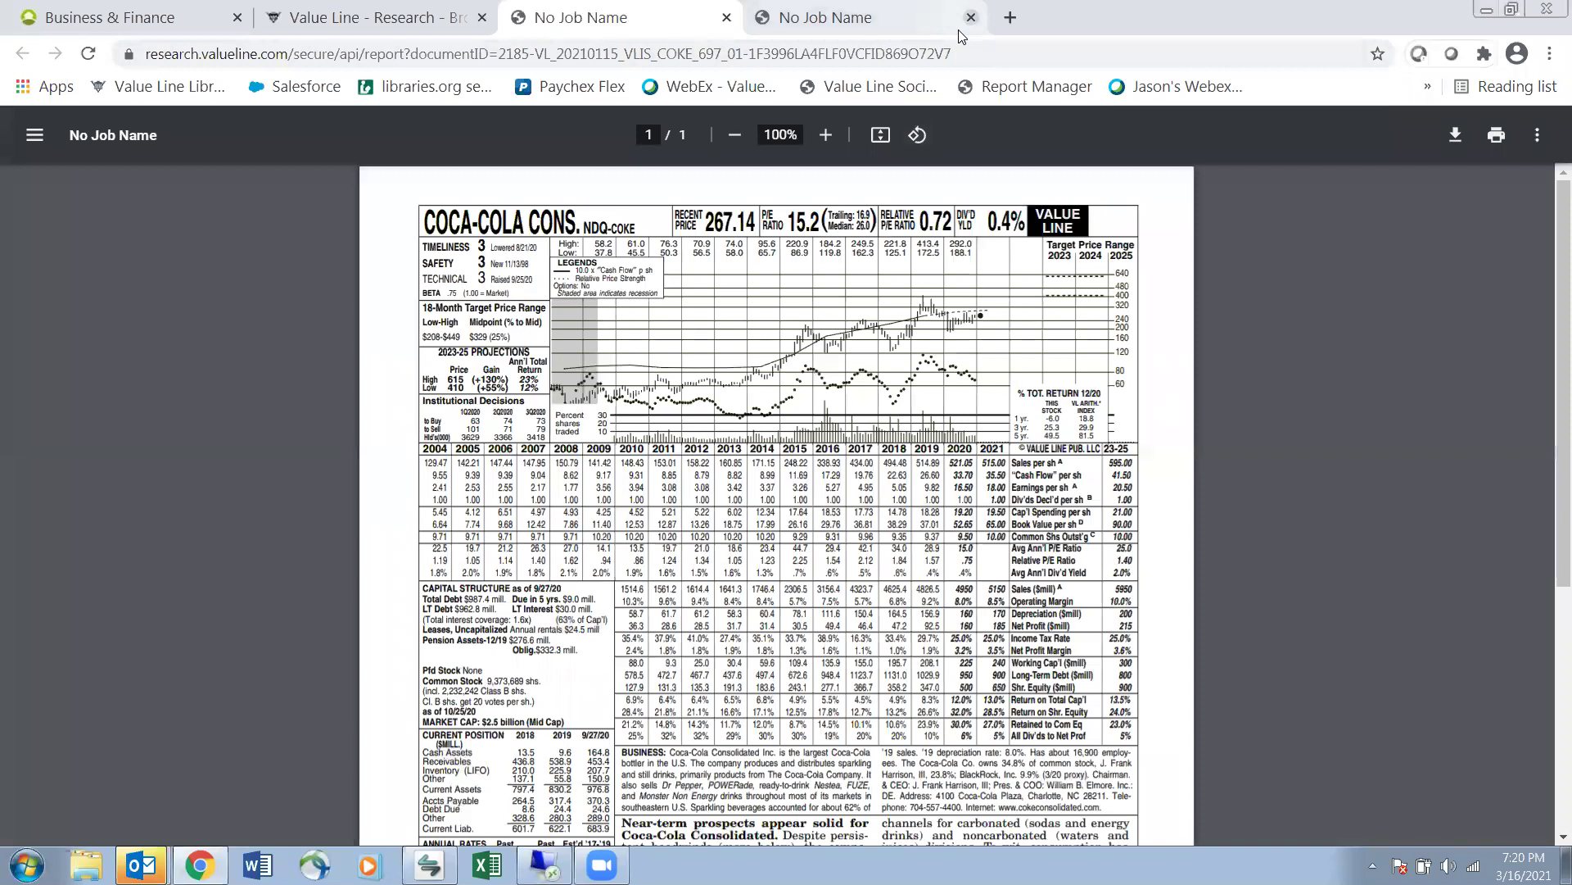
left_click(971, 17)
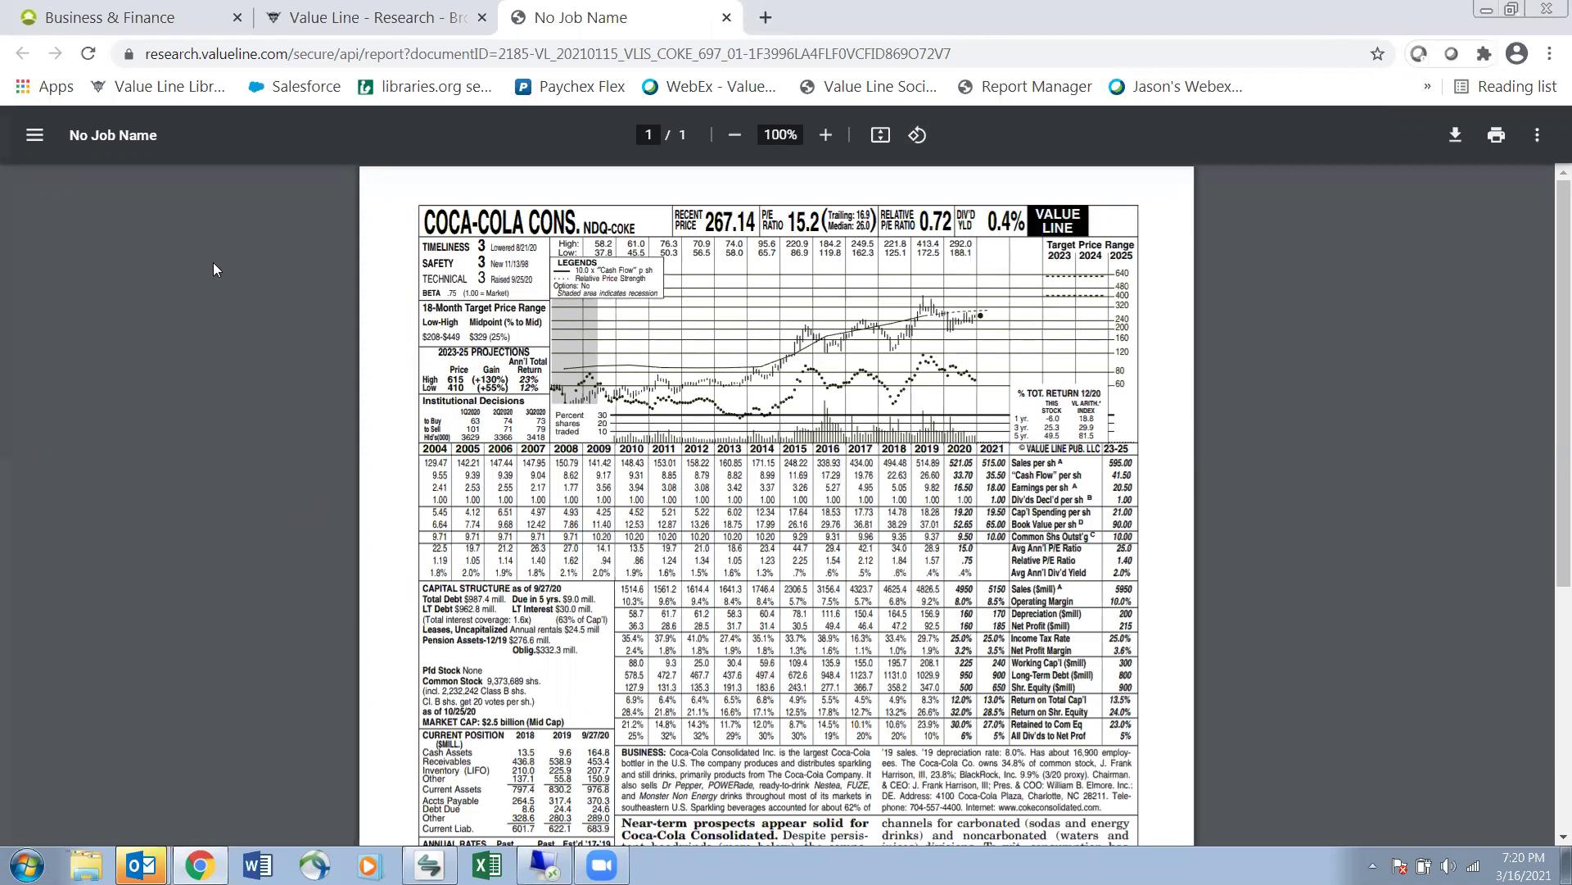
key("ctrl+shift+Tab")
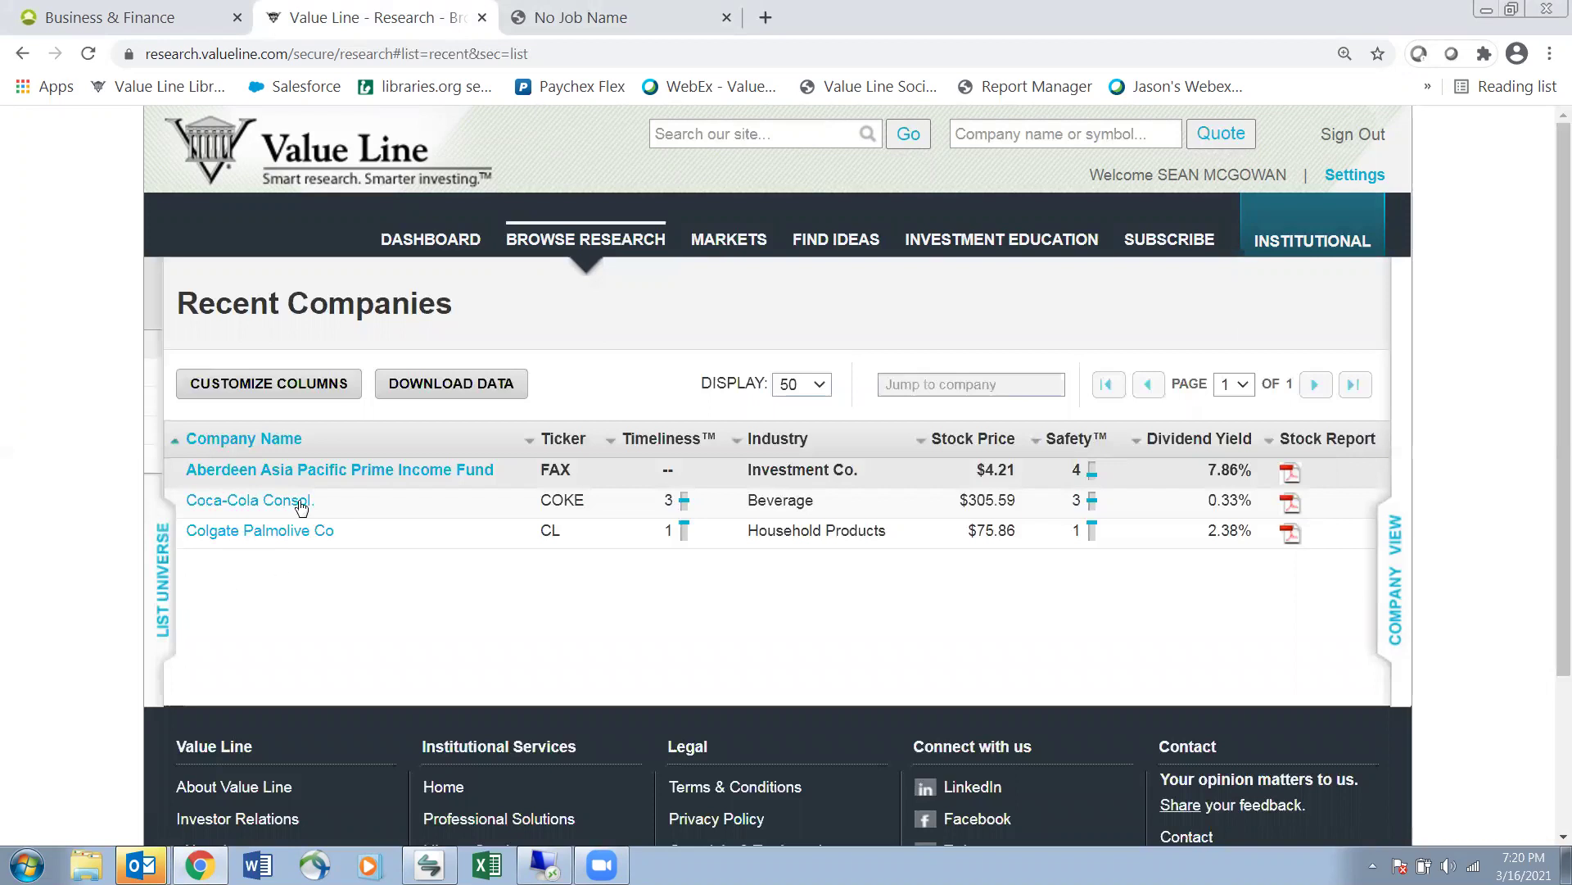
Return to Browse Research and open the Analyst covered list from the Coverage Universe
left_click(596, 245)
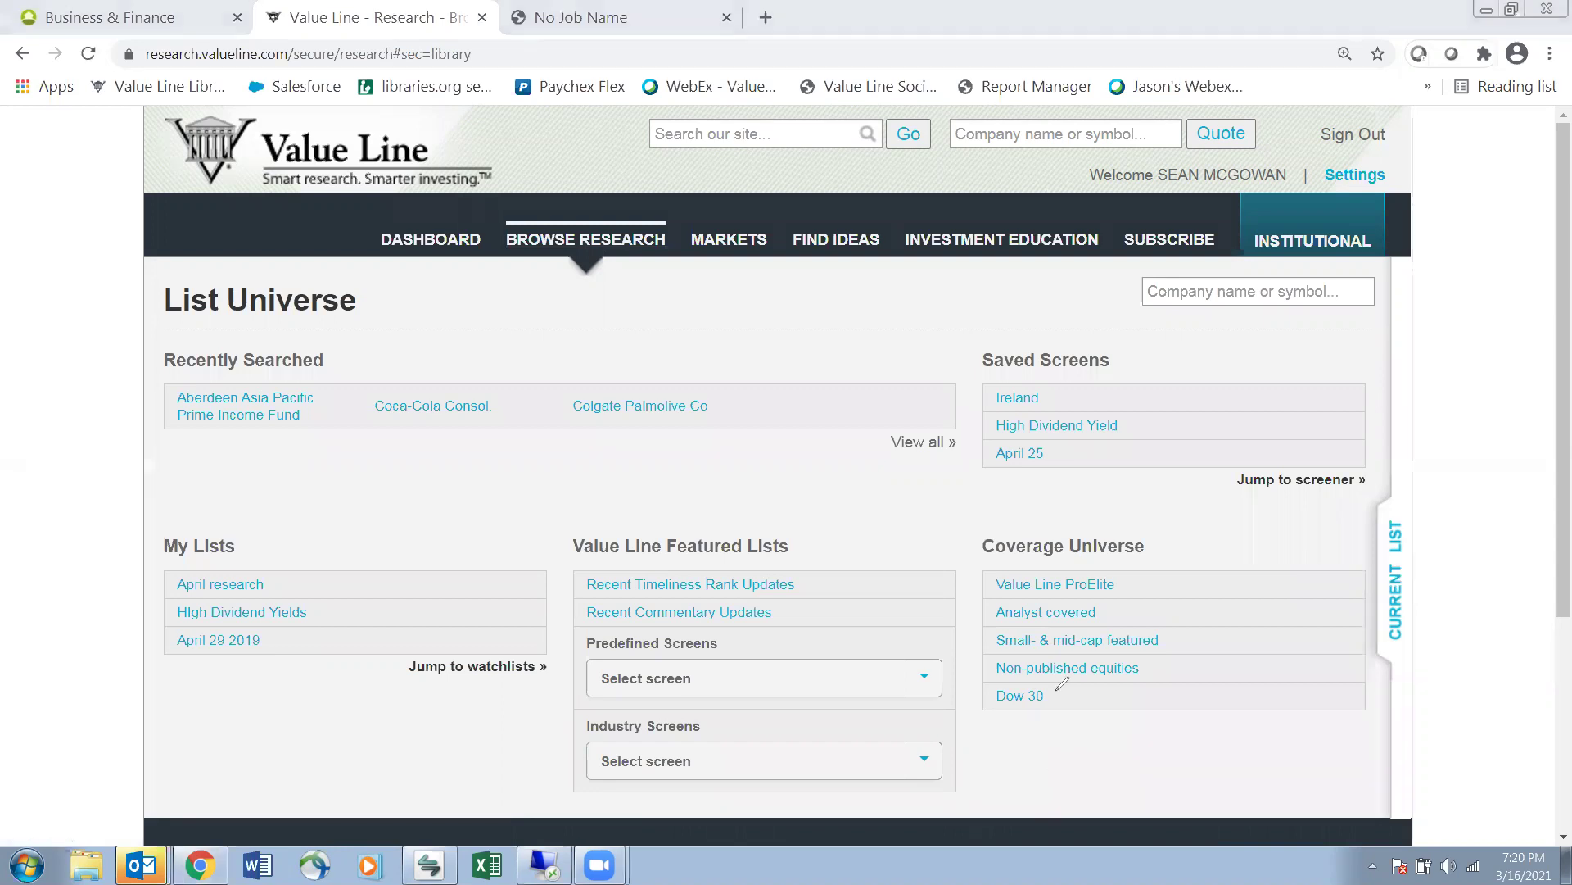
mouse_move(969, 624)
left_mouse_down()
mouse_move(1110, 621)
mouse_move(1116, 593)
mouse_move(976, 580)
mouse_move(972, 628)
left_mouse_up()
left_click_drag(981, 565, 1147, 562)
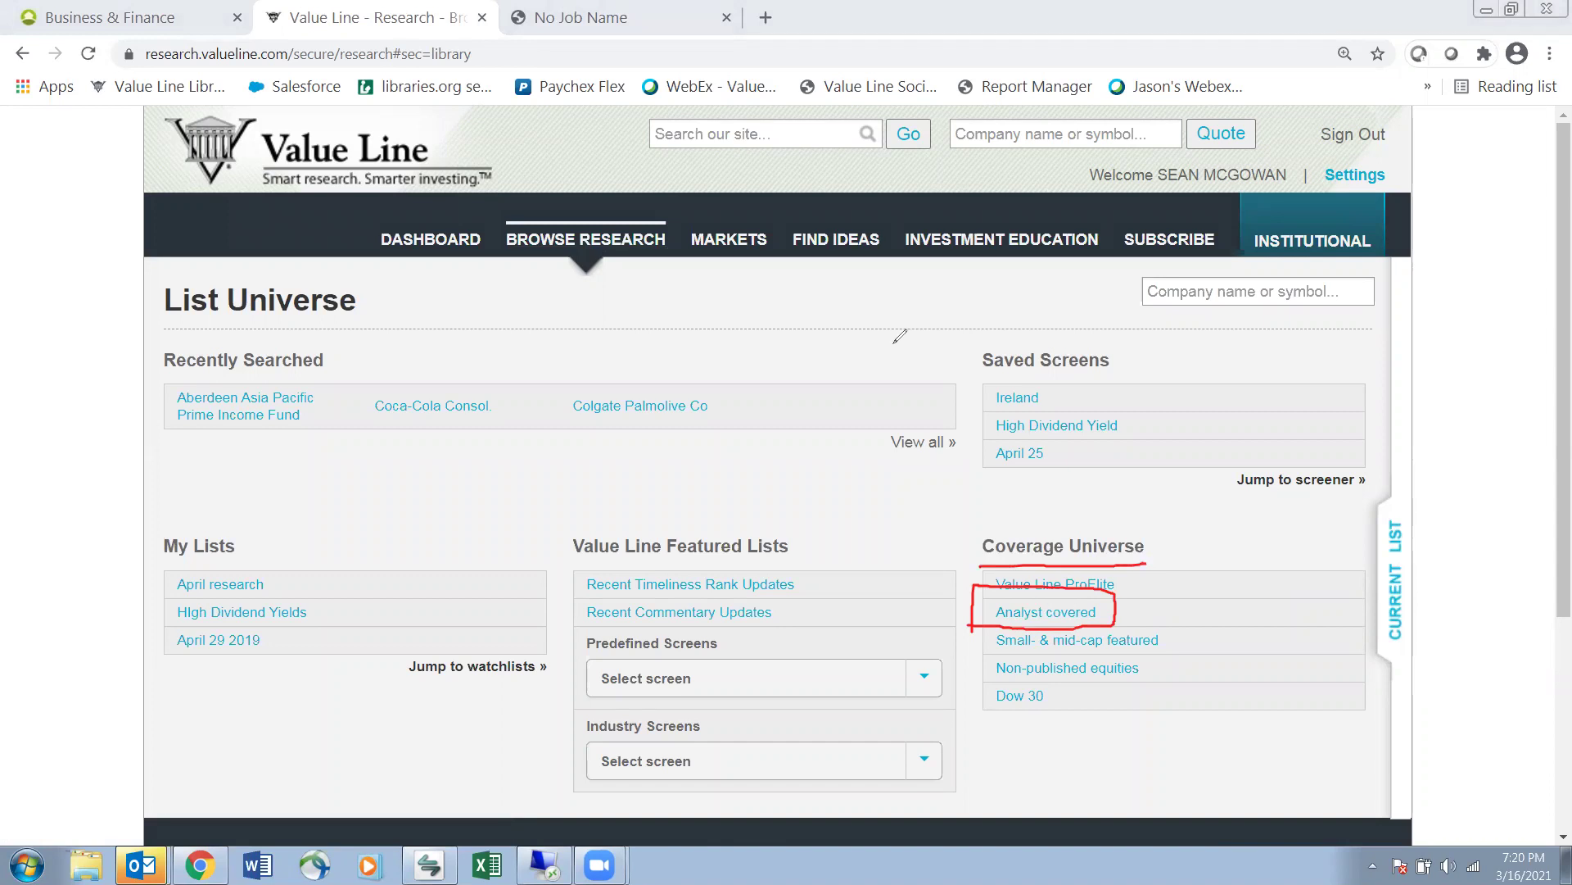
key("e")
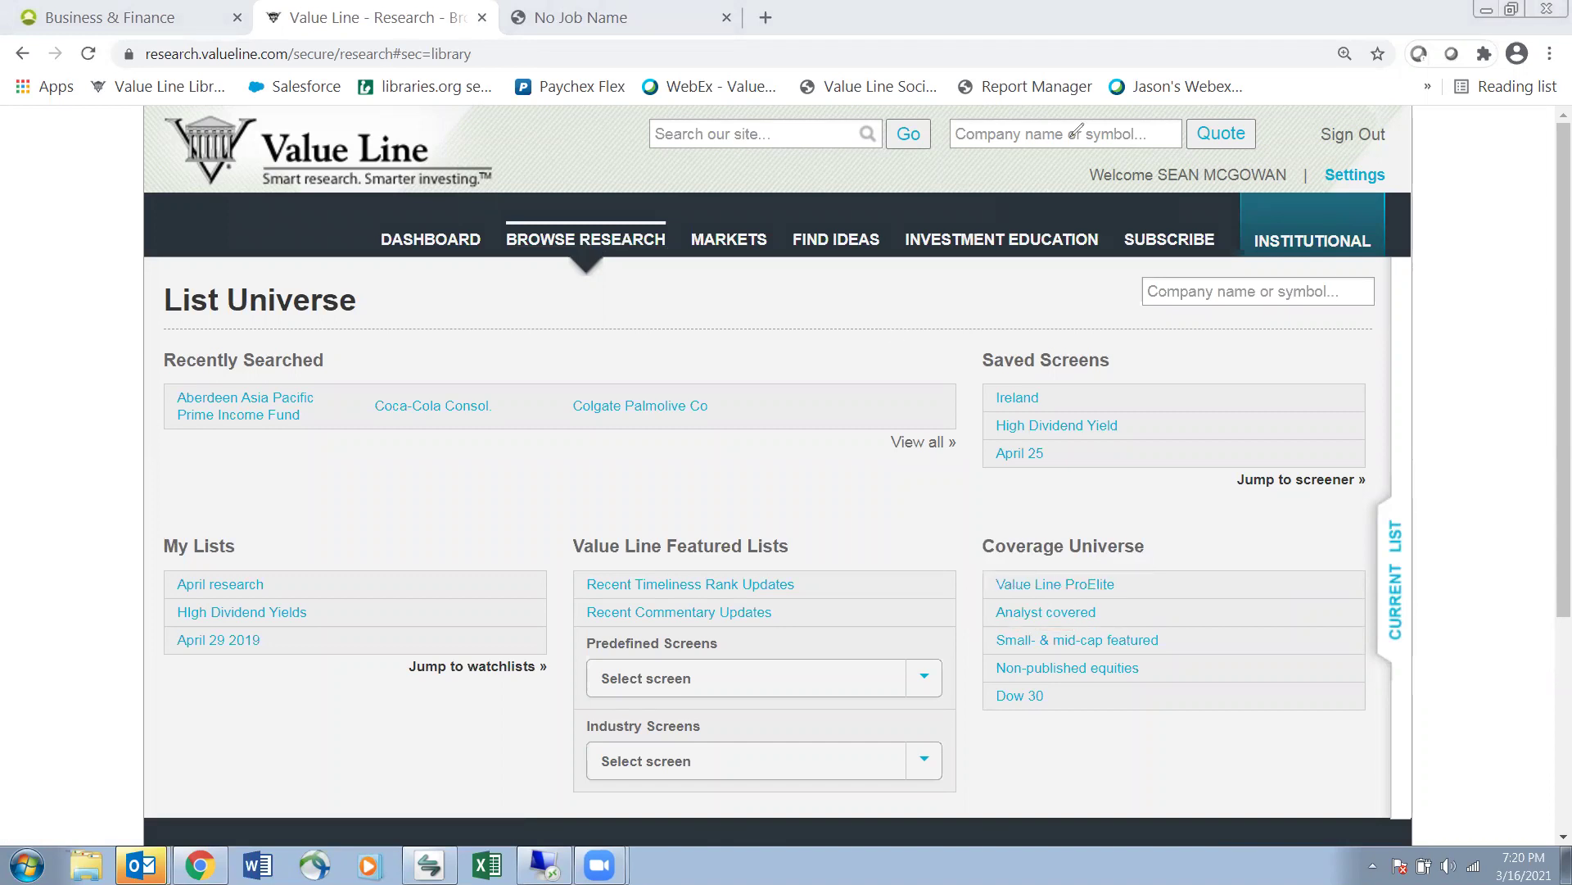
left_click(1056, 611)
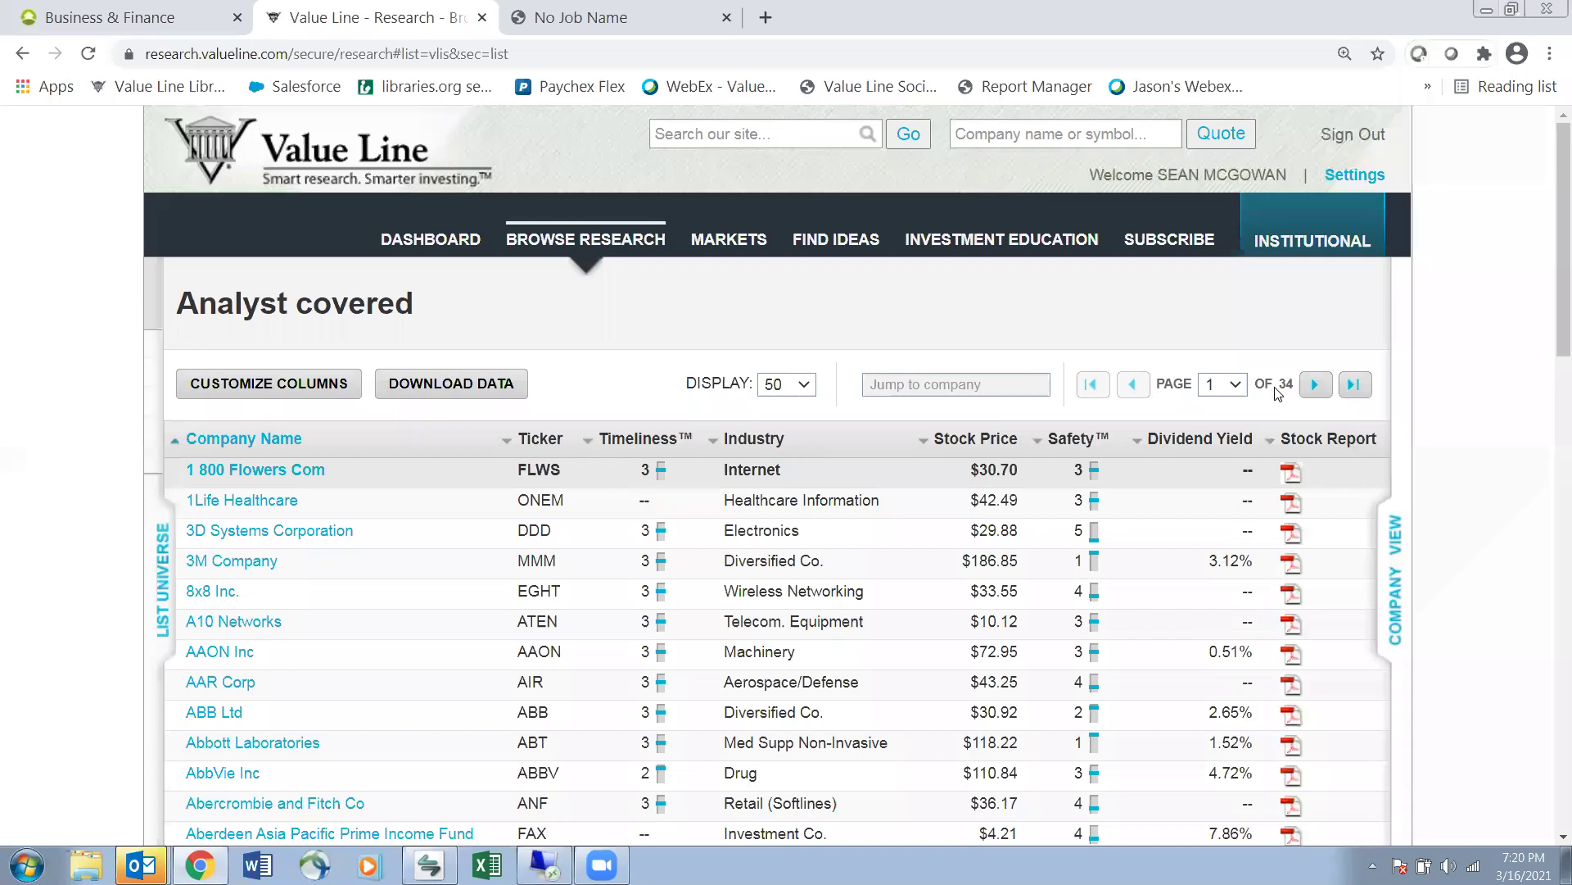
Display 500 companies per page in the Analyst covered list and sort it by Timeliness
left_click(806, 385)
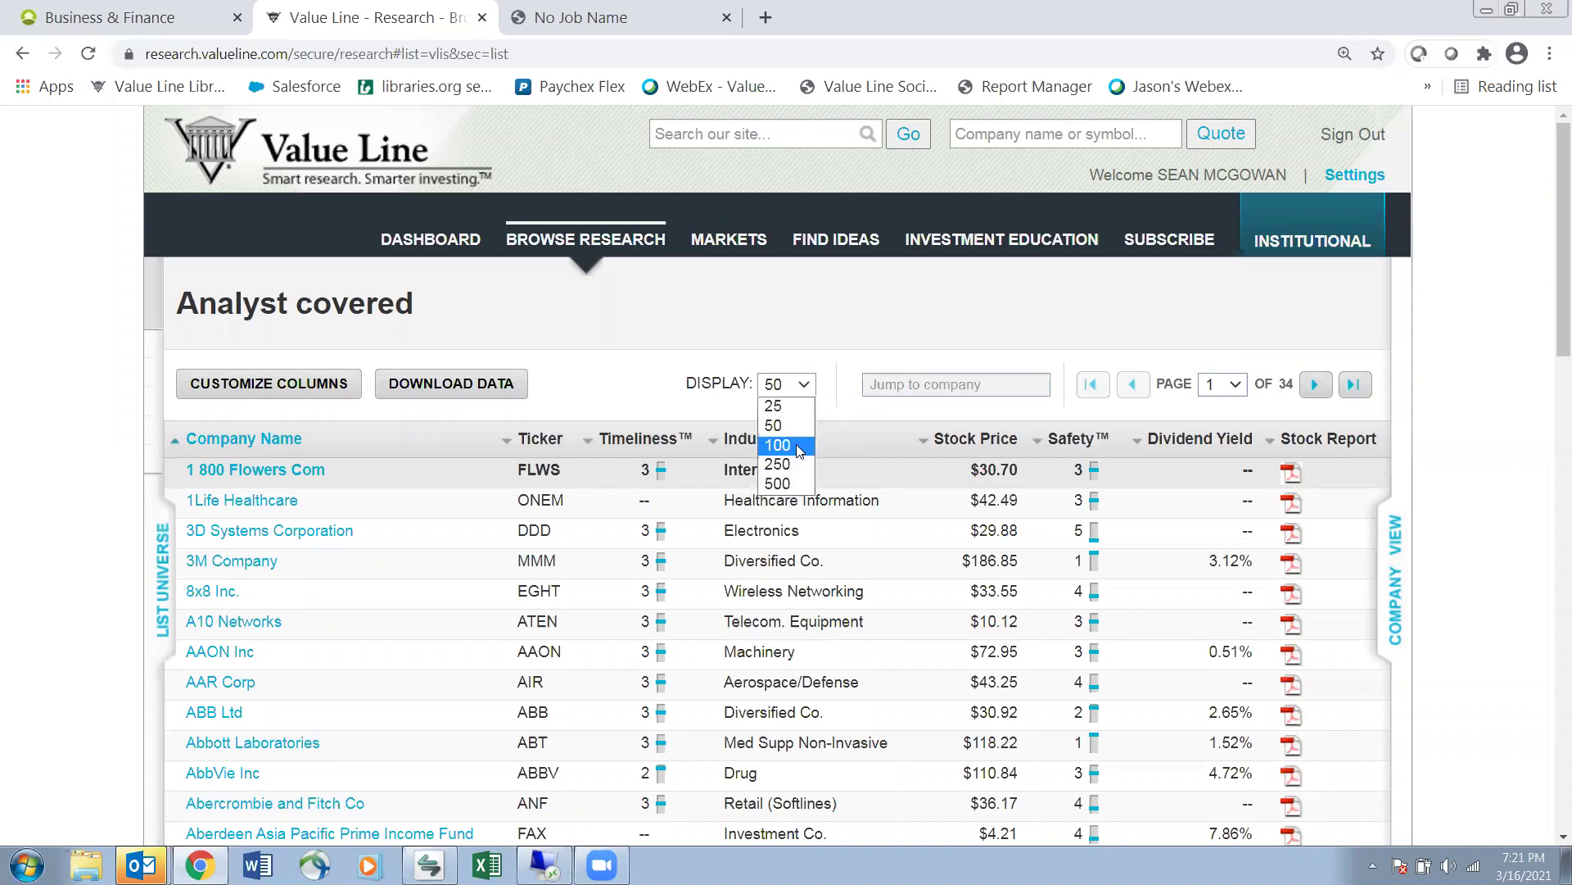
left_click(798, 478)
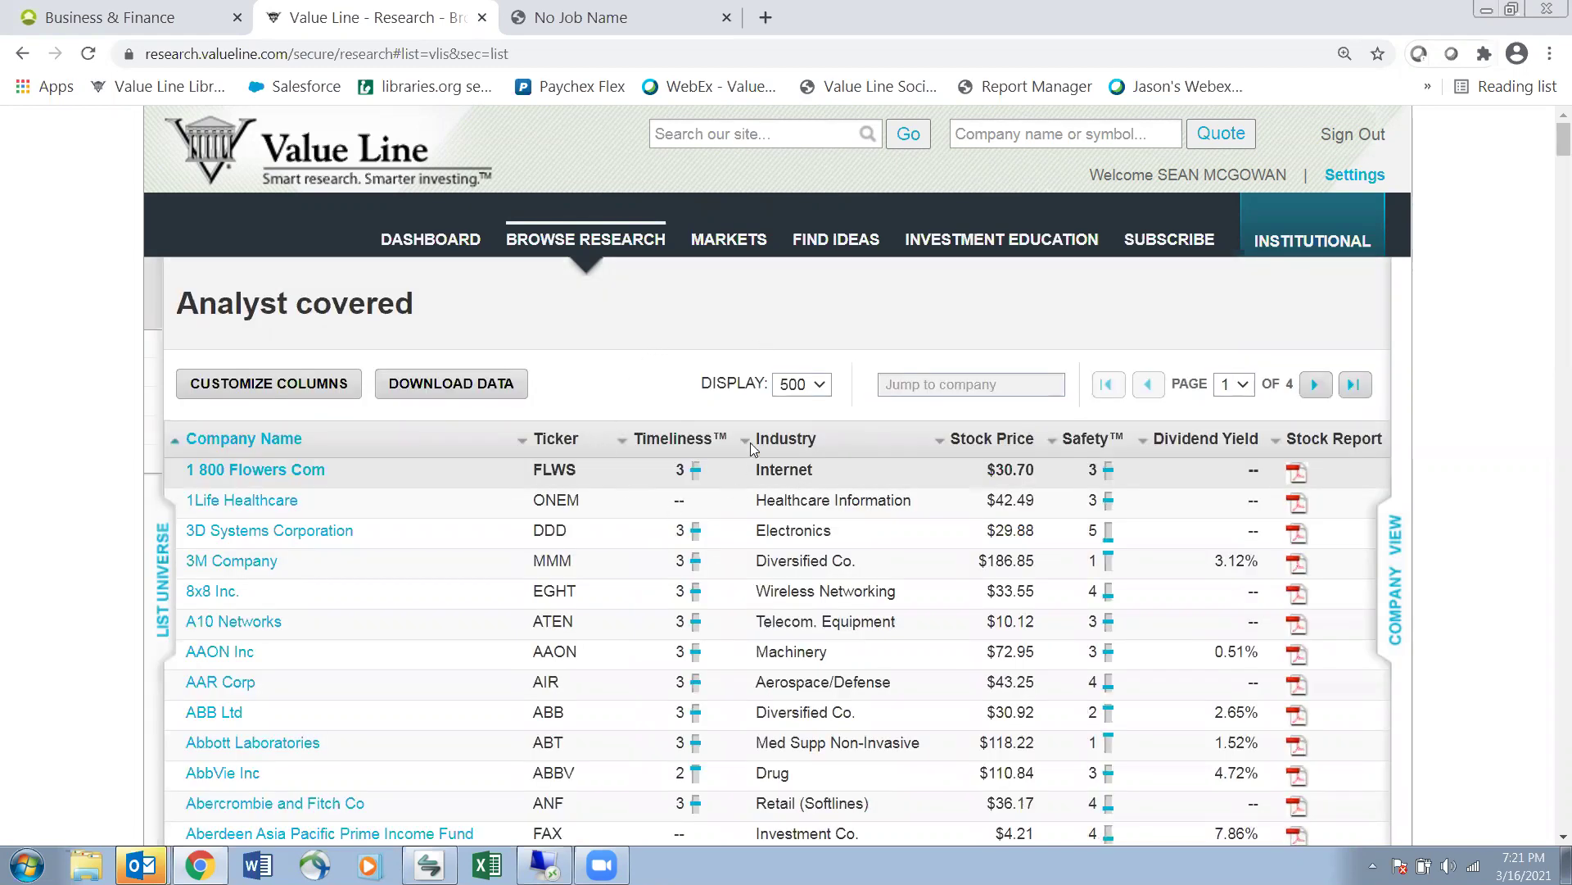
left_click(662, 446)
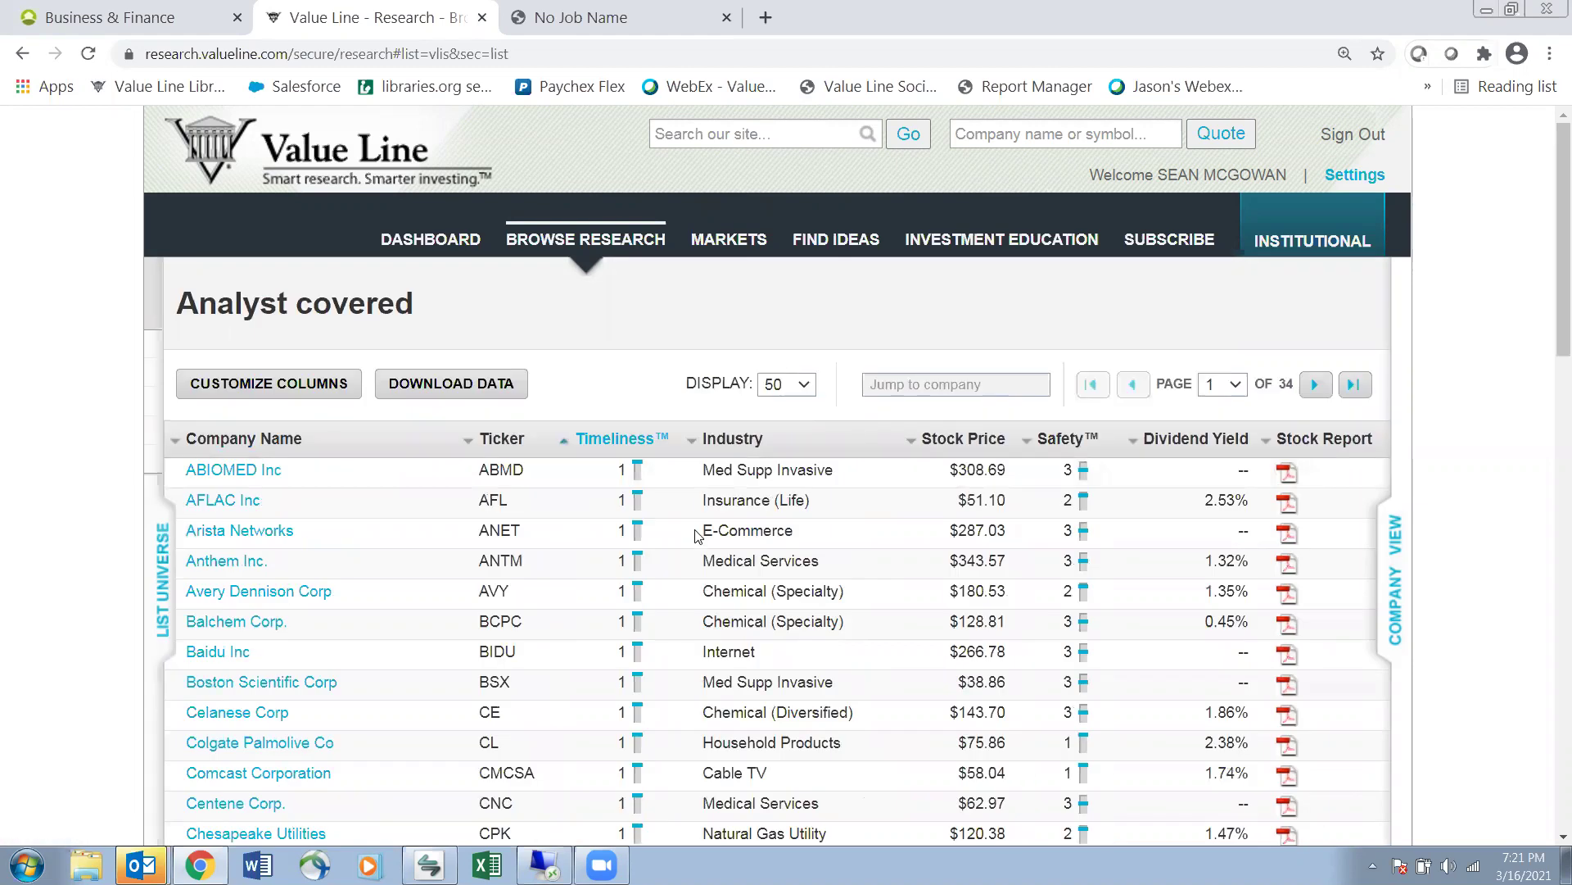
Examine the highest Timeliness-ranked companies in the Analyst covered list, including their industries, safety ranks and dividend yields
scroll(697, 534, "down", 2)
scroll(695, 538, "down", 2)
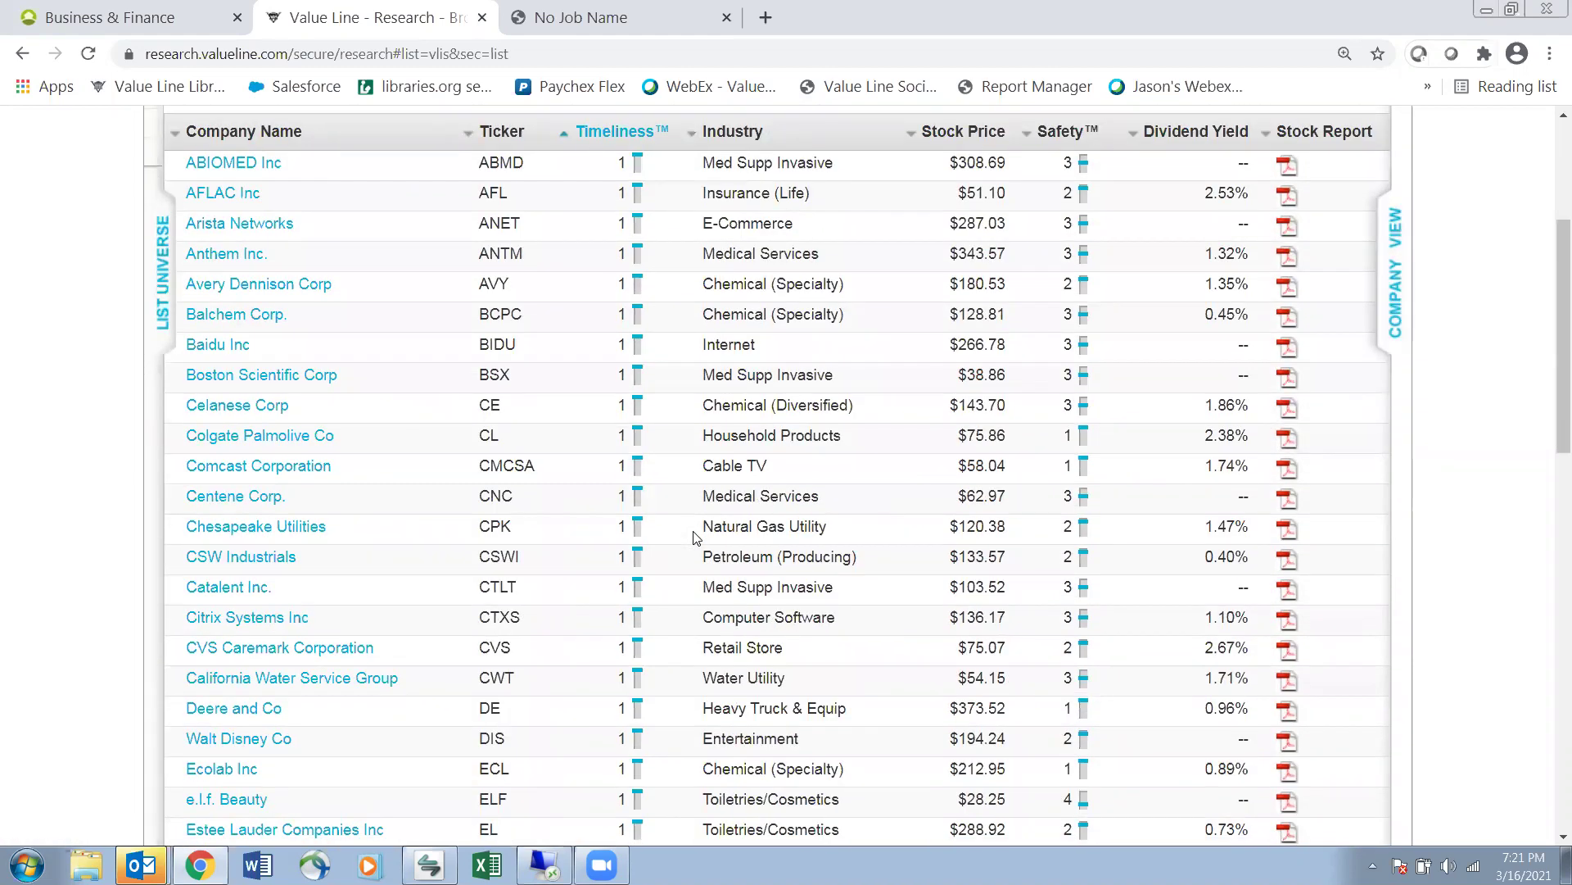
scroll(696, 538, "down", 3)
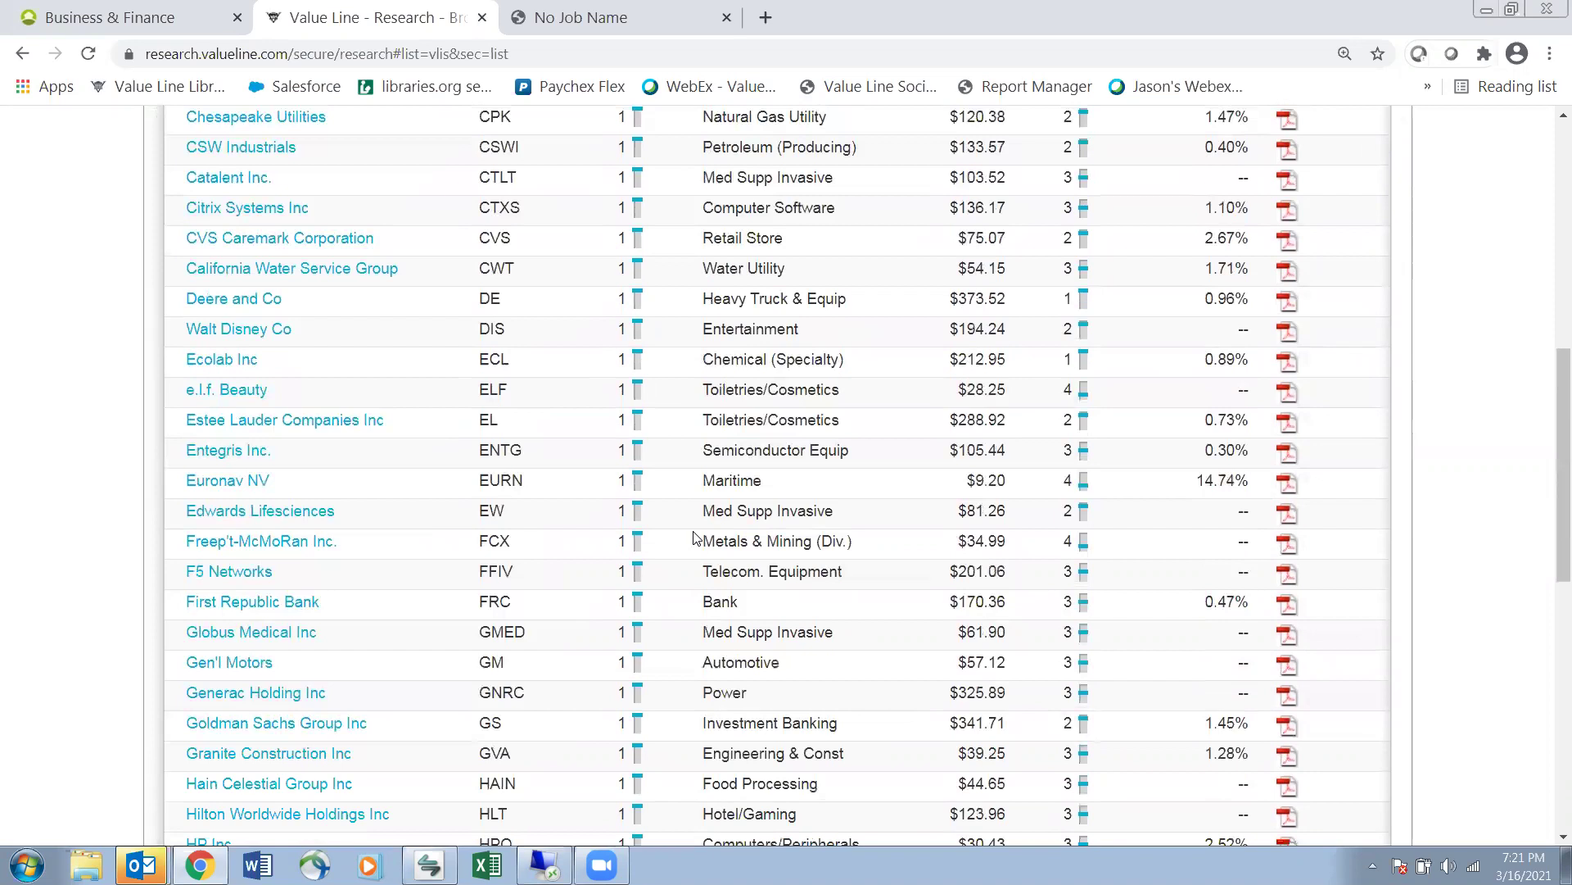
scroll(695, 537, "up", 7)
scroll(695, 537, "down", 1)
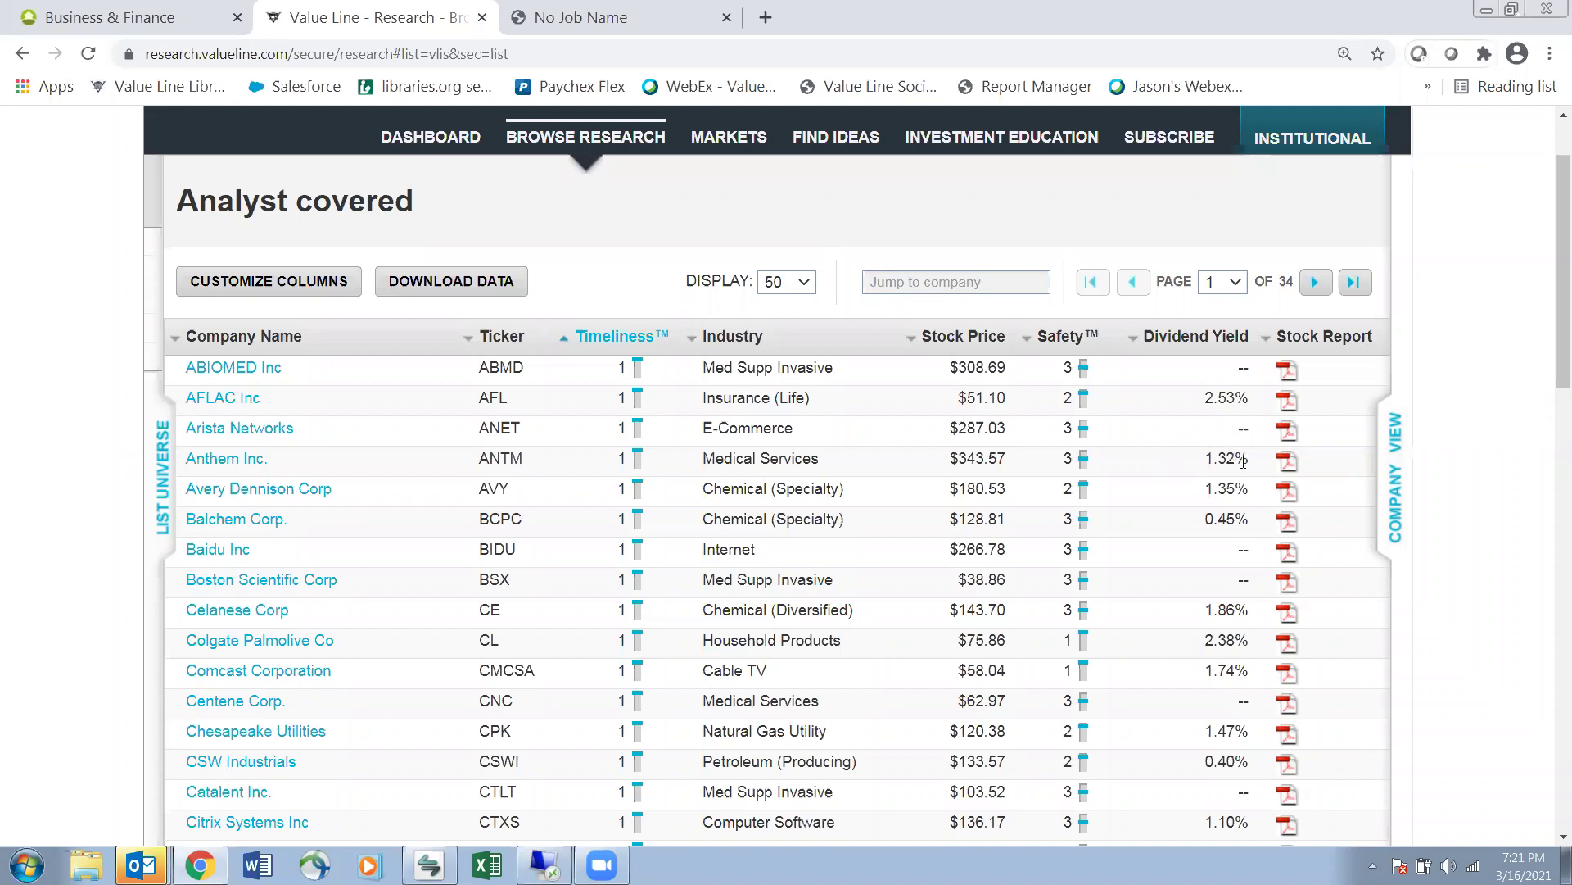
scroll(1158, 528, "down", 3)
scroll(1162, 530, "up", 3)
Open the Balchem Corp. company page and view its Standard Industrial section list before collapsing it
left_click(226, 519)
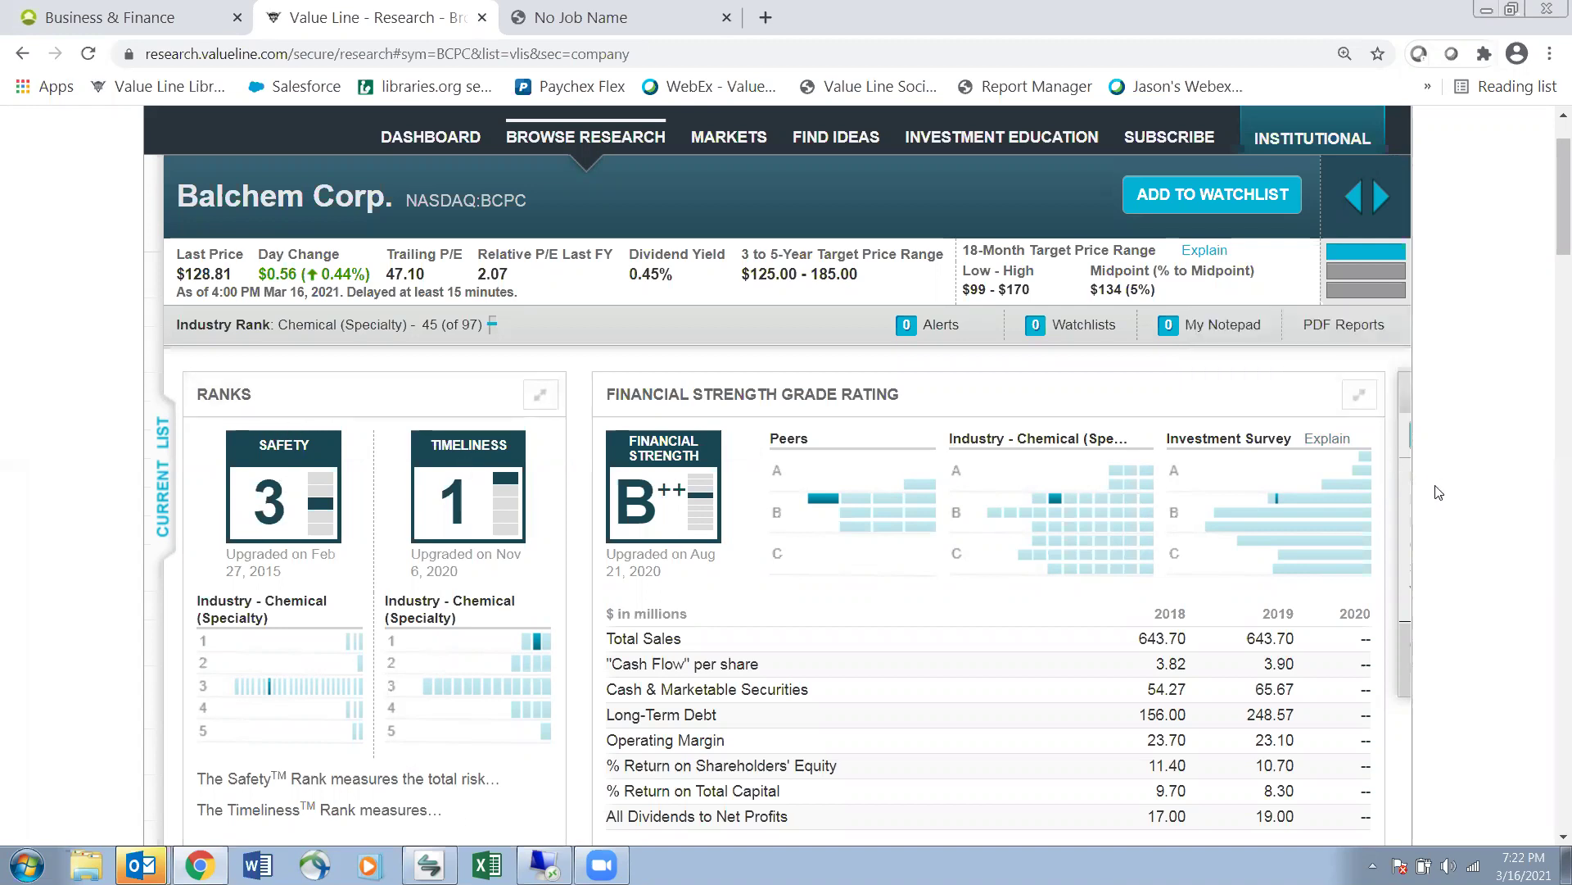
left_click(1406, 504)
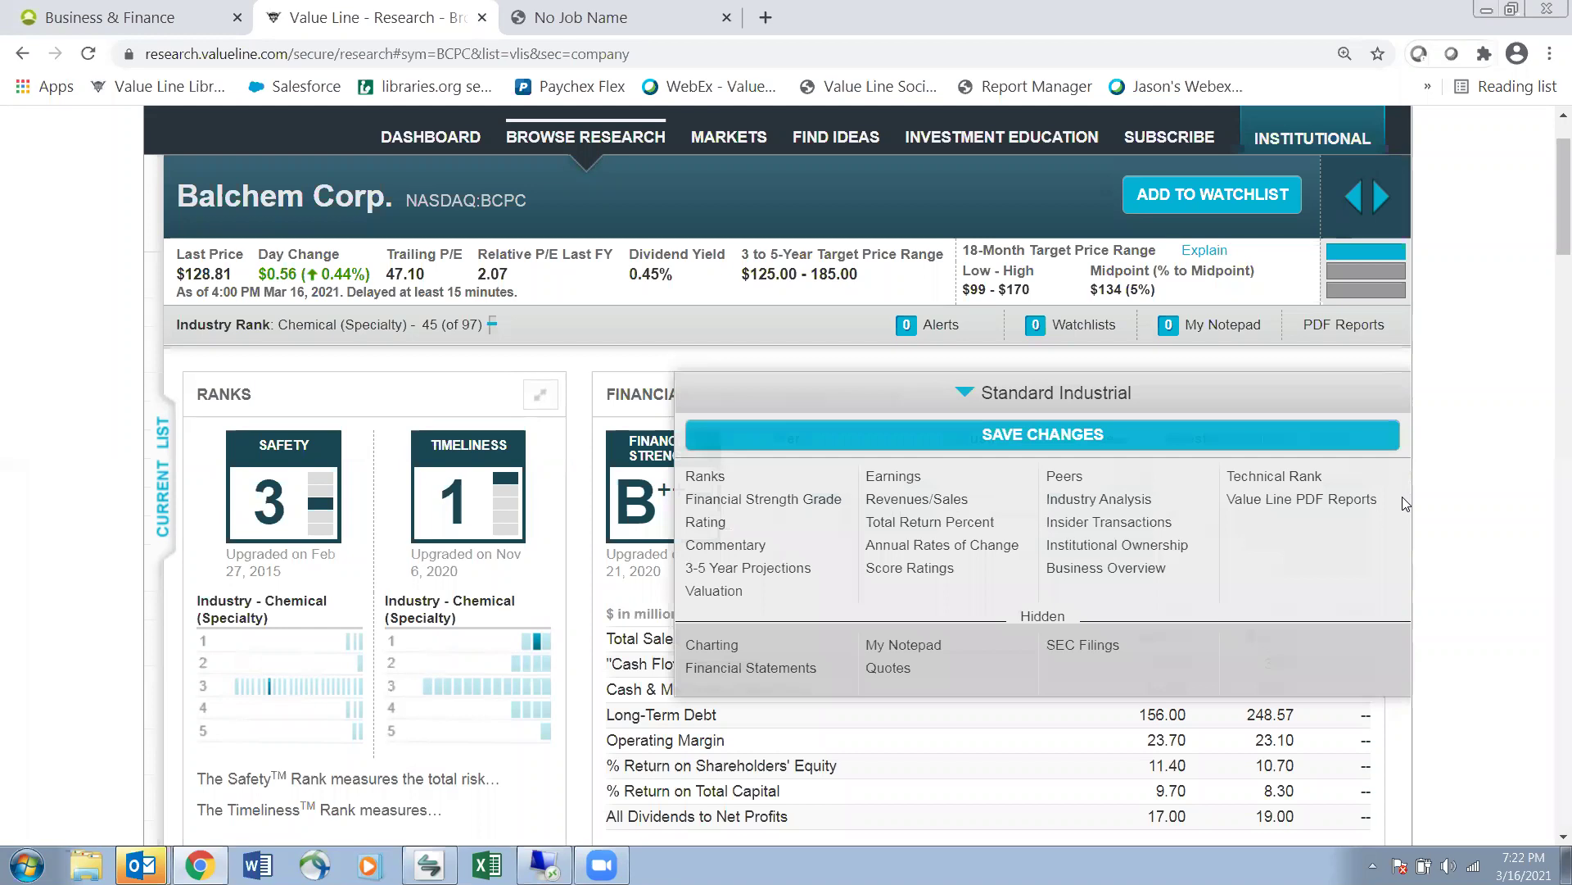
left_click(1406, 504)
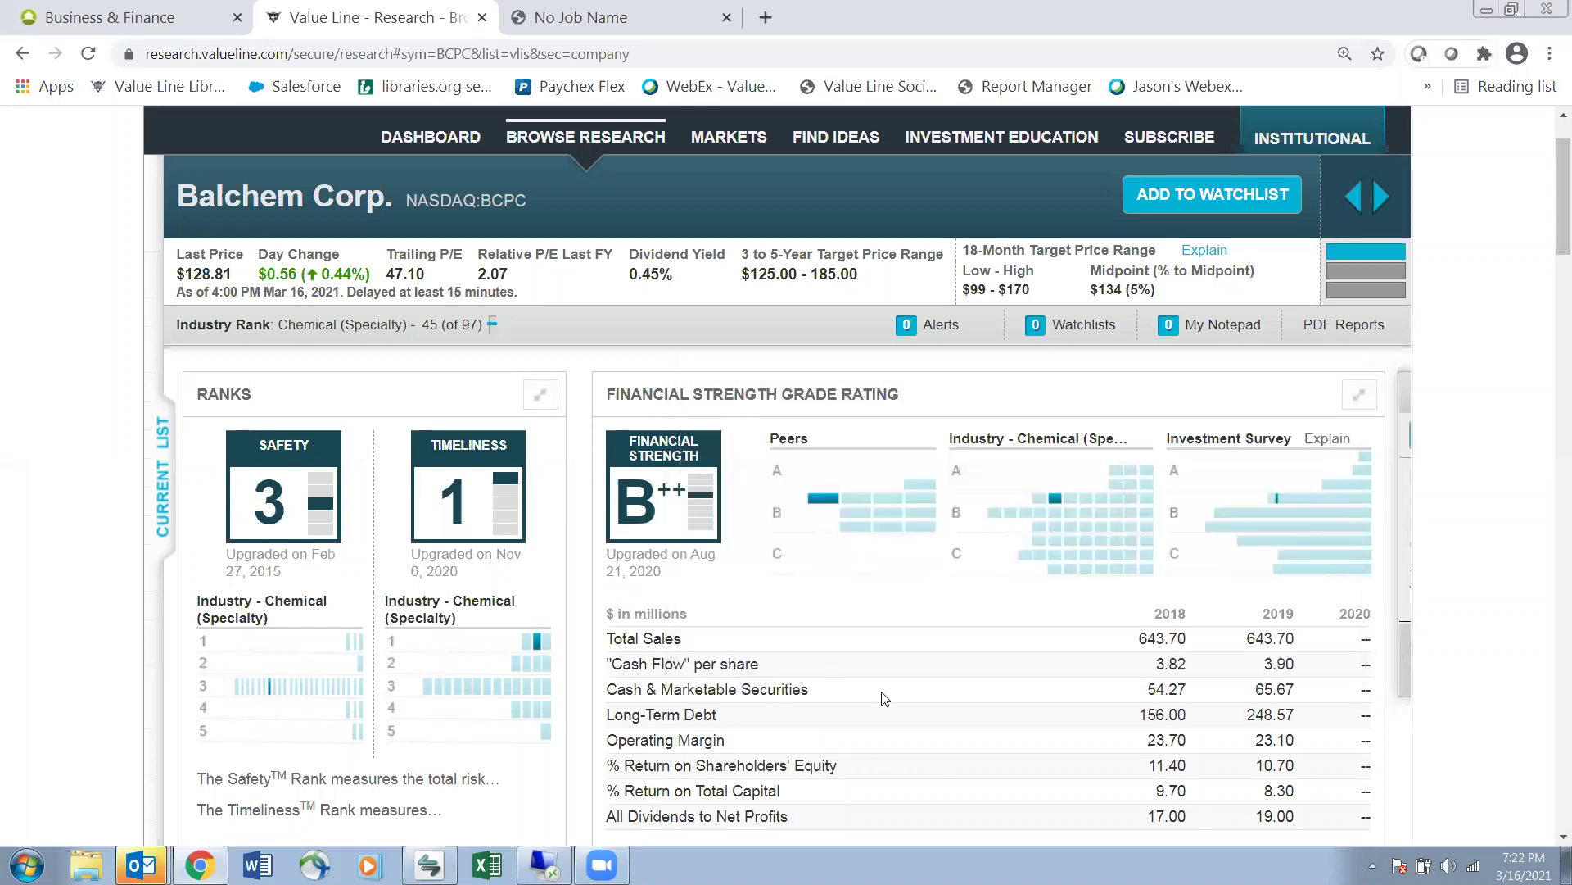
Display the hidden Charting section for Balchem Corp., enlarge it, view the price chart over 1y, and close the enlarged view
left_click(1397, 580)
left_click(1398, 643)
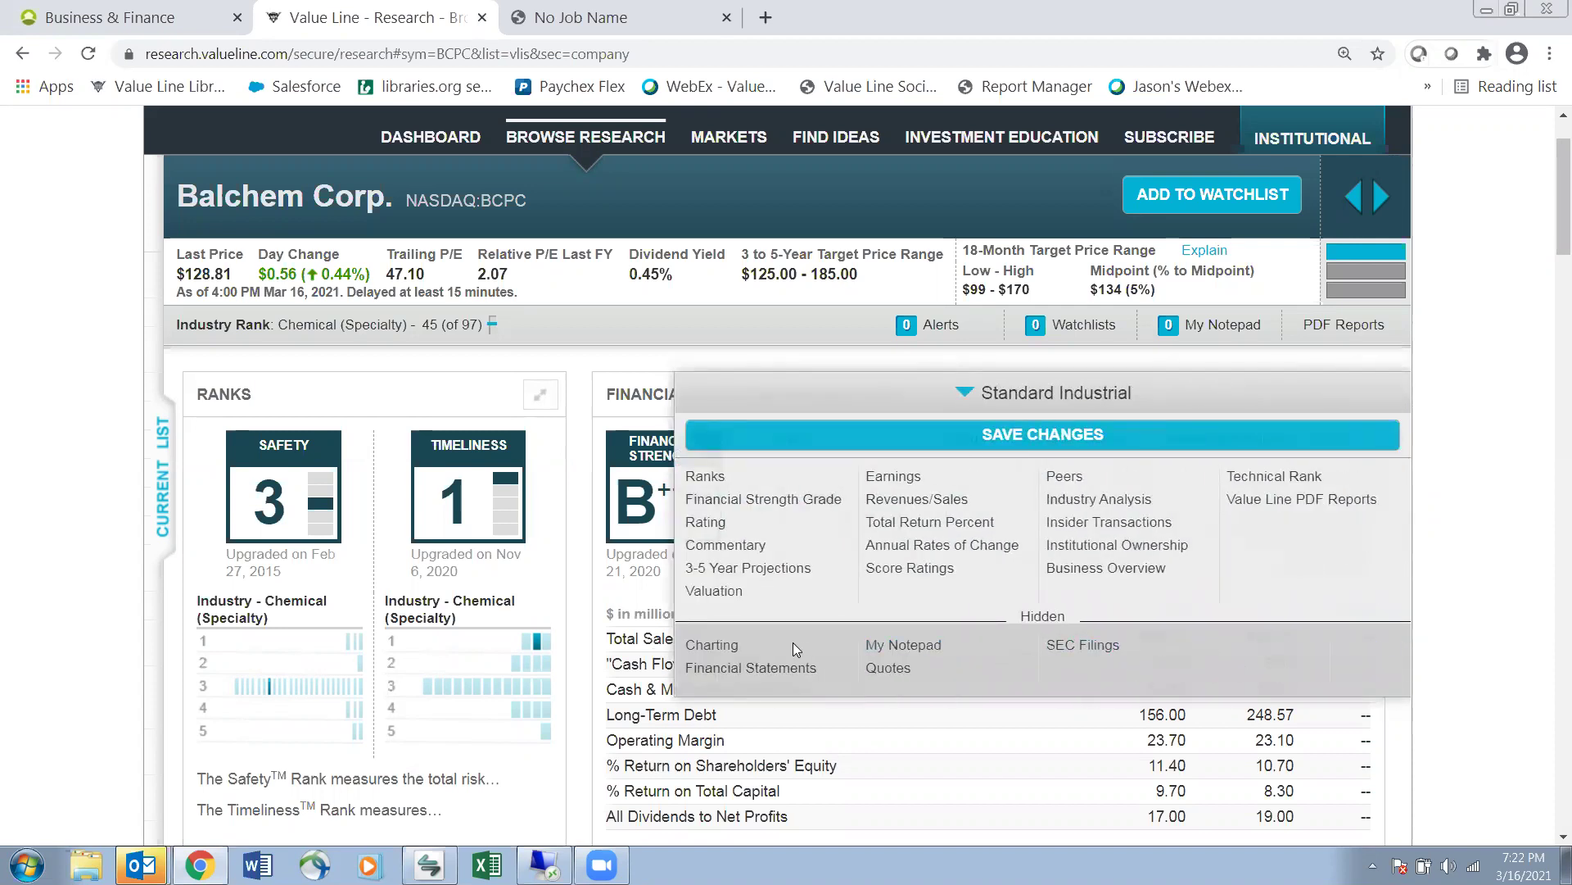
left_click(734, 647)
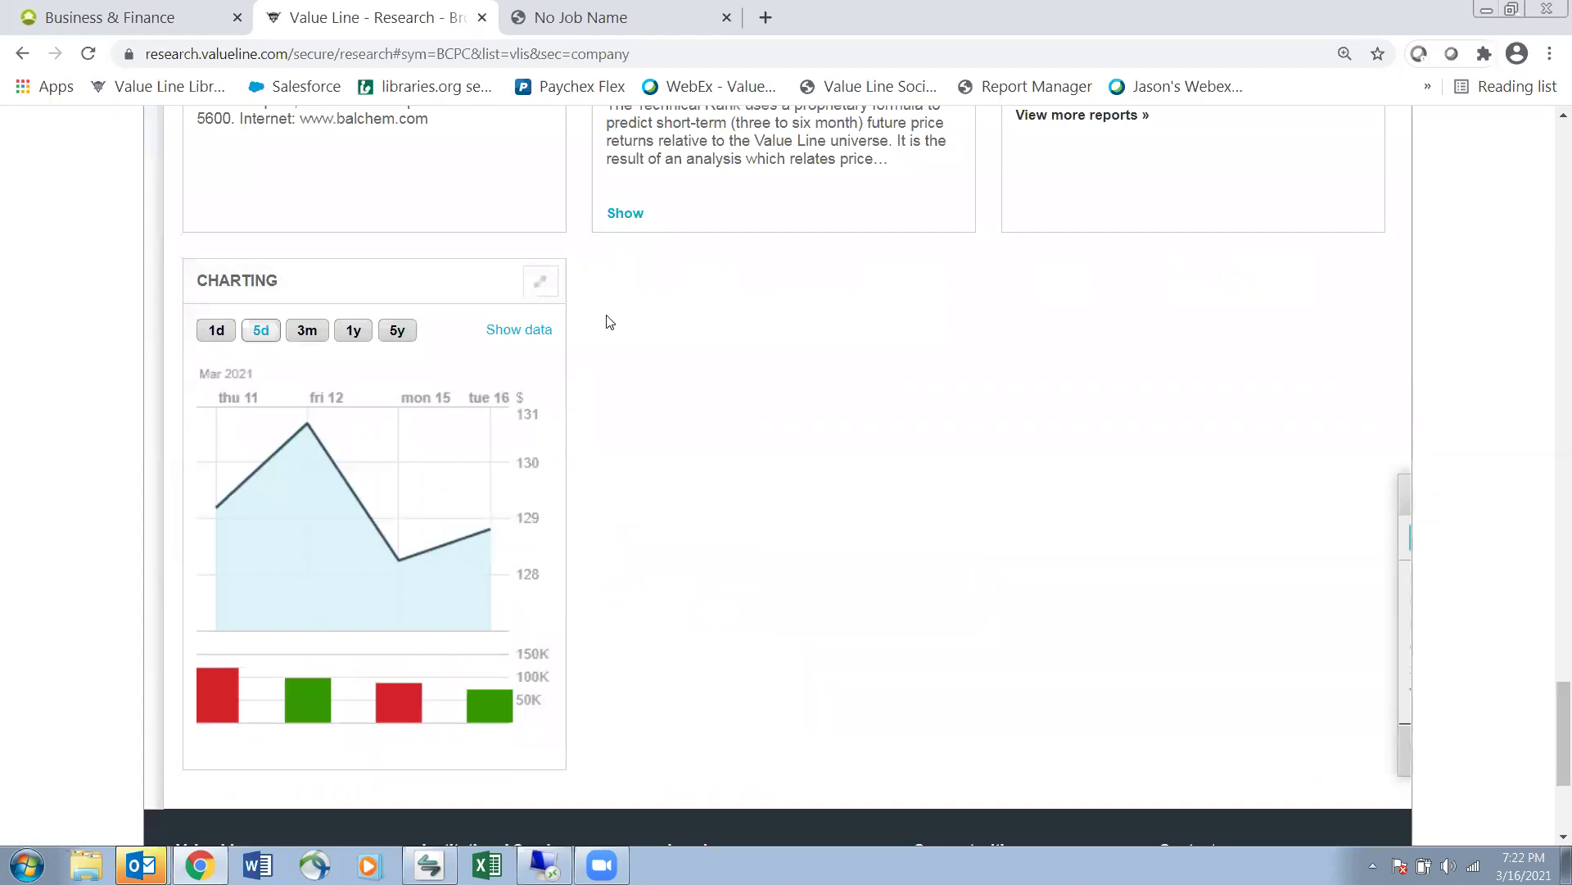
left_click(538, 284)
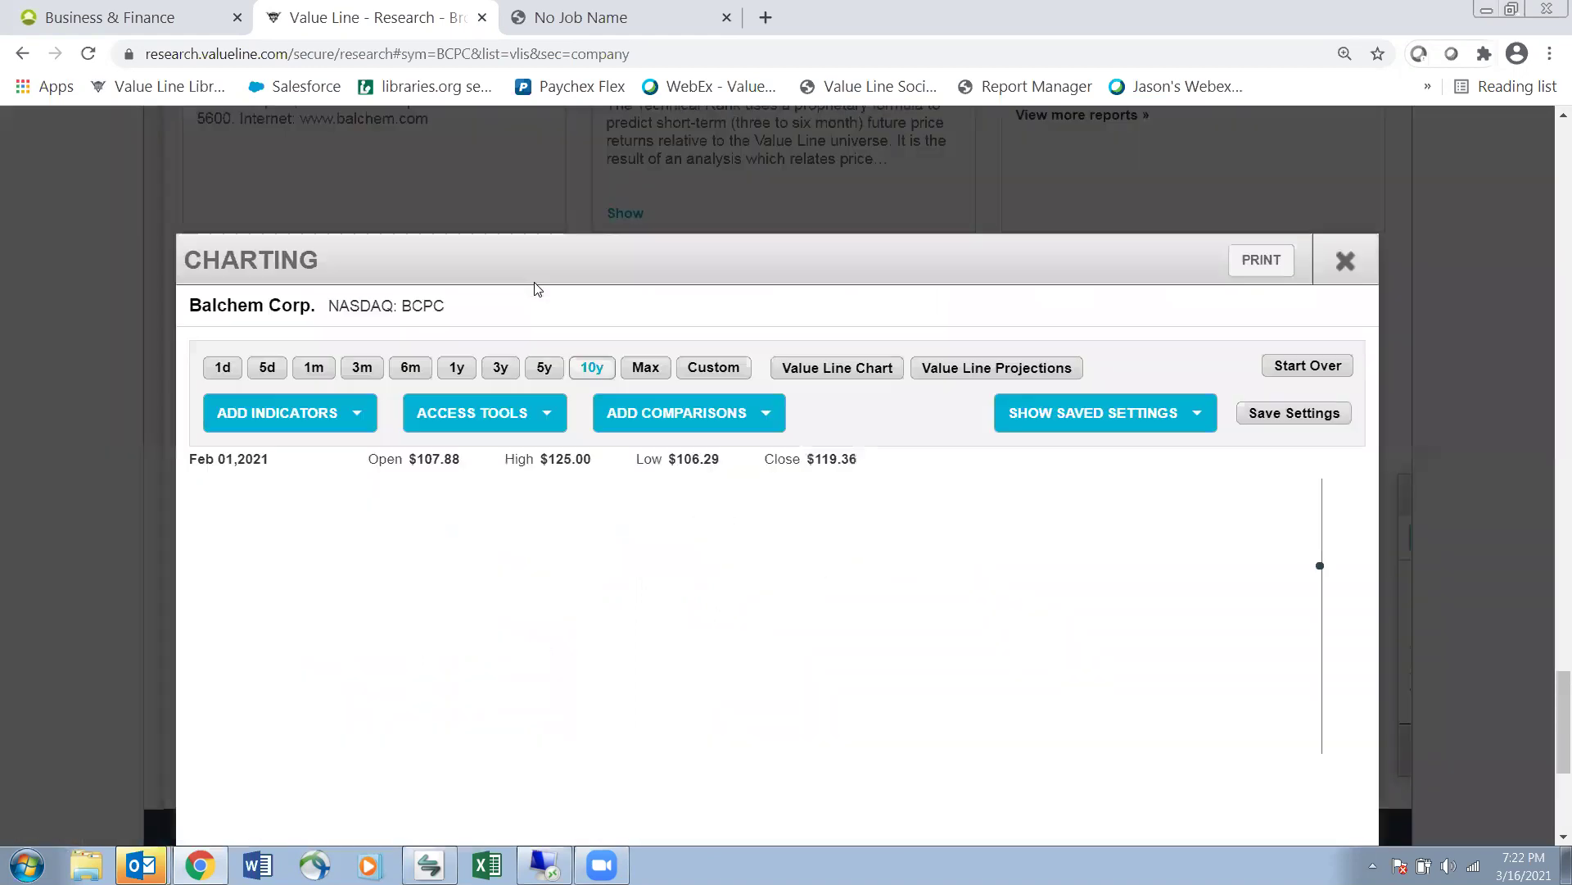
left_click(455, 368)
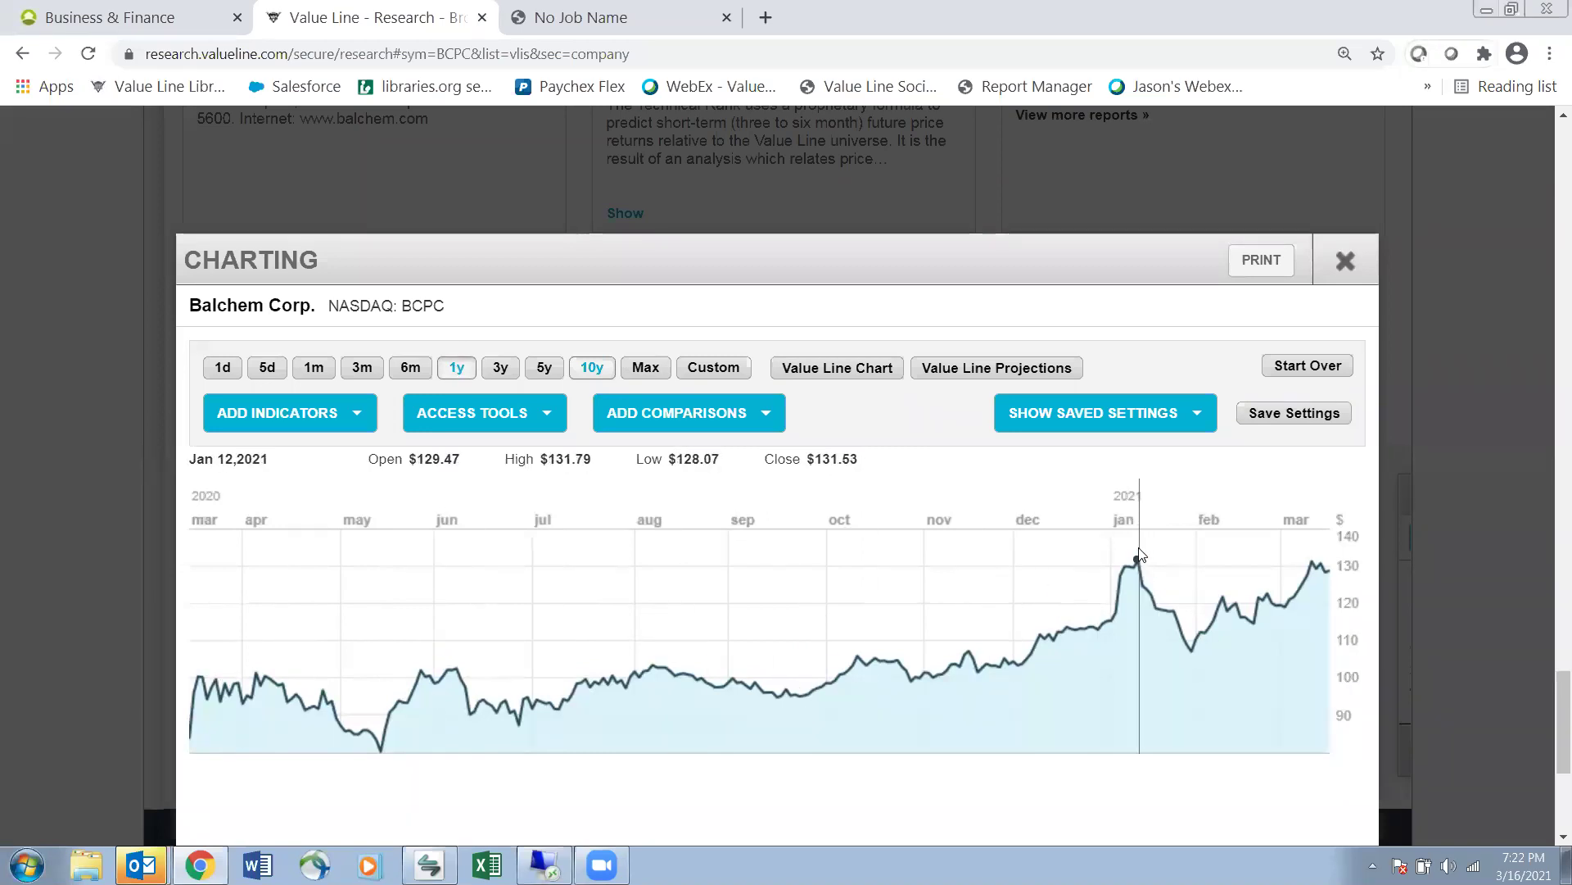
left_click(1350, 250)
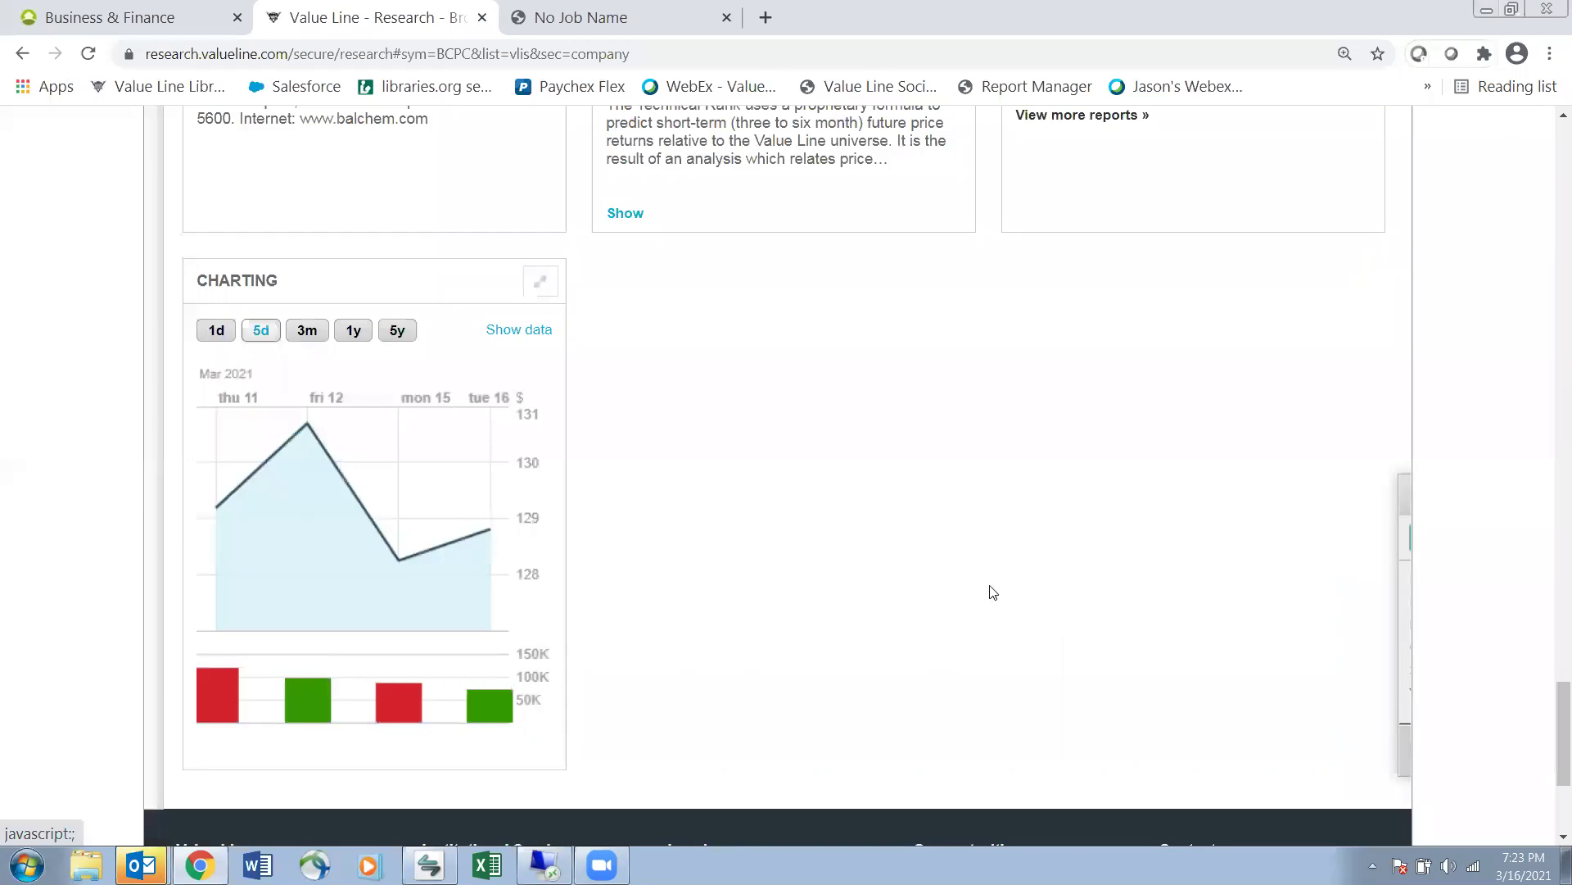
Expand Balchem's Industry Analysis section, view its List of Companies, and close the expanded view
scroll(988, 589, "up", 6)
scroll(884, 584, "up", 1)
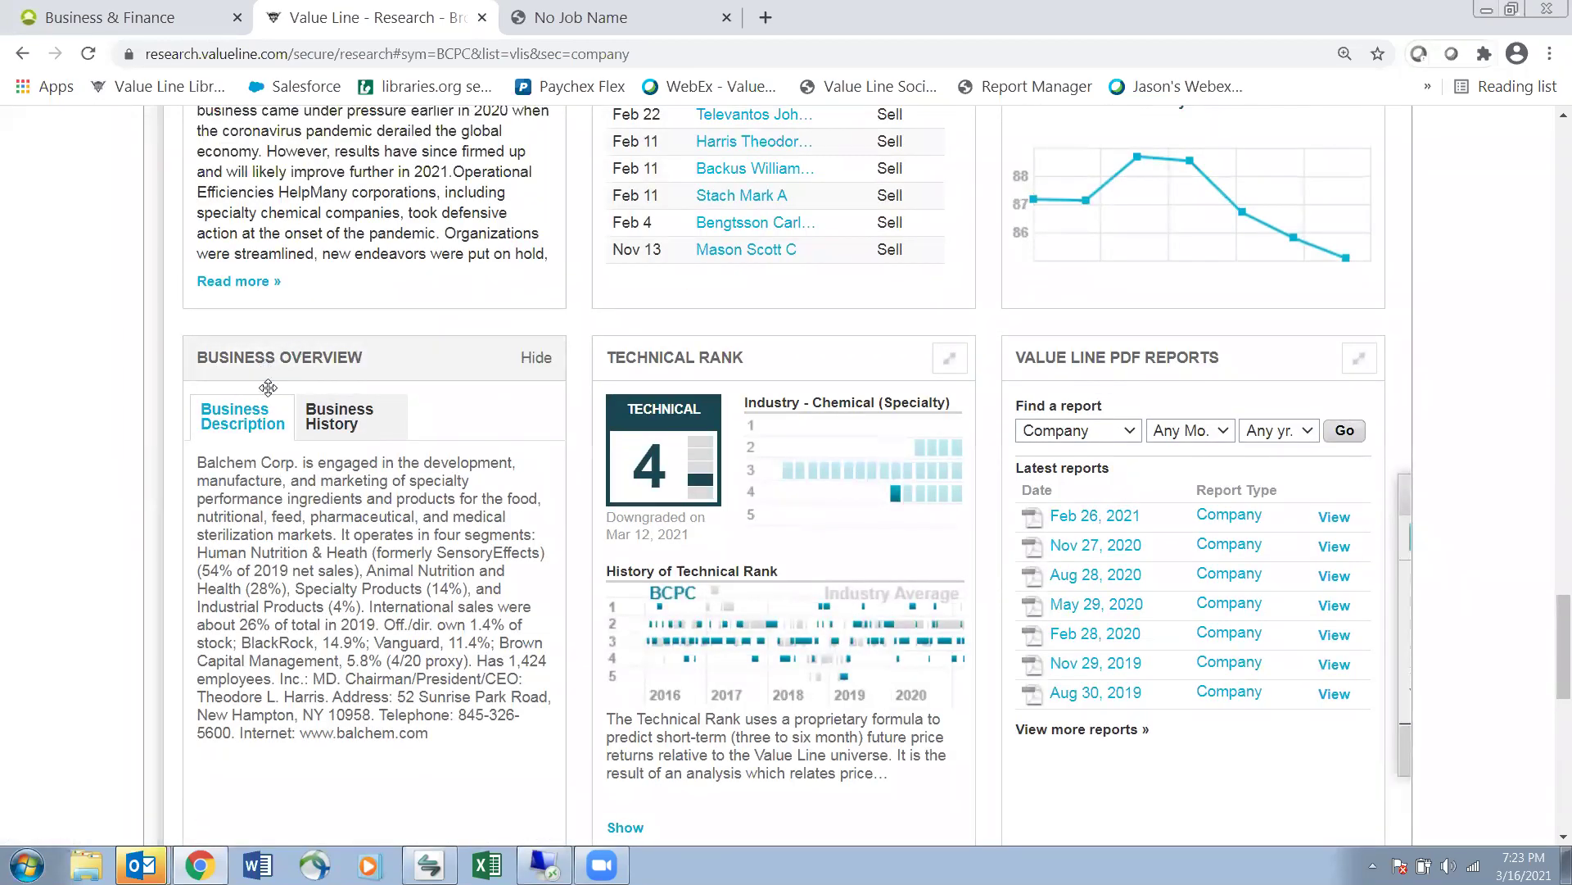
scroll(286, 443, "up", 4)
scroll(297, 442, "up", 4)
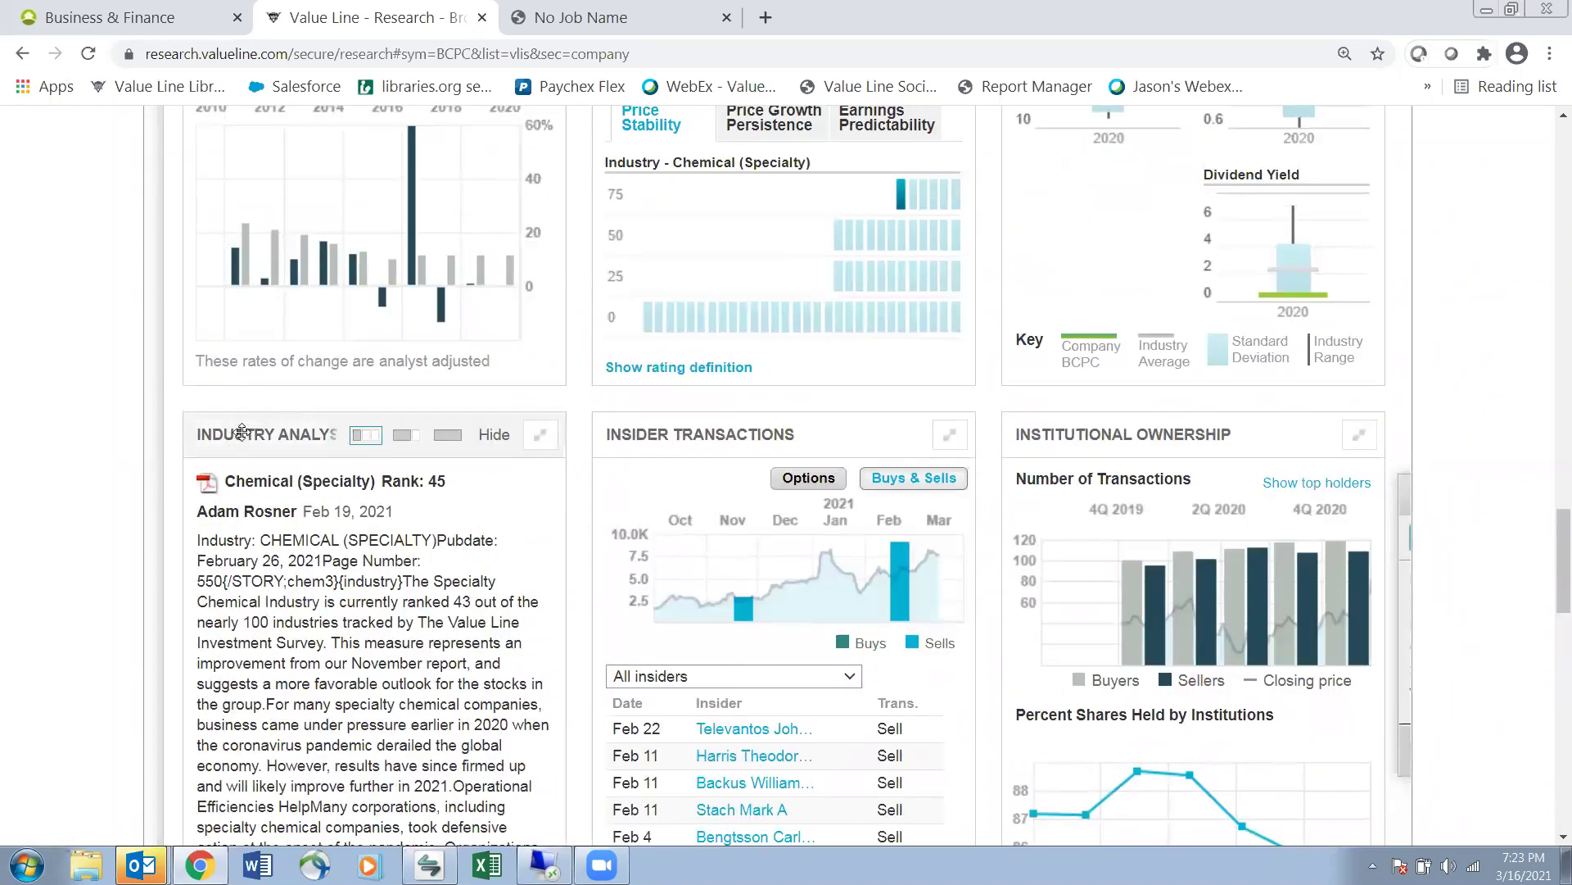
scroll(389, 506, "up", 1)
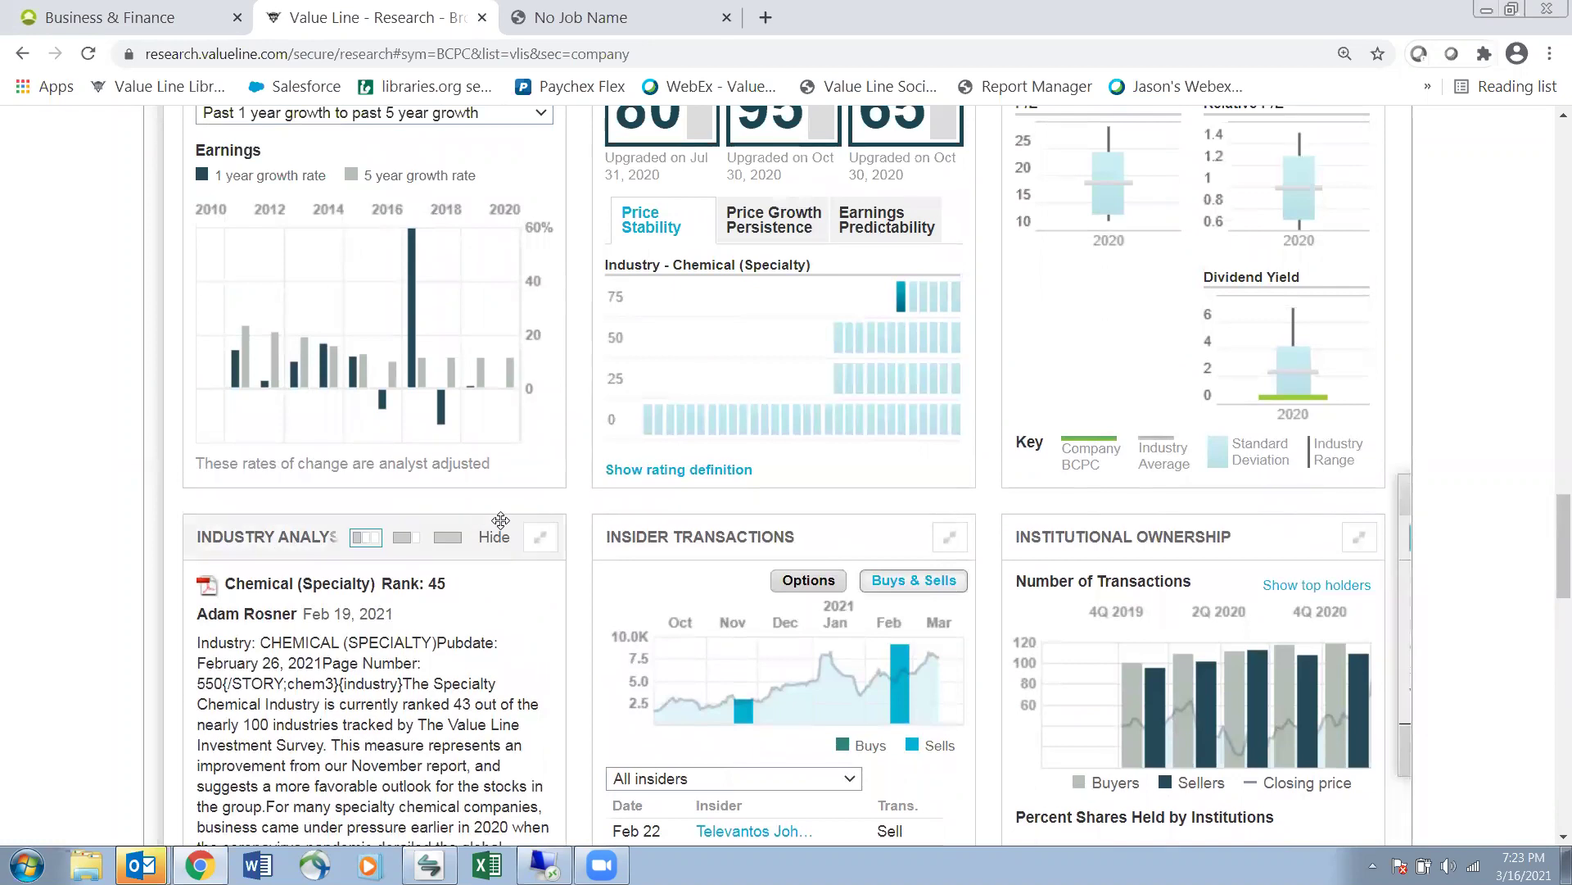
left_click(540, 536)
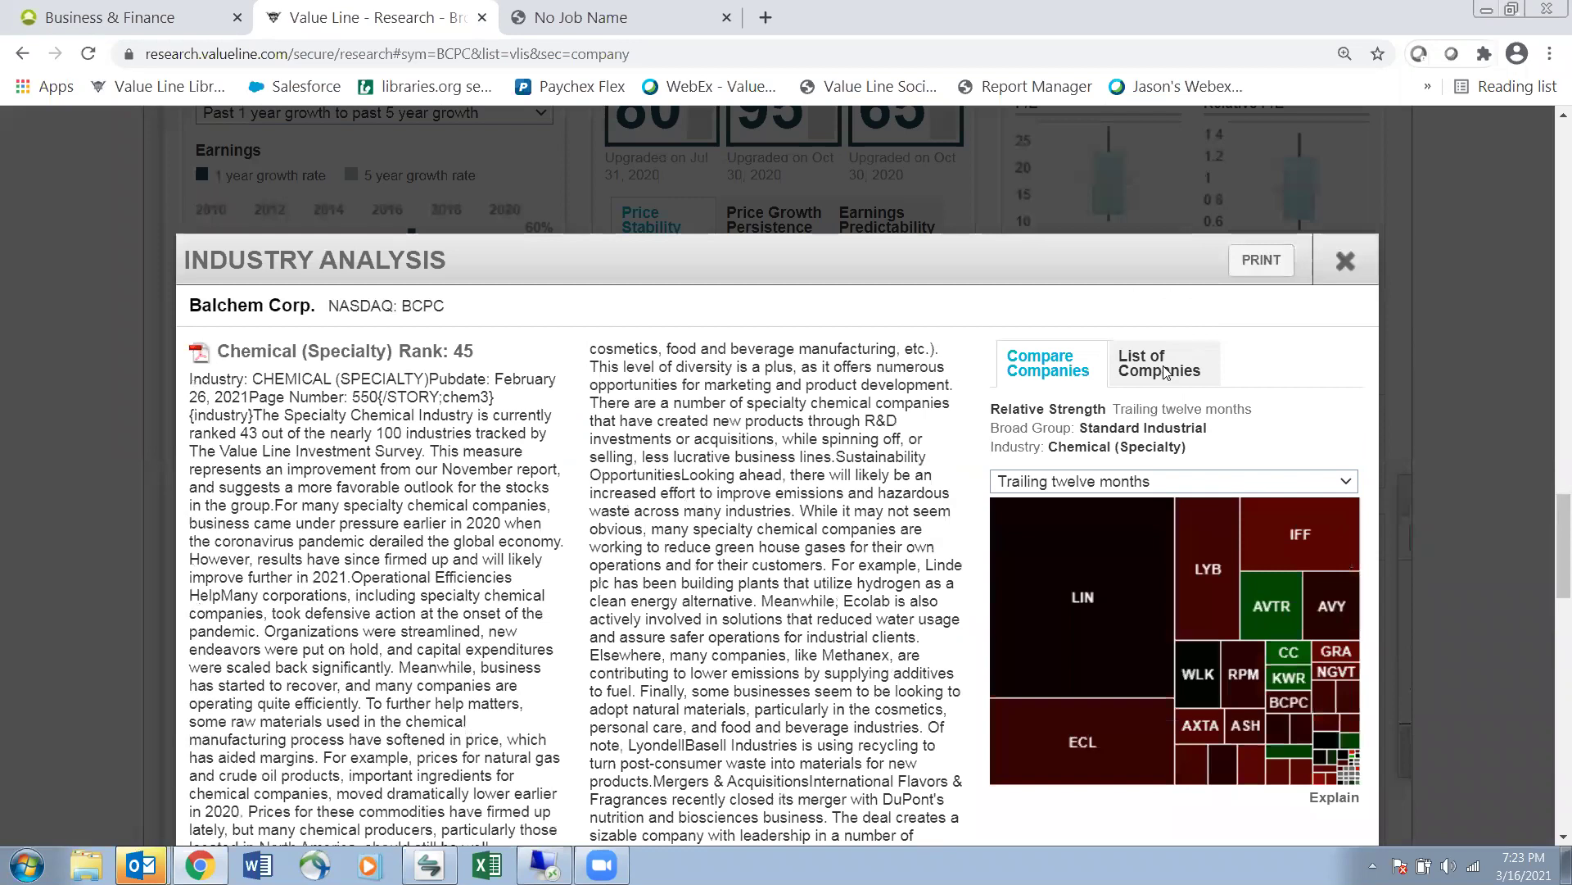
left_click(1166, 373)
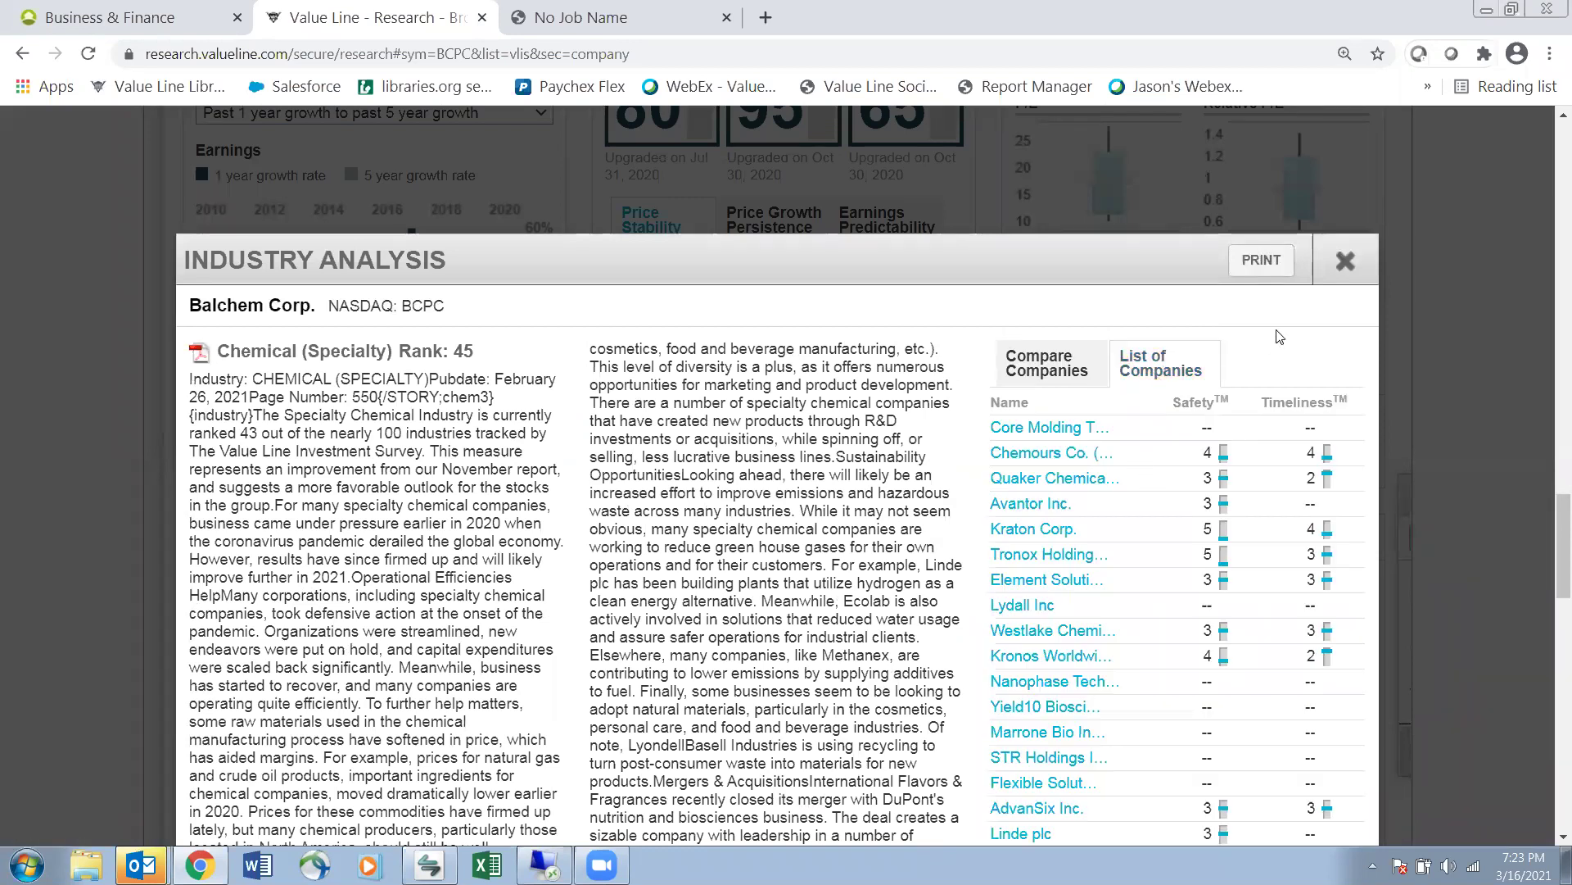
left_click(1345, 260)
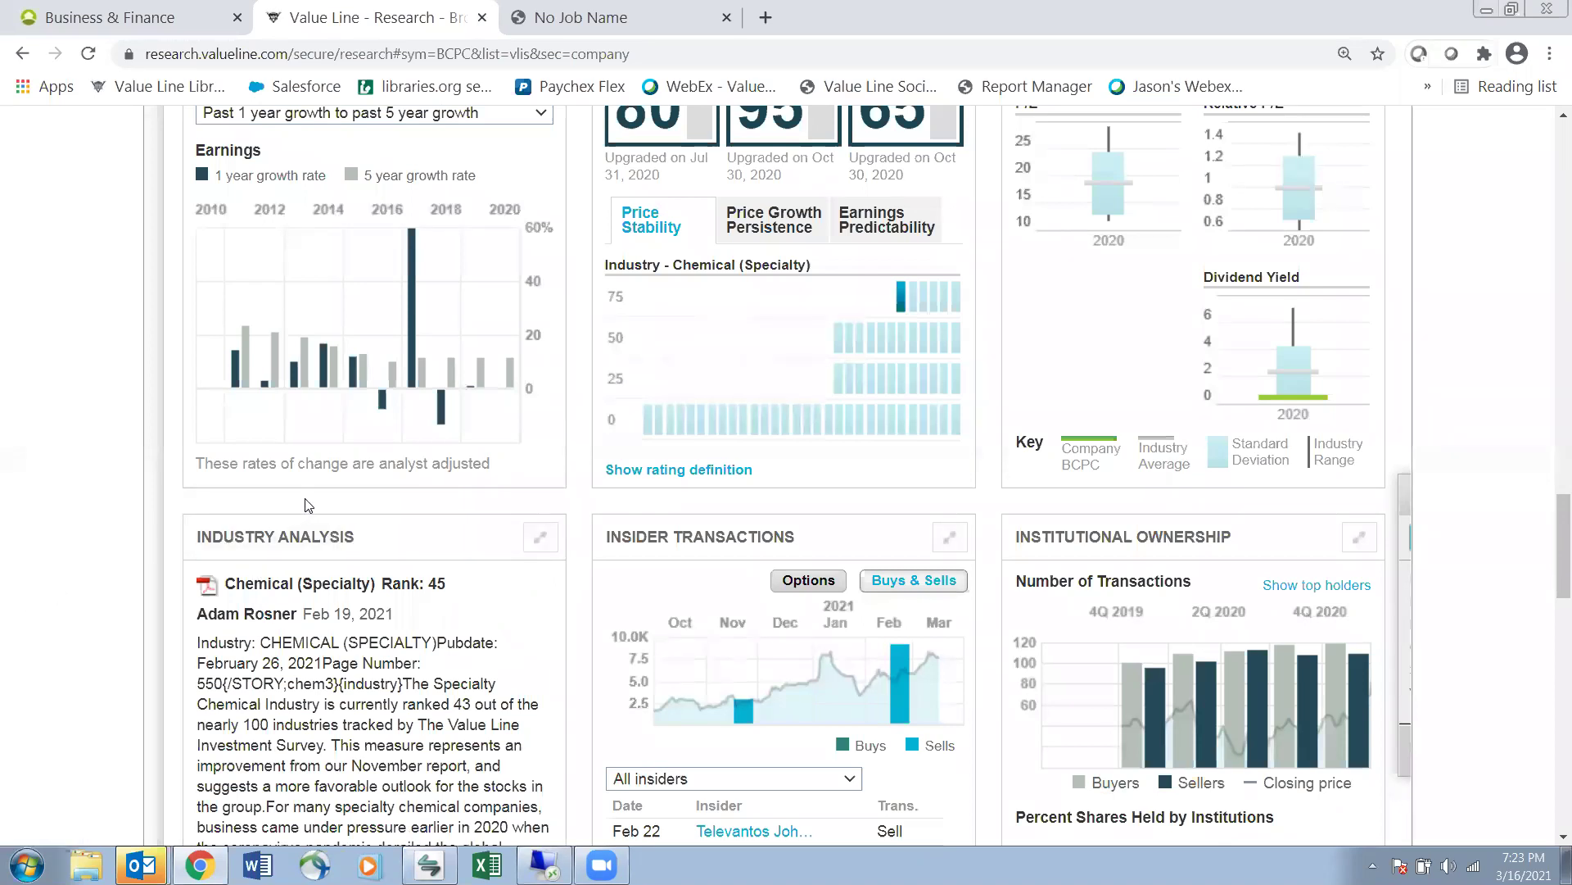
Reopen the expanded Industry Analysis to check the Safety and Timeliness ranks of the listed Chemical (Specialty) companies, and close it
mouse_move(315, 530)
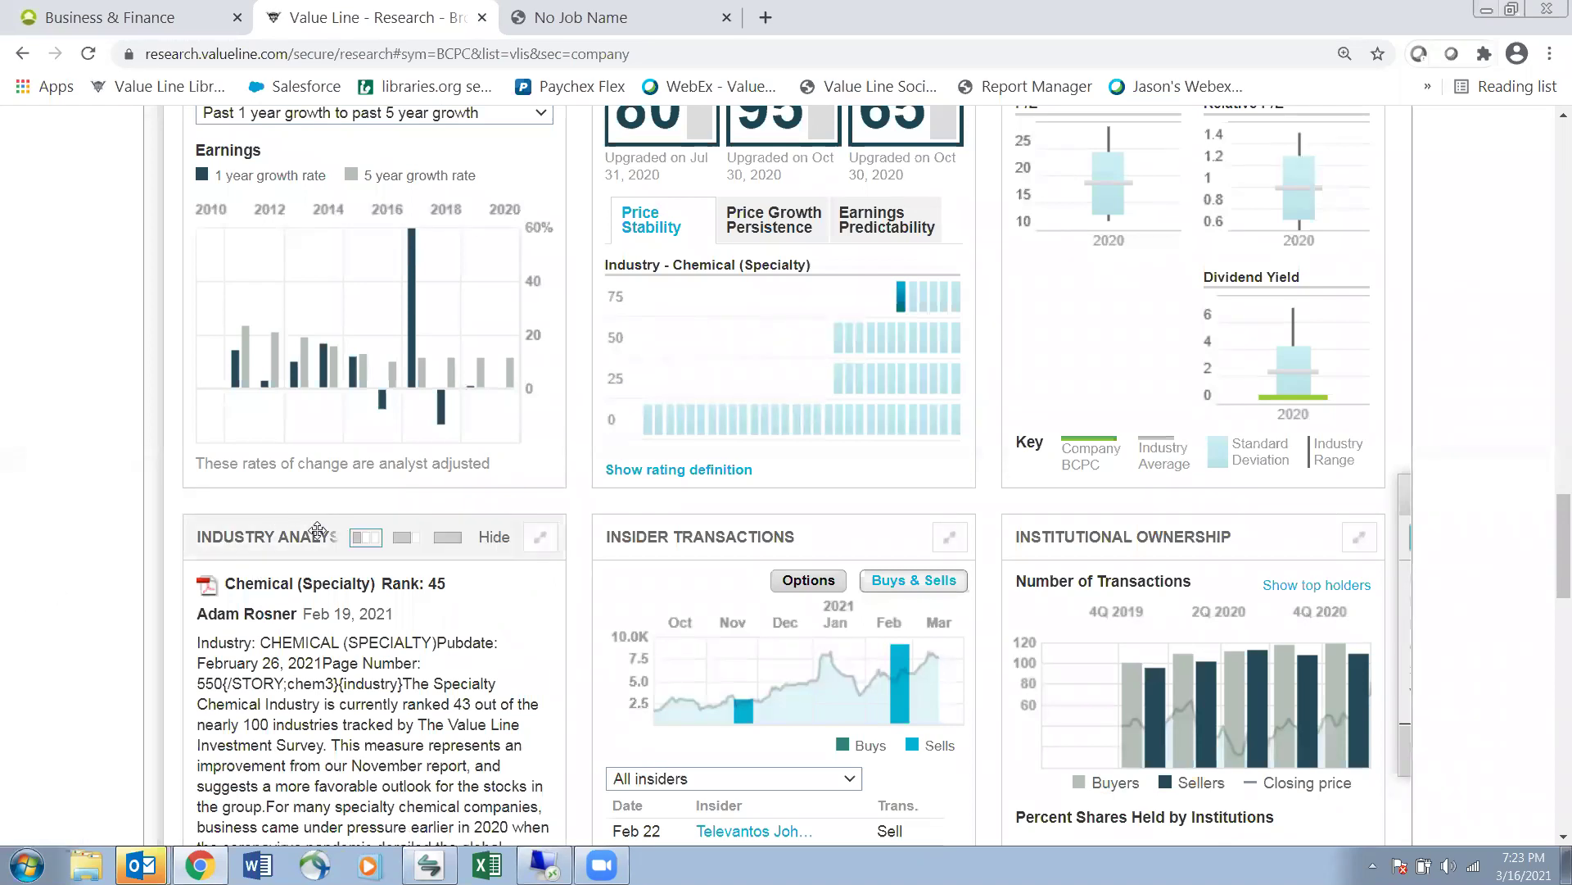
left_click(540, 536)
left_click(1180, 379)
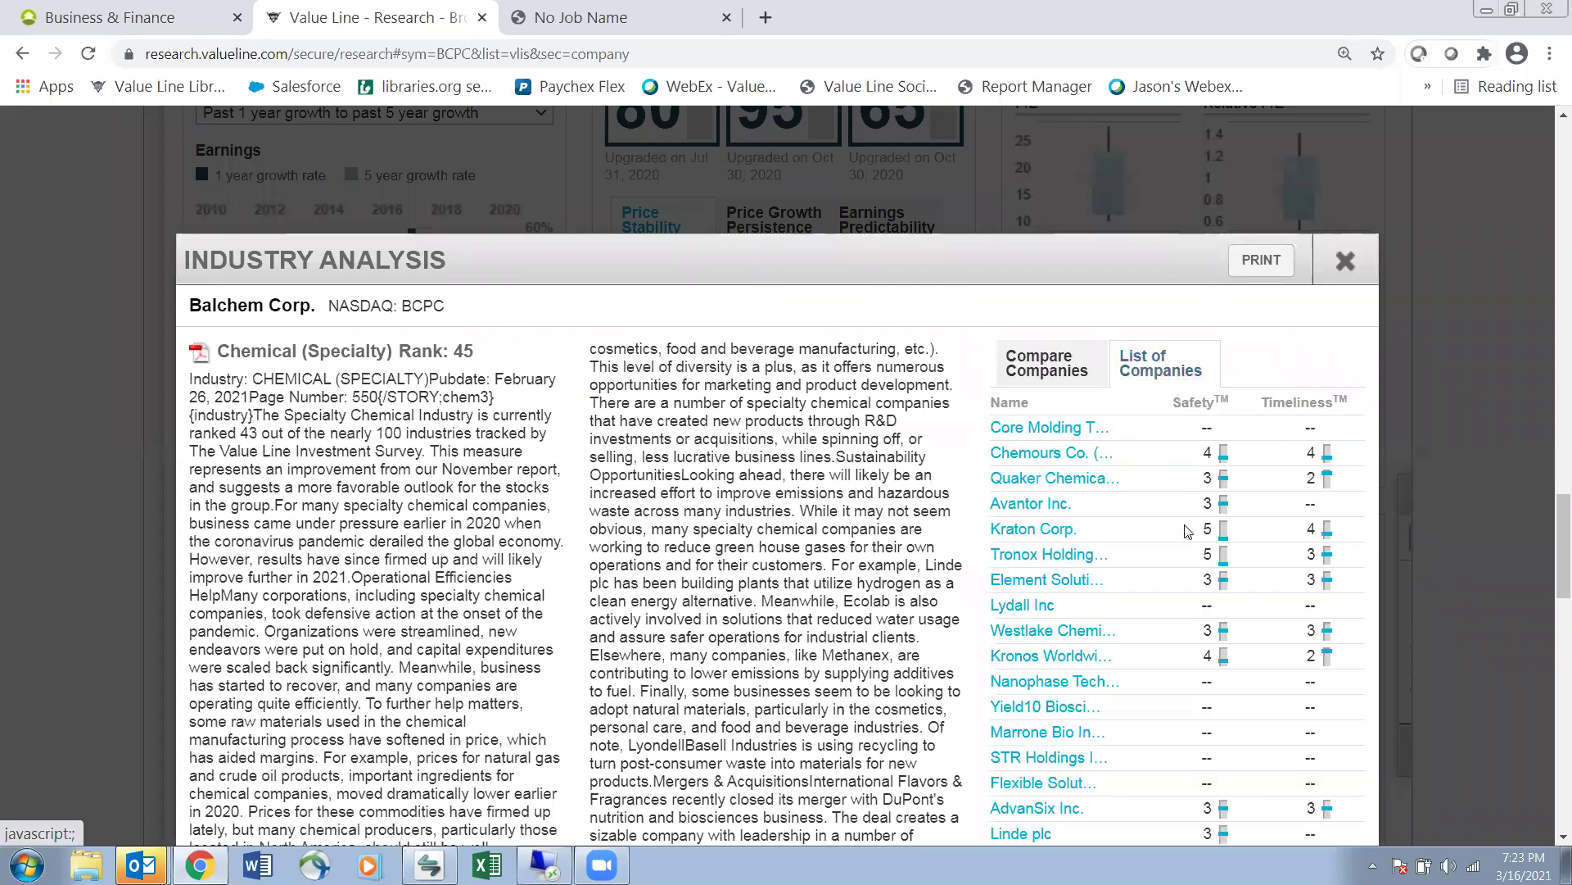
left_click(1346, 260)
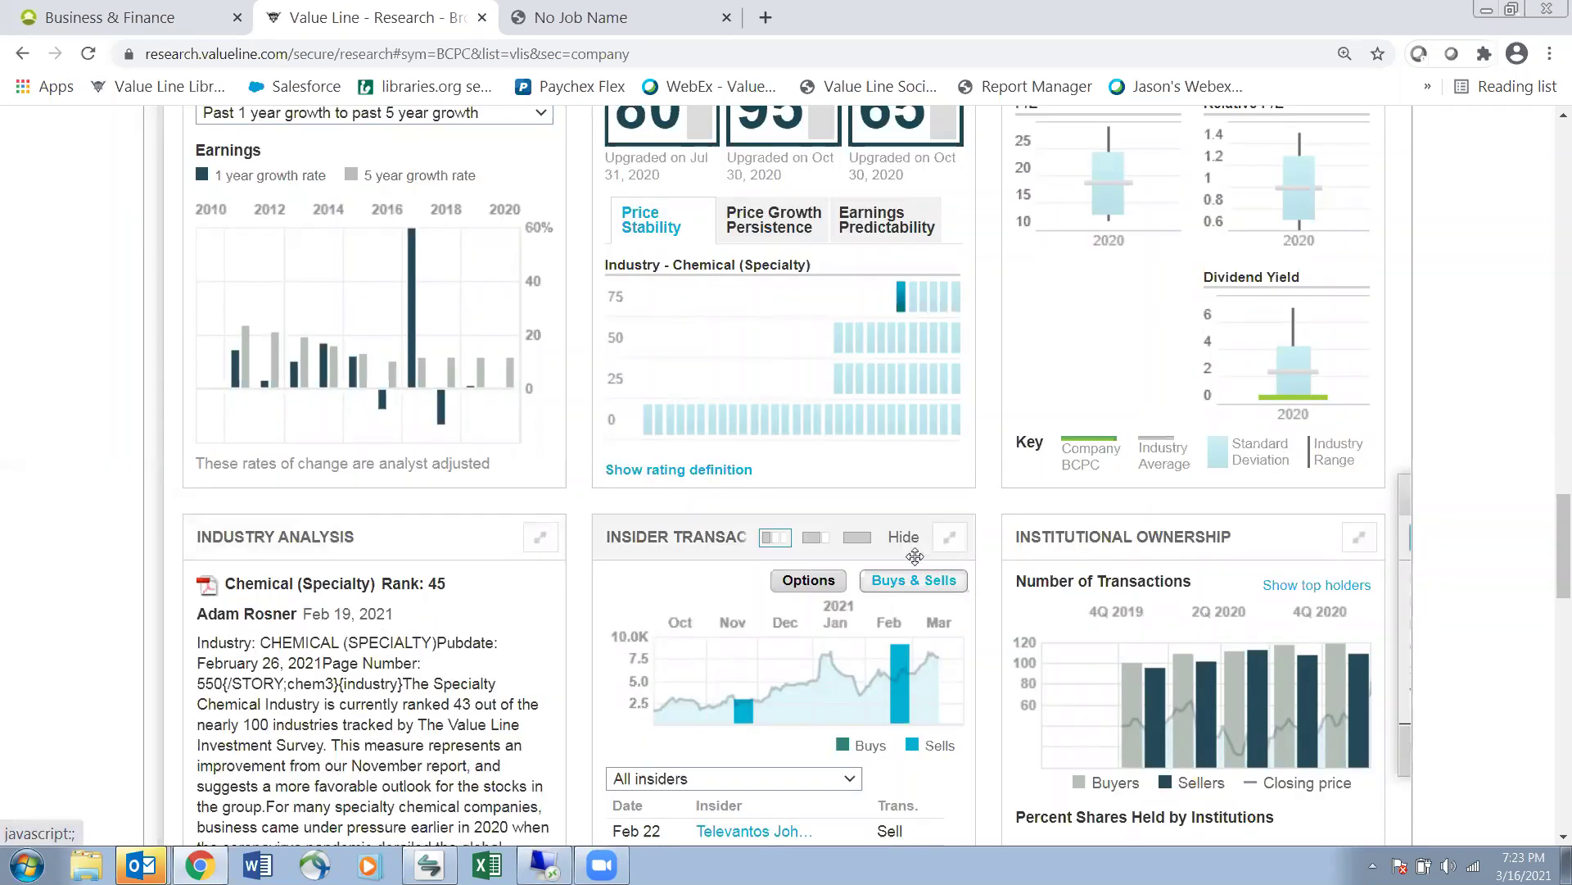
Show the dates of the available PDF Reports for Balchem Corp. and dismiss the list
scroll(919, 563, "up", 5)
scroll(919, 563, "up", 15)
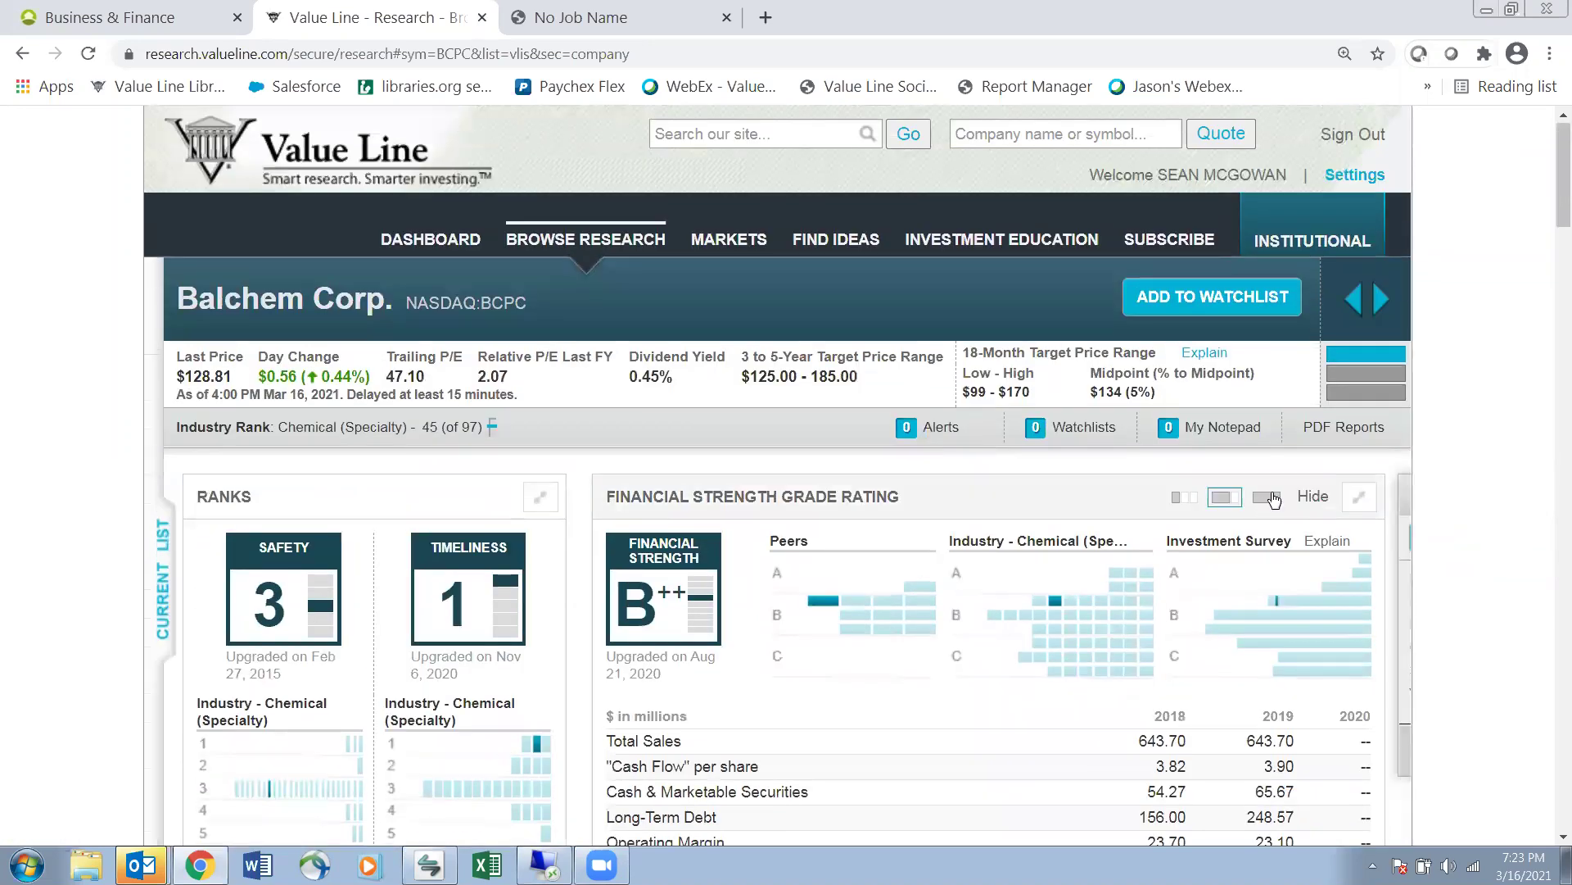
left_click(1314, 437)
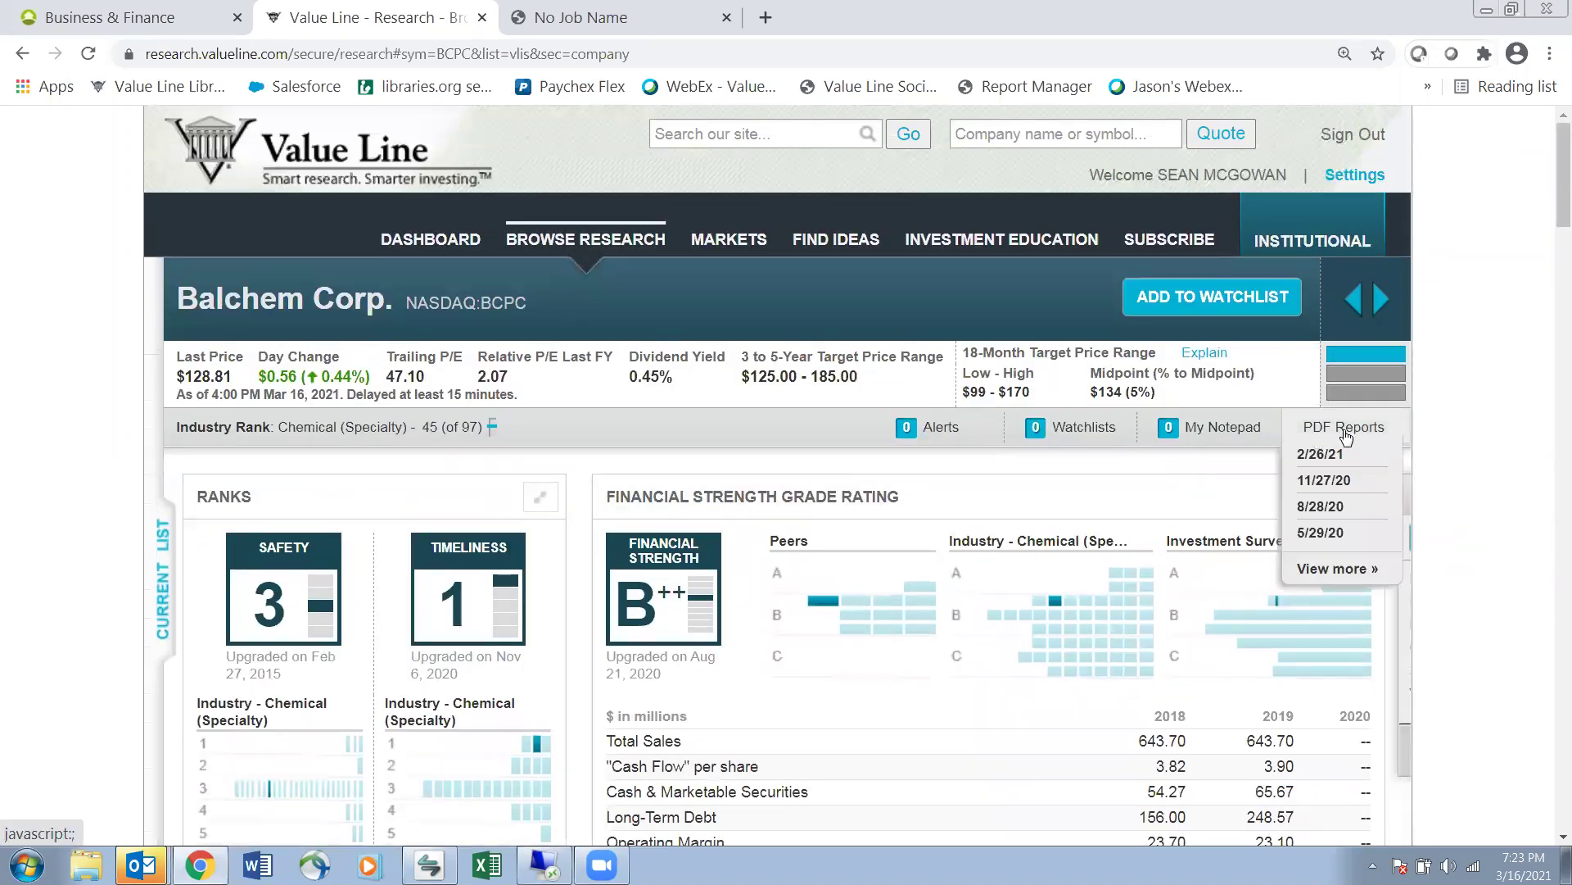
left_click(1497, 435)
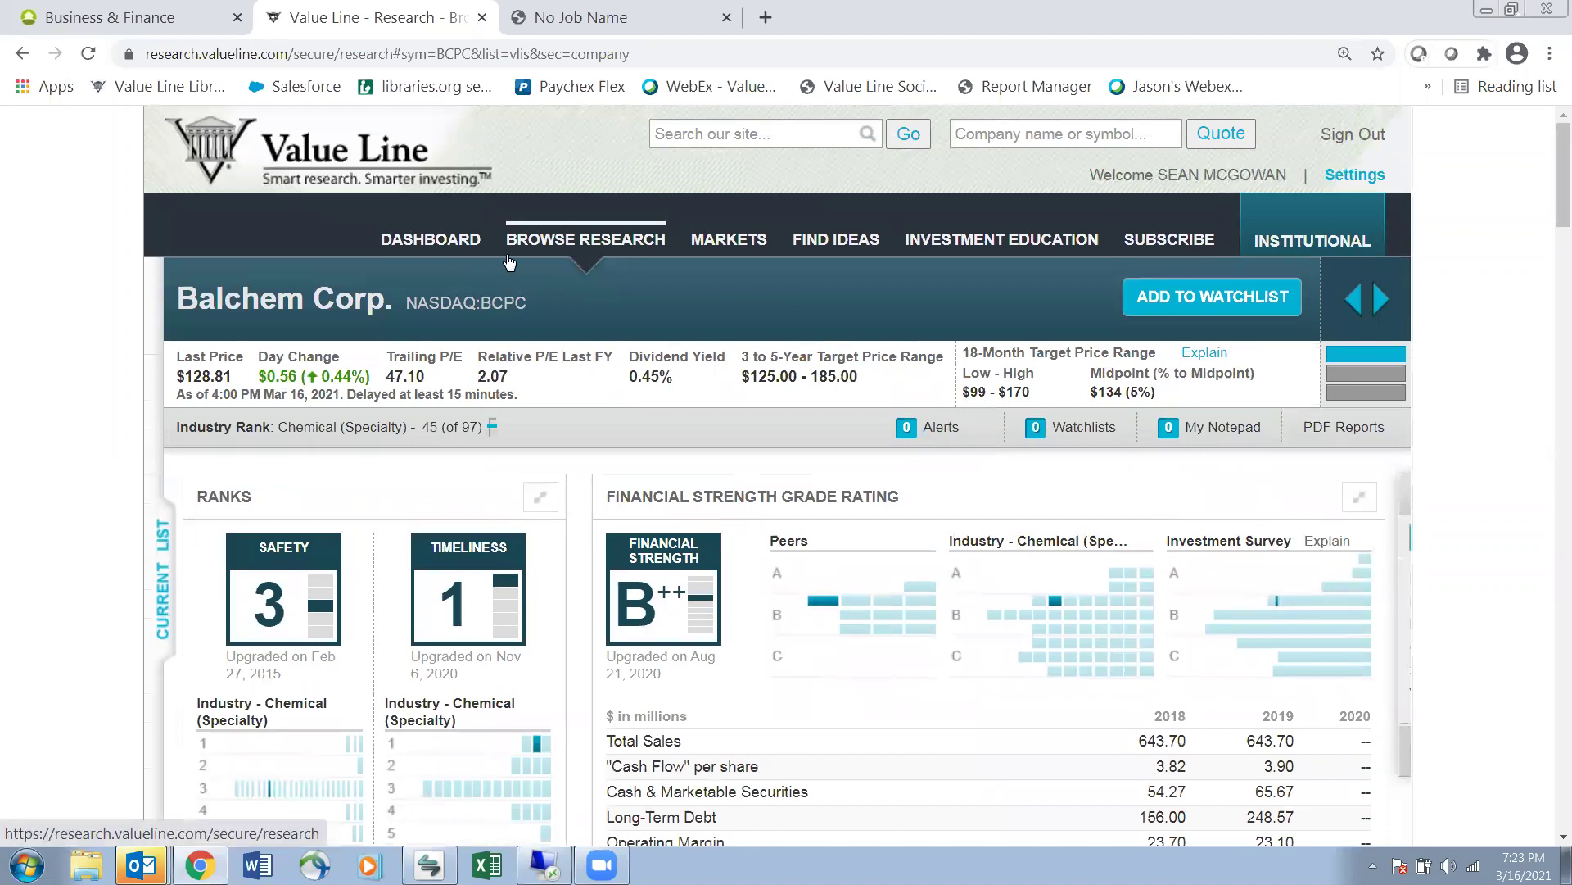
Visit the Dashboard, return to Browse Research, and open Colgate Palmolive Co from the Recently Searched companies
left_click(460, 244)
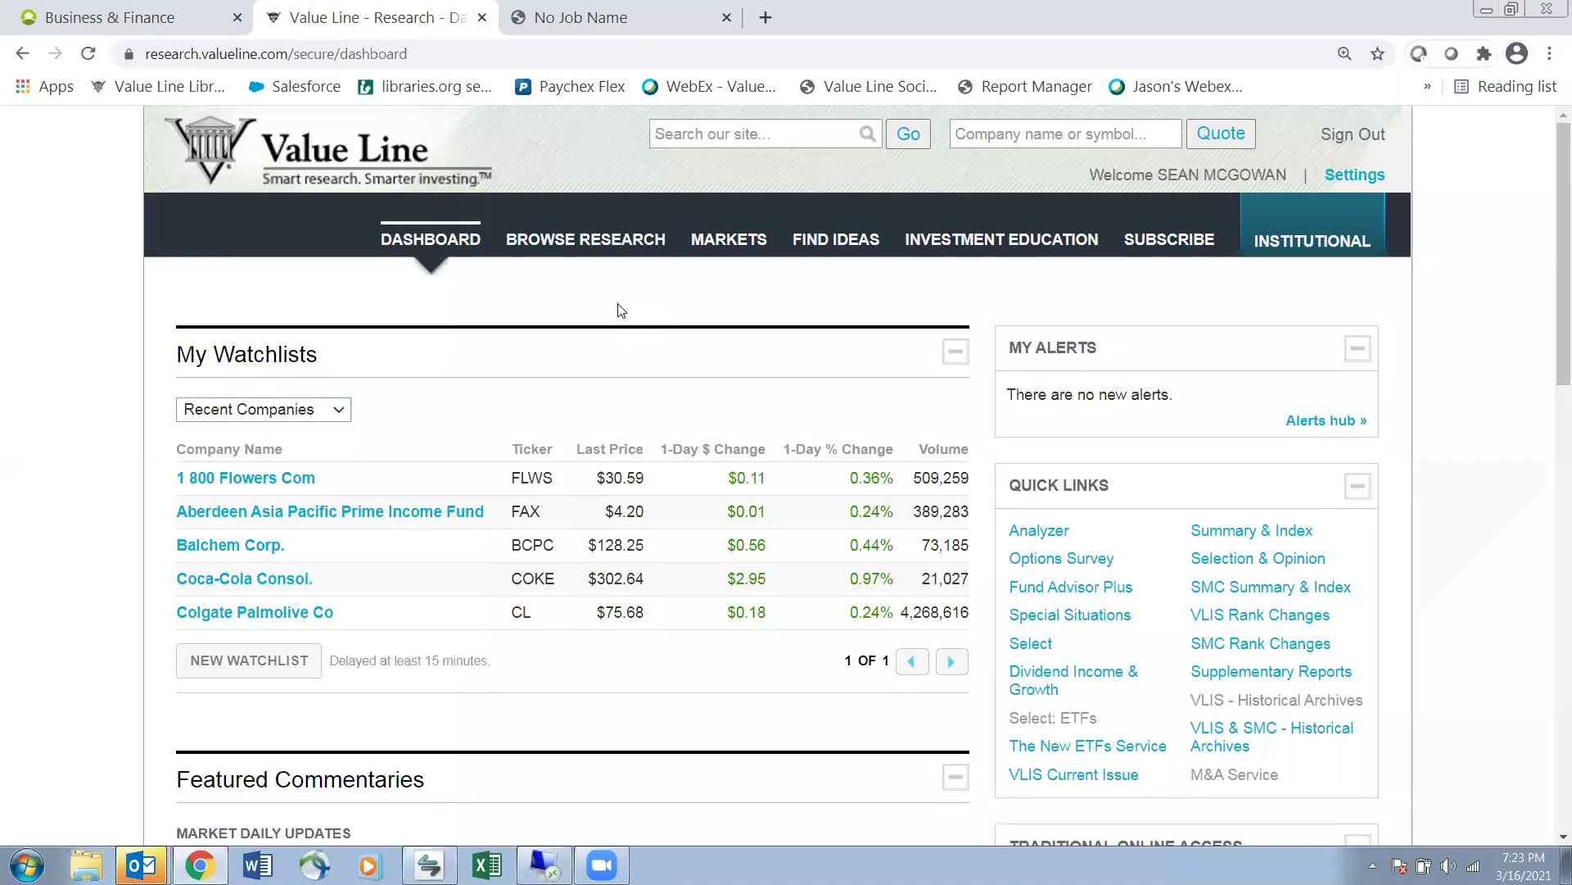
left_click(629, 240)
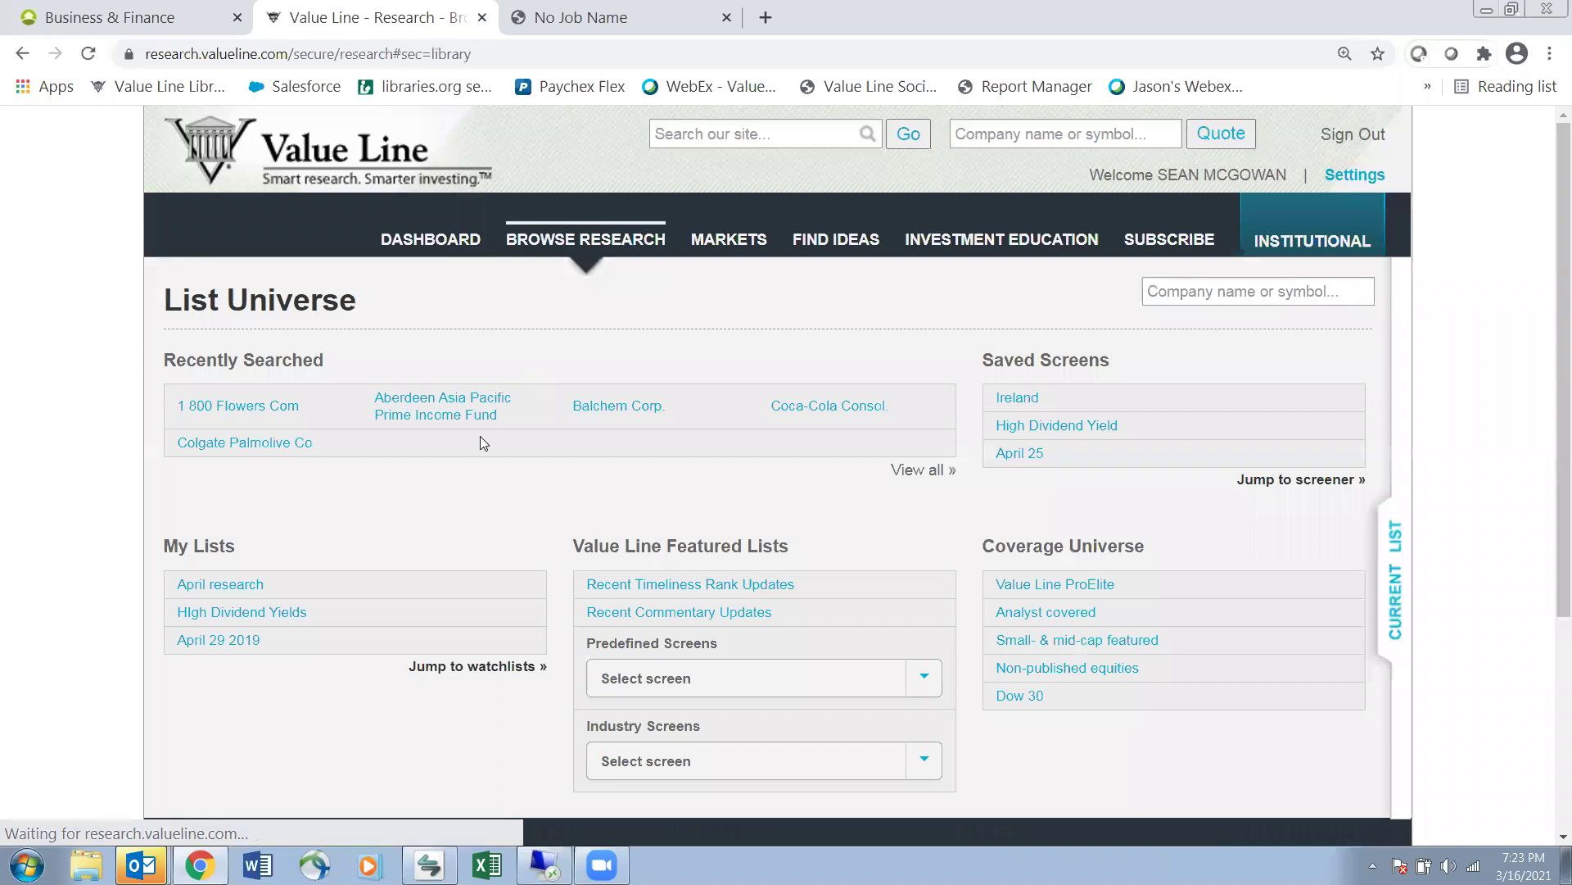
left_click(298, 443)
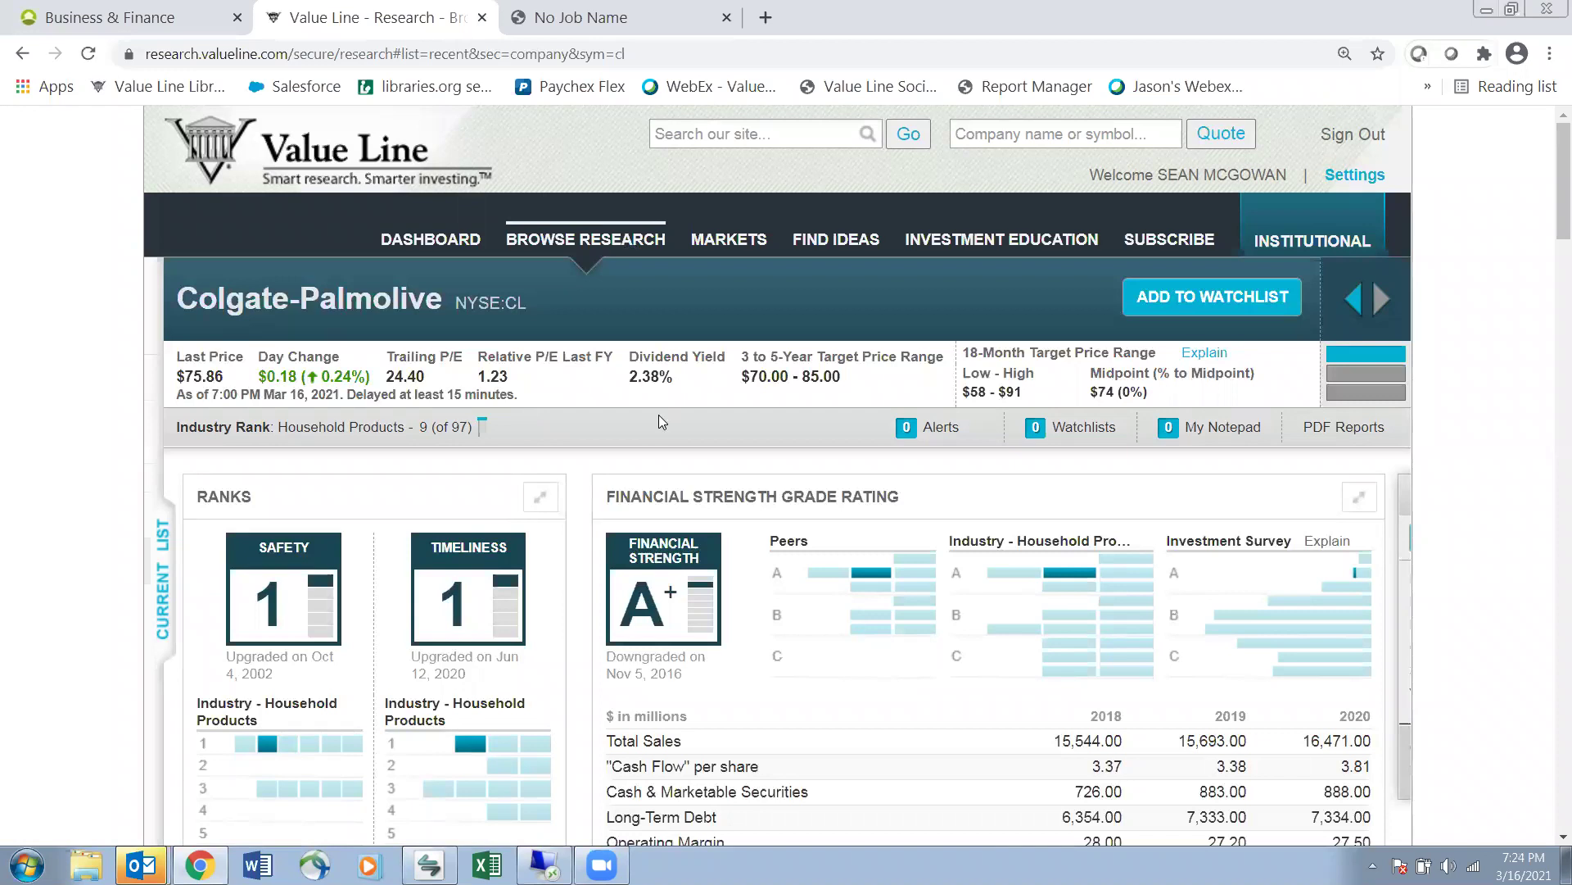
Examine Colgate-Palmolive's ranks, financial strength figures, commentary with rank changes, and 3-5 year projections
scroll(658, 415, "down", 8)
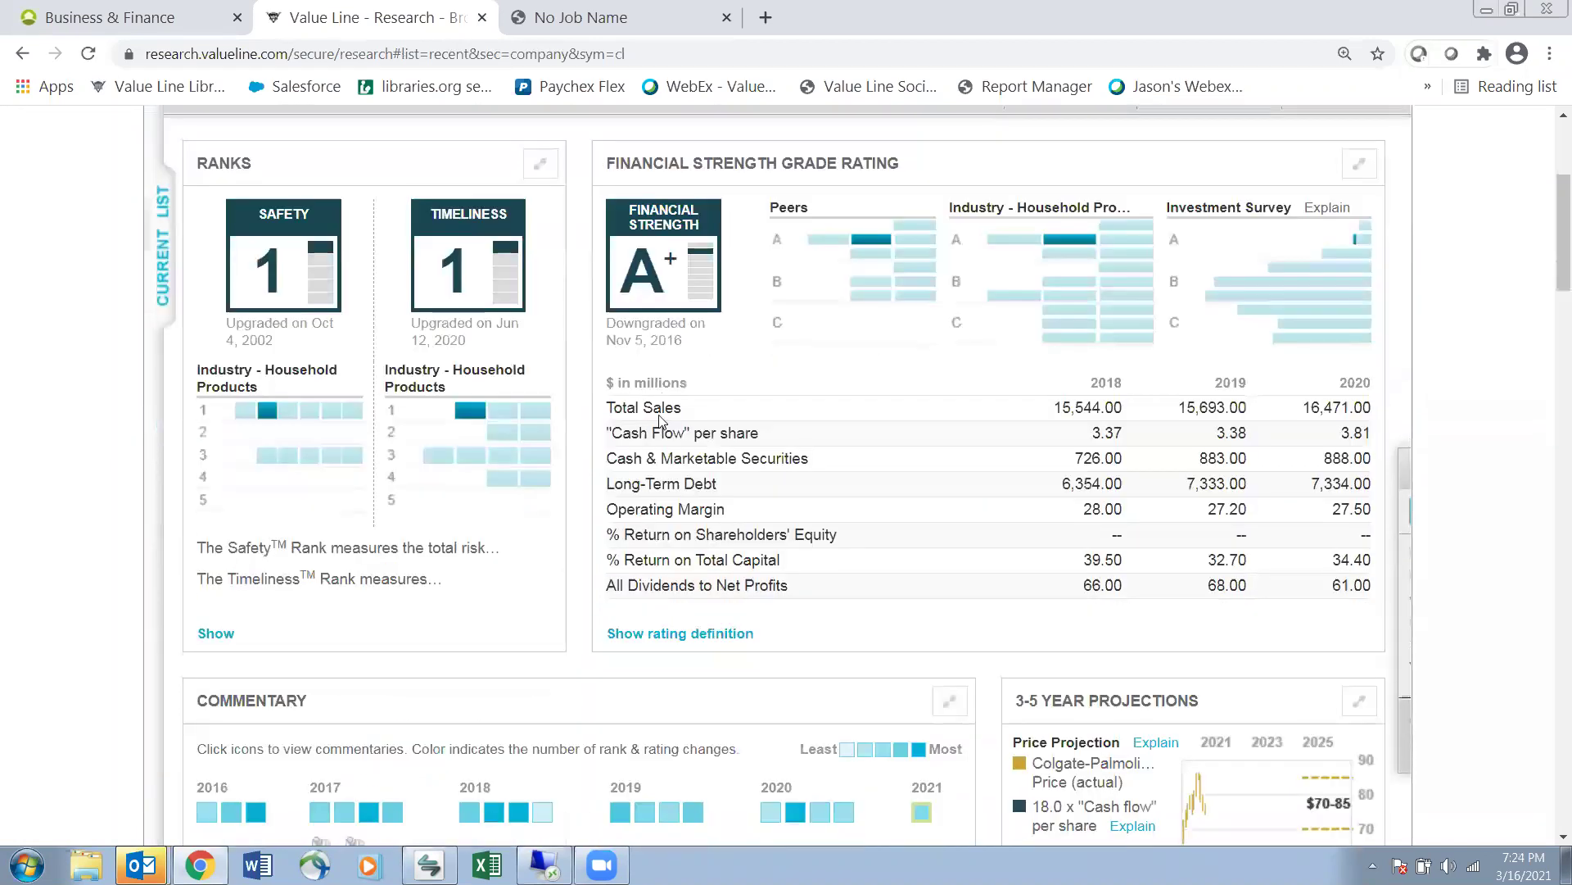
scroll(659, 415, "down", 1)
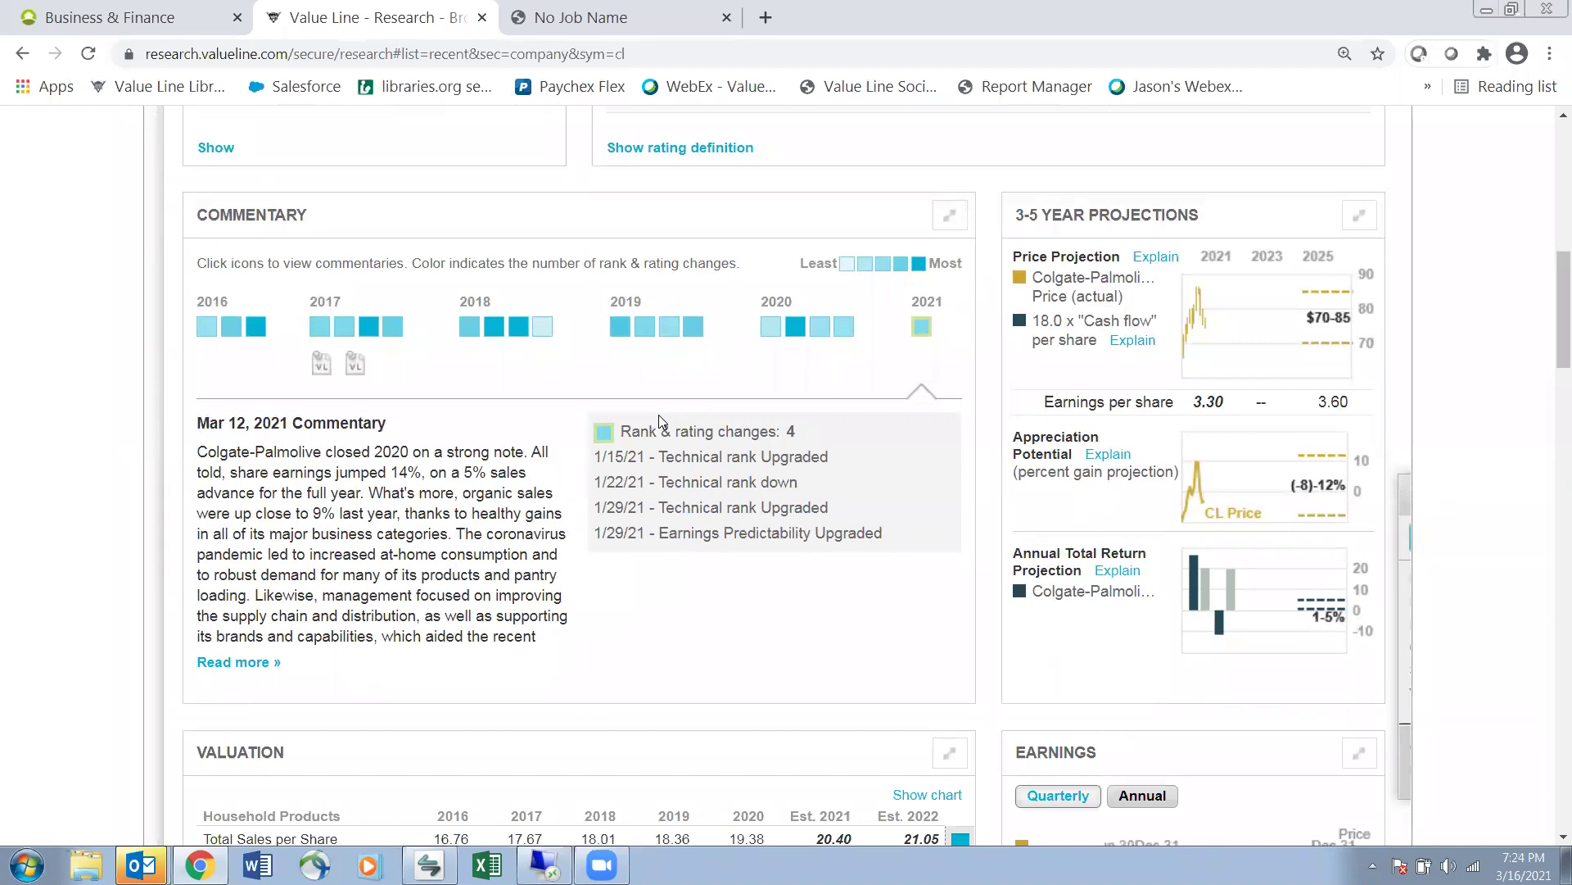
scroll(658, 415, "up", 1)
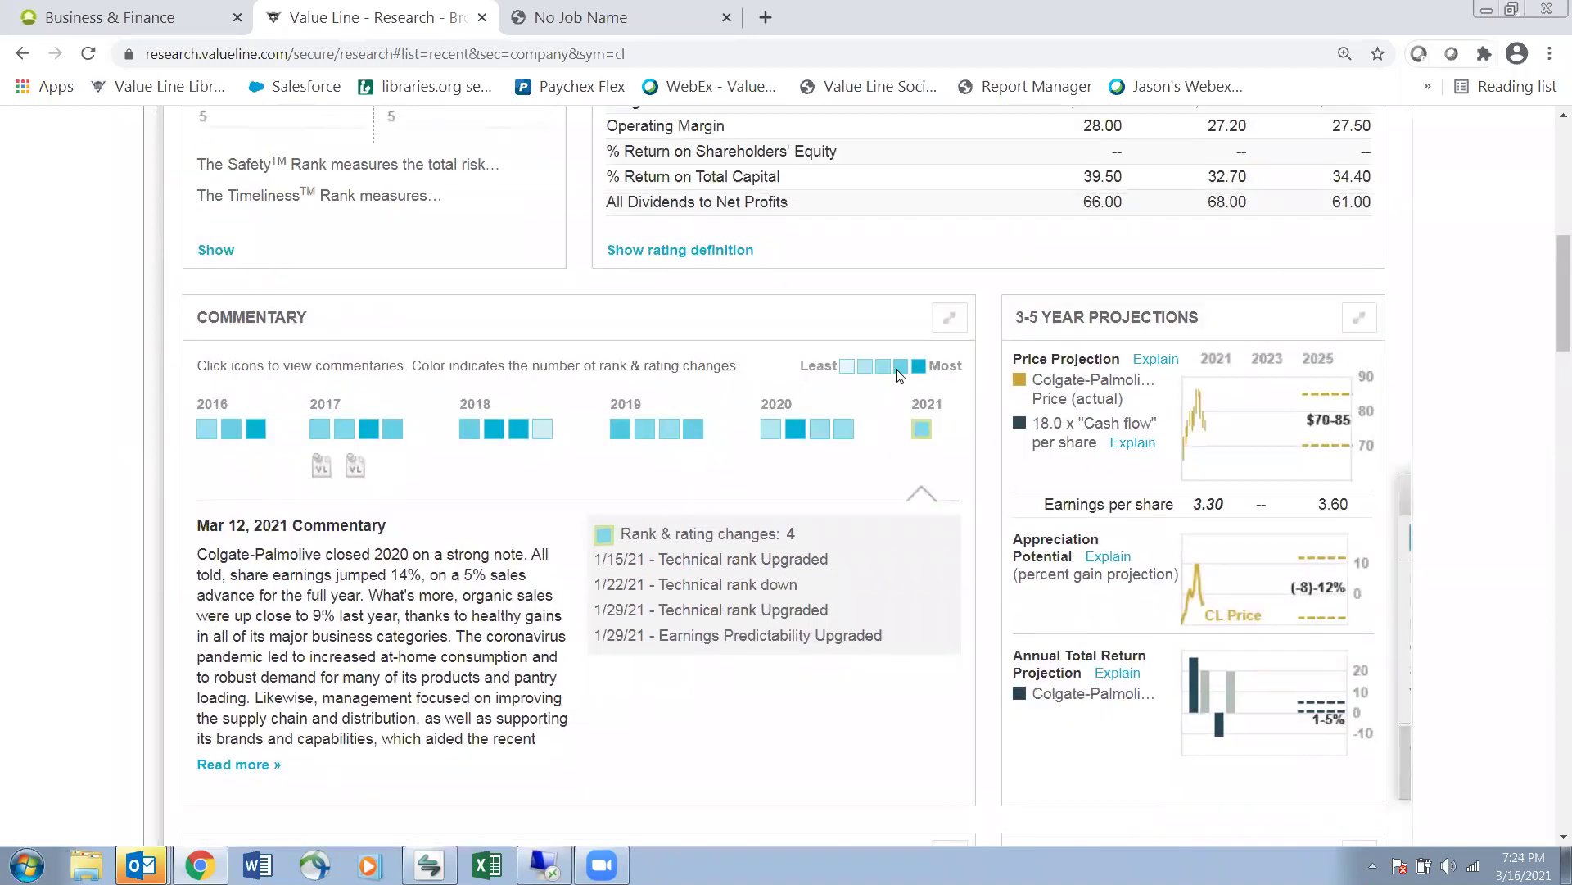
scroll(896, 369, "up", 2)
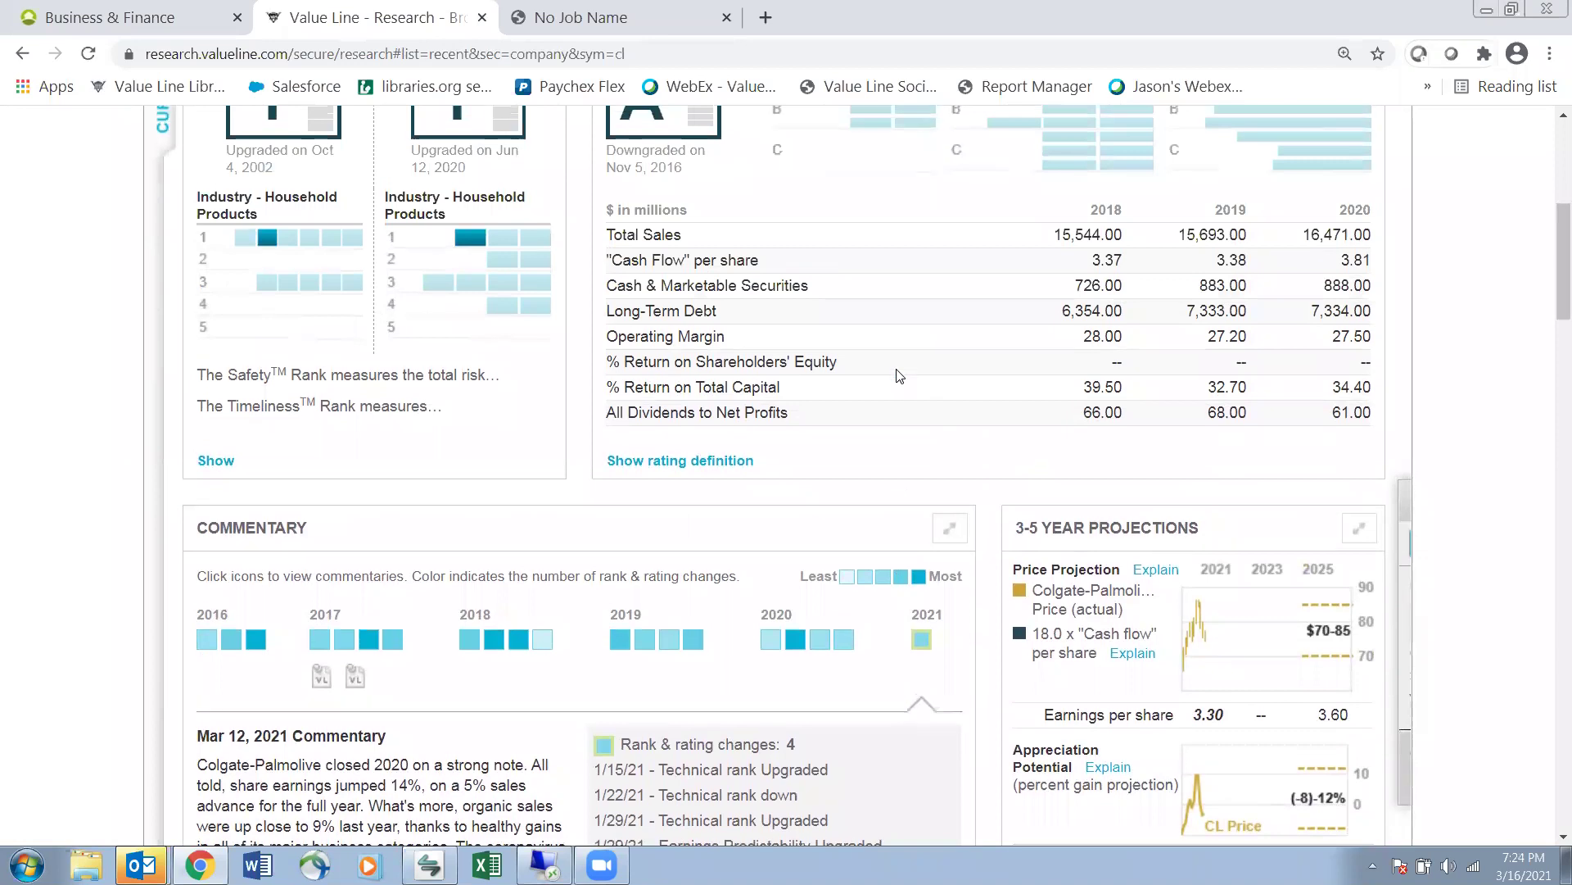
scroll(900, 376, "up", 1)
scroll(900, 376, "down", 3)
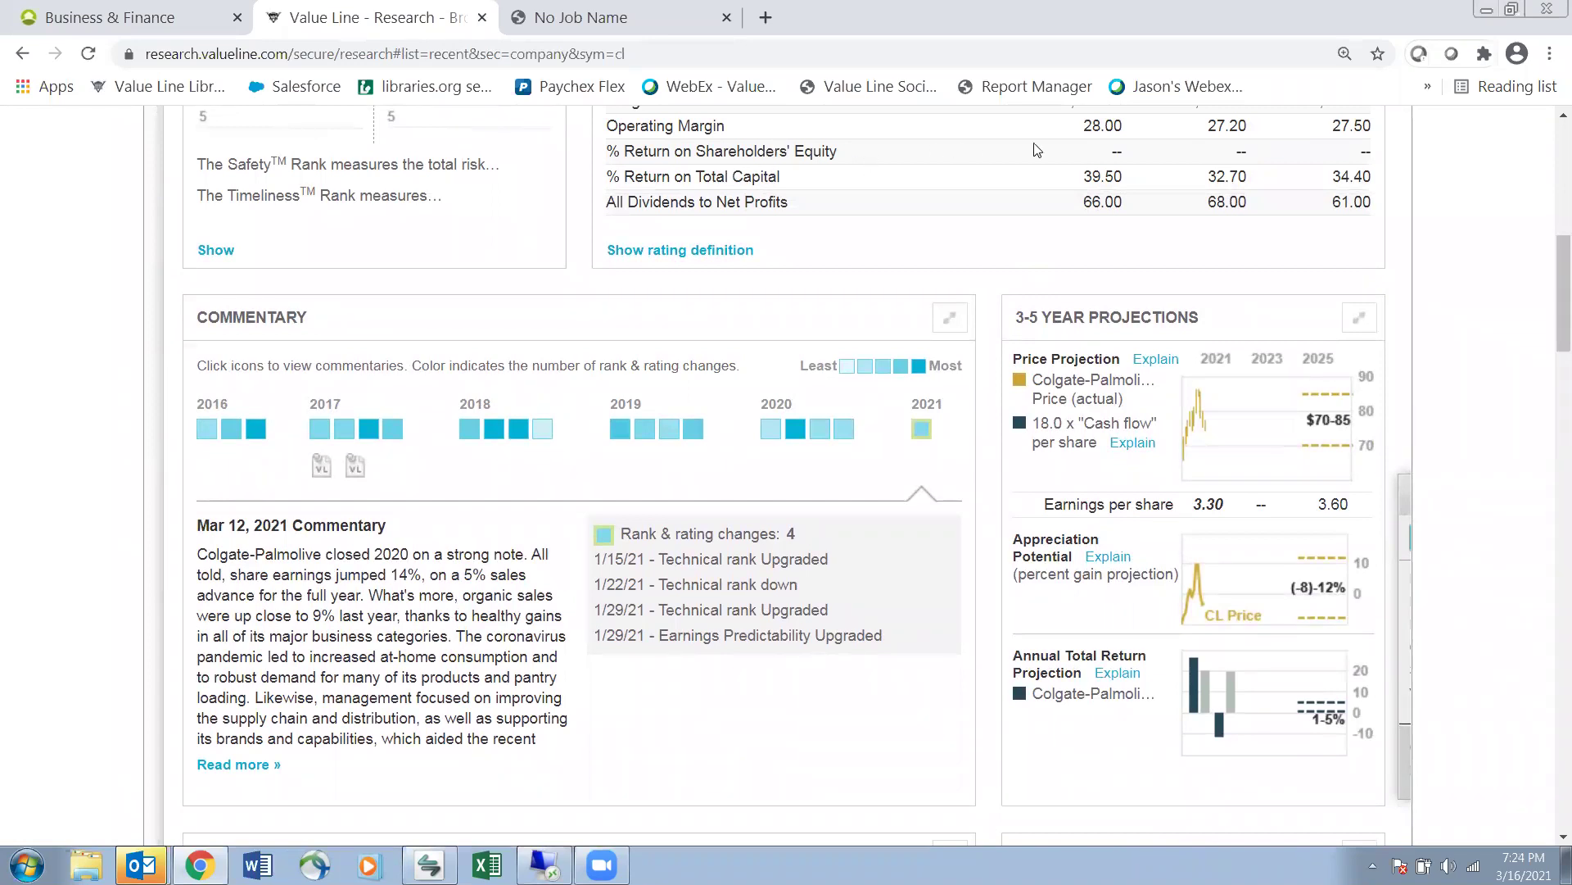
scroll(848, 153, "up", 1)
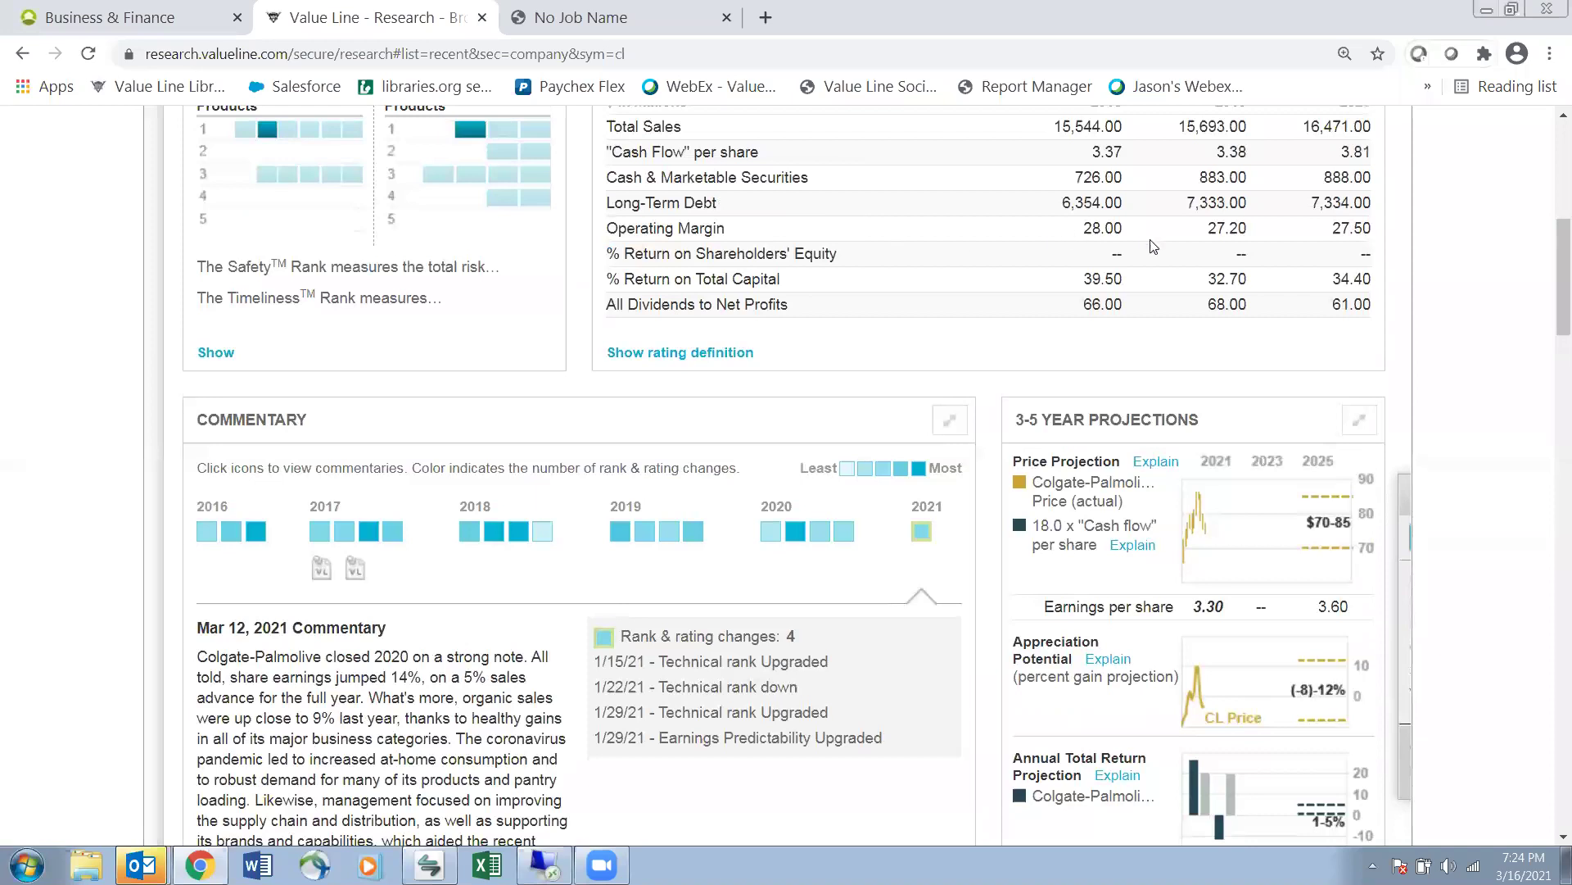
scroll(1150, 242, "up", 1)
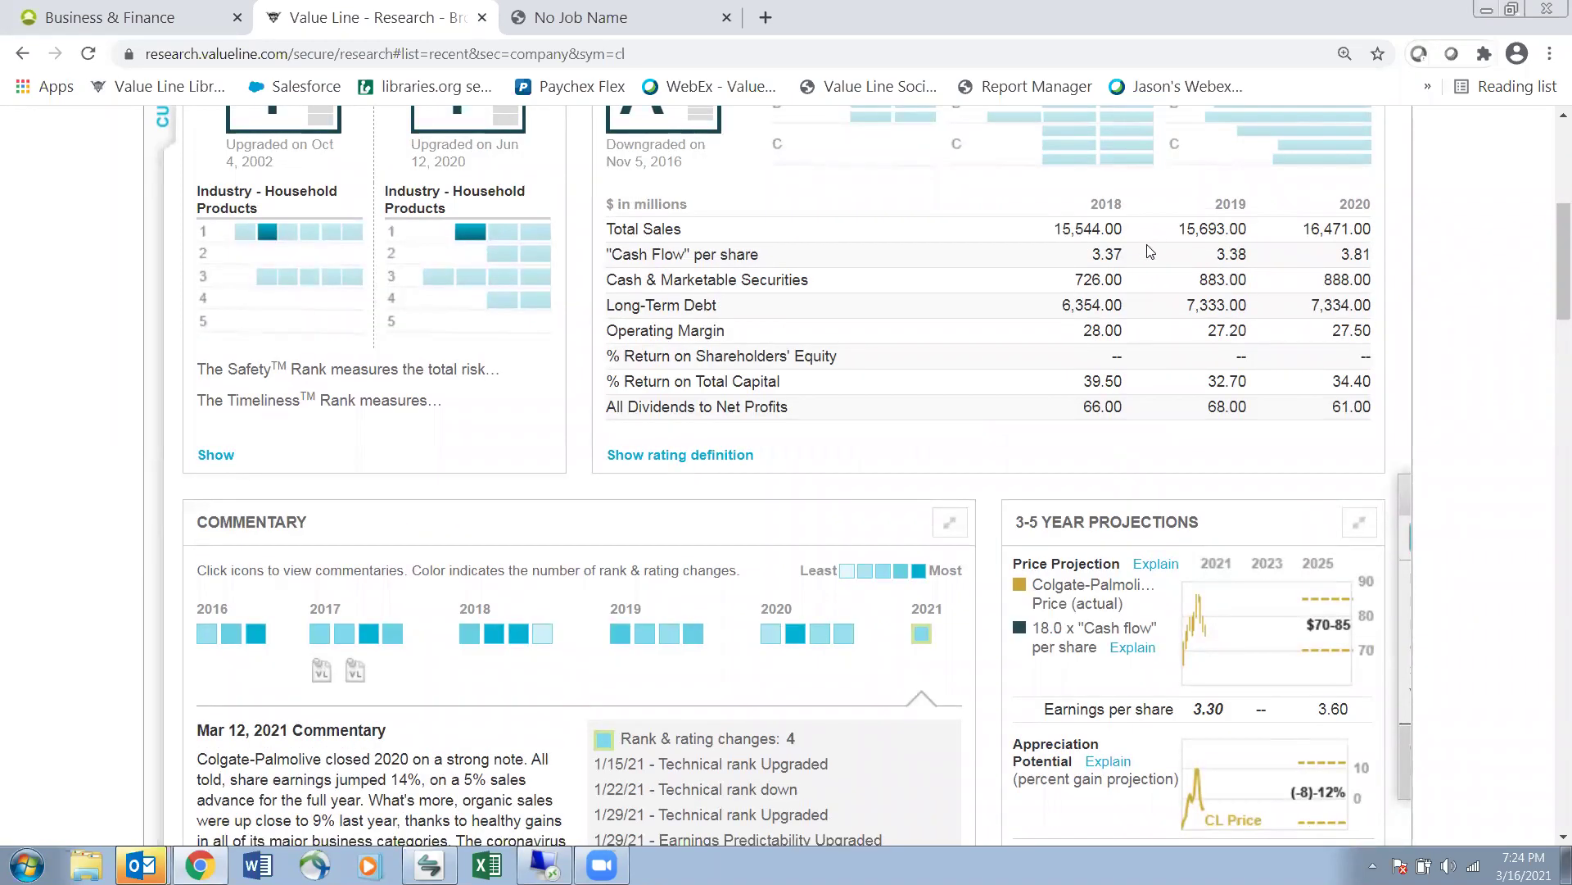
scroll(1134, 367, "up", 5)
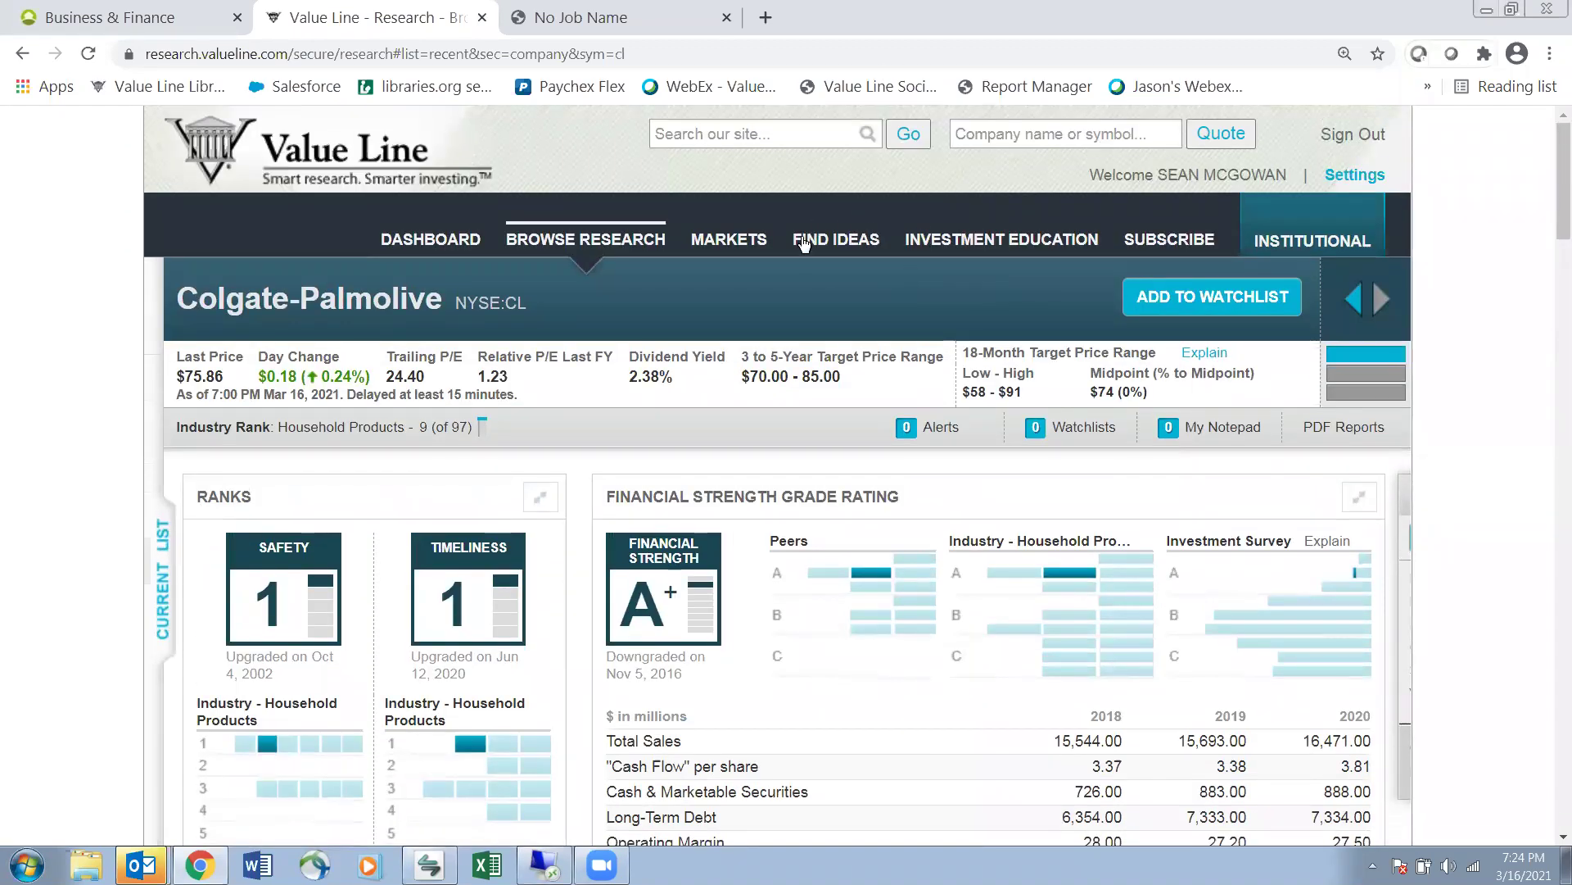
Open the Stock Screener from Find Ideas and review its basic criteria, from Company Data and Growth Rates to Valuation Ratios
left_click(840, 238)
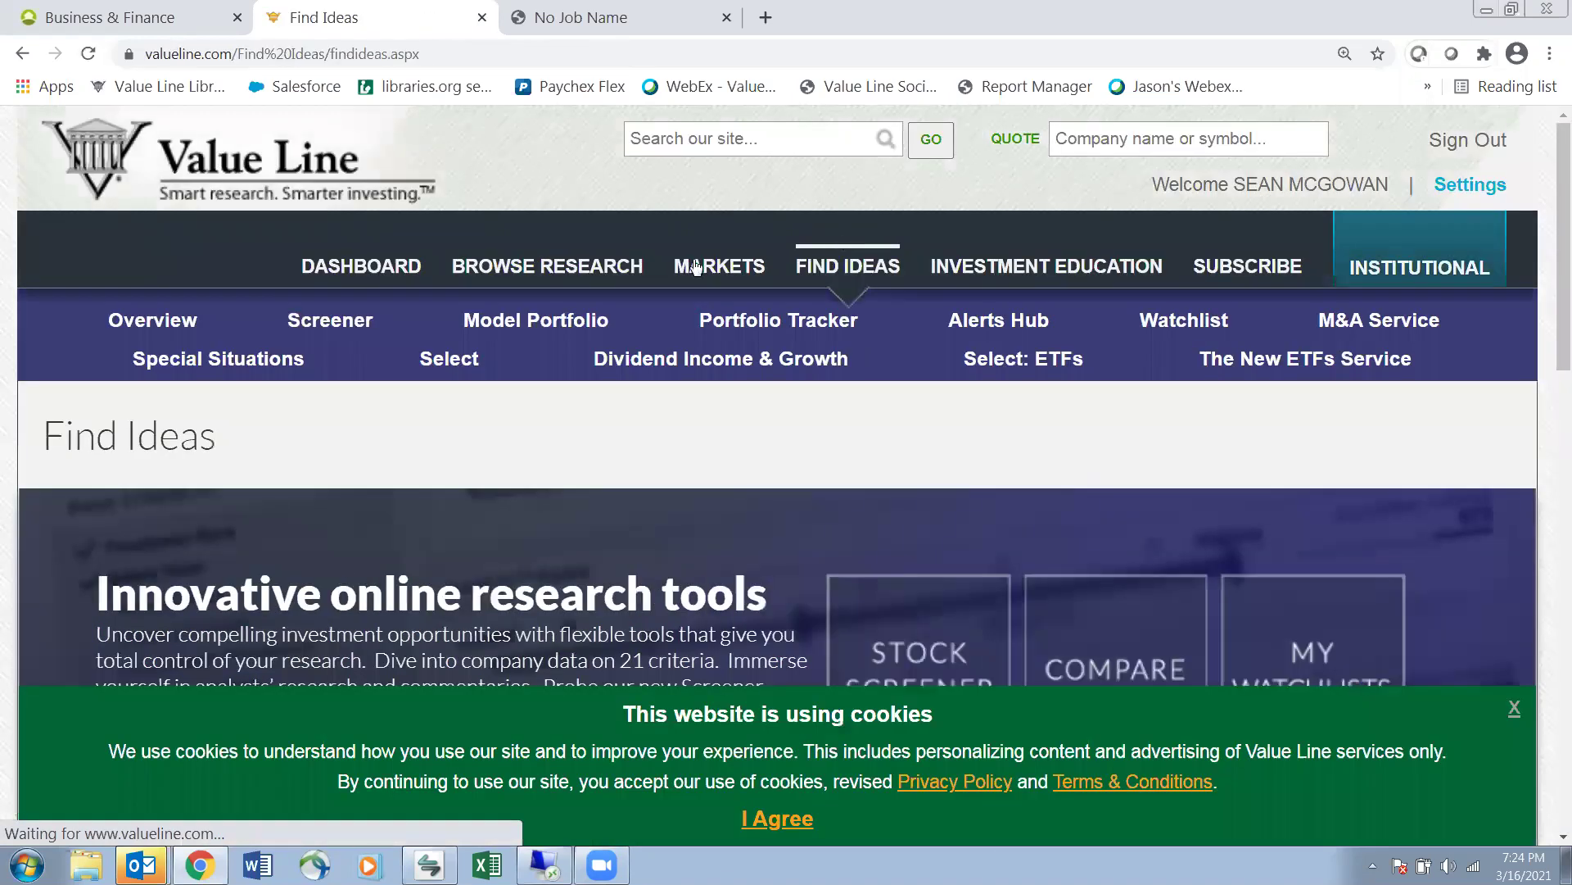
left_click(296, 322)
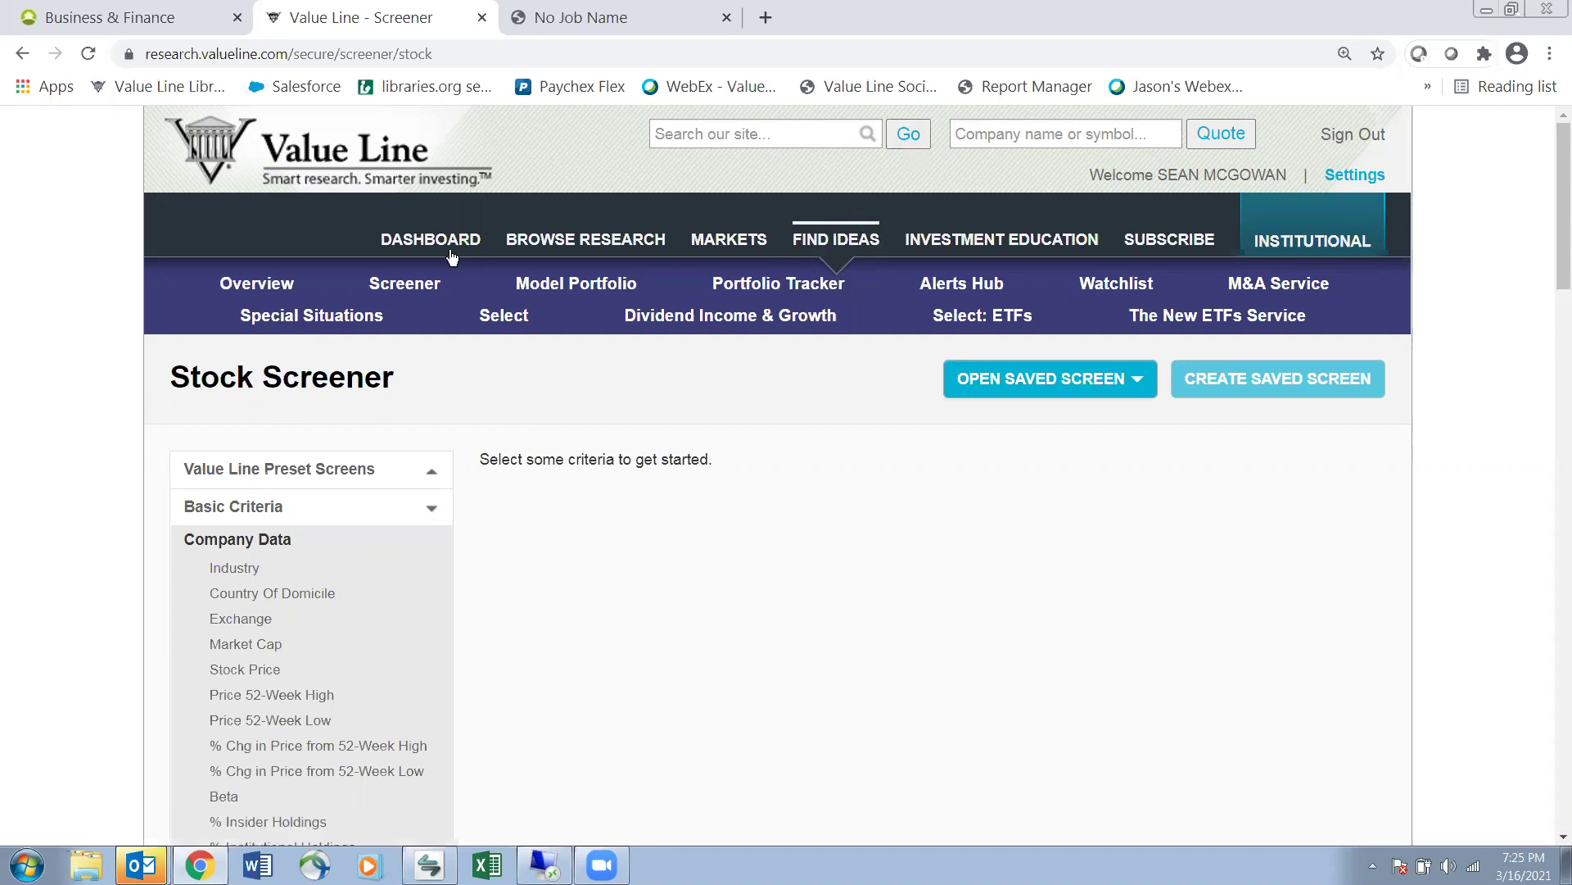
scroll(341, 562, "down", 3)
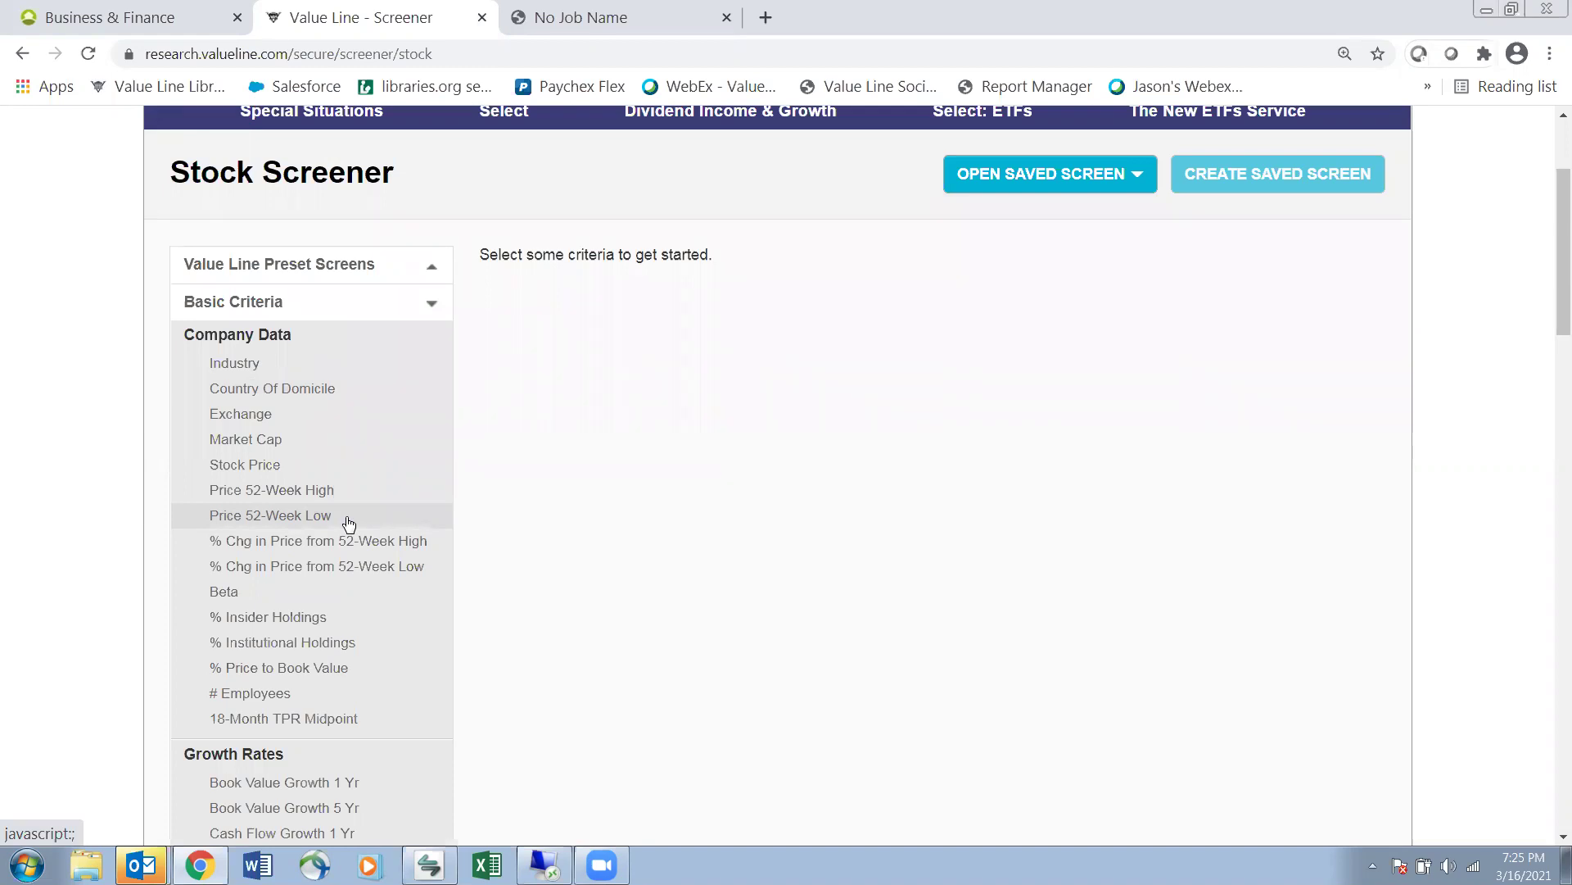
scroll(349, 511, "down", 5)
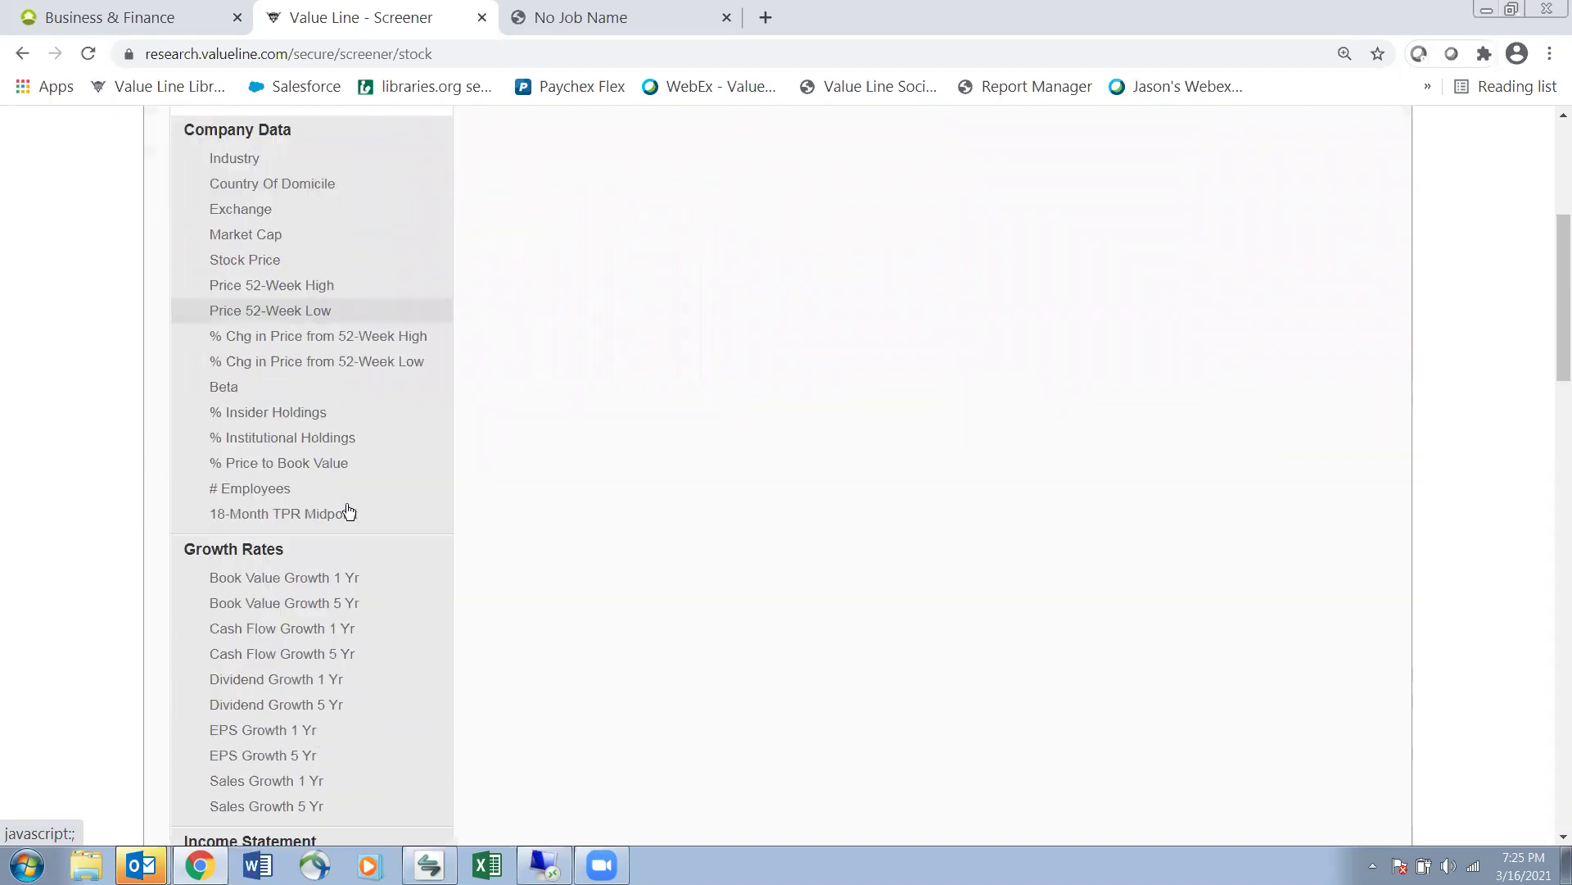
scroll(349, 511, "down", 3)
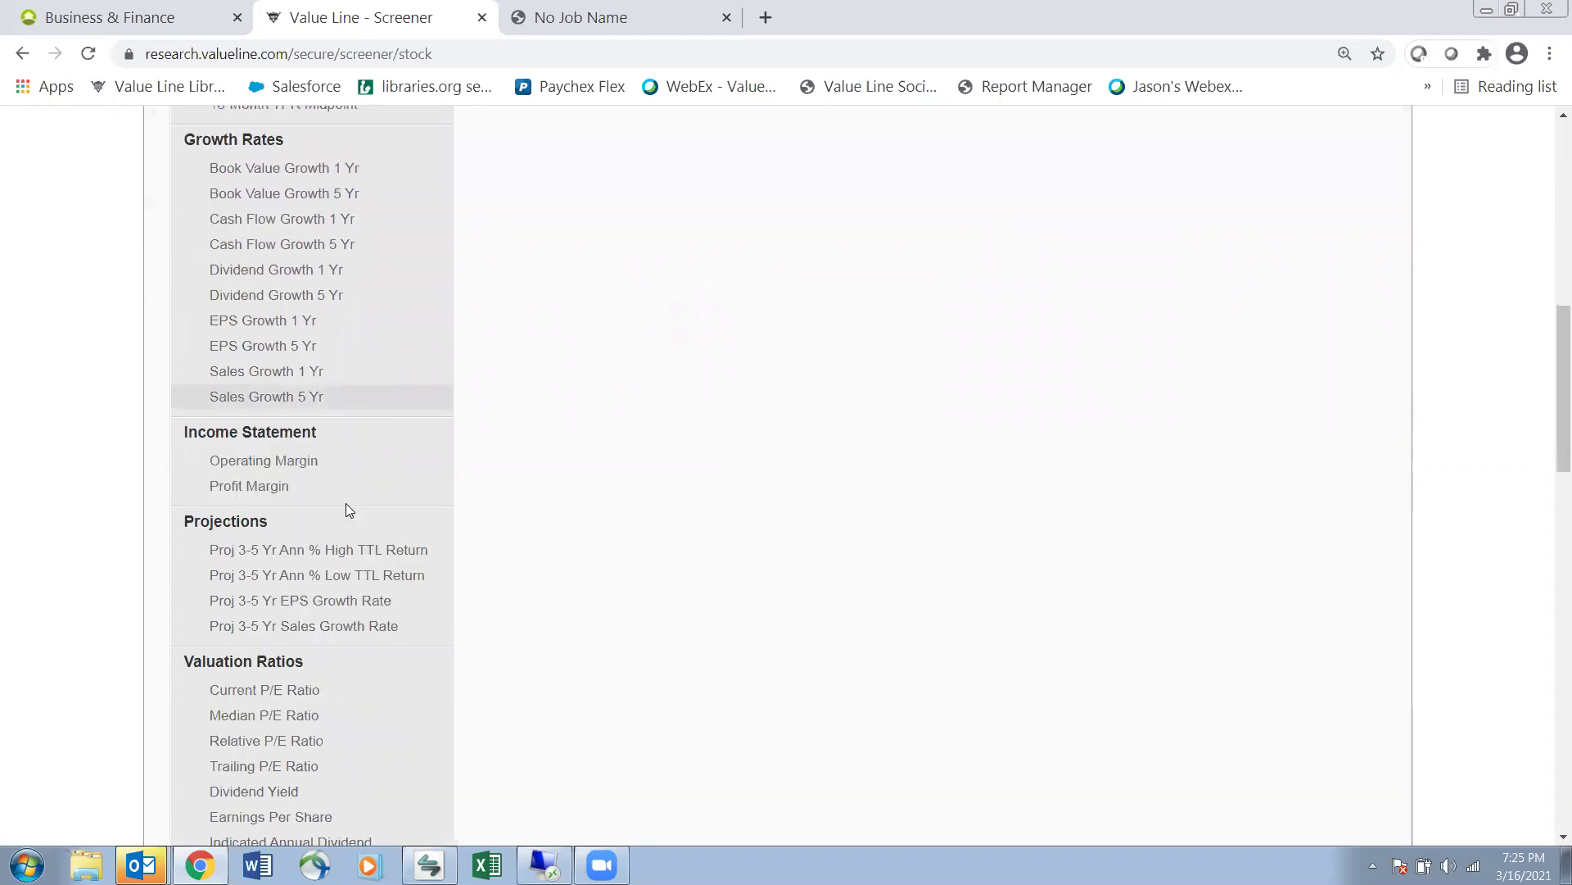
scroll(347, 505, "down", 3)
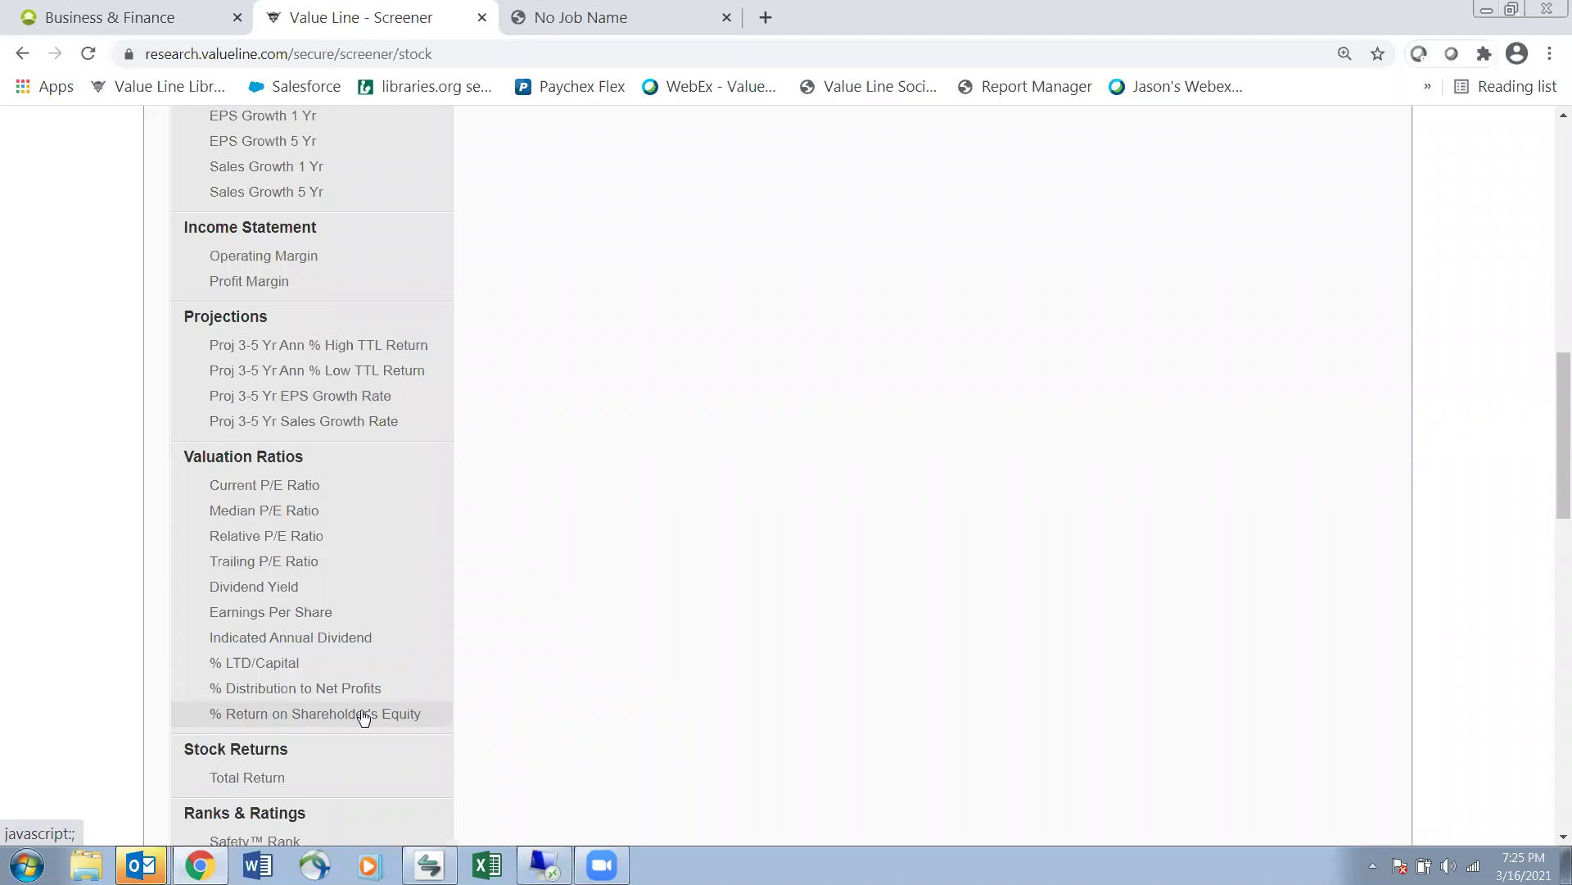
scroll(363, 718, "up", 15)
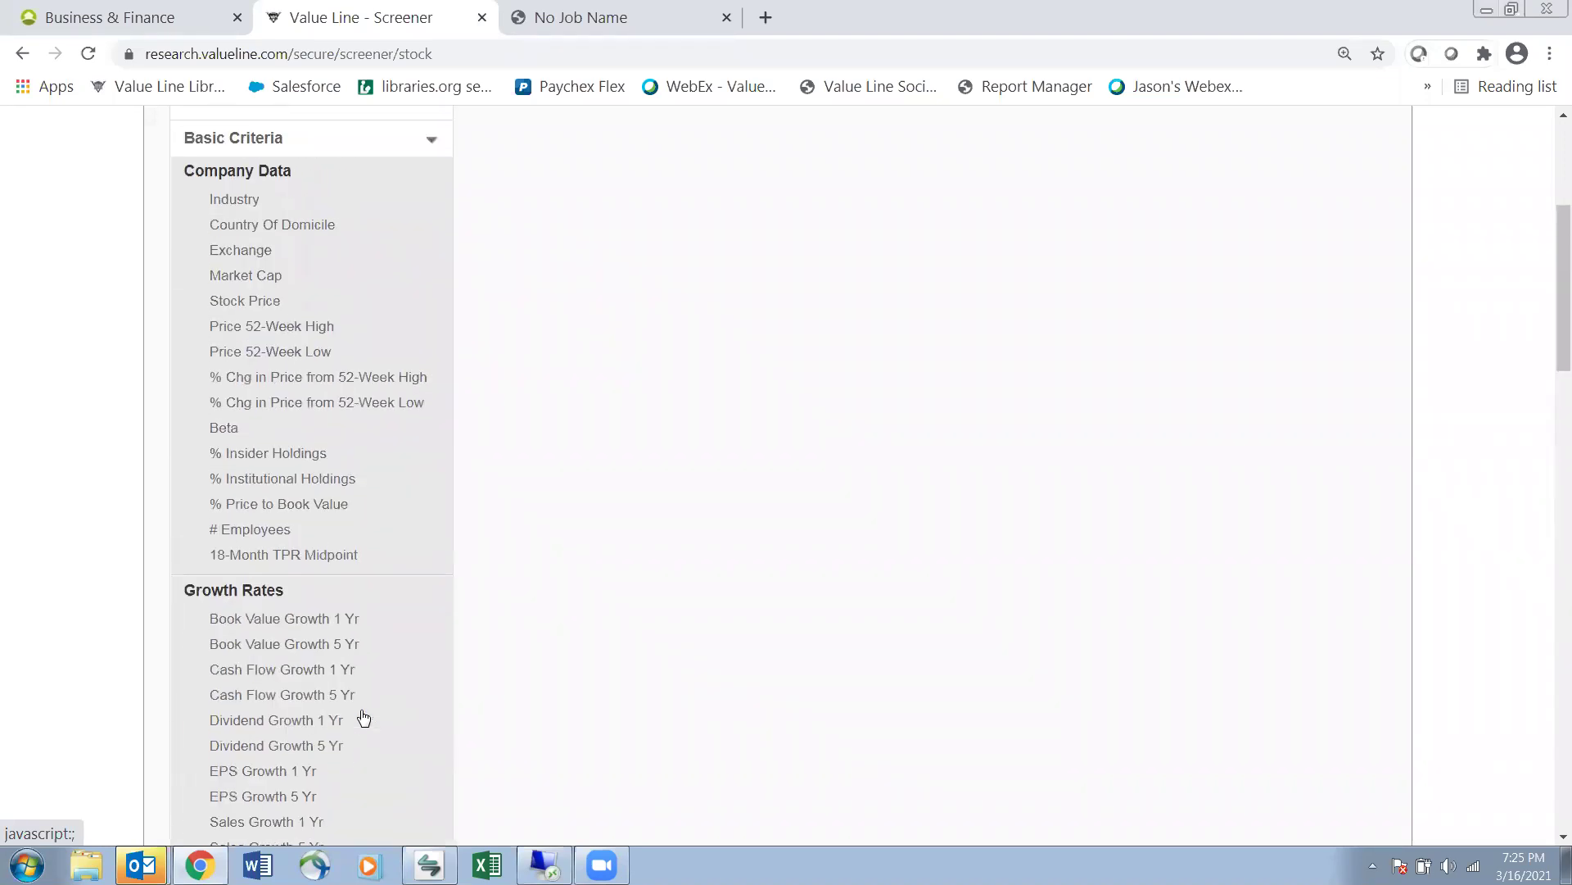
Apply the Value Line preset screen Timely Stocks in Timely Industries
left_click(344, 470)
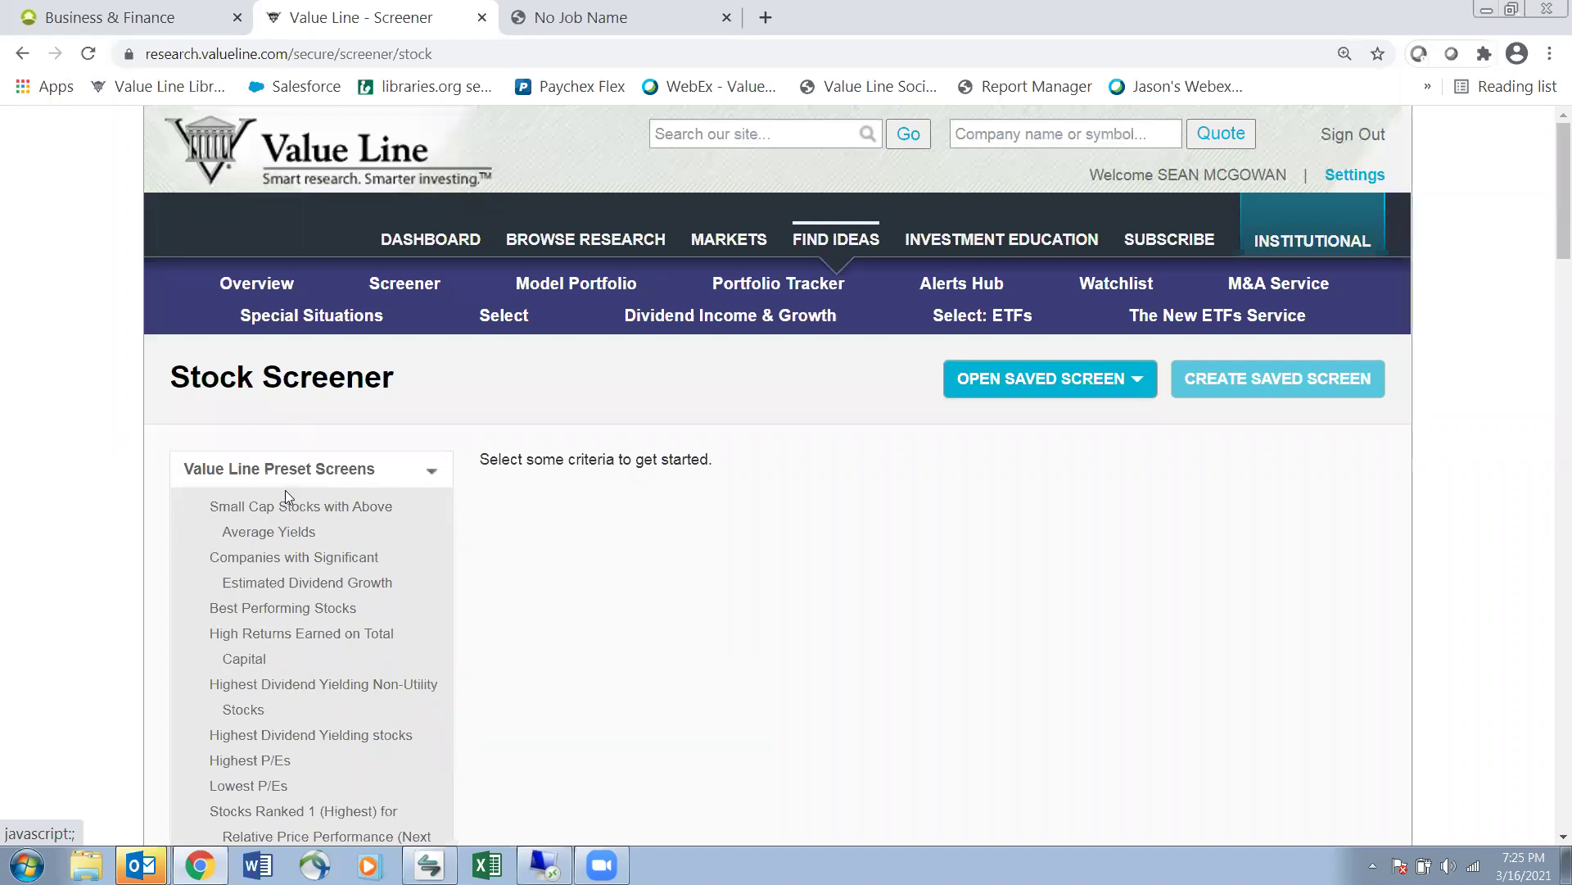
scroll(299, 501, "down", 6)
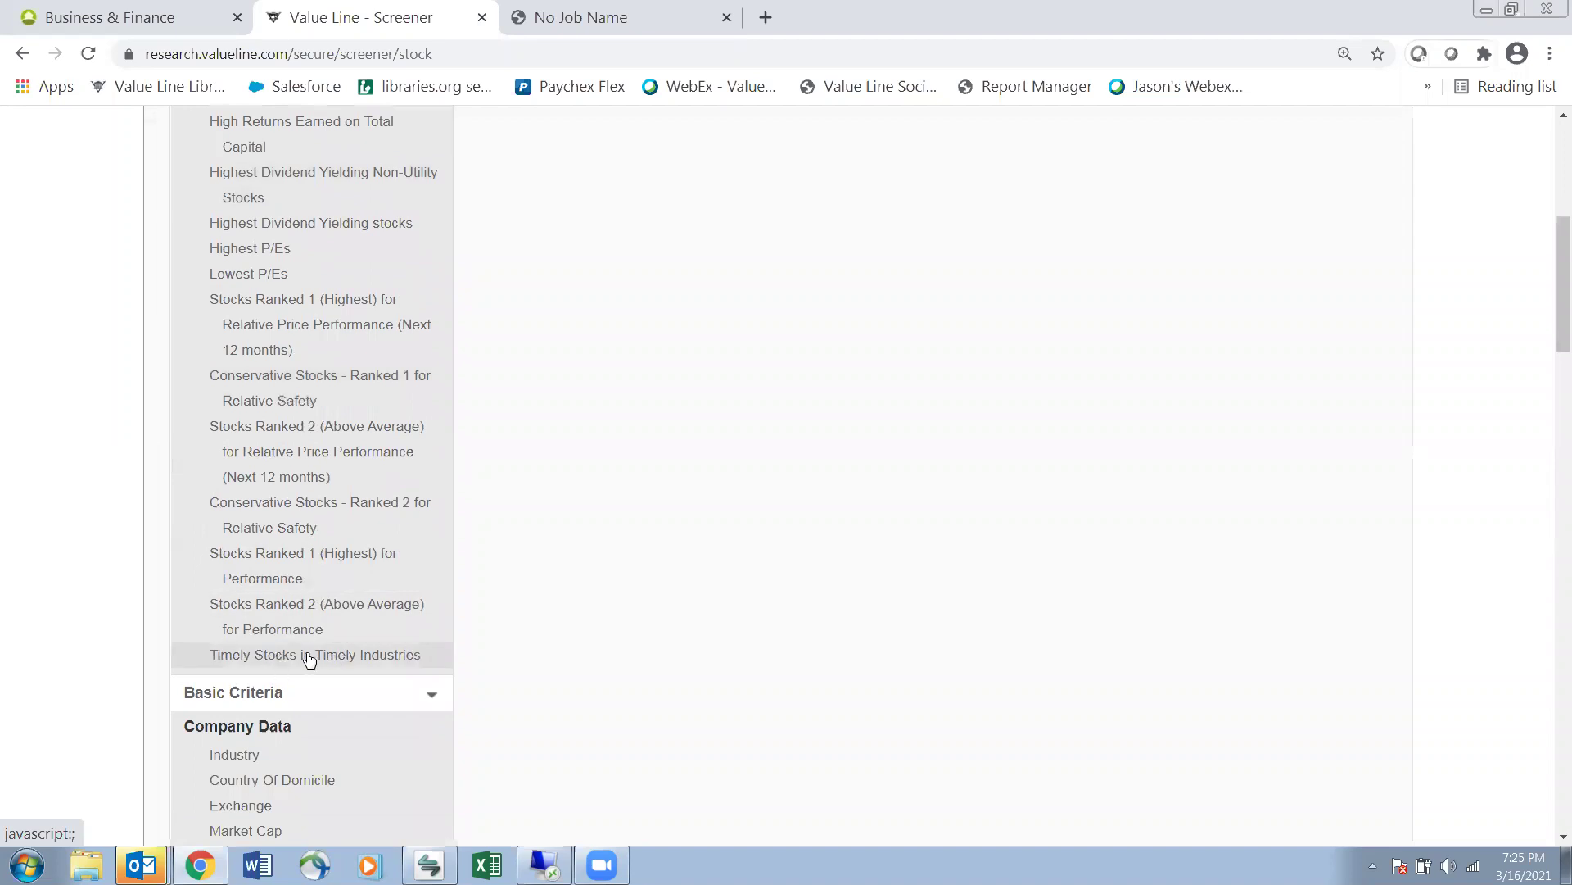
left_click(318, 657)
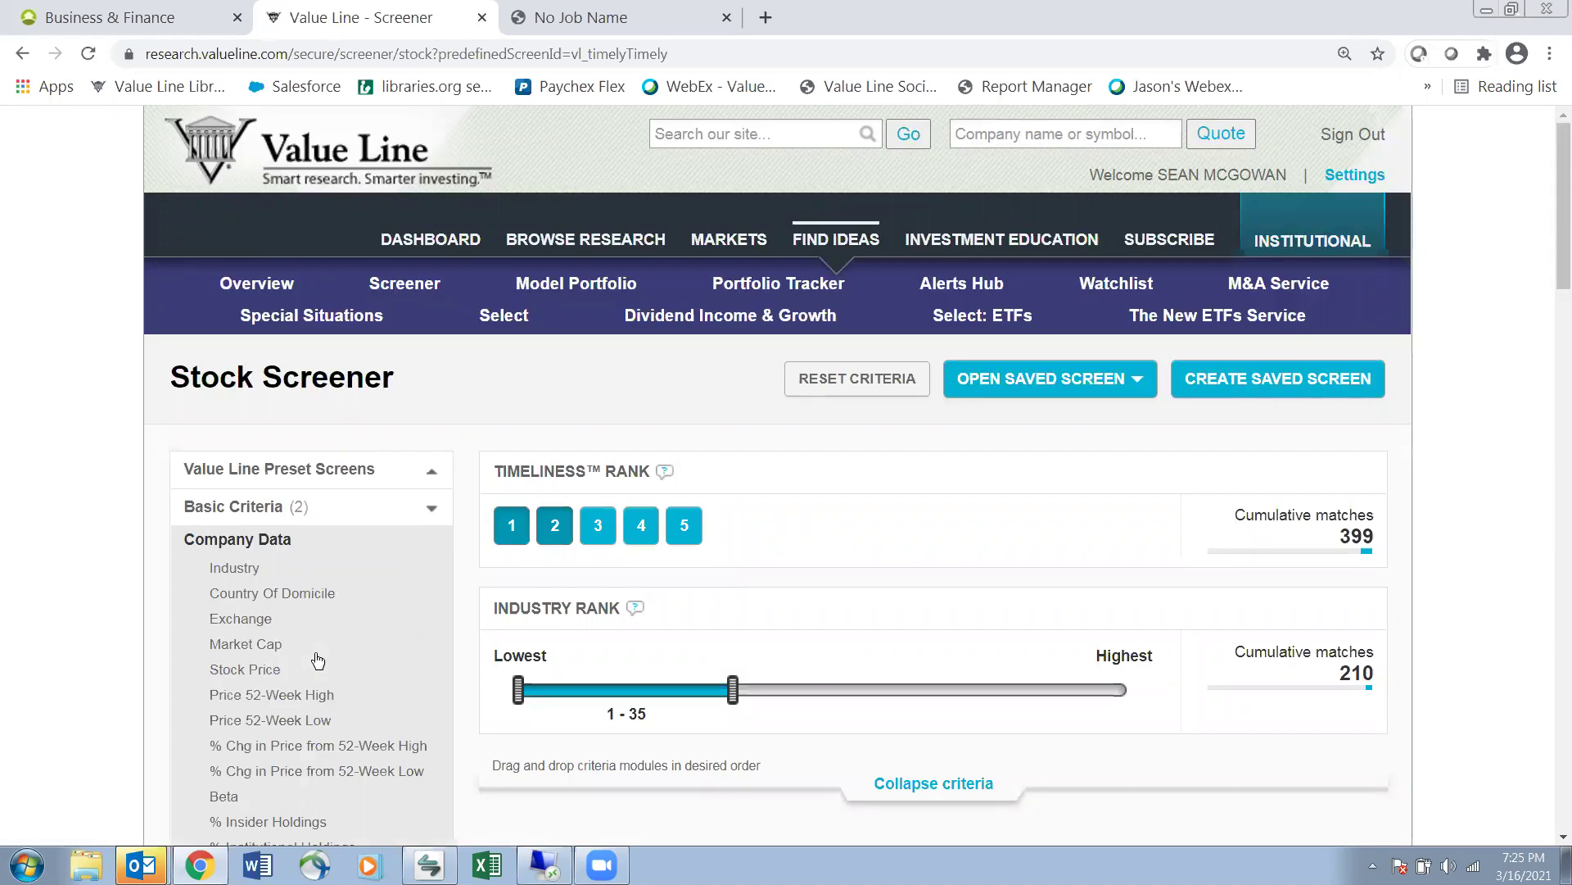
Add the Stock Price criterion to the screen and limit its range to $0.00 through $61.53
scroll(577, 587, "down", 1)
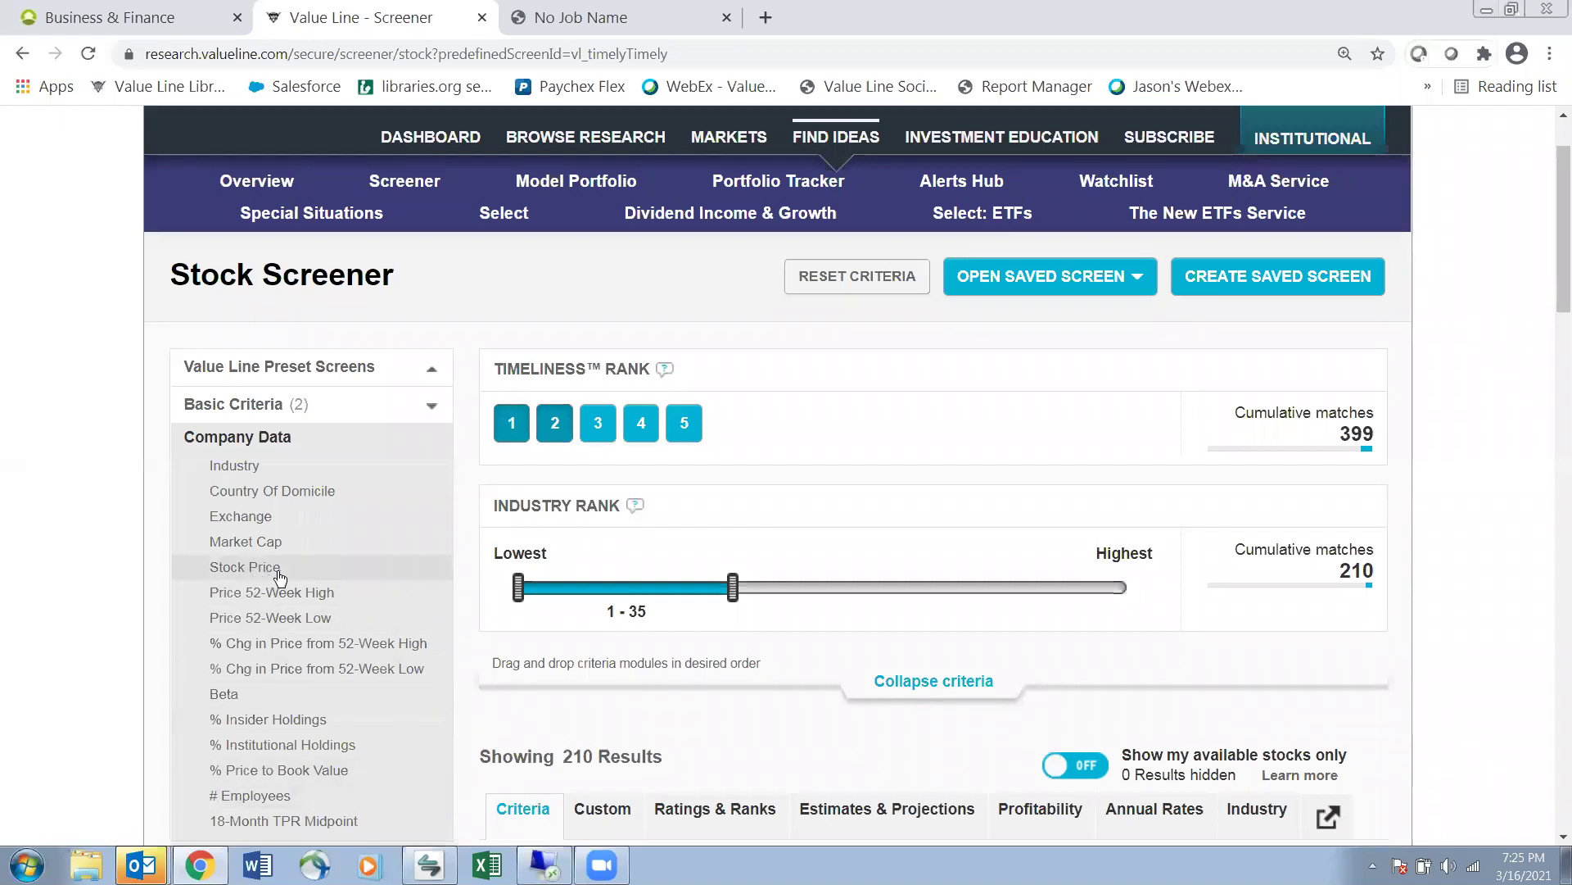
left_click(254, 577)
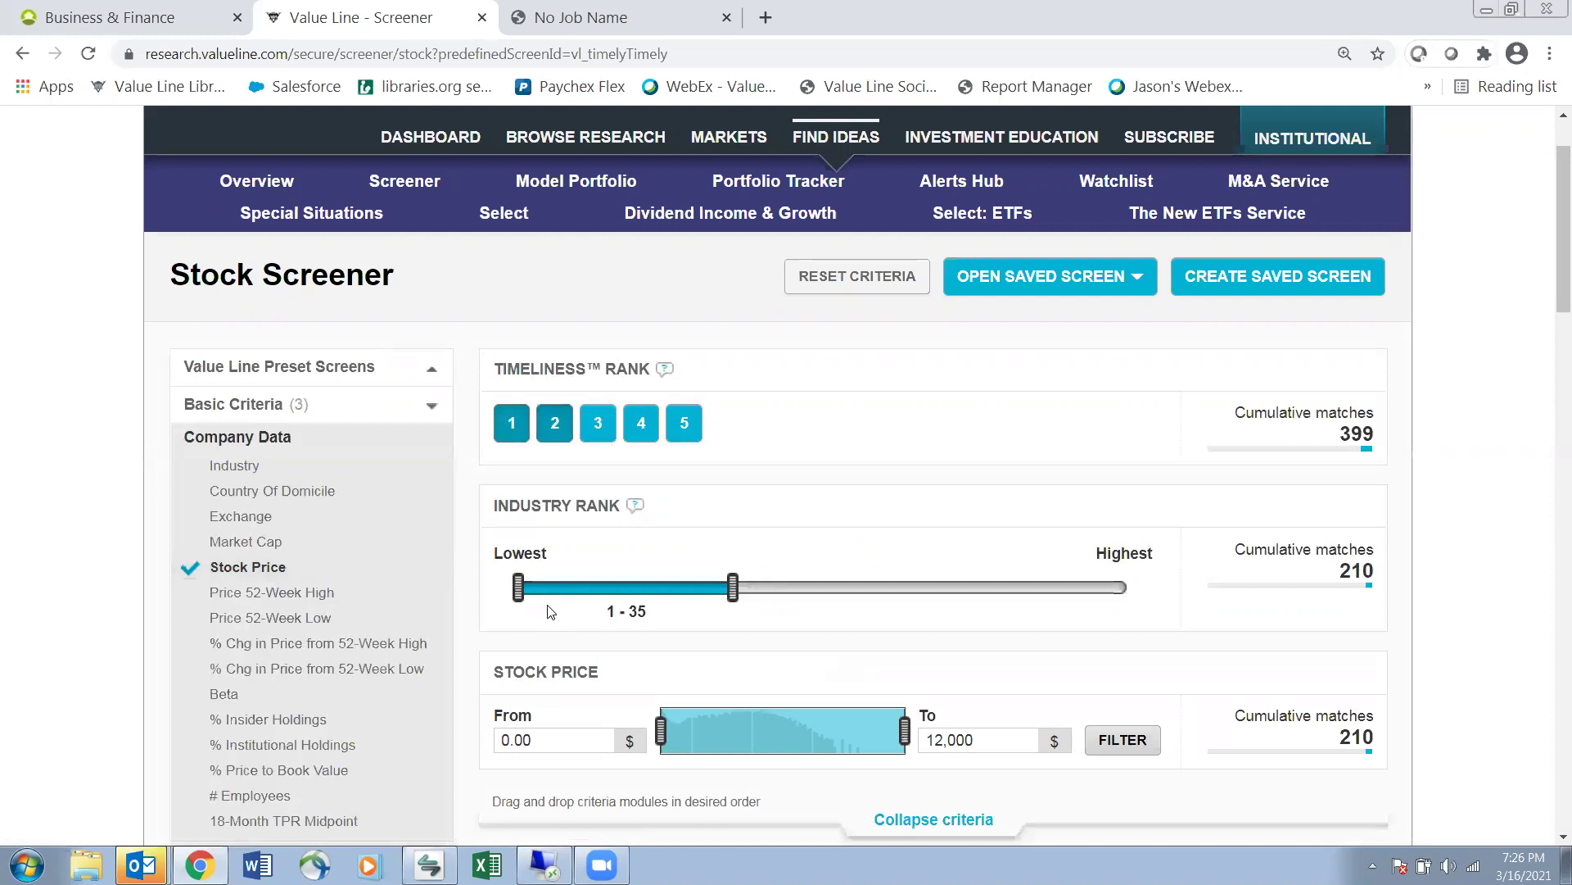
scroll(548, 612, "down", 3)
left_click_drag(899, 538, 771, 537)
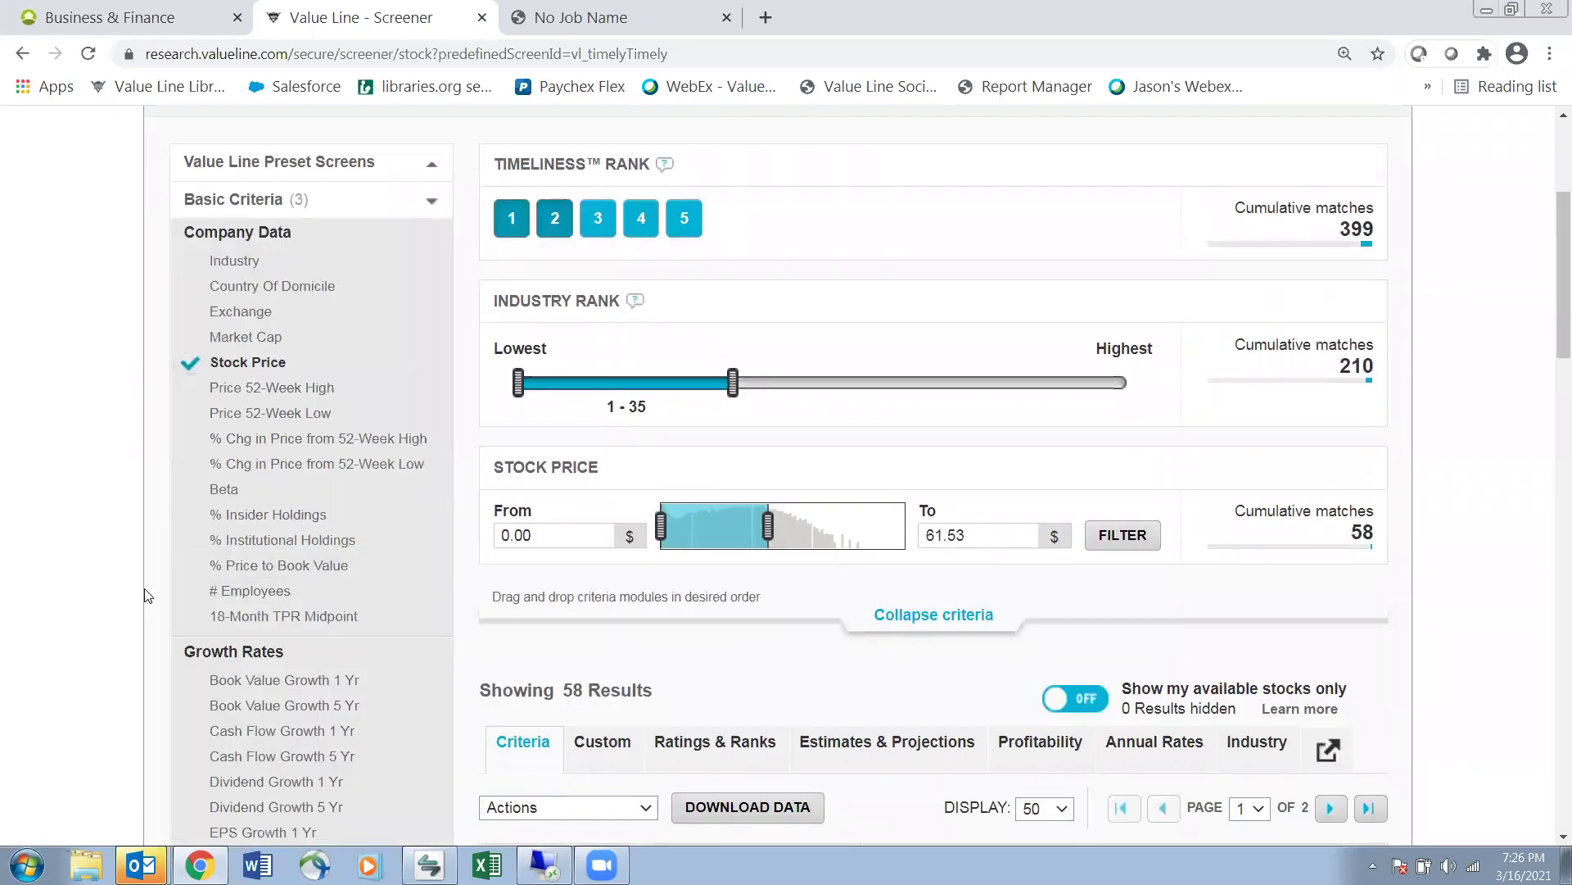
Add % Return on Shareholder's Equity with a maximum of 34.20% and tighten the upper stock price limit to $19.33
scroll(144, 588, "down", 3)
scroll(144, 588, "down", 5)
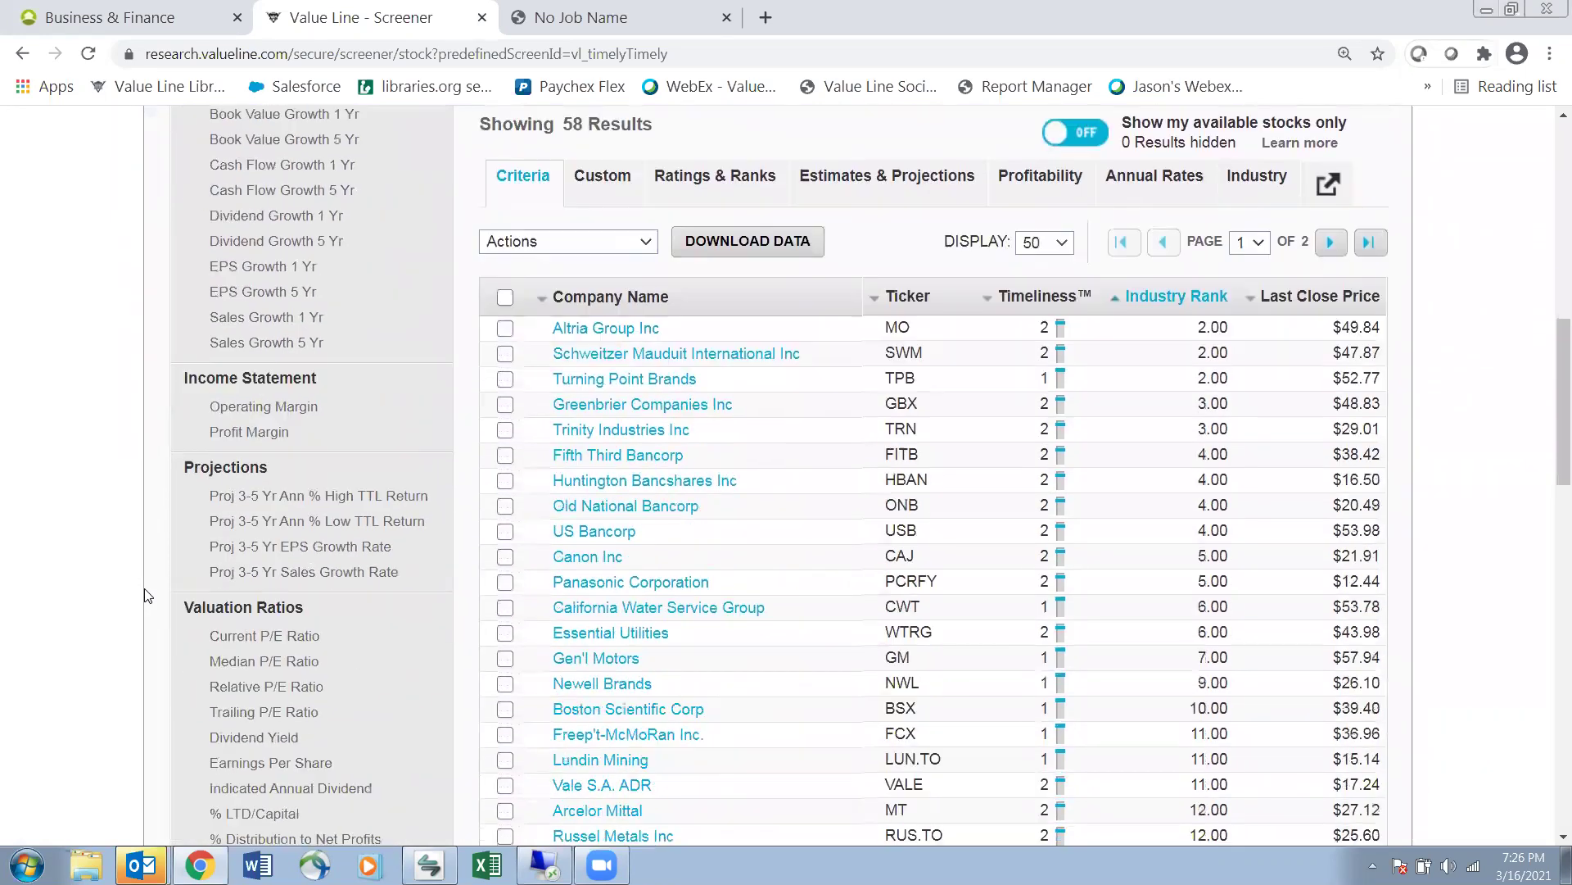
scroll(144, 588, "down", 1)
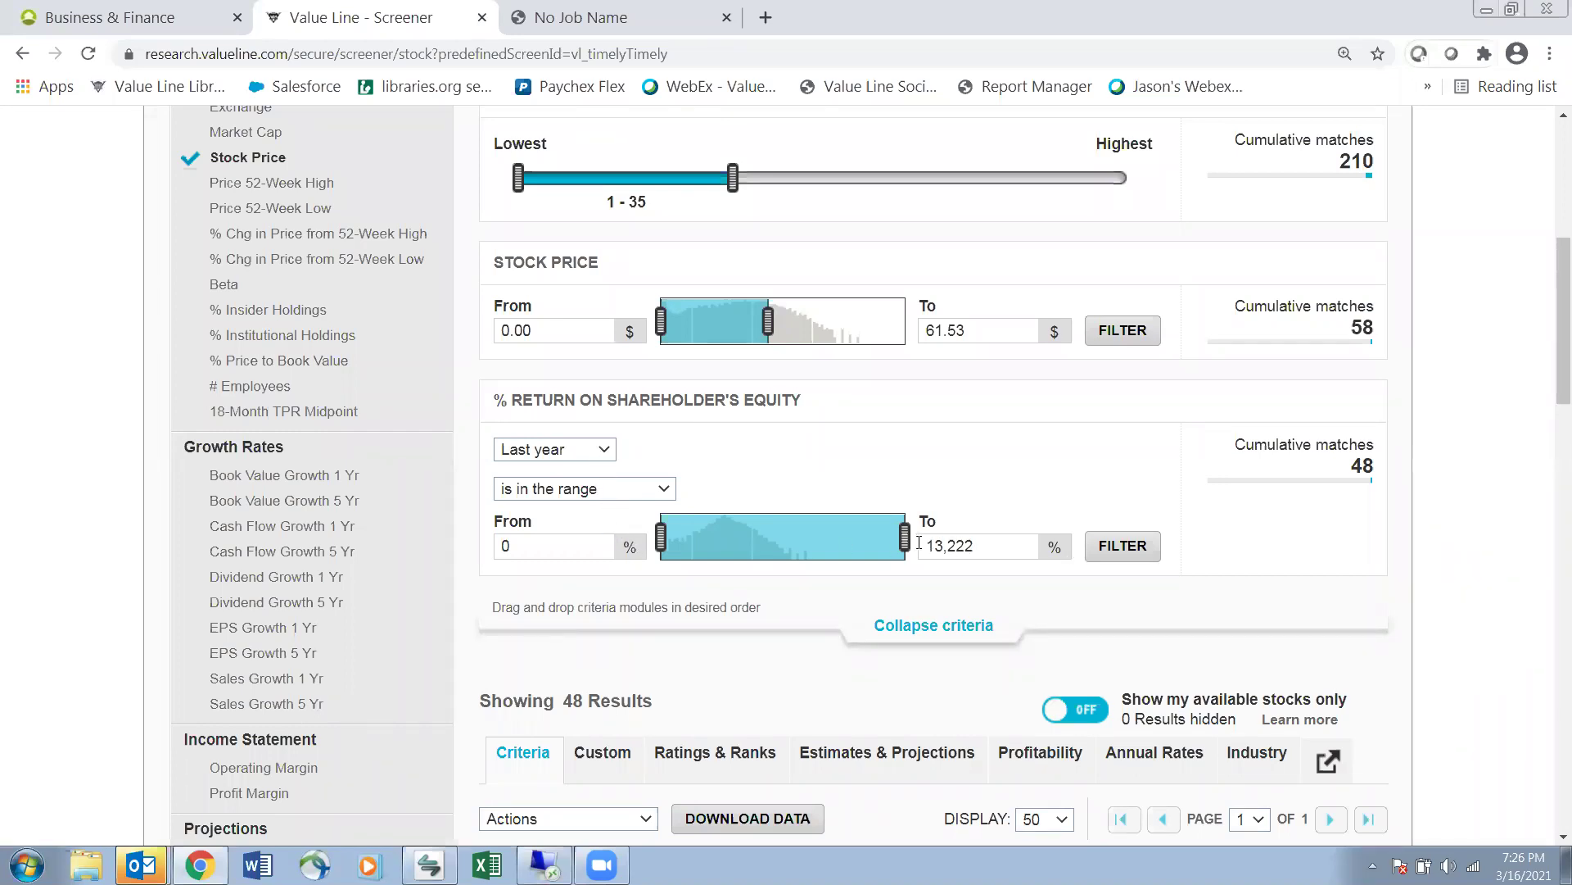
left_click_drag(911, 545, 761, 551)
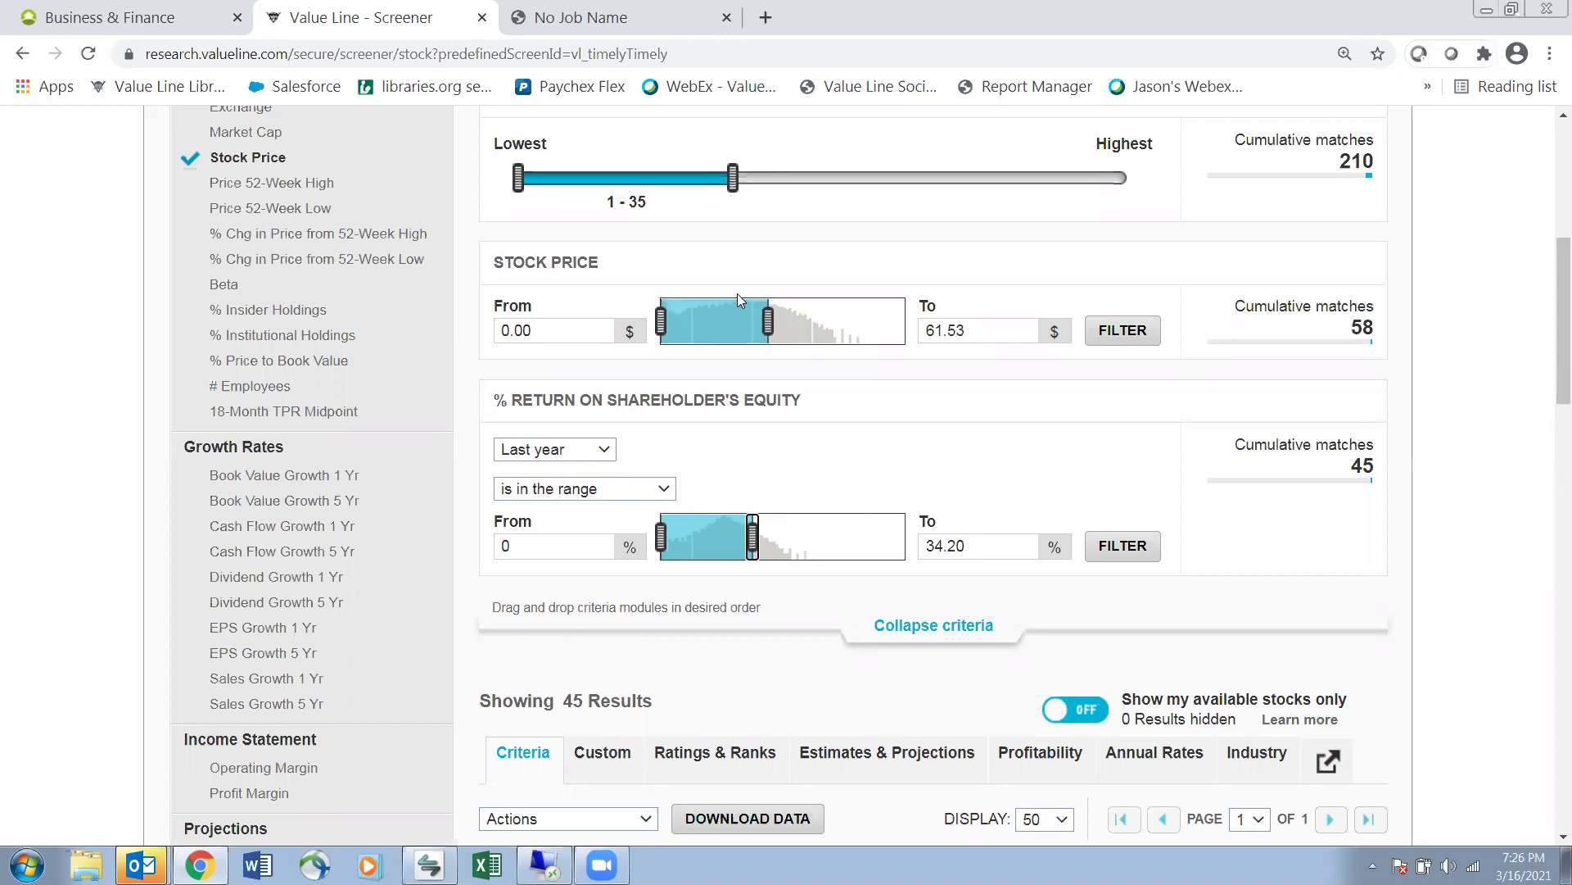
left_click_drag(769, 332, 742, 329)
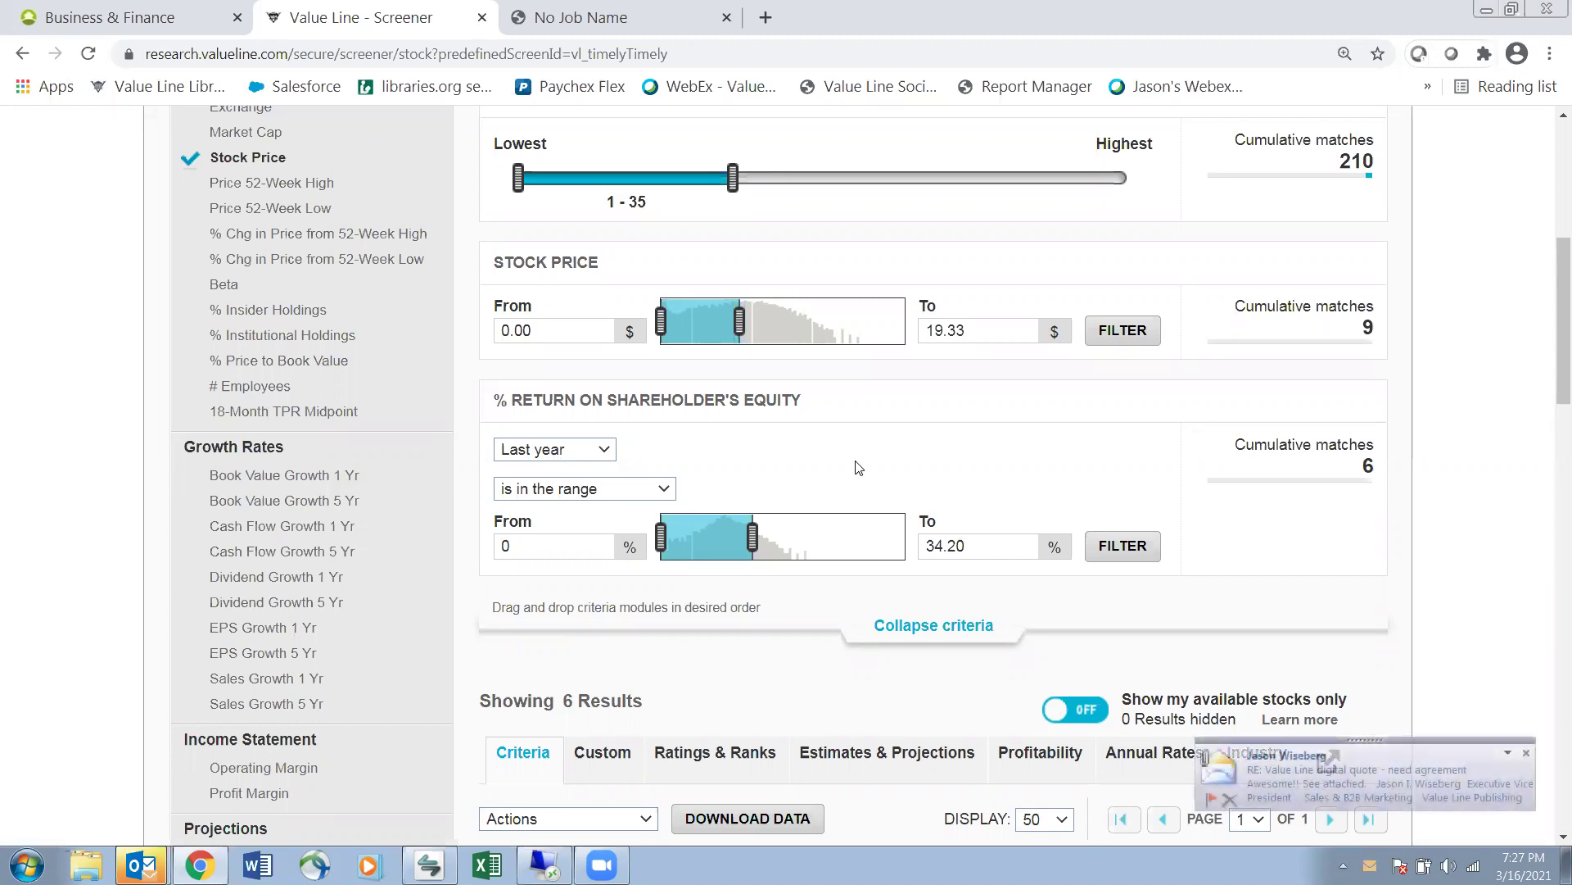
Dismiss the e-mail notification and sort the screener results by Timeliness rank
left_click(1525, 752)
scroll(711, 462, "down", 3)
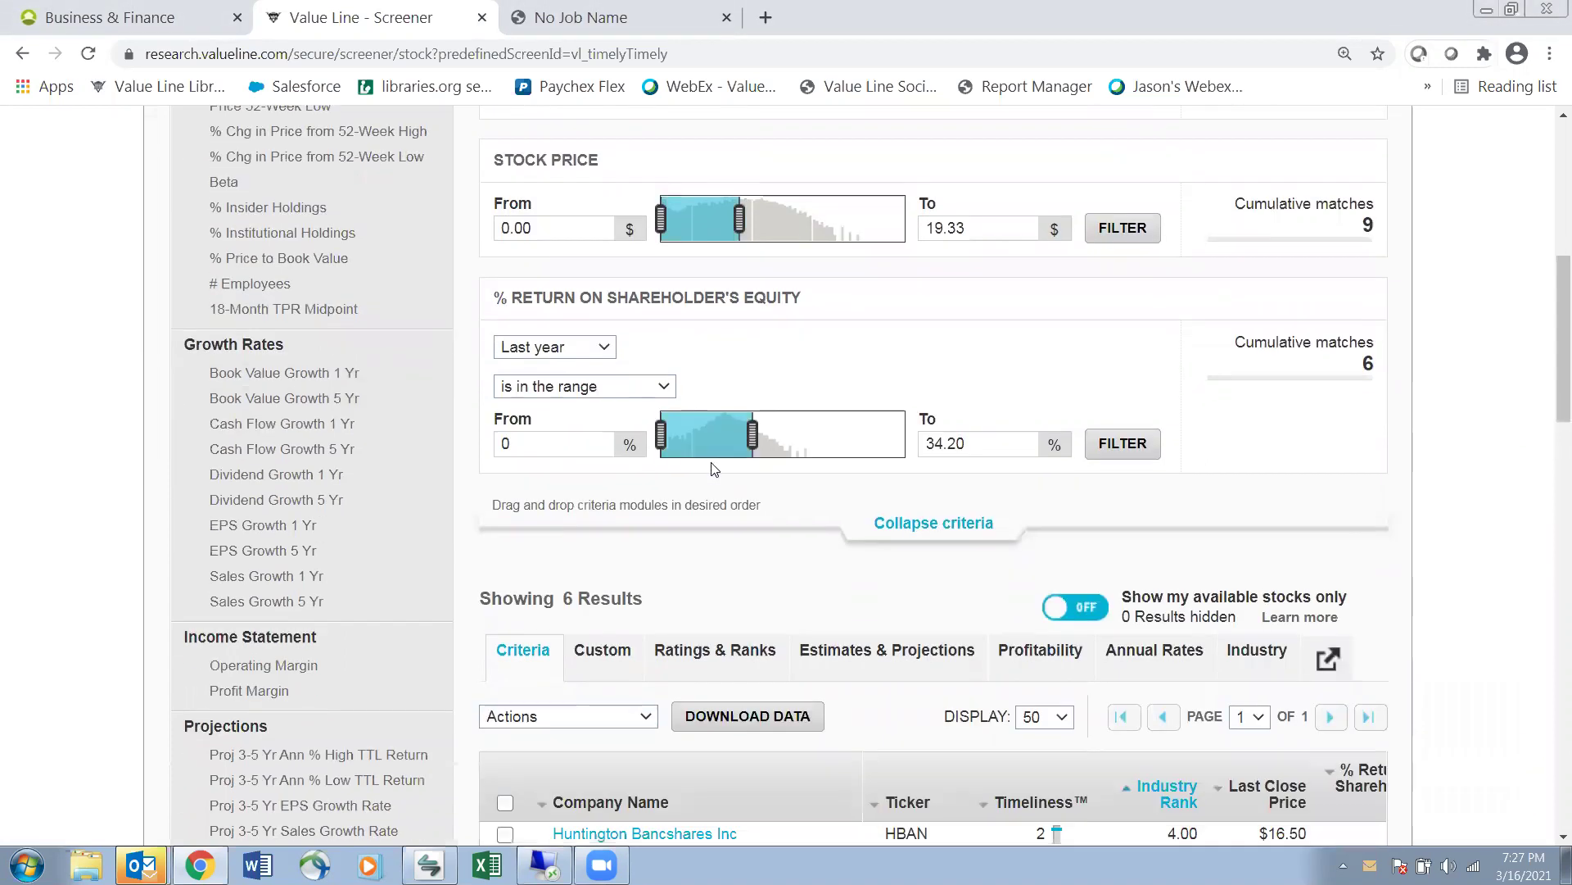
scroll(711, 461, "down", 2)
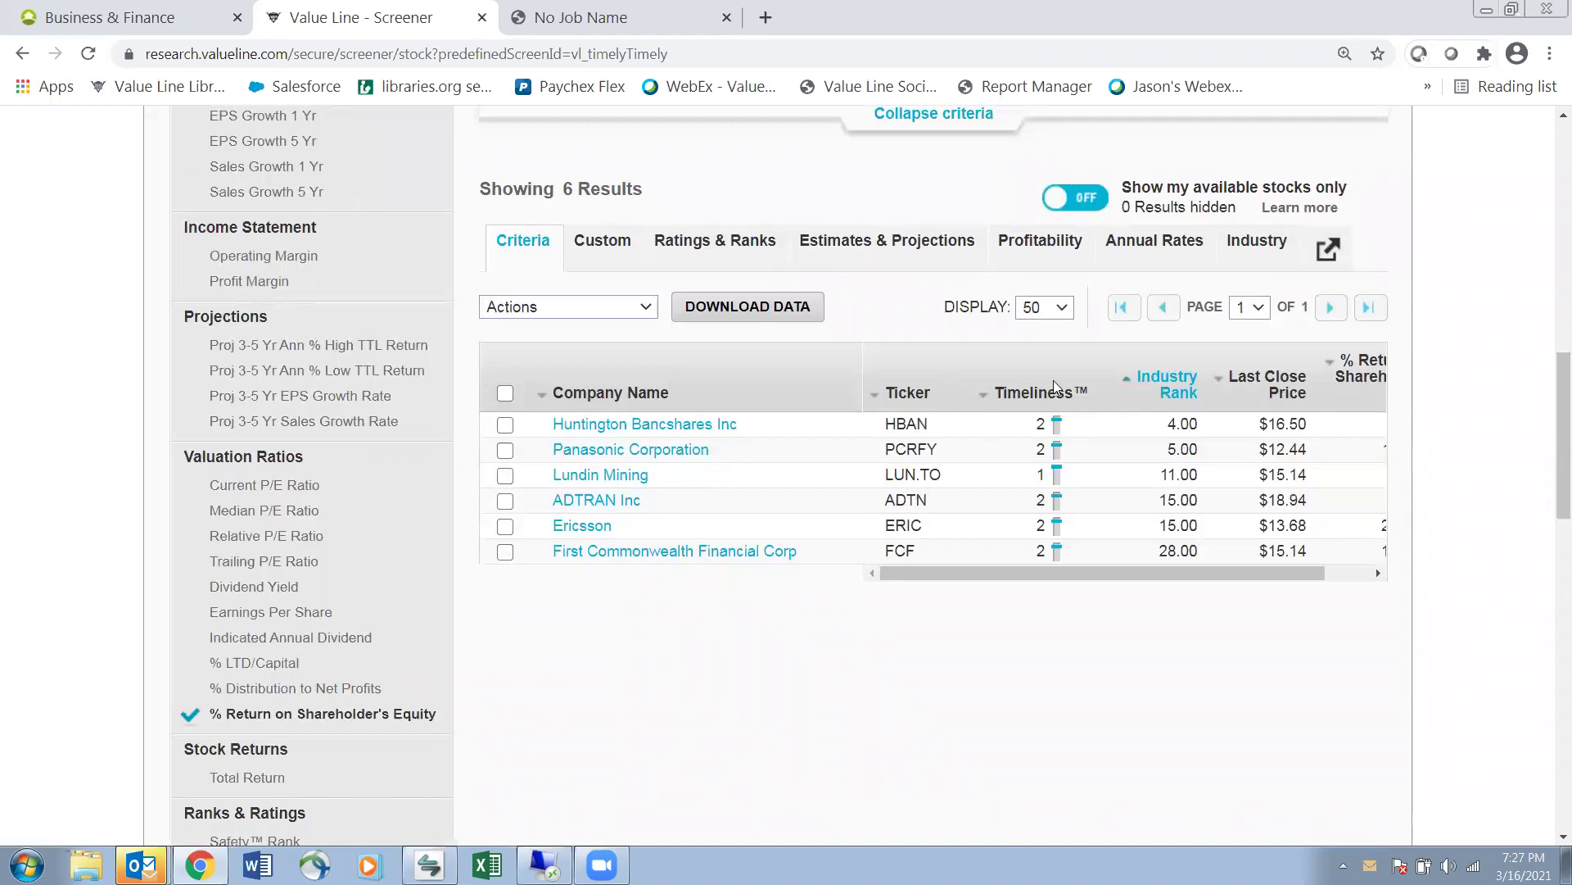
left_click(1032, 400)
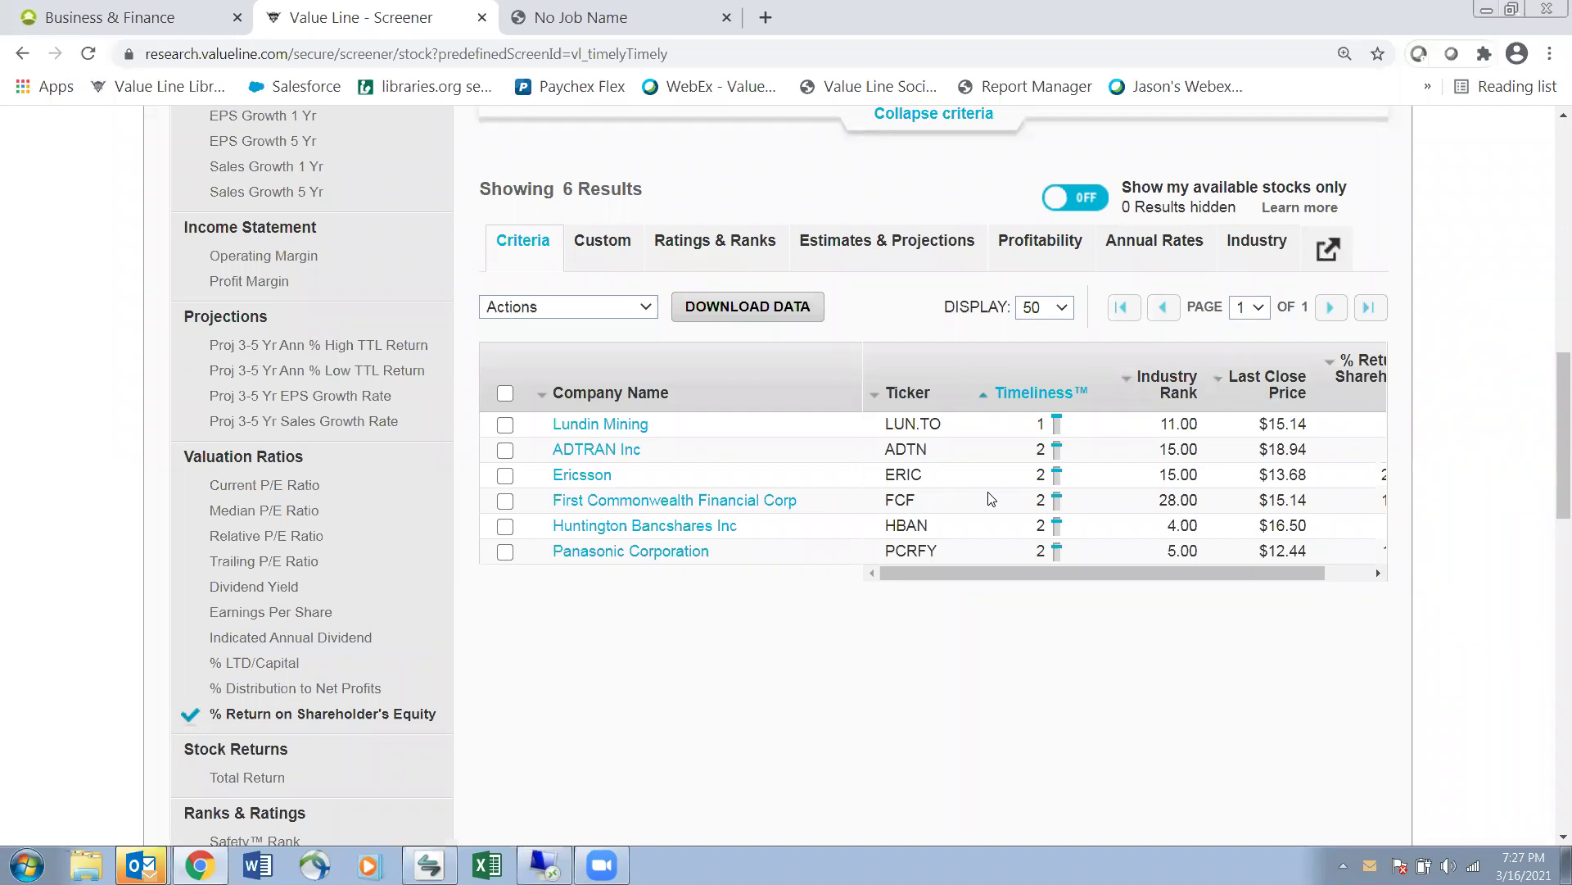
scroll(991, 497, "up", 1)
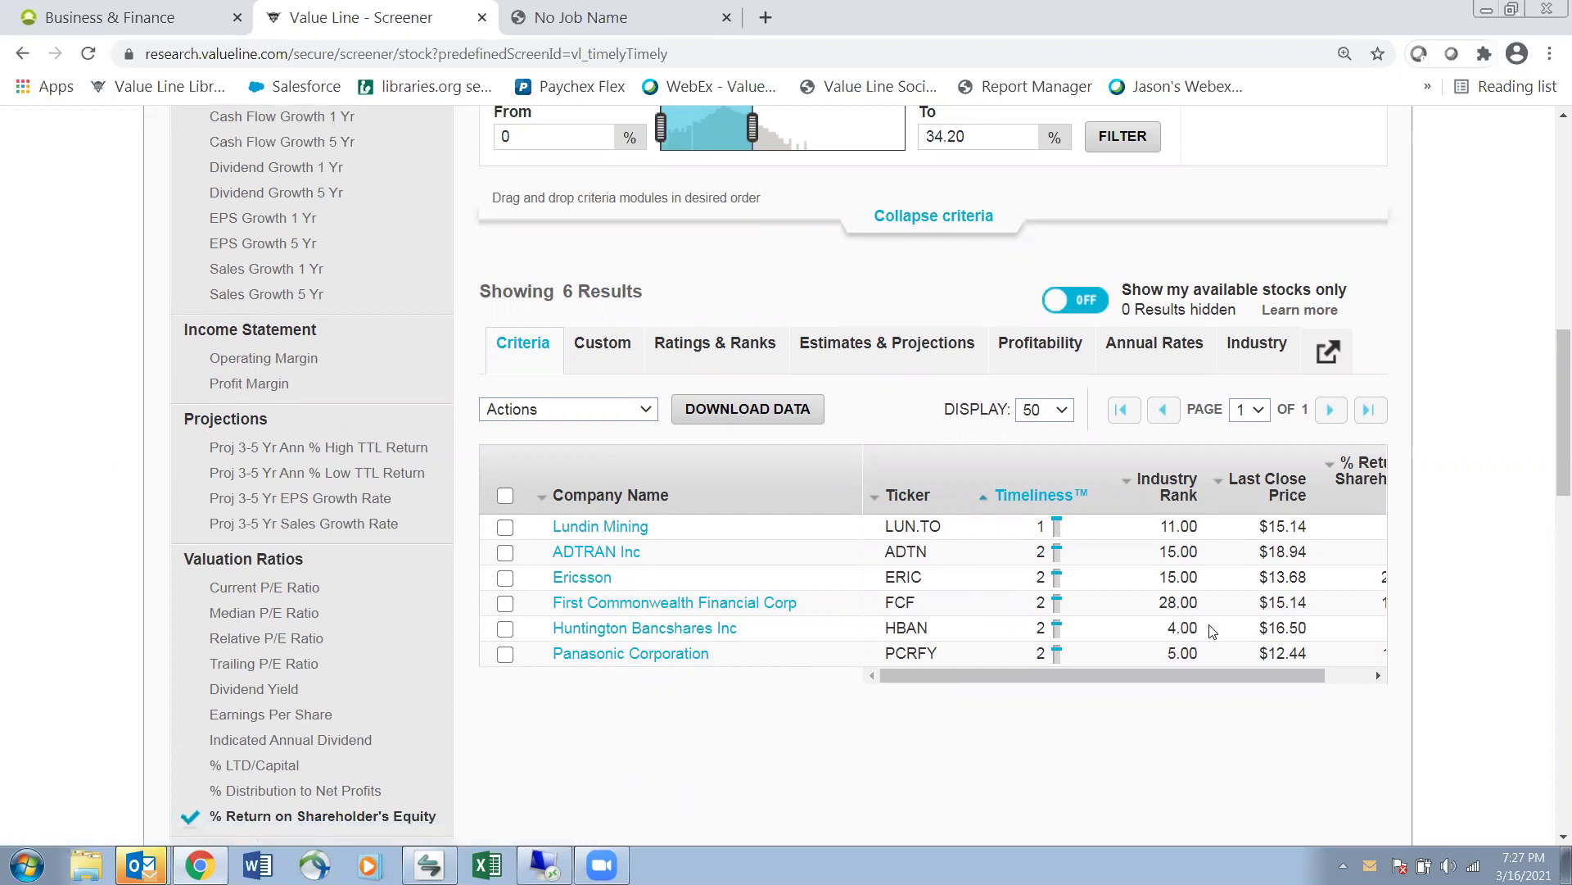
Open Huntington Bancshares Inc from the results in a separate tab and highlight its 18-month low-high target price range
right_click(611, 628)
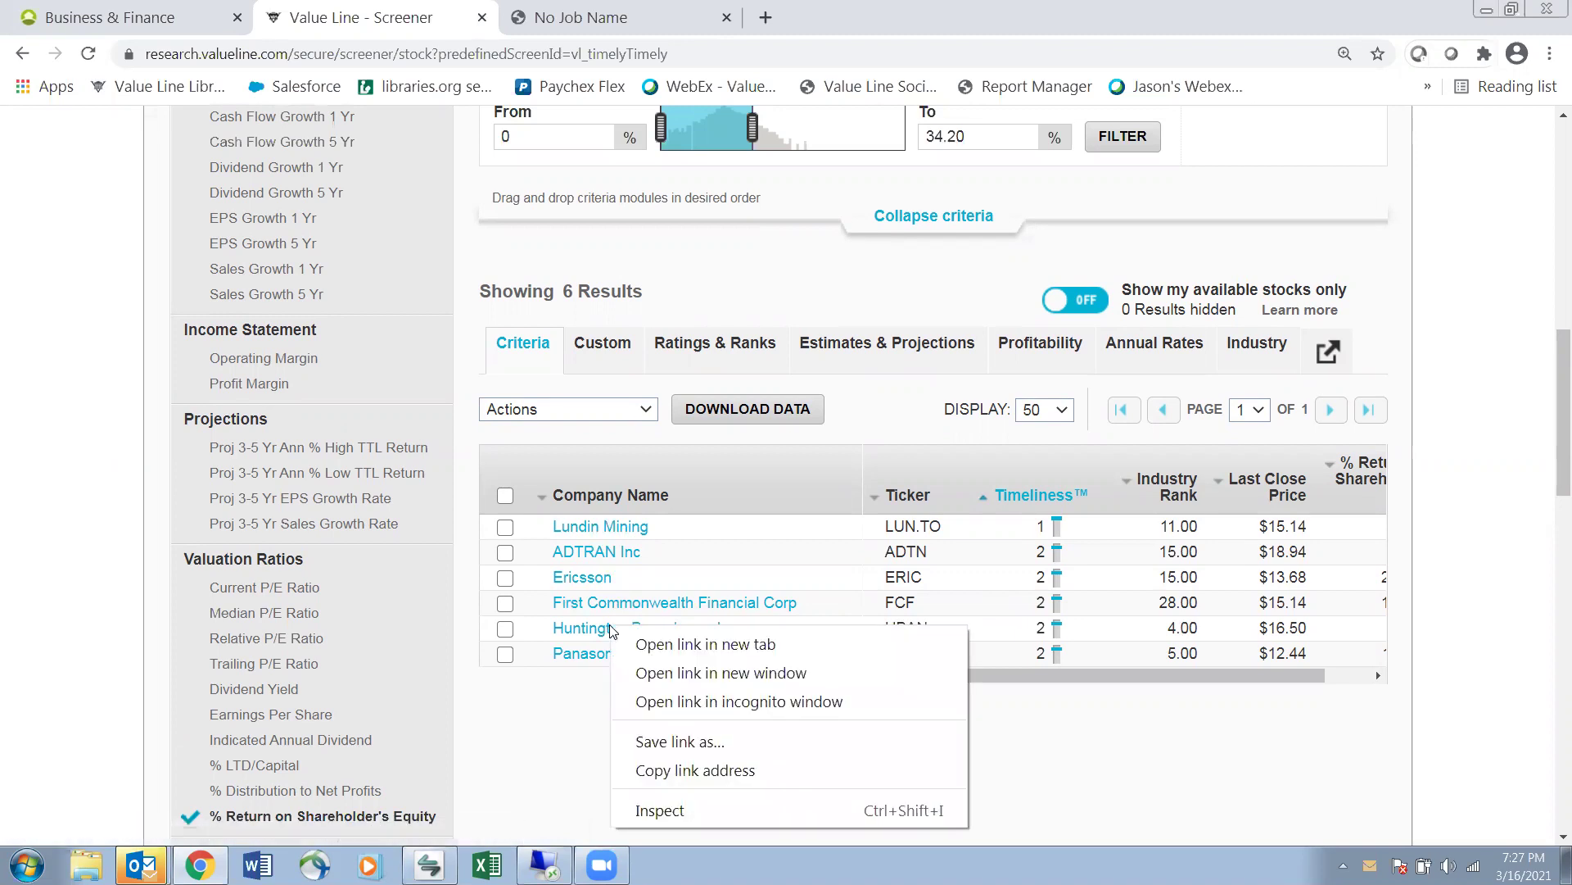
left_click(670, 640)
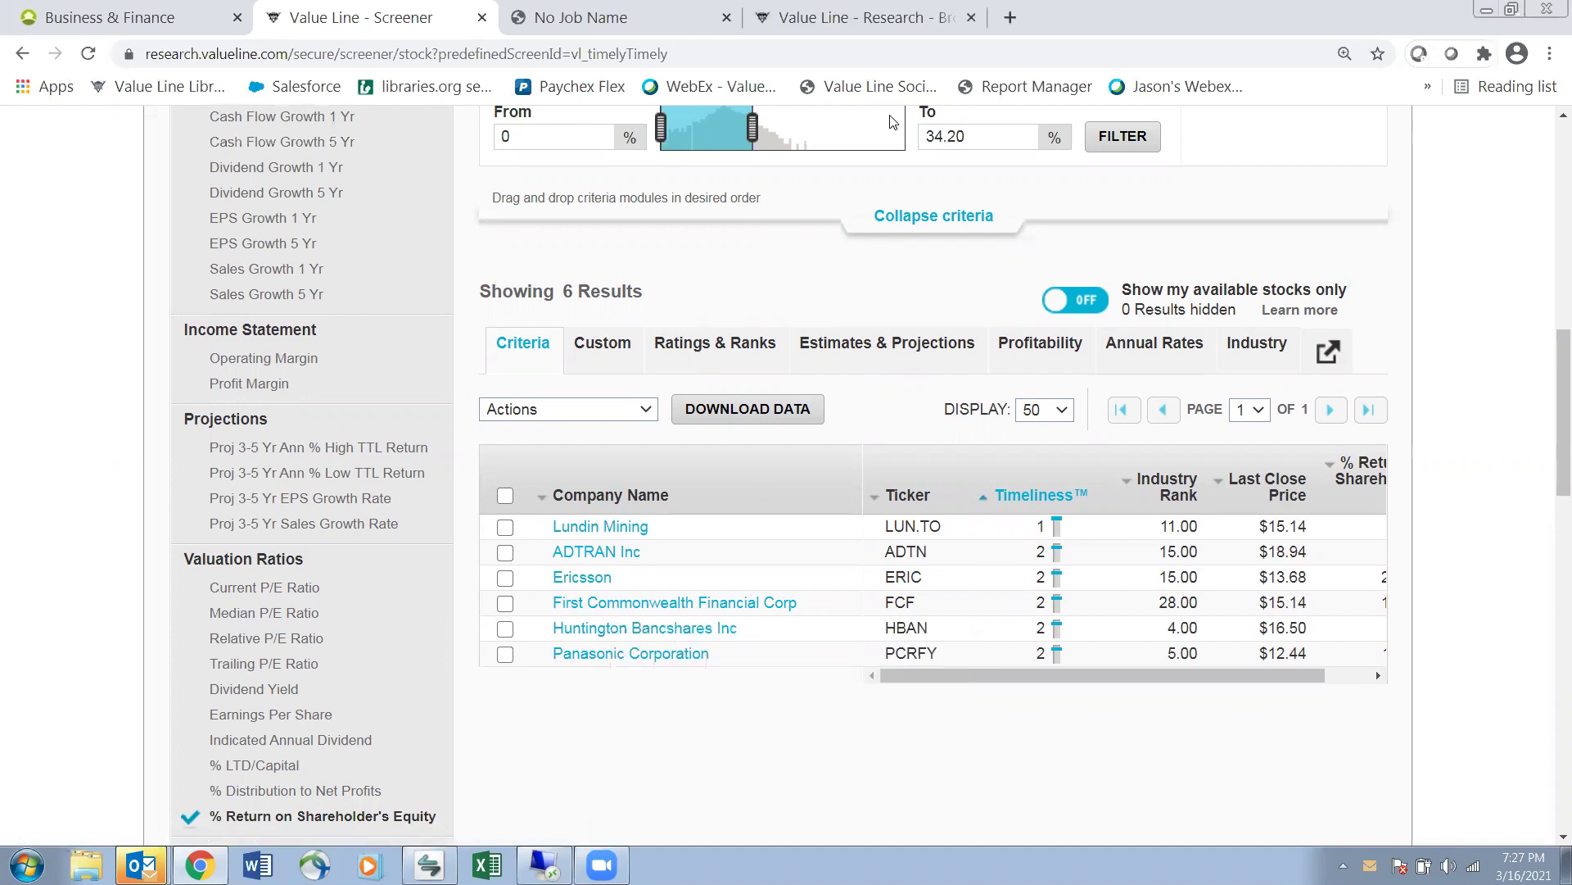
left_click(881, 29)
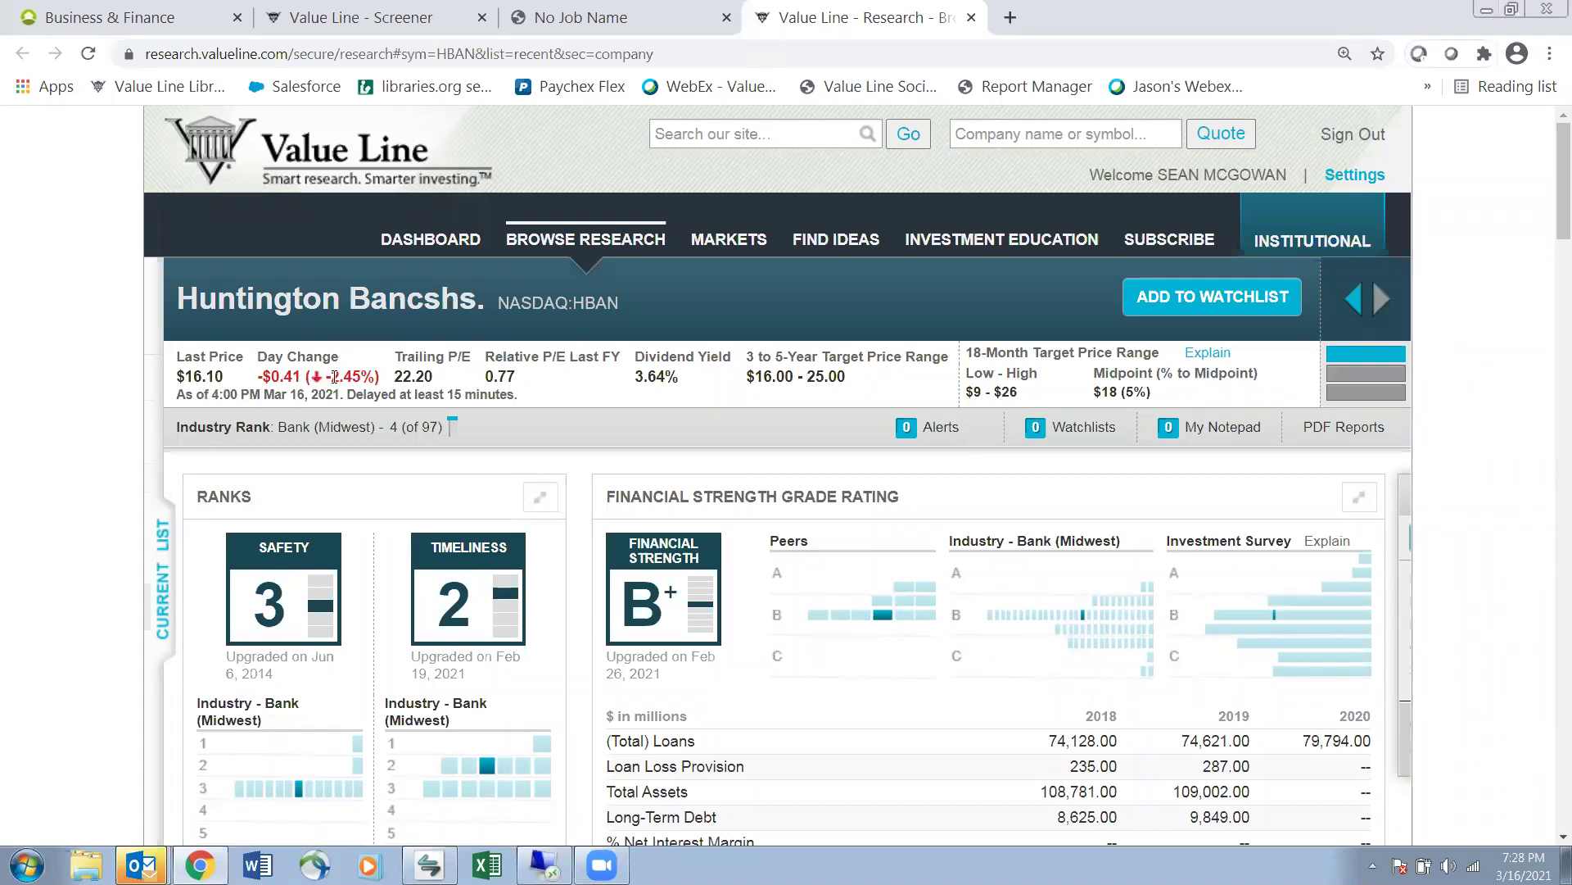
left_click_drag(1023, 394, 969, 394)
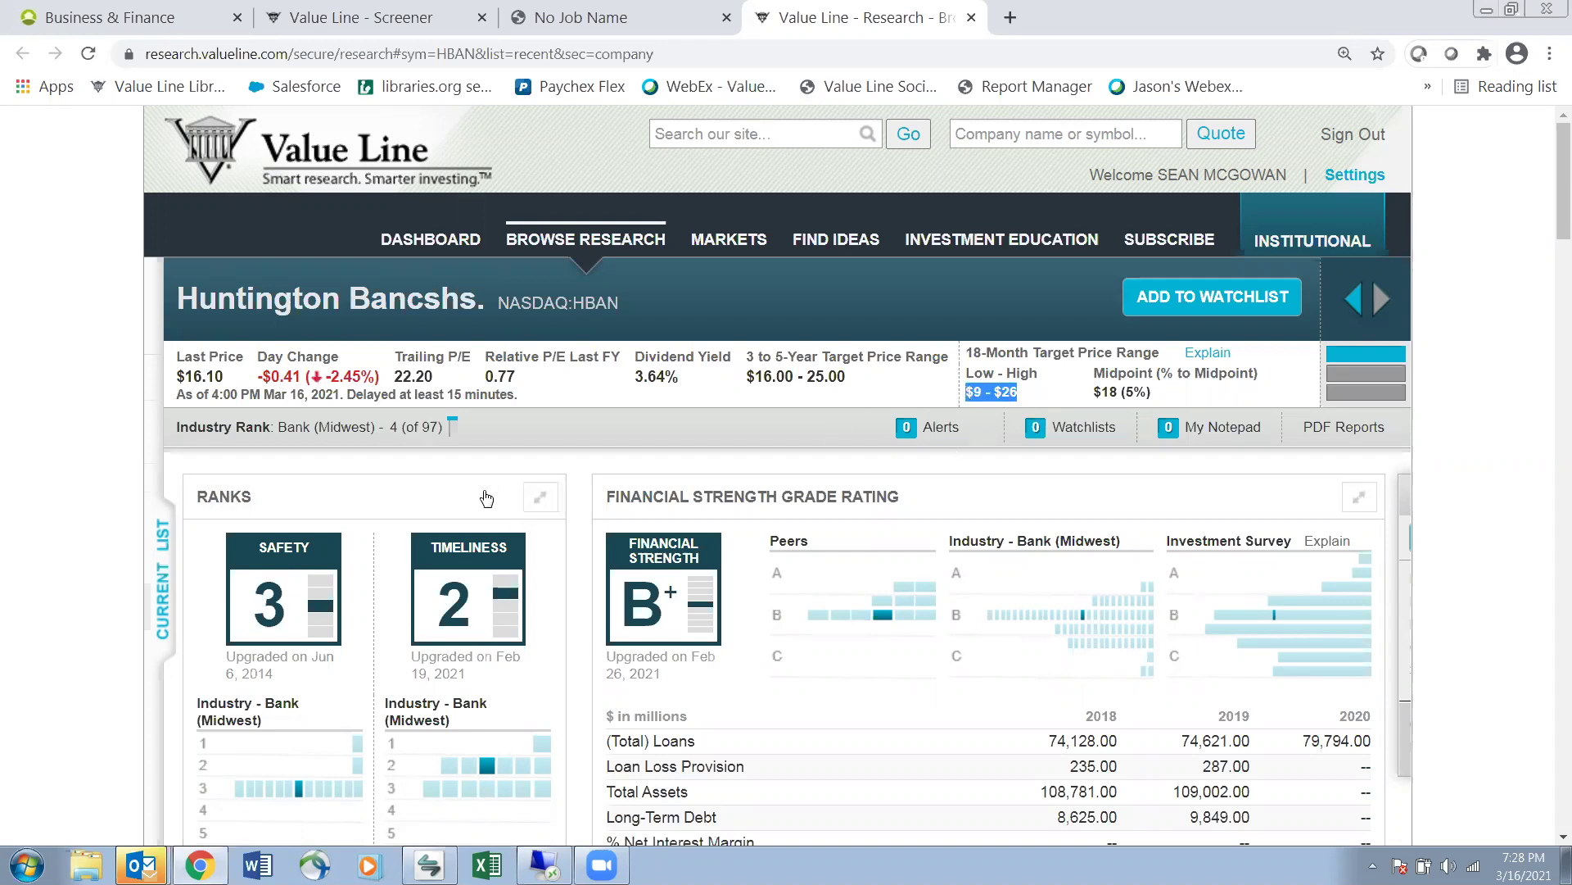
Open Huntington's PDF report dated 3/5/21 and enlarge it to 175%
mouse_move(1320, 436)
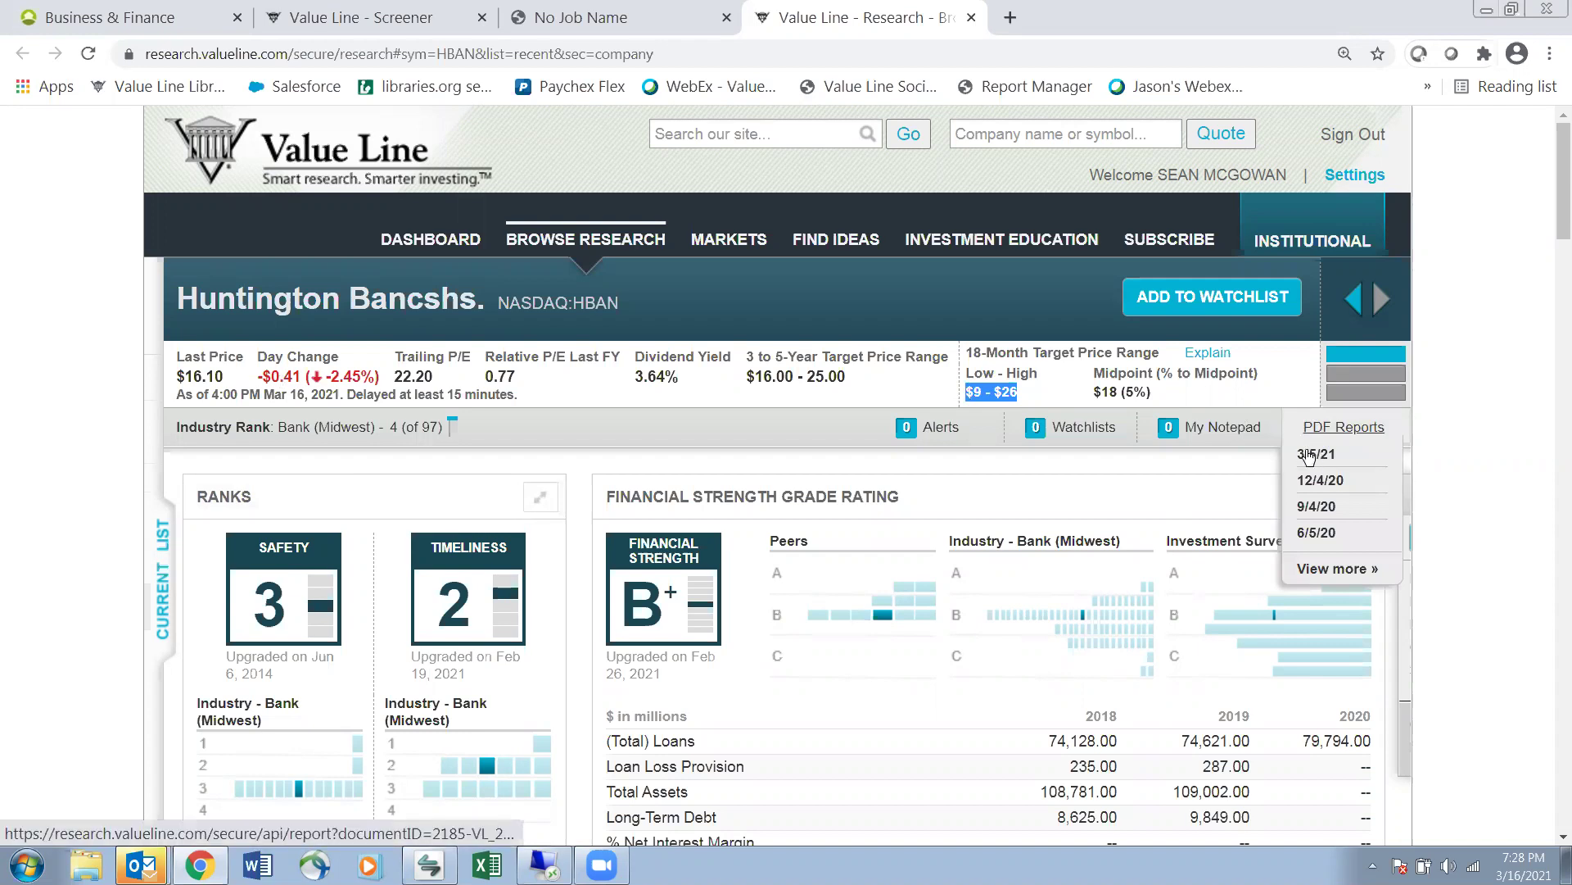
left_click(1312, 456)
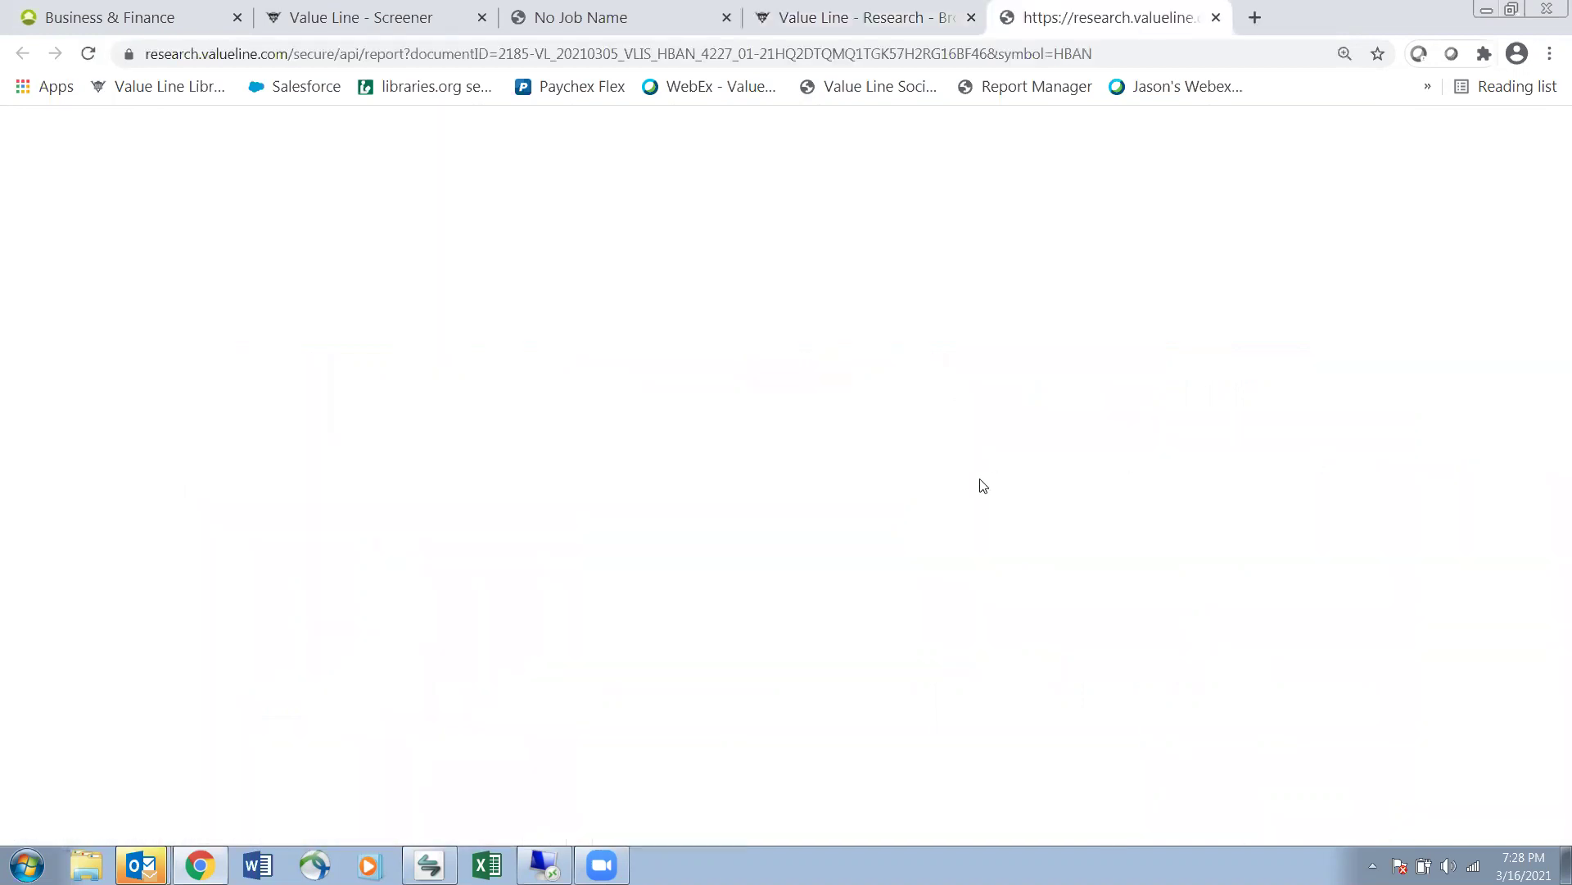
left_click(824, 136)
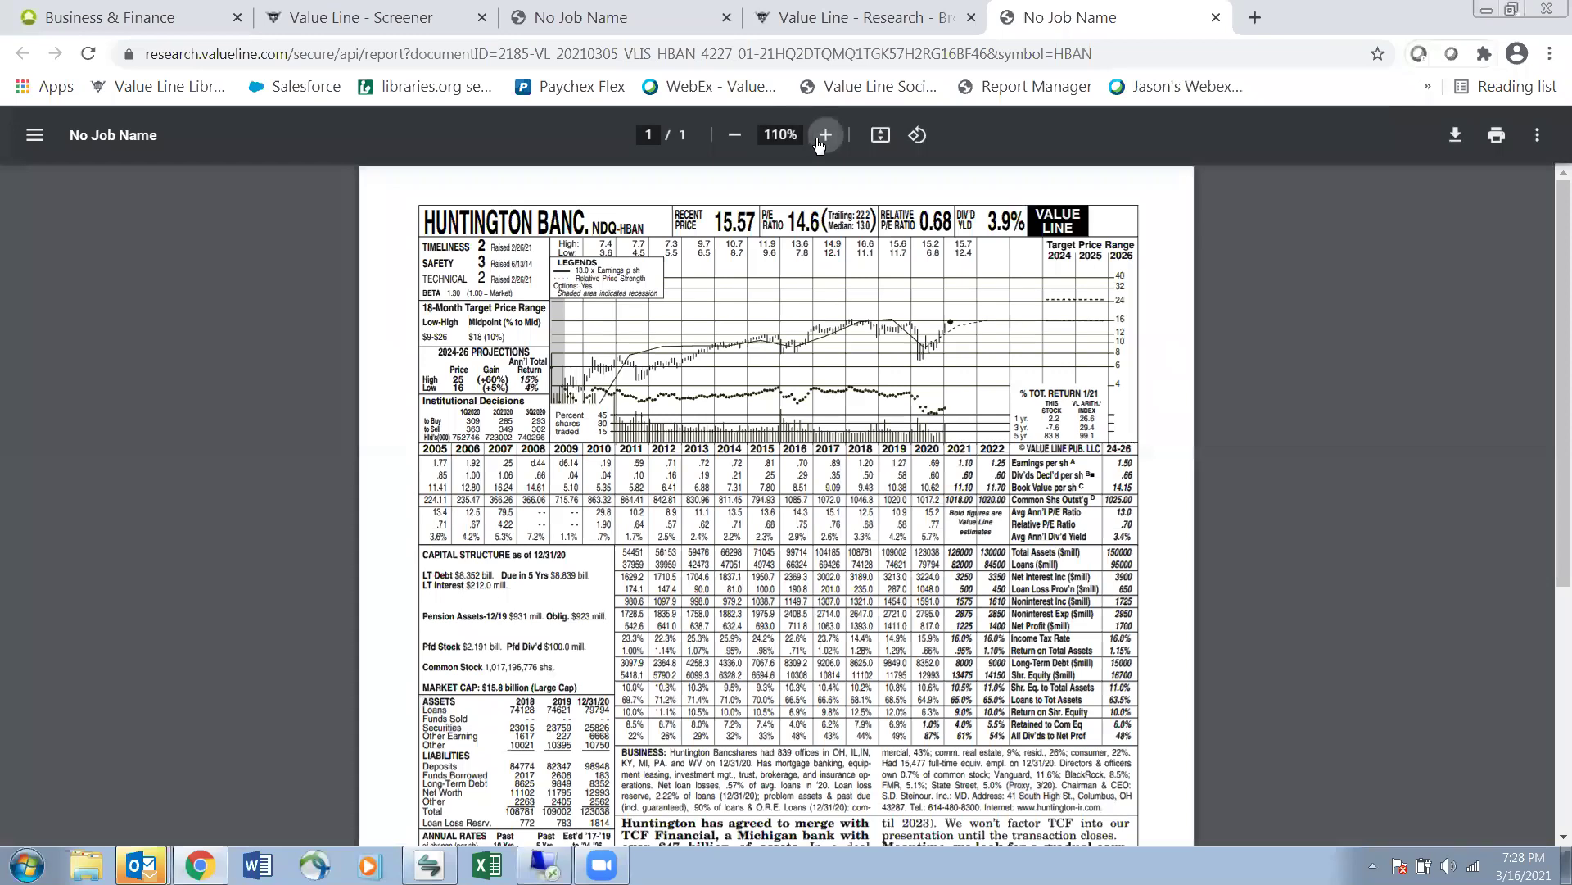
left_click(824, 136)
left_click(819, 140)
left_click(819, 140)
Highlight the opening bold sentence of the report's commentary, about Huntington's merger with TCF Financial
scroll(897, 336, "down", 5)
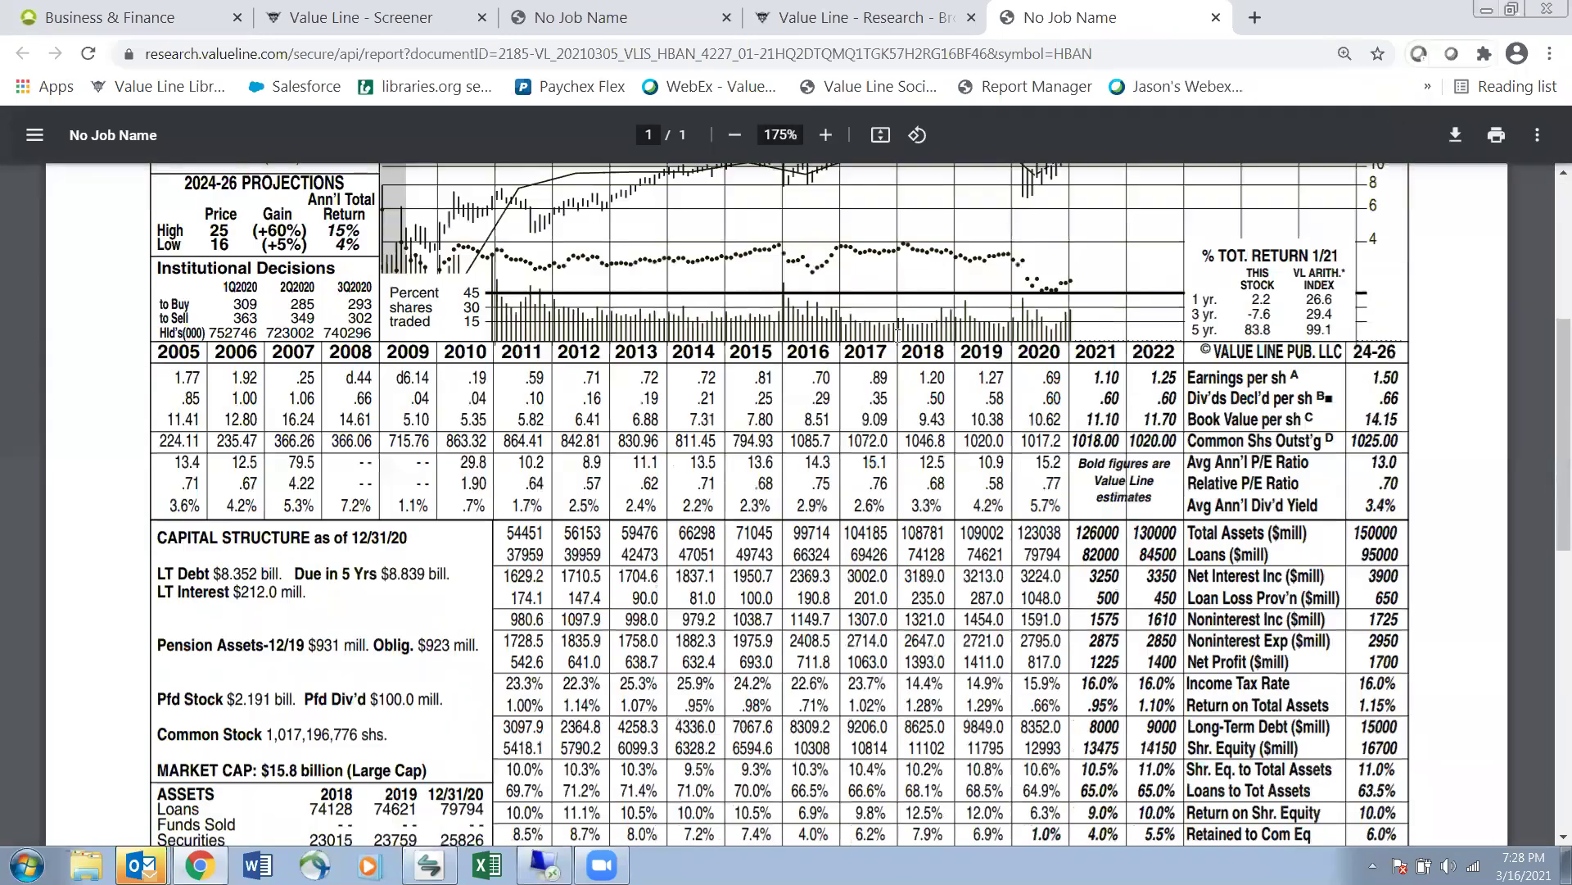
scroll(897, 336, "down", 7)
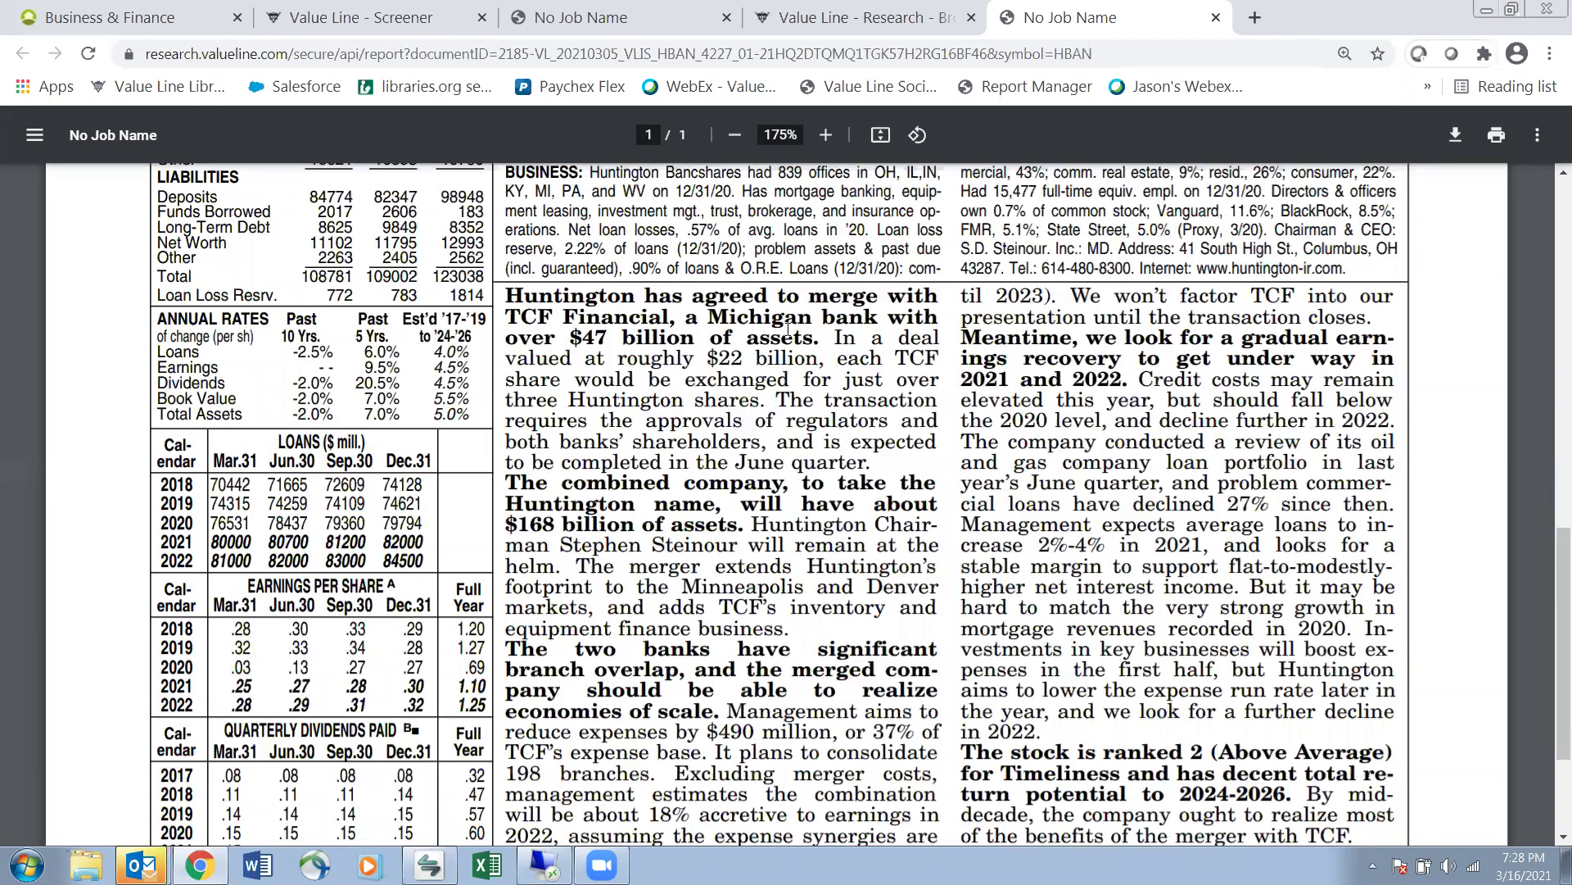
left_click_drag(816, 338, 505, 297)
left_click_drag(808, 342, 518, 293)
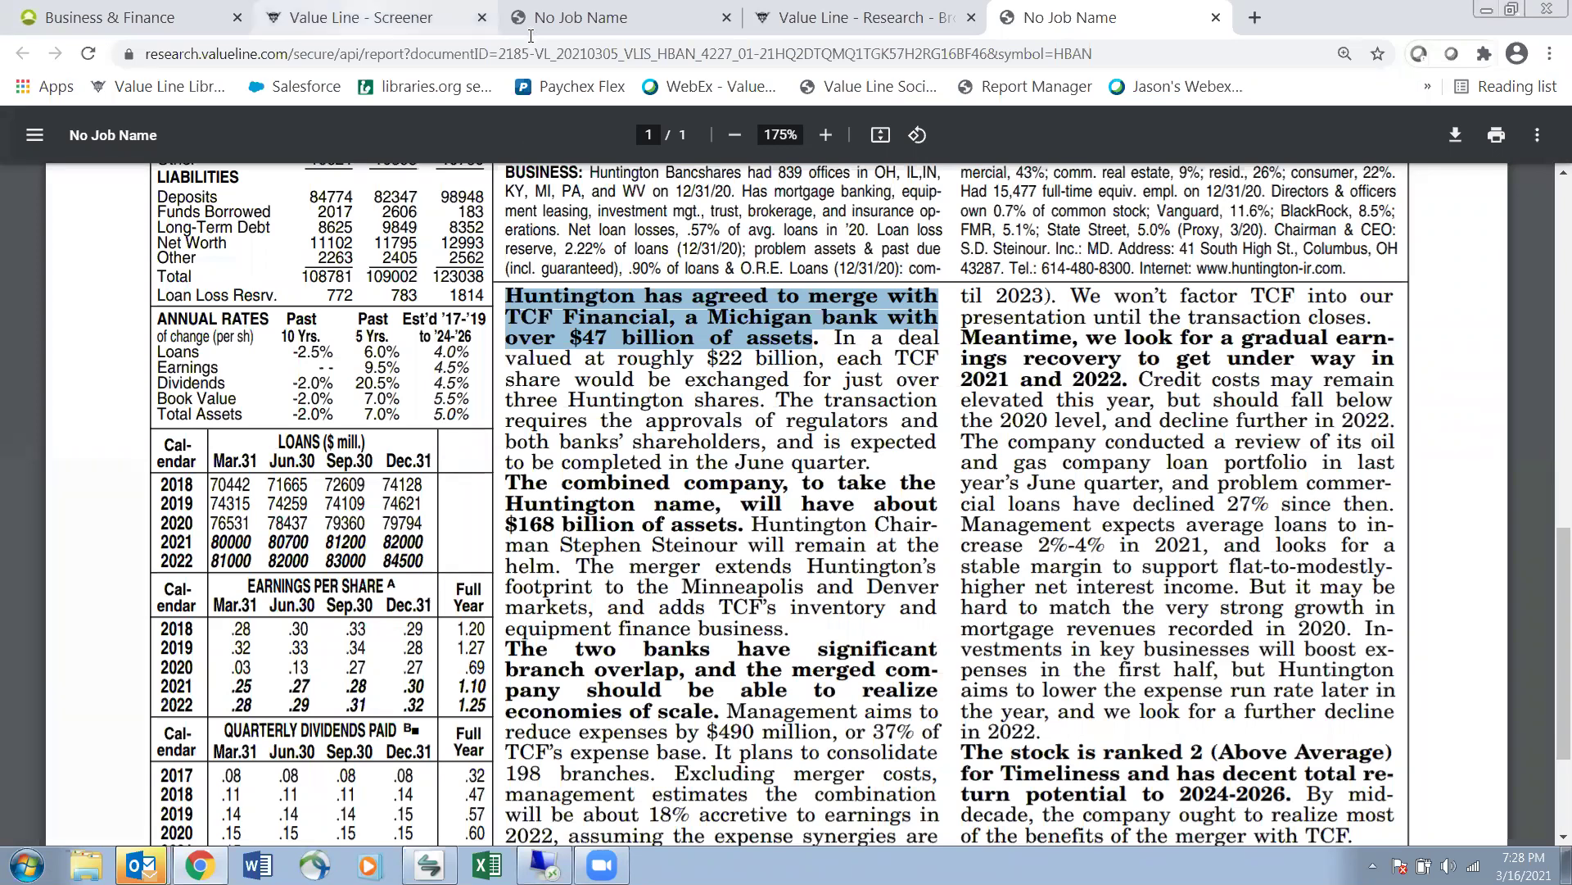
Return to the Stock Screener and review the Timeliness, Industry Rank, Stock Price and shareholder's equity criteria above the results
left_click(360, 18)
scroll(519, 419, "up", 5)
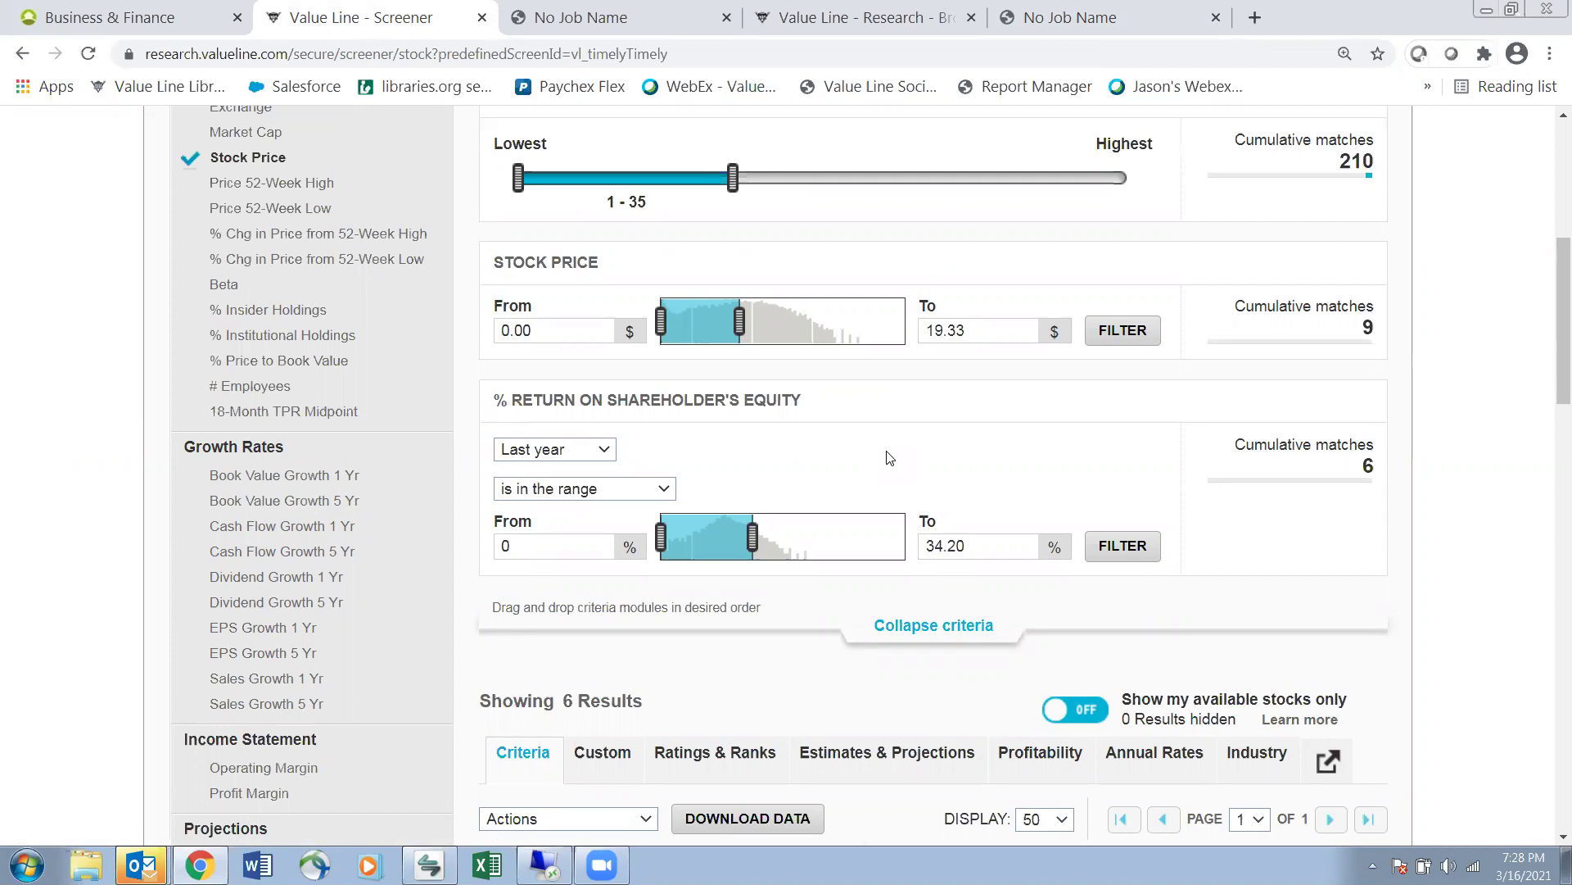
scroll(890, 458, "up", 6)
scroll(890, 458, "down", 3)
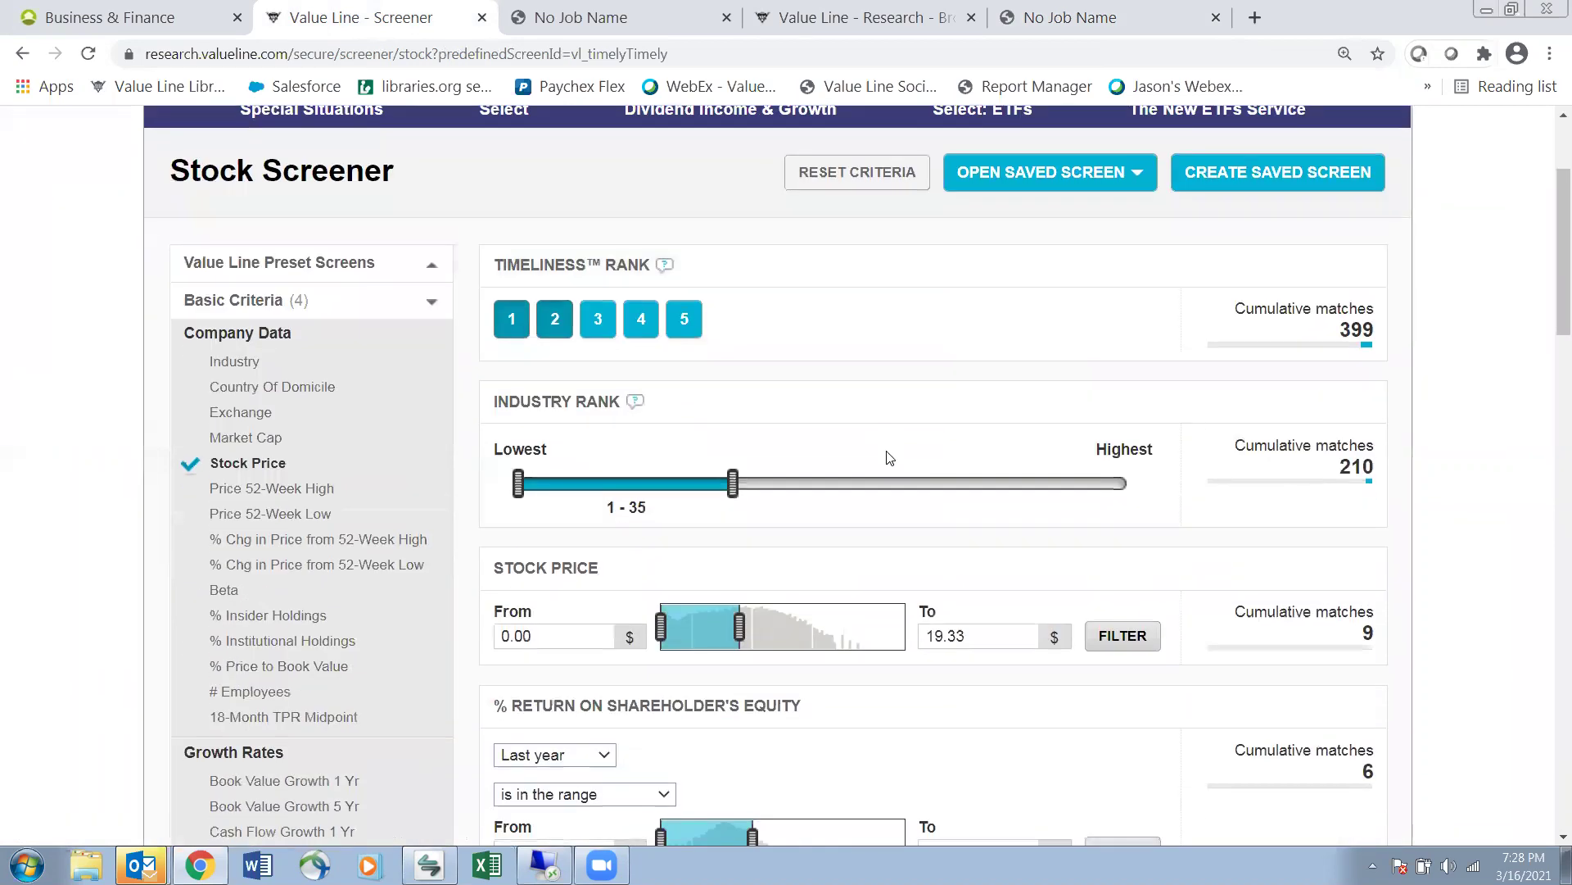
scroll(890, 458, "down", 5)
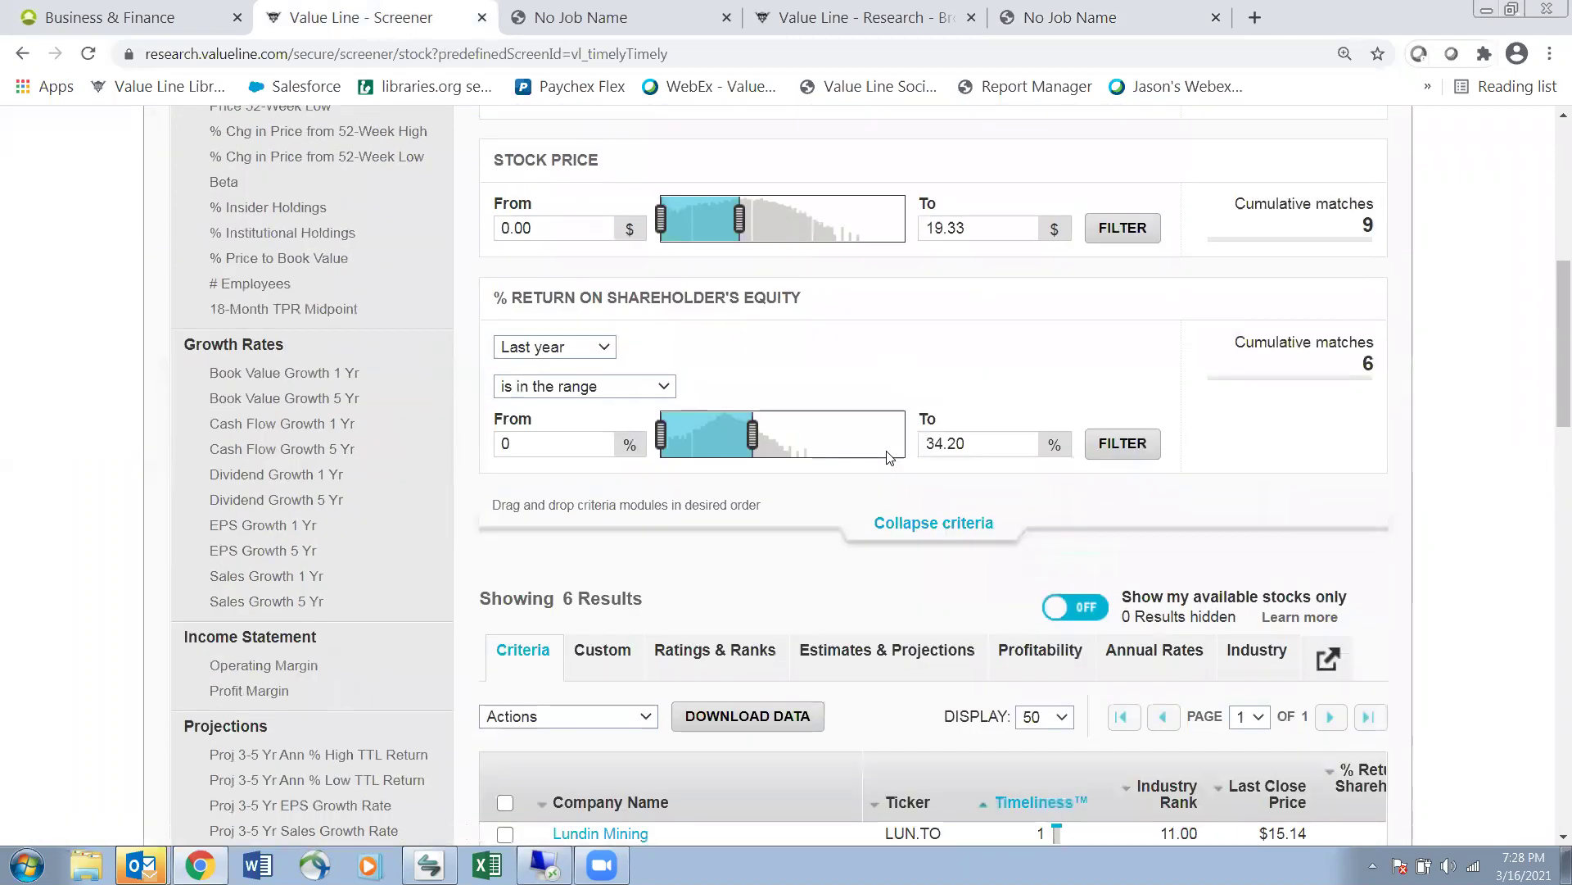
scroll(939, 391, "up", 8)
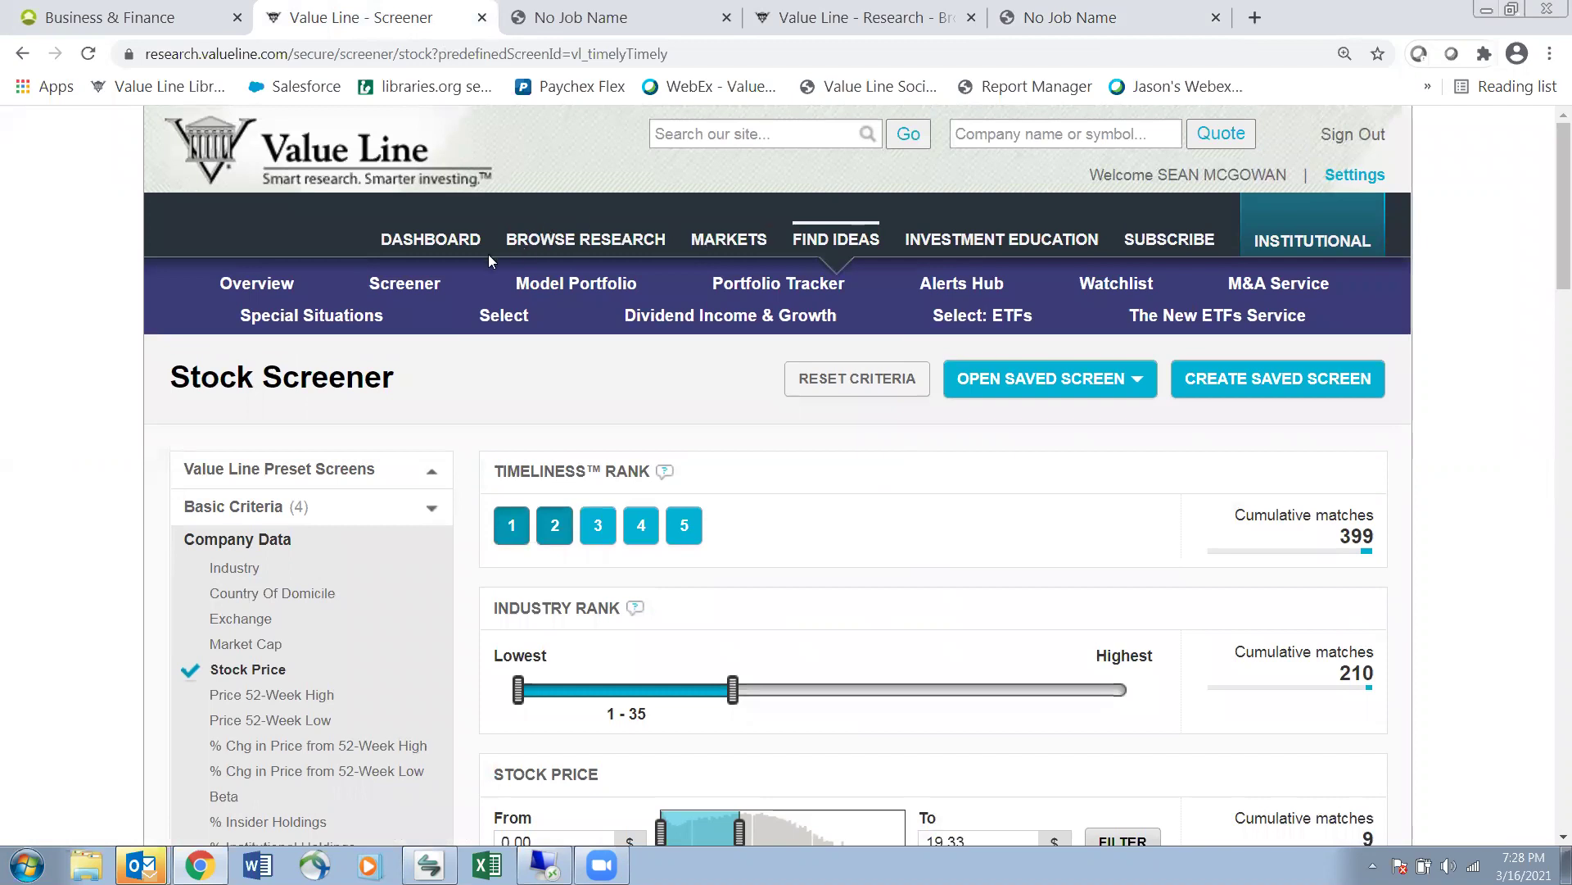
Go to the Dashboard, temporarily mark Find Ideas with a red annotation, and open the Find Ideas section
left_click(468, 248)
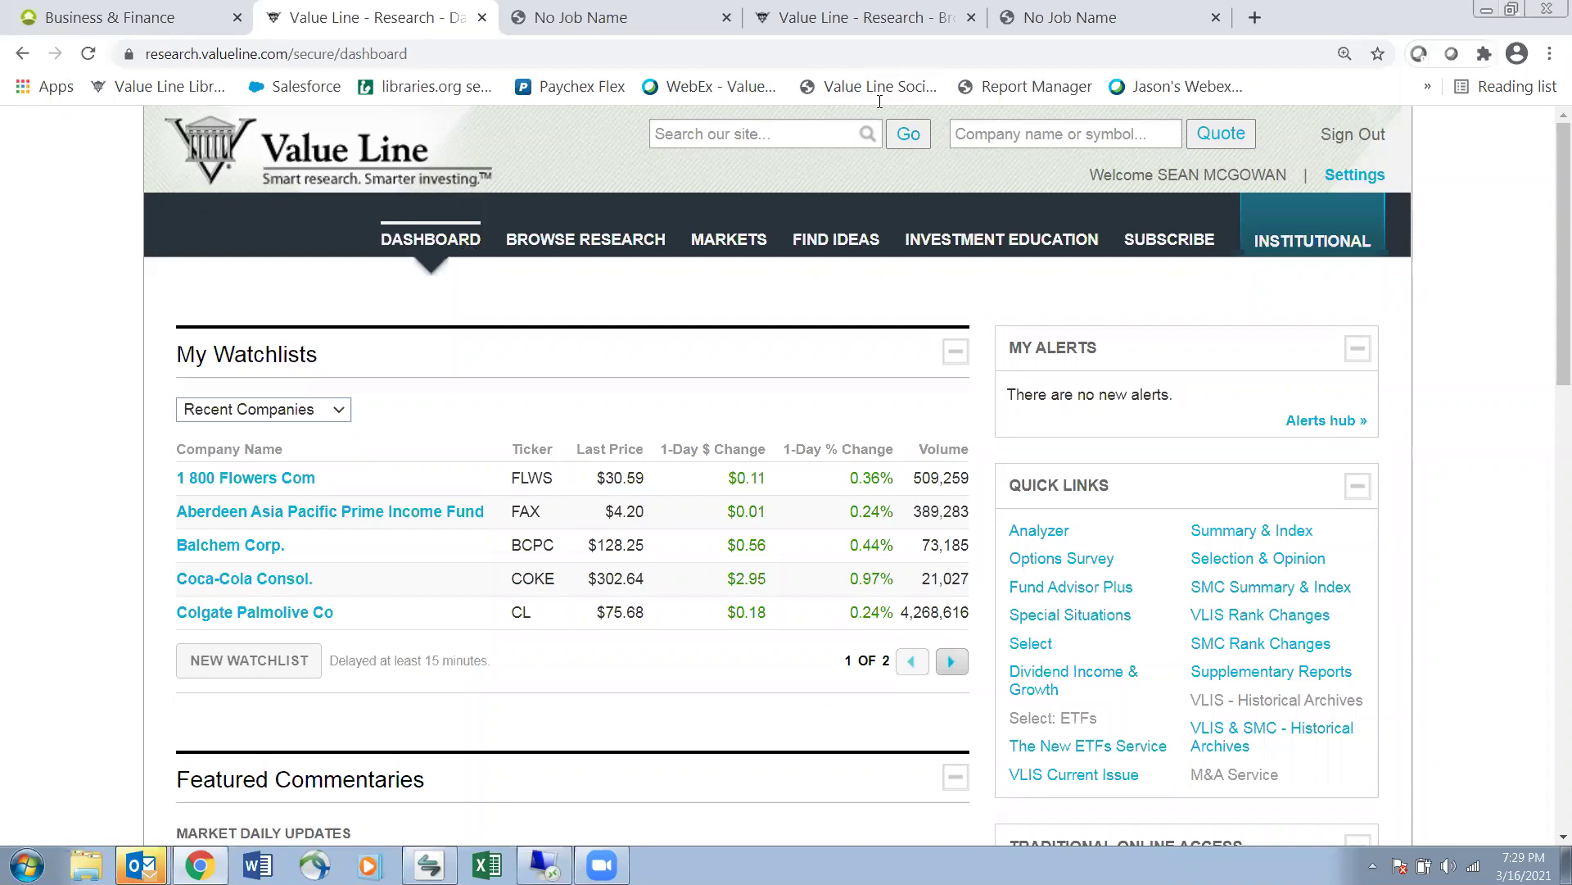
mouse_move(870, 215)
left_mouse_down()
mouse_move(778, 233)
mouse_move(880, 277)
mouse_move(864, 215)
mouse_move(825, 259)
mouse_move(862, 257)
left_mouse_up()
left_click_drag(831, 267, 856, 300)
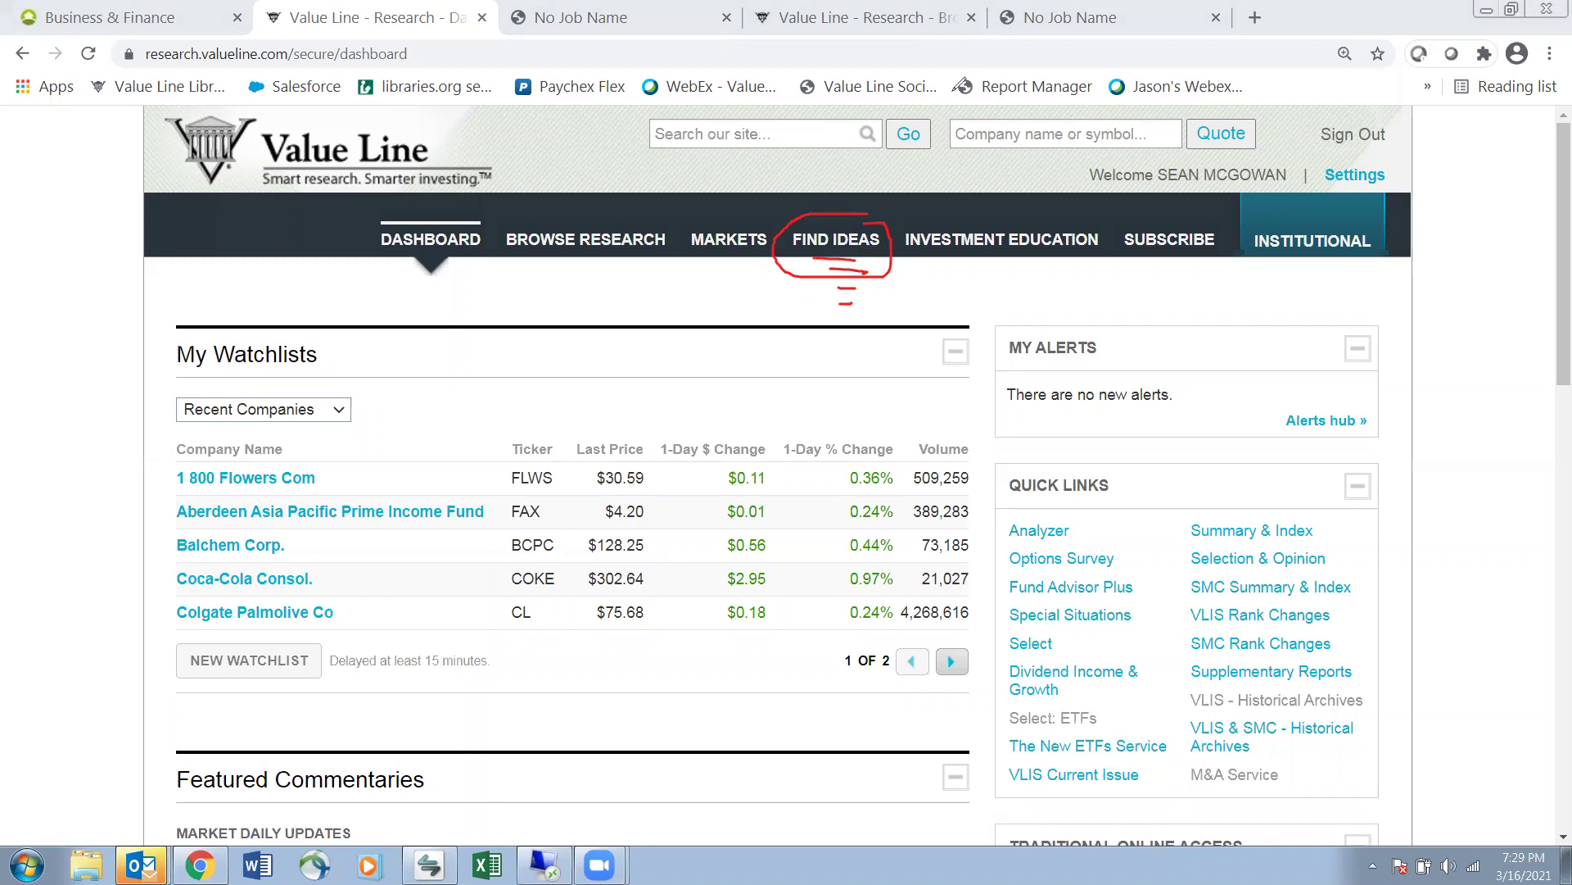
key("e")
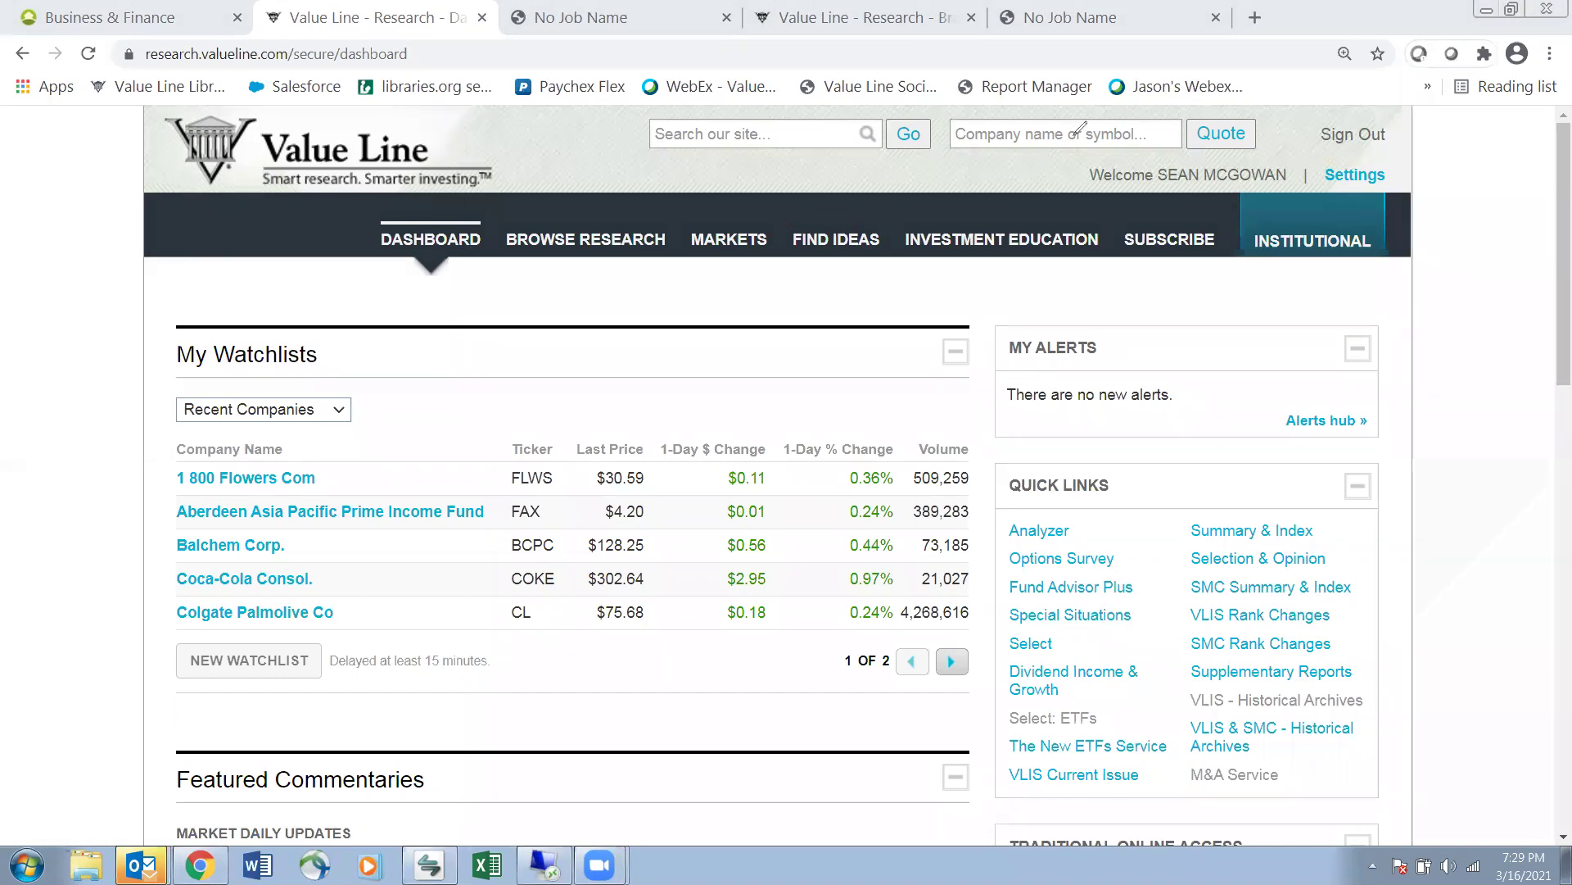
left_click(861, 238)
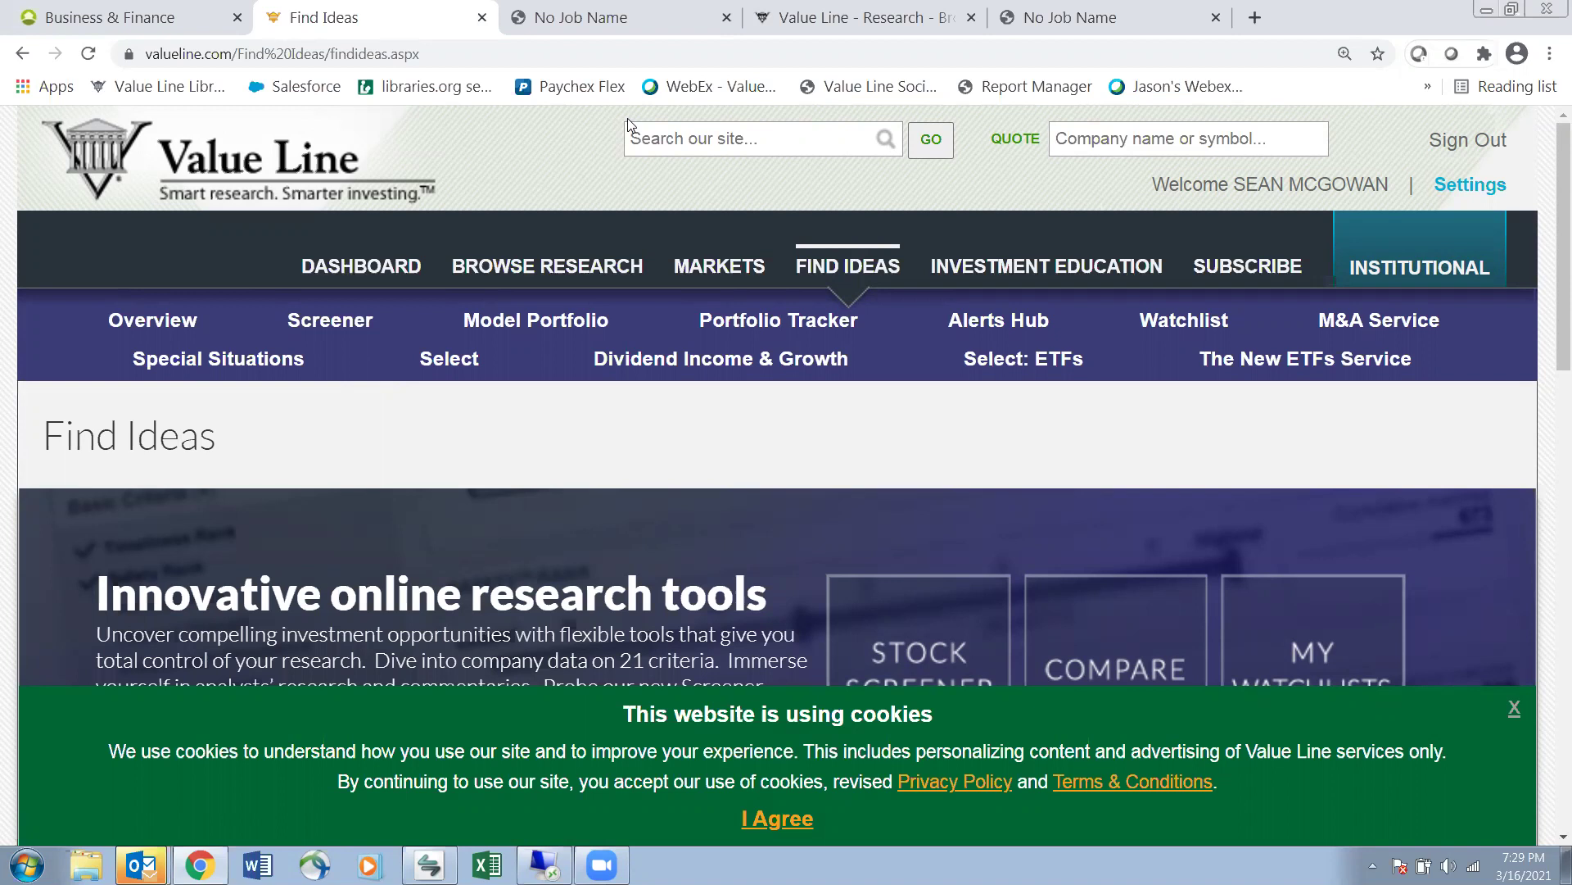
Temporarily circle Screener in red and open a blank Stock Screener at its basic criteria
mouse_move(352, 305)
left_mouse_down()
mouse_move(385, 335)
mouse_move(367, 308)
left_mouse_up()
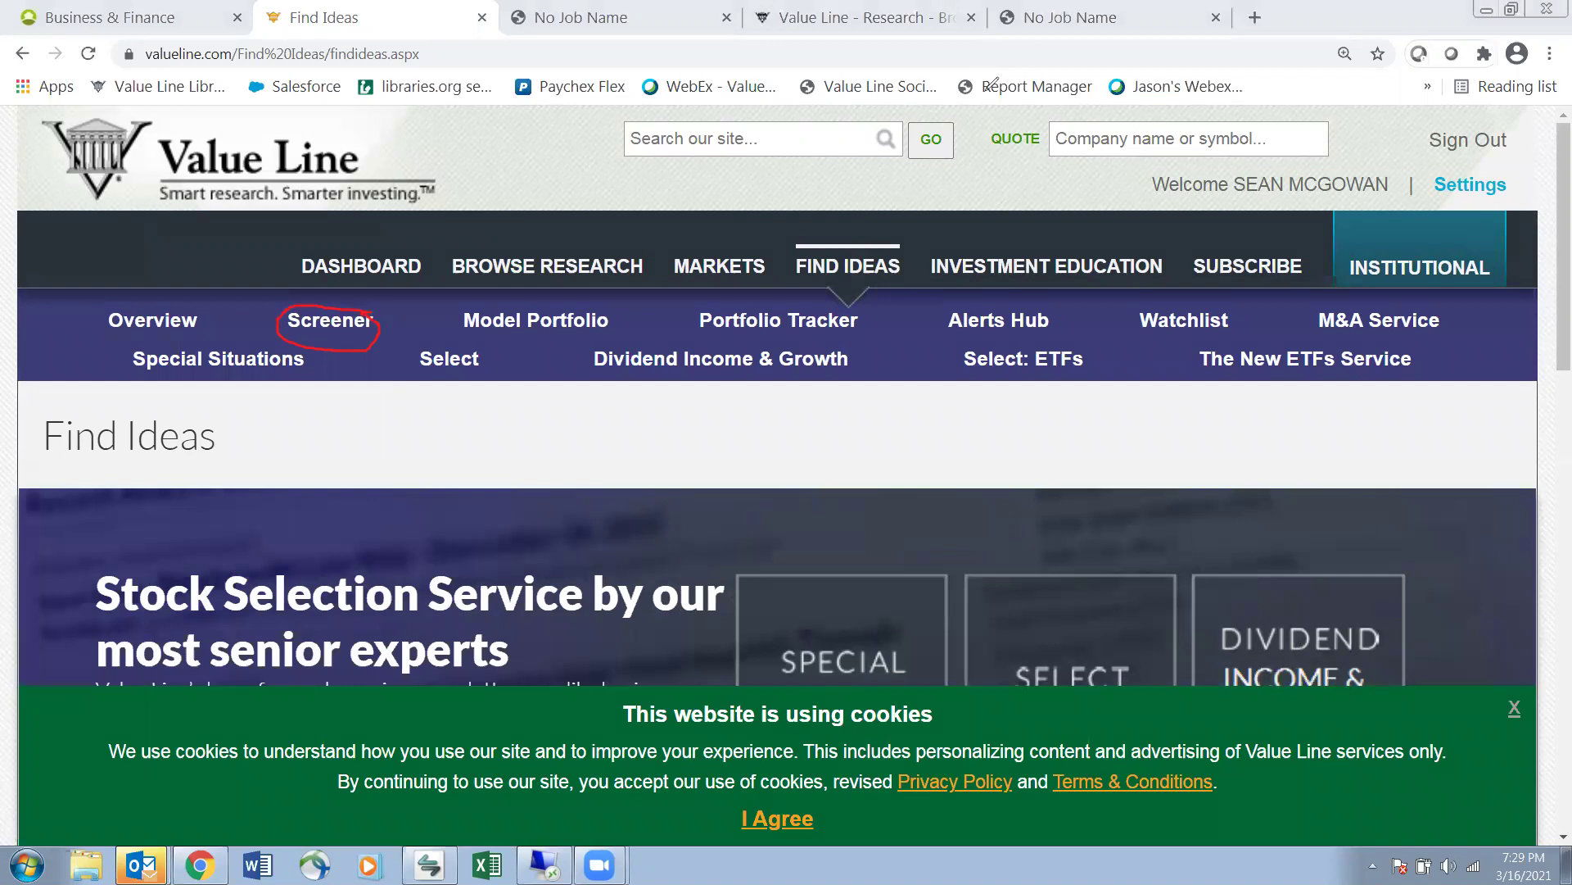
key("e")
left_click(368, 327)
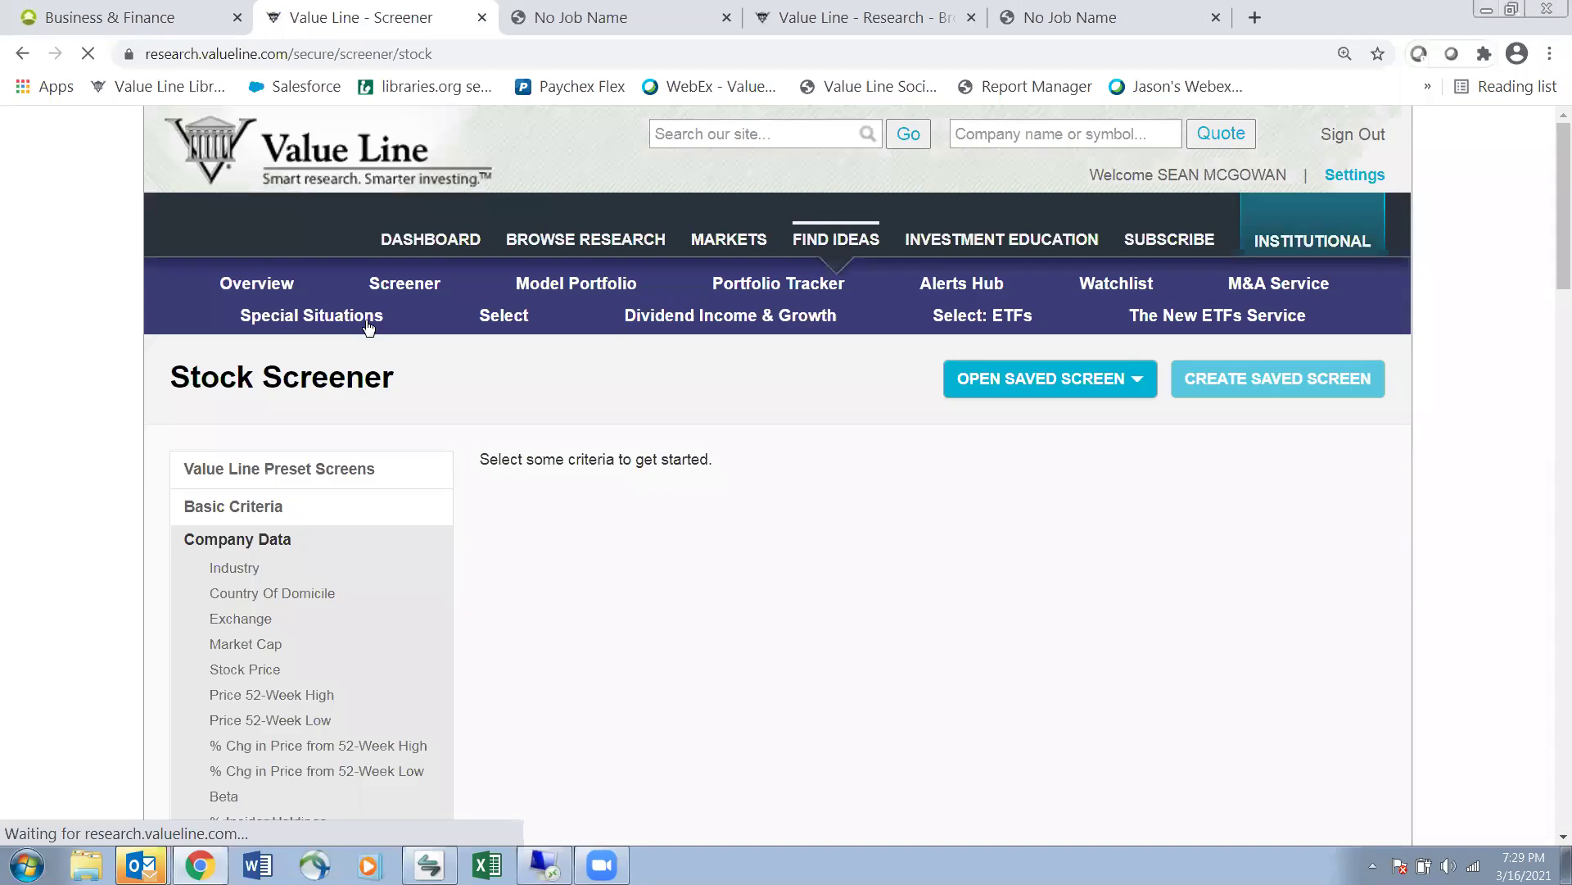
scroll(669, 616, "down", 2)
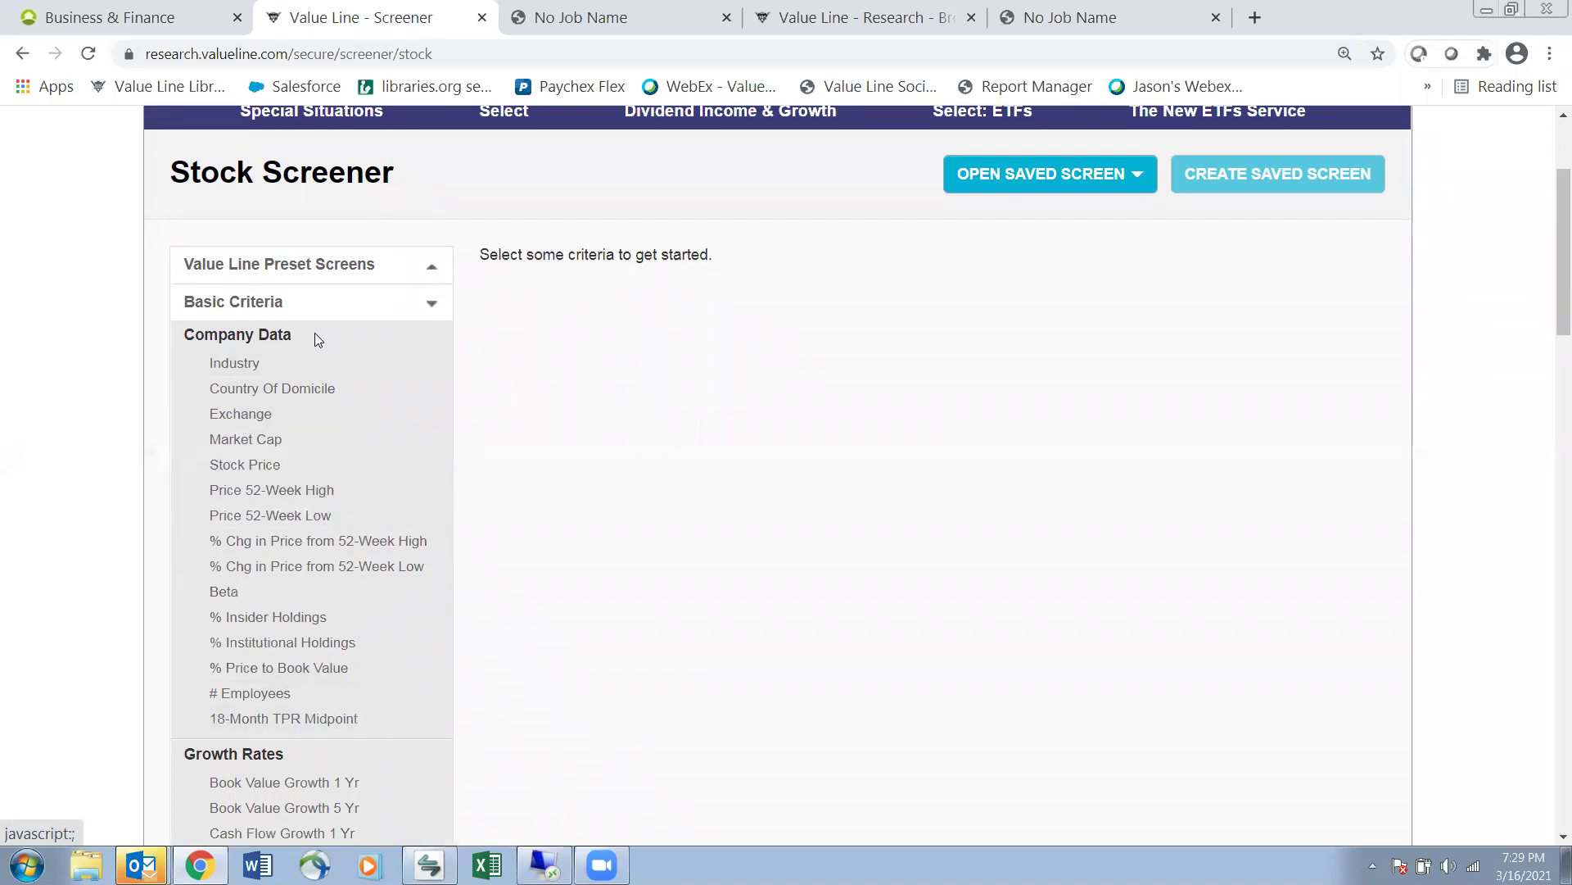
Look through the Value Line preset screens and run the Timely Stocks in Timely Industries screen
left_click(314, 275)
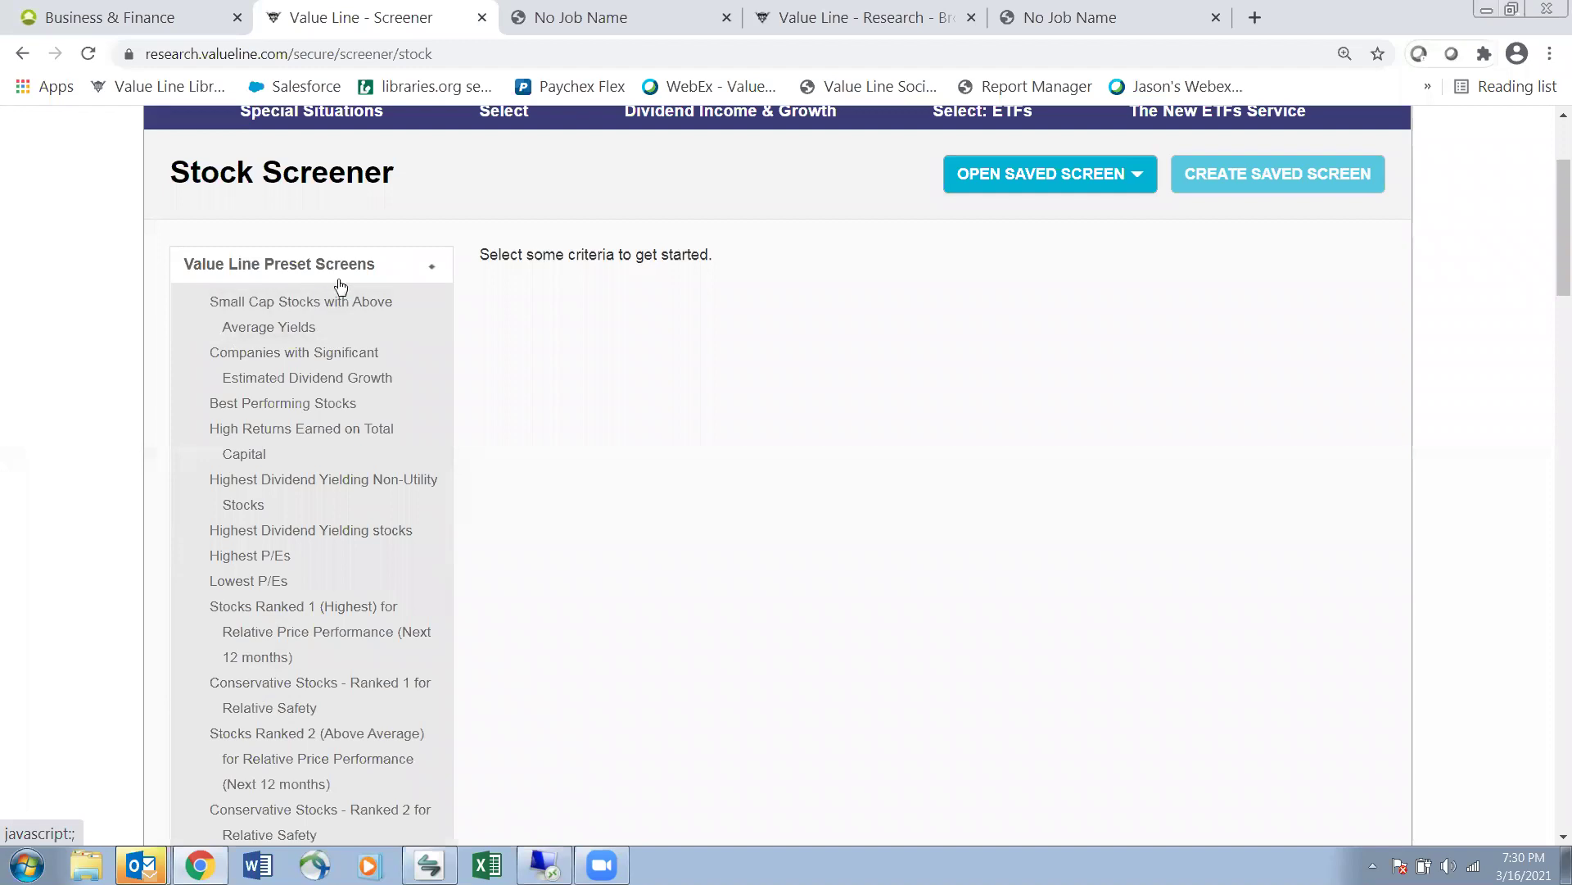
scroll(341, 287, "down", 4)
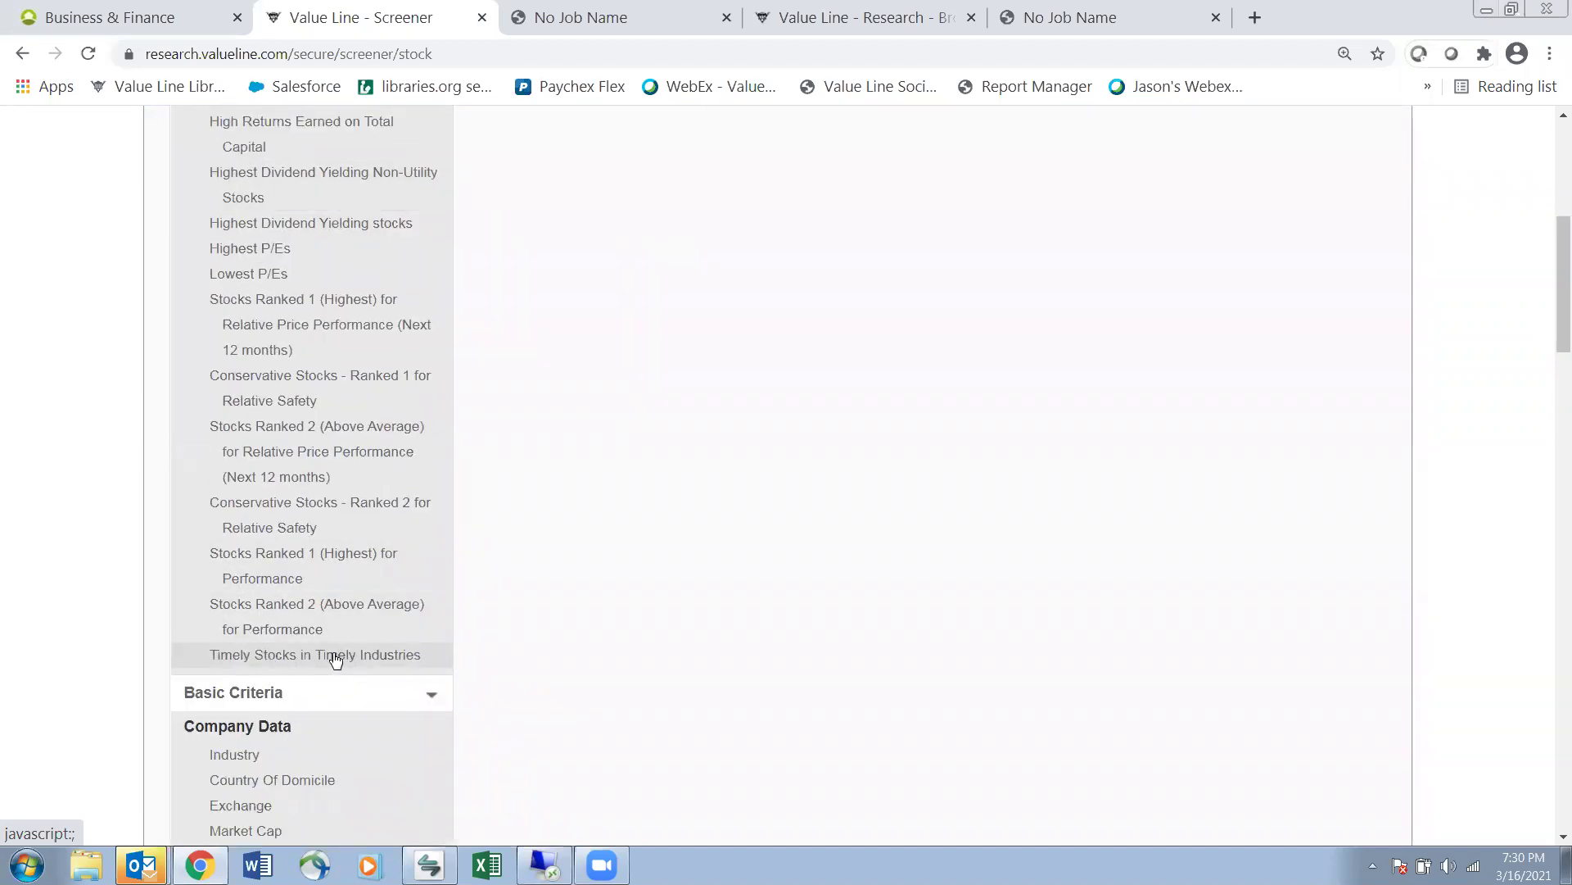
scroll(315, 653, "up", 5)
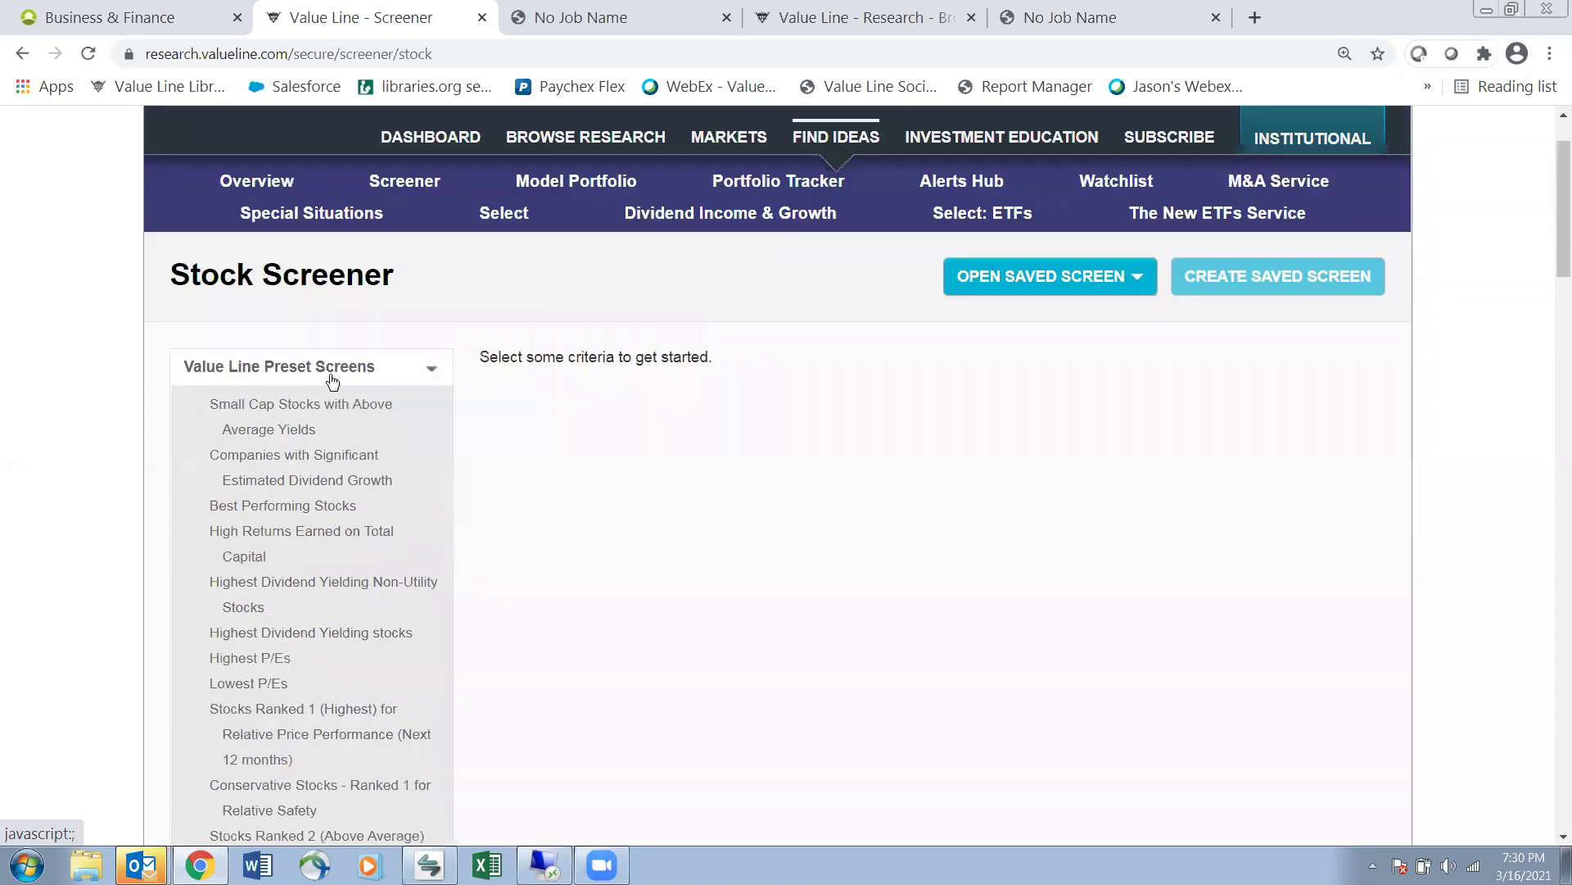
scroll(344, 505, "down", 5)
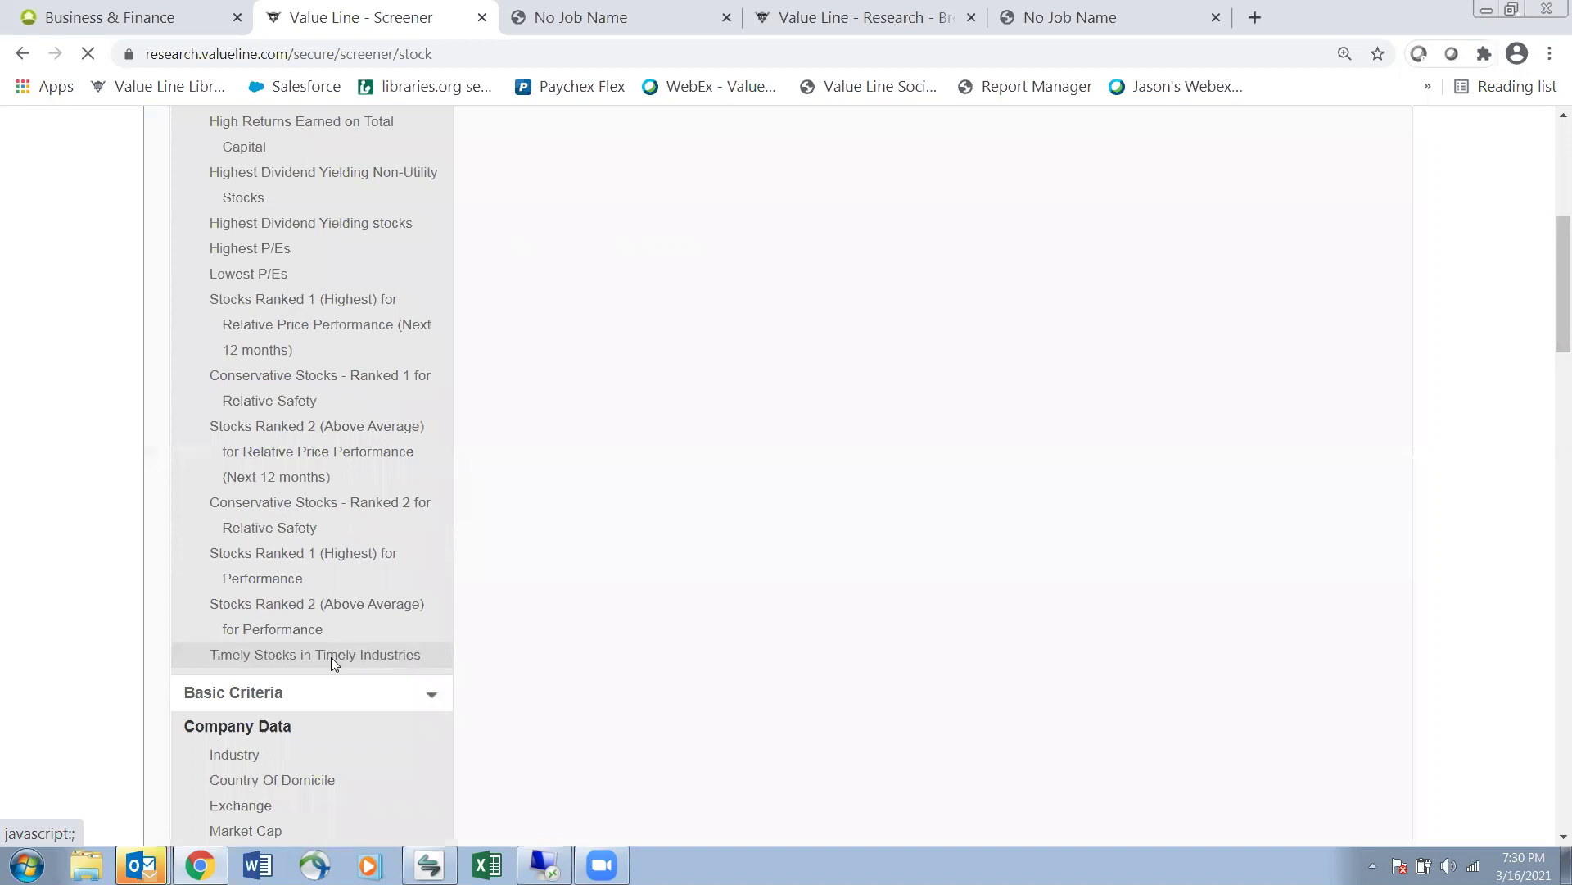
left_click(331, 657)
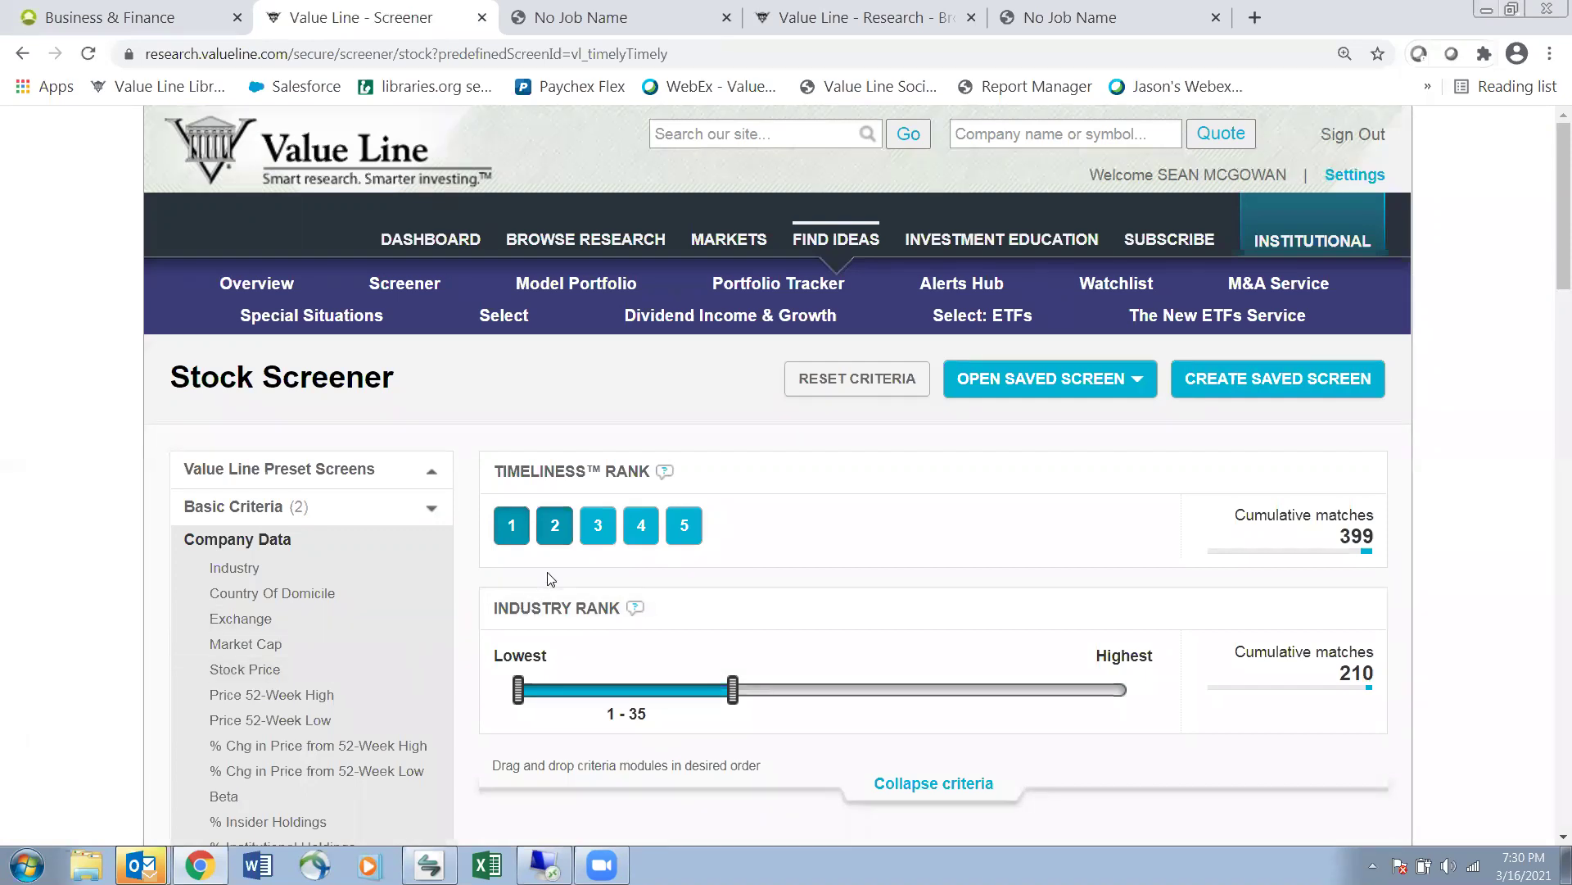
Add a Stock Price criterion to the screen and lower its upper limit to $21.53
scroll(550, 578, "down", 2)
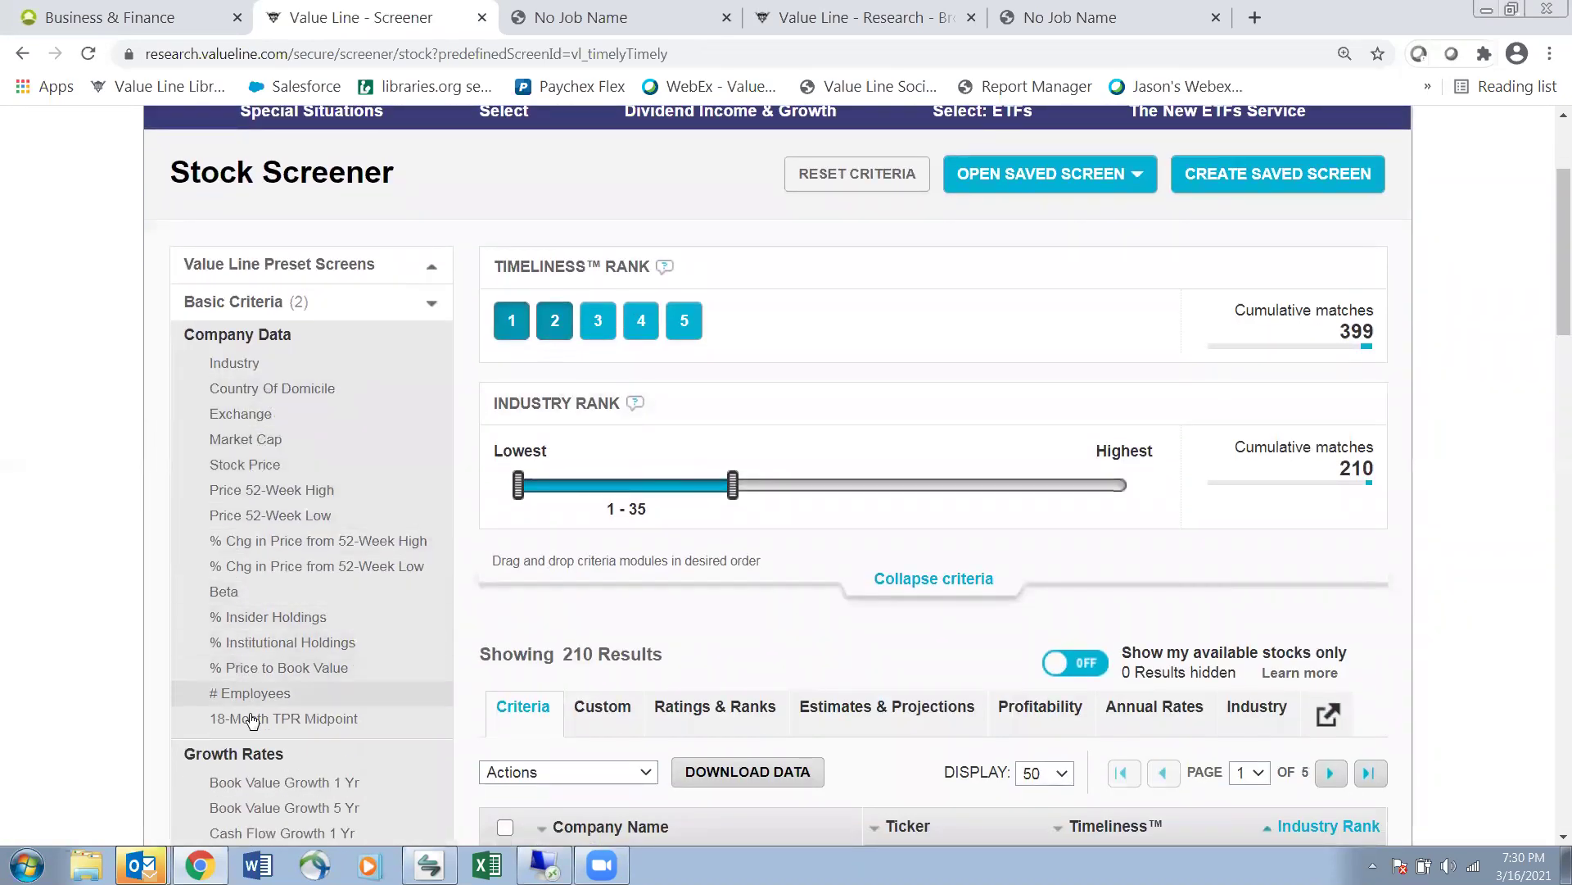
left_click(254, 466)
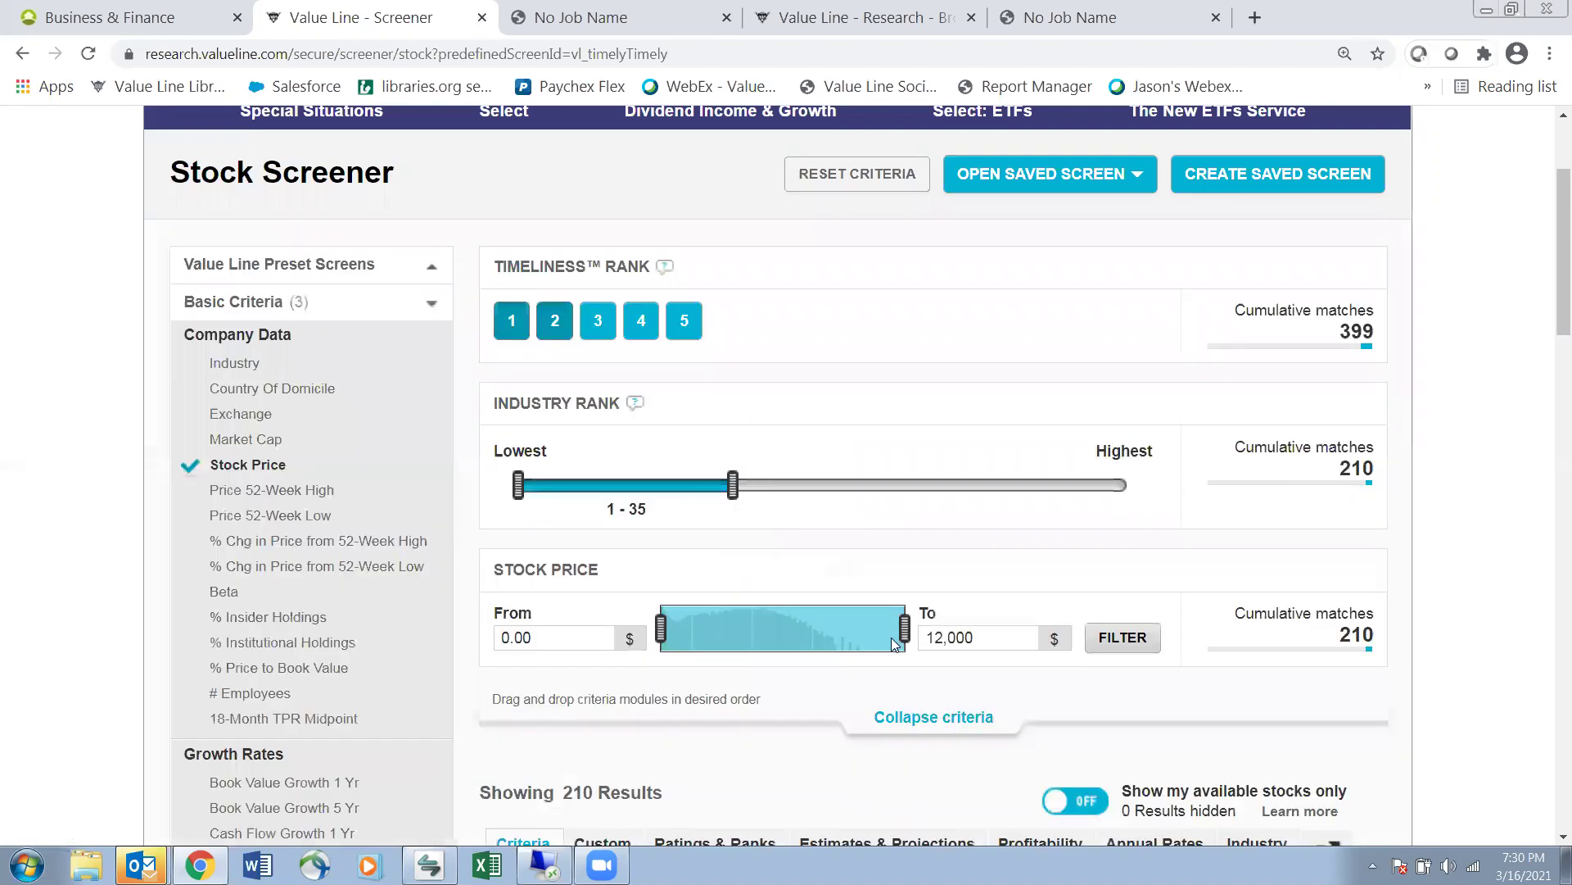
left_click_drag(903, 634, 743, 647)
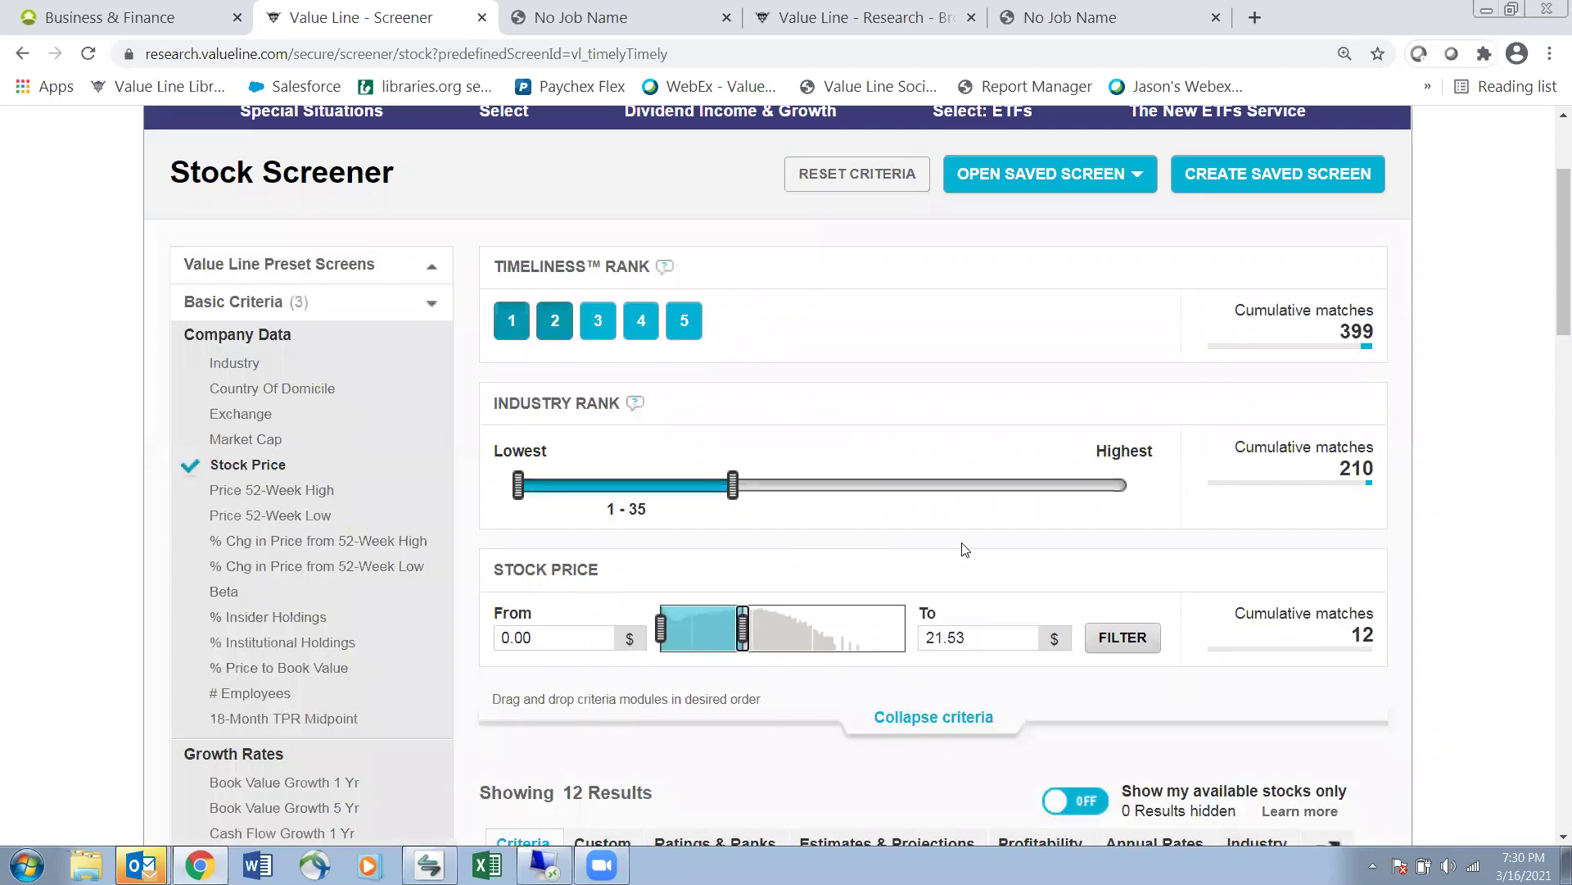
Sort the screened stocks by Timeliness, then open the WideOpenWest Inc. research page with its list of PDF report dates
scroll(965, 550, "down", 3)
scroll(965, 549, "down", 2)
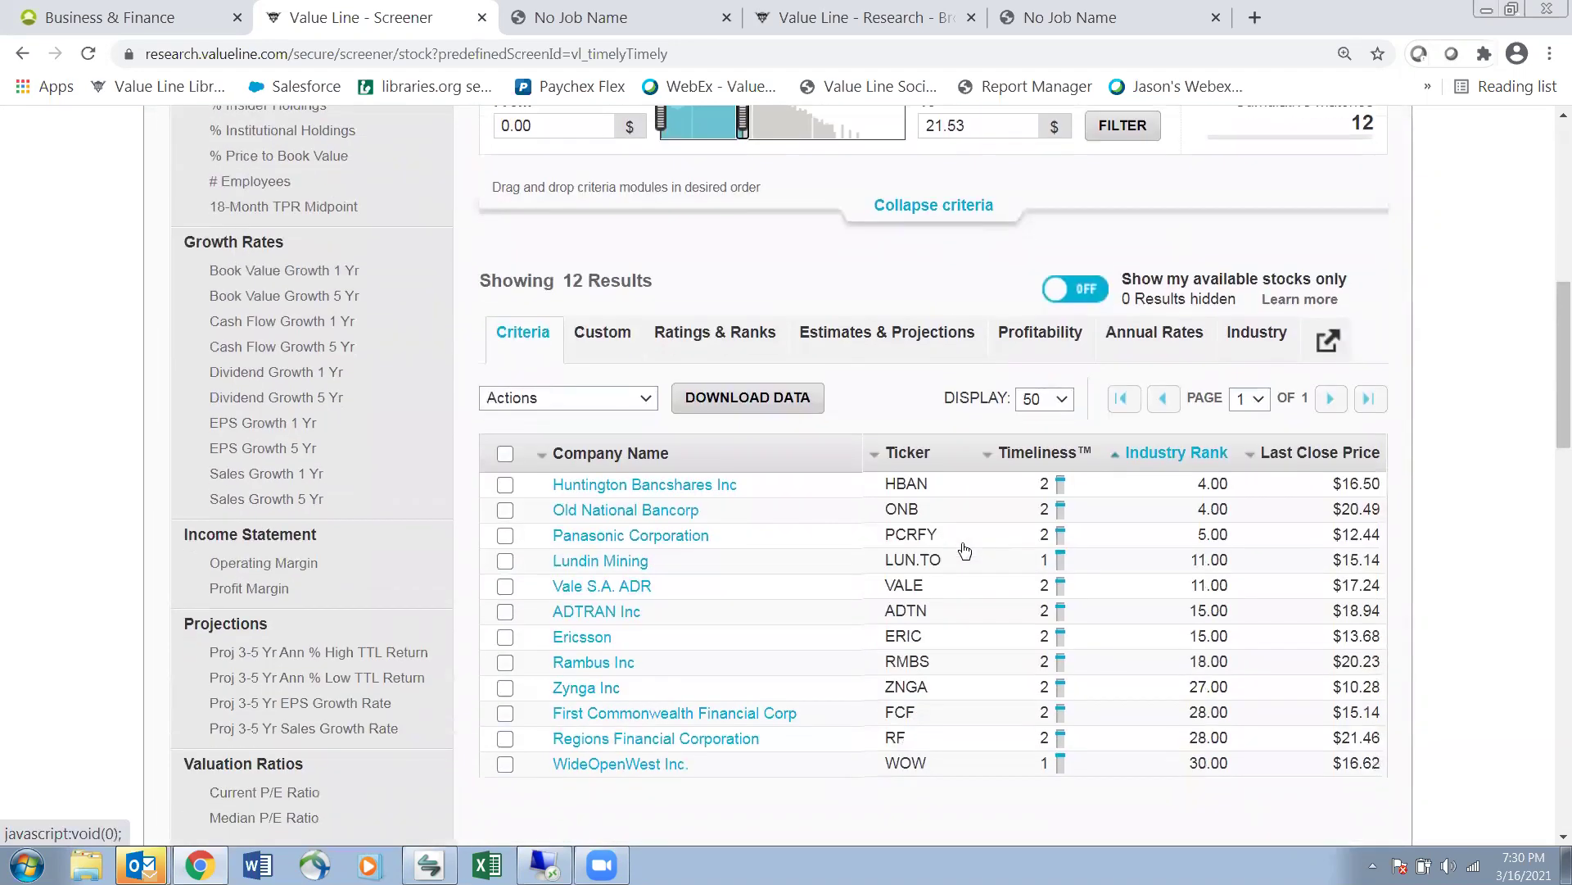
left_click(1028, 456)
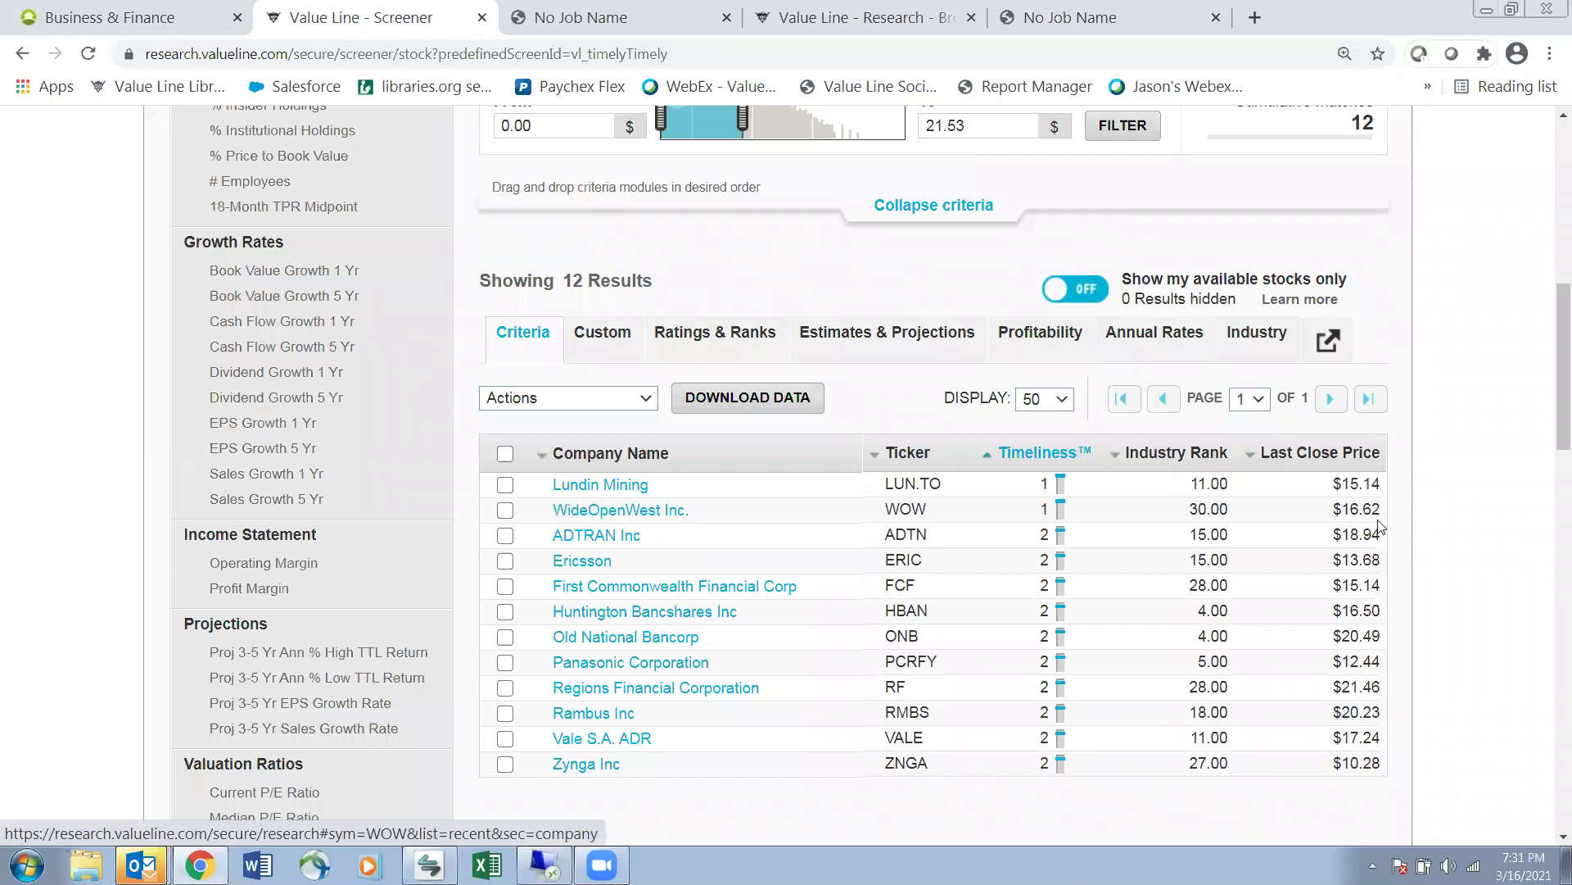
left_click(604, 514)
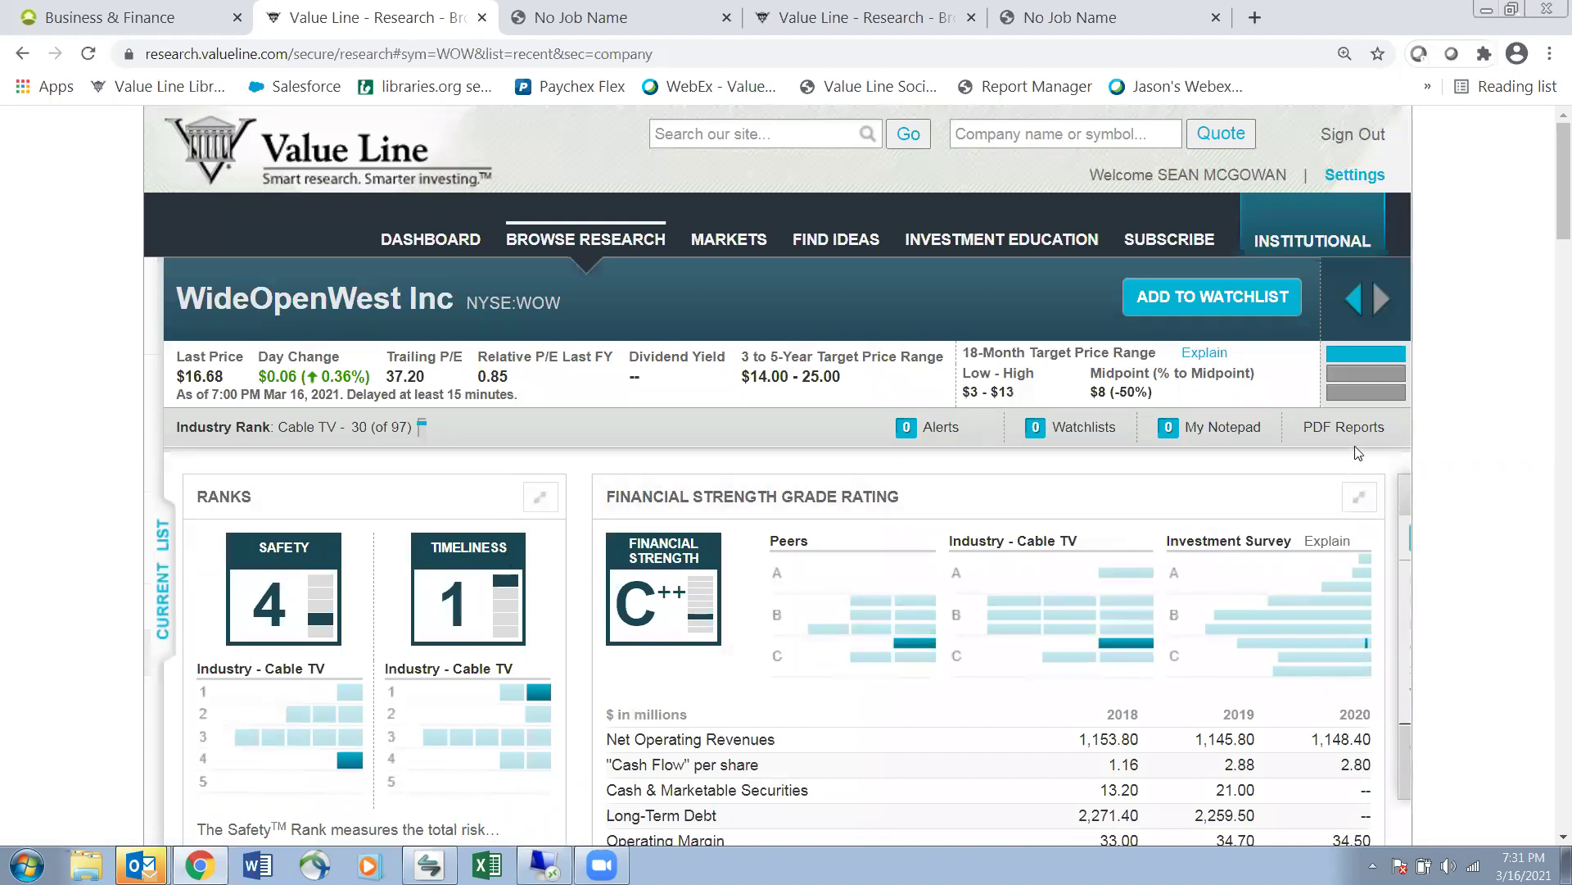
mouse_move(1351, 436)
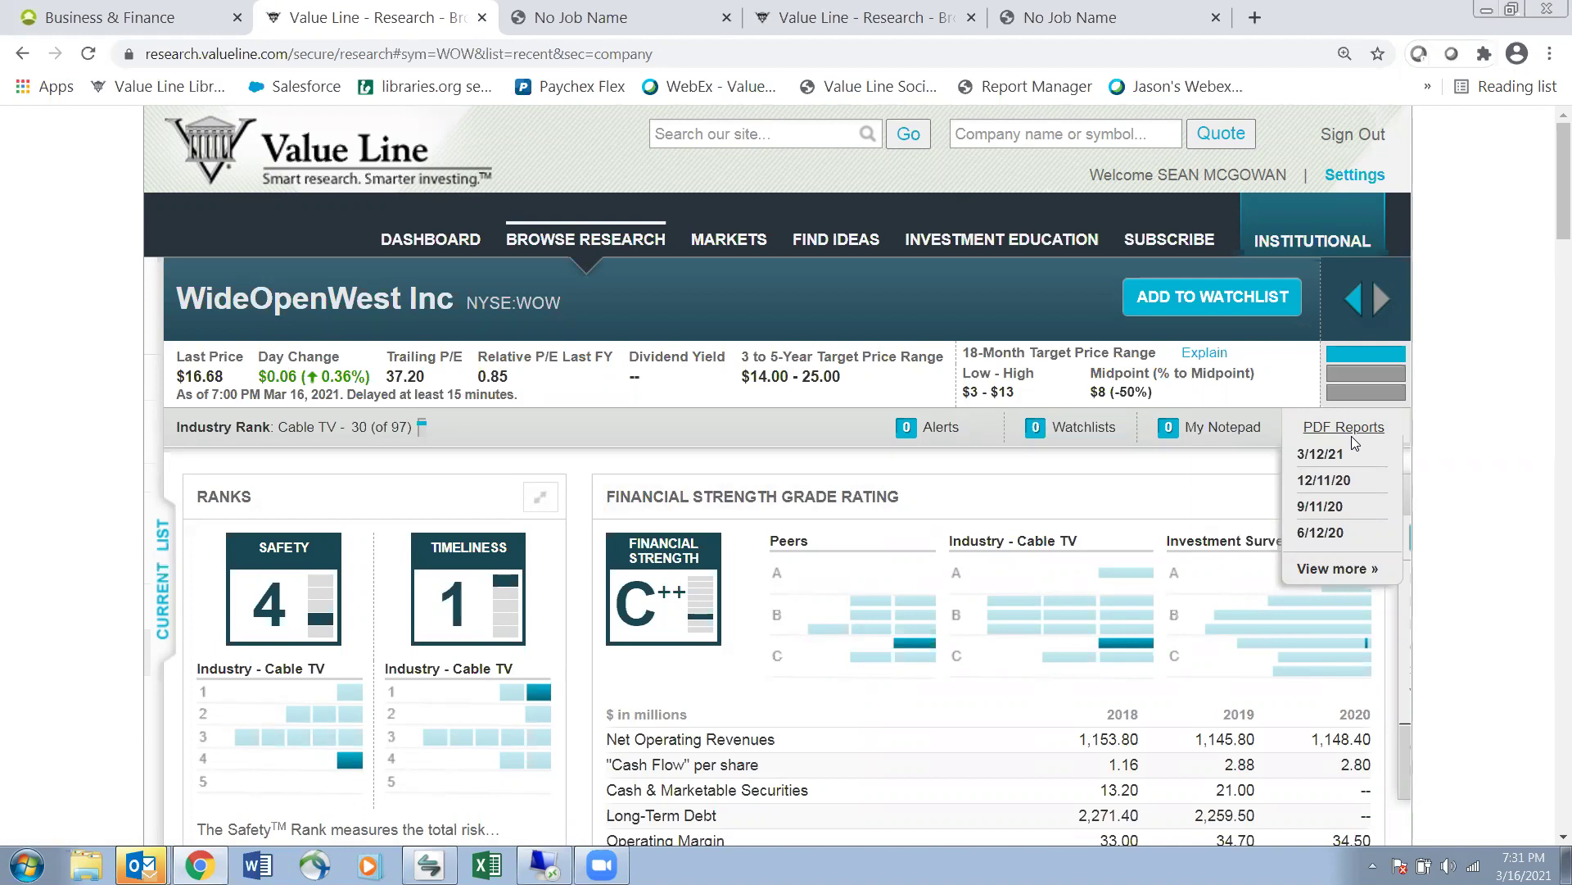
Return to Find Ideas and temporarily mark Model Portfolio and Investment Education with red annotations
left_click(850, 241)
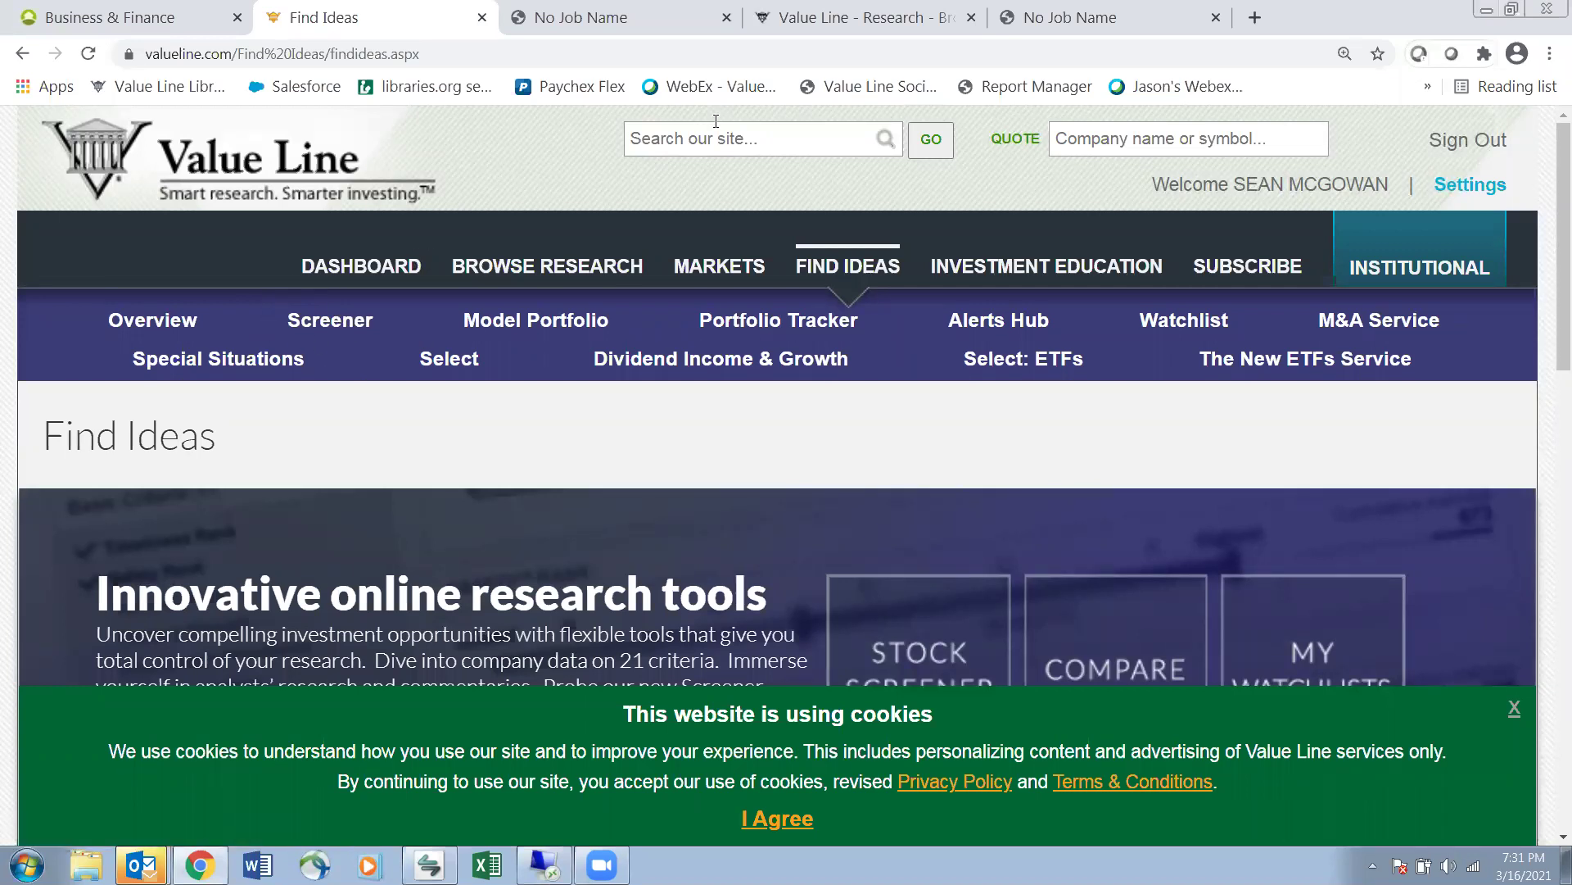
mouse_move(463, 337)
left_mouse_down()
mouse_move(576, 337)
mouse_move(534, 371)
left_mouse_up()
mouse_move(1009, 248)
left_mouse_down()
mouse_move(930, 245)
mouse_move(963, 285)
mouse_move(1097, 290)
mouse_move(1176, 250)
mouse_move(1009, 244)
left_mouse_up()
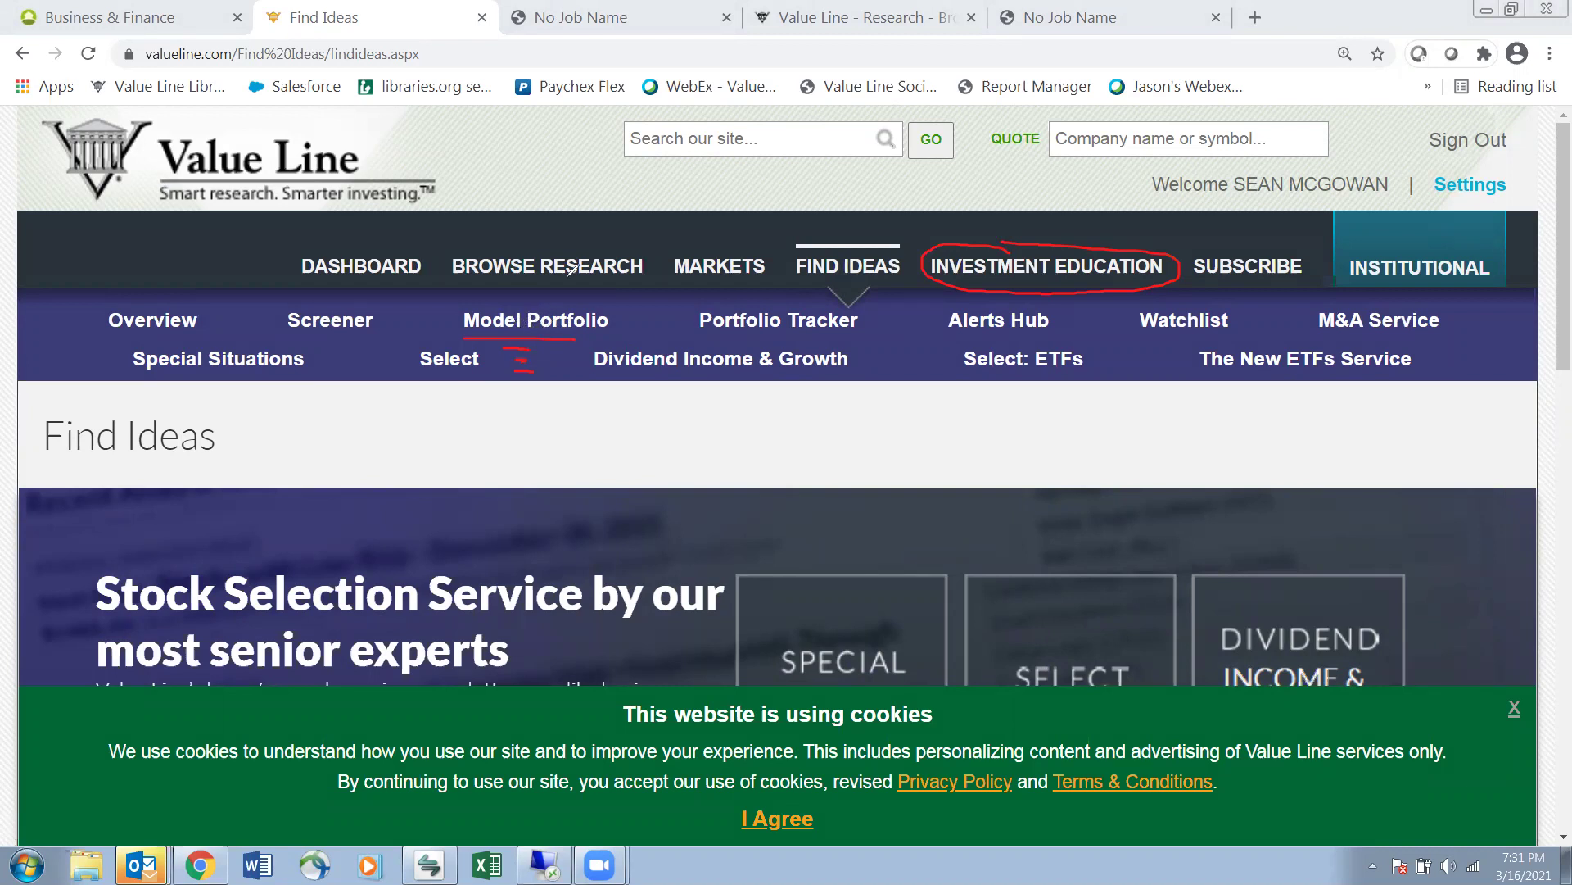
key("ctrl+z")
key("ctrl+z")
key("ctrl+z")
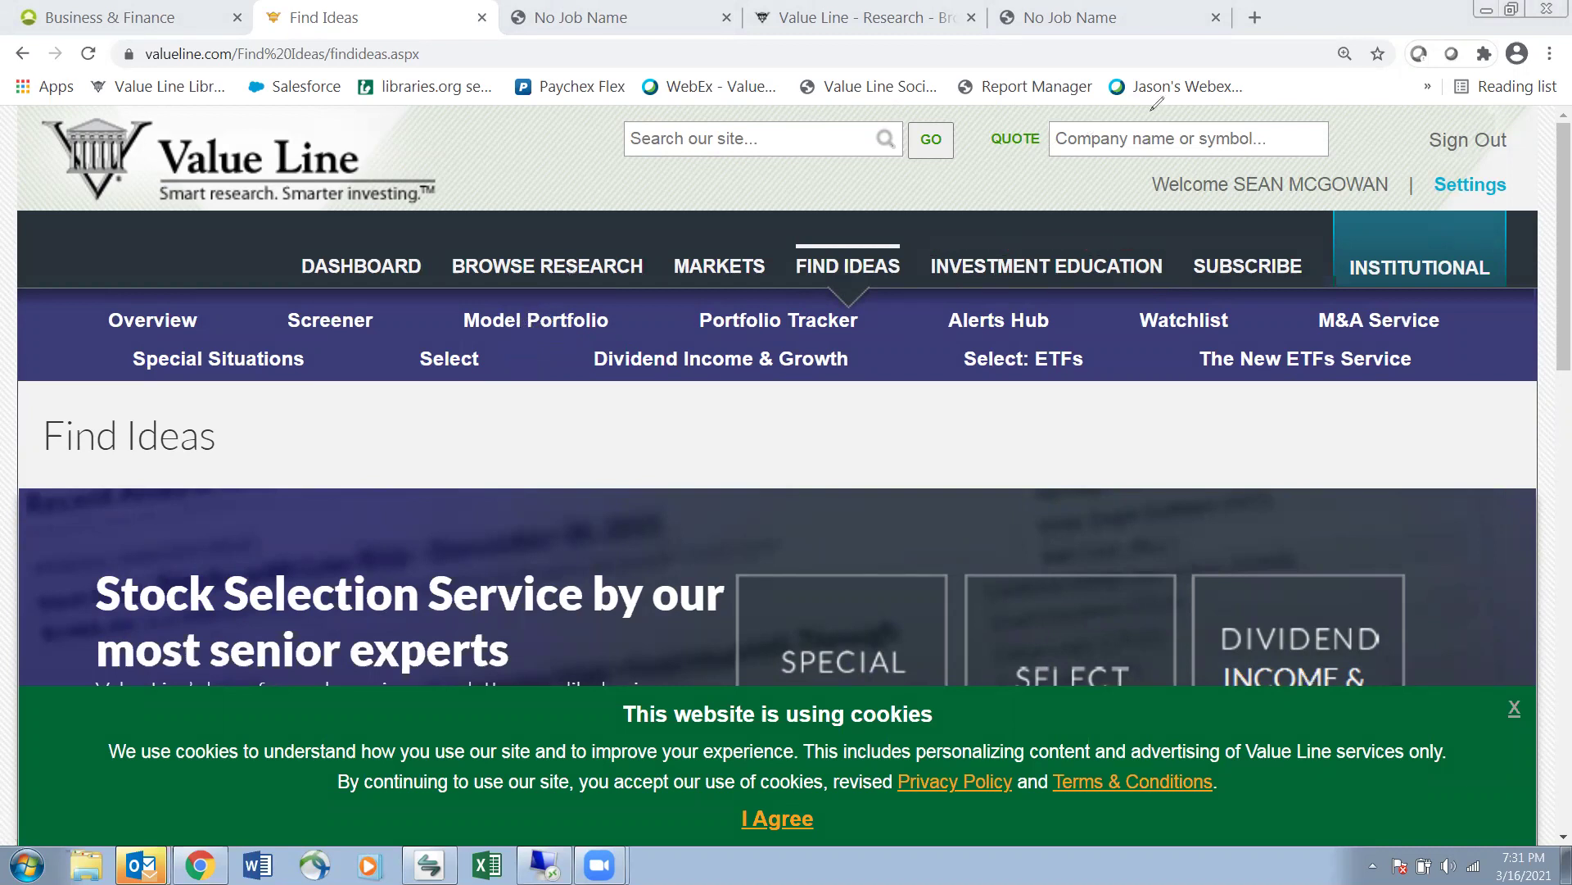
Open the Model Portfolios section and examine Portfolio I's commentary and its table of stocks with above-average year-ahead price potential
left_click(565, 322)
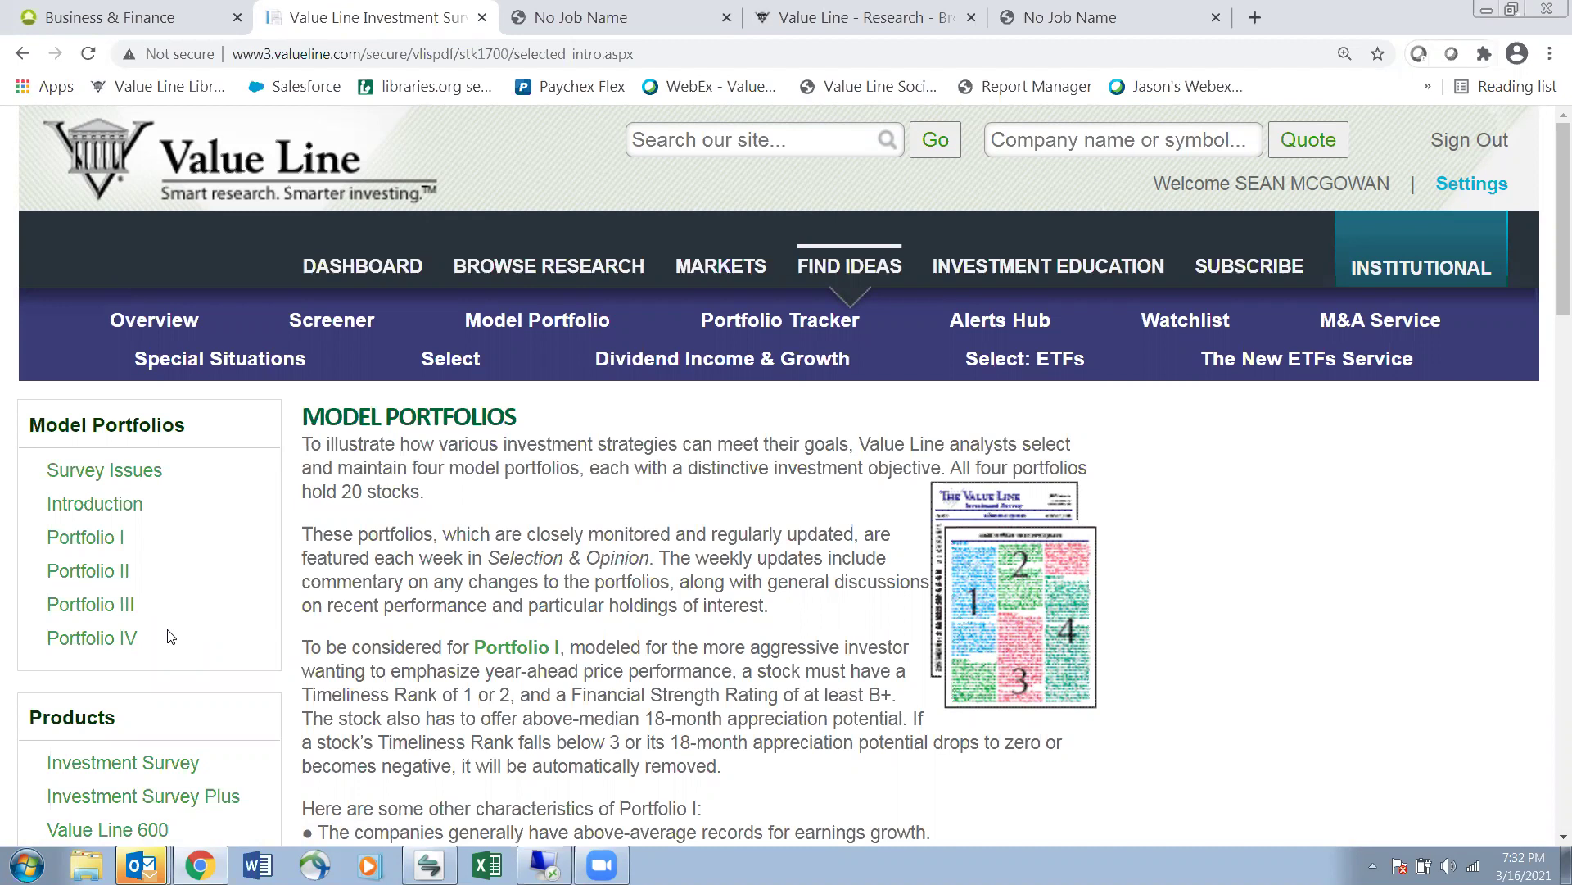
left_click(102, 539)
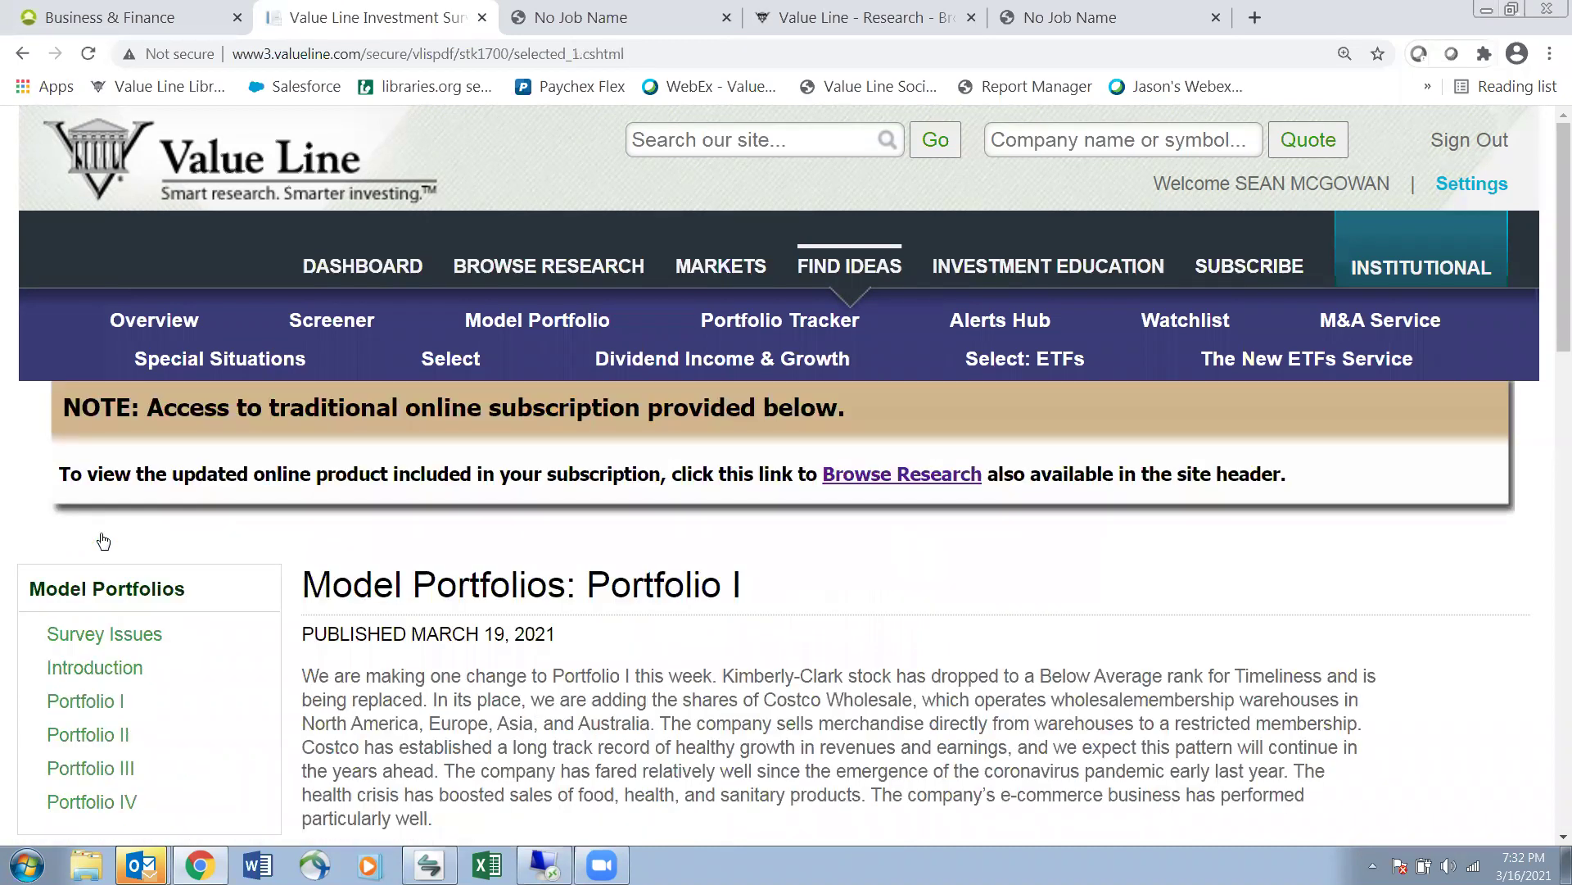
scroll(609, 606, "down", 4)
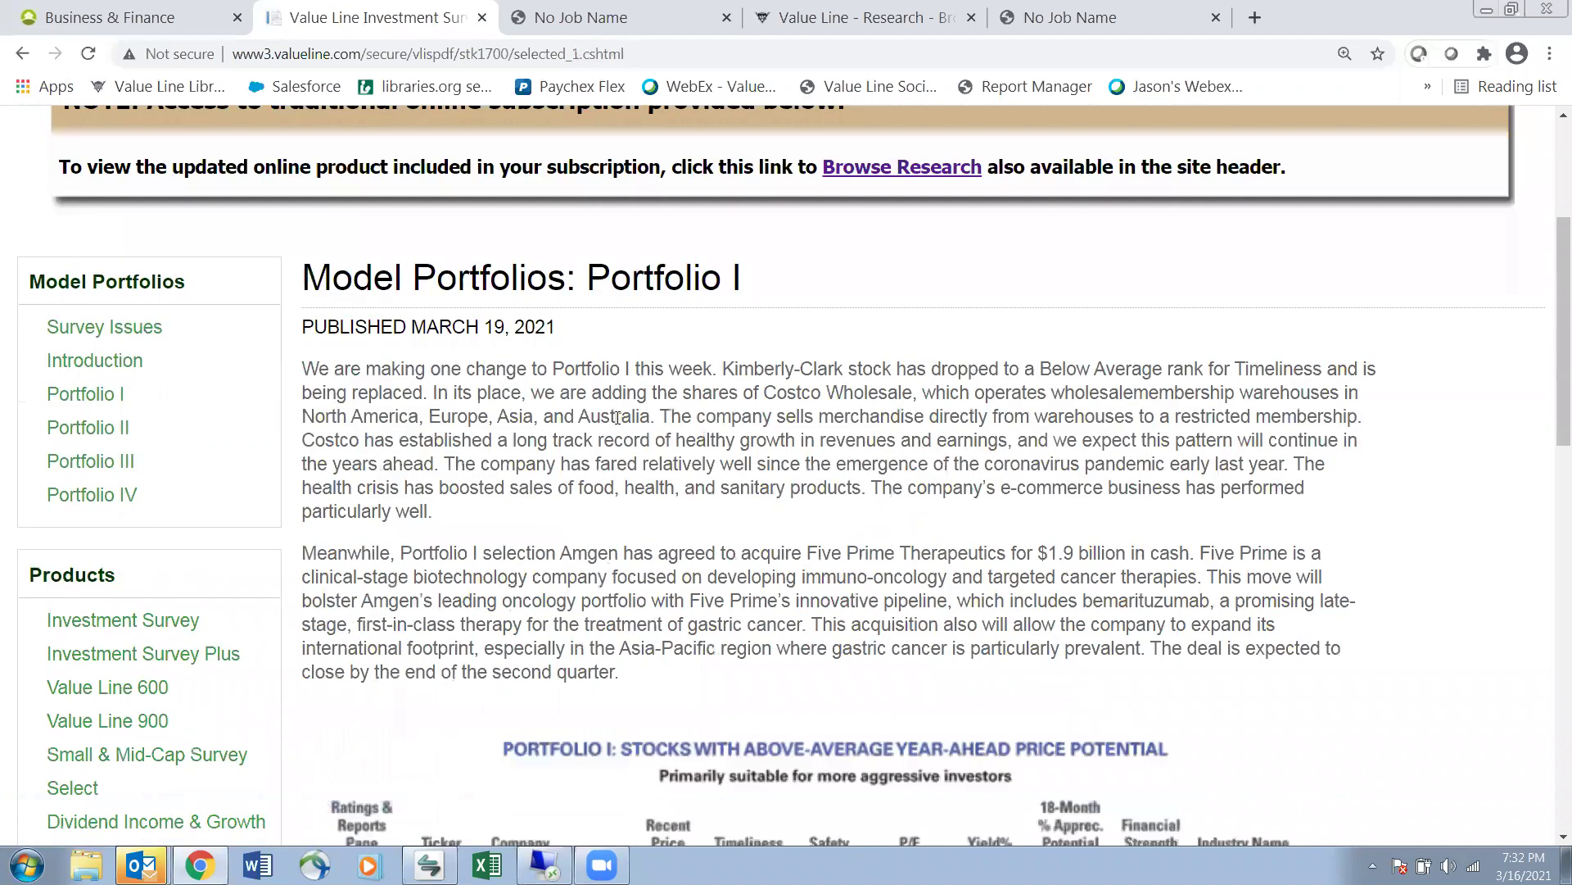
scroll(615, 514, "down", 1)
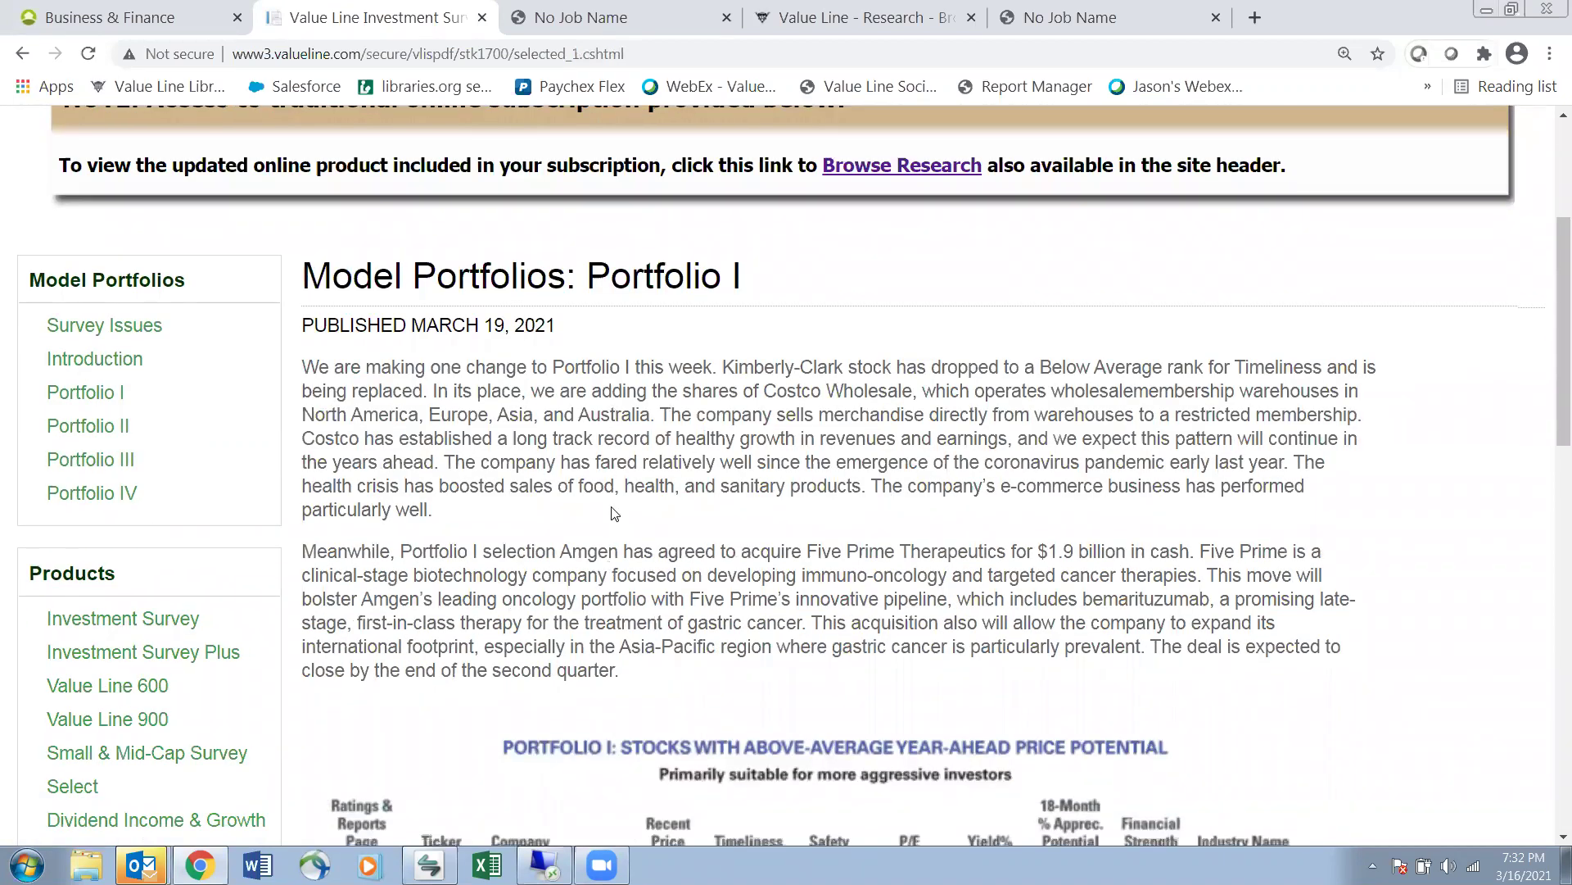
scroll(613, 508, "down", 4)
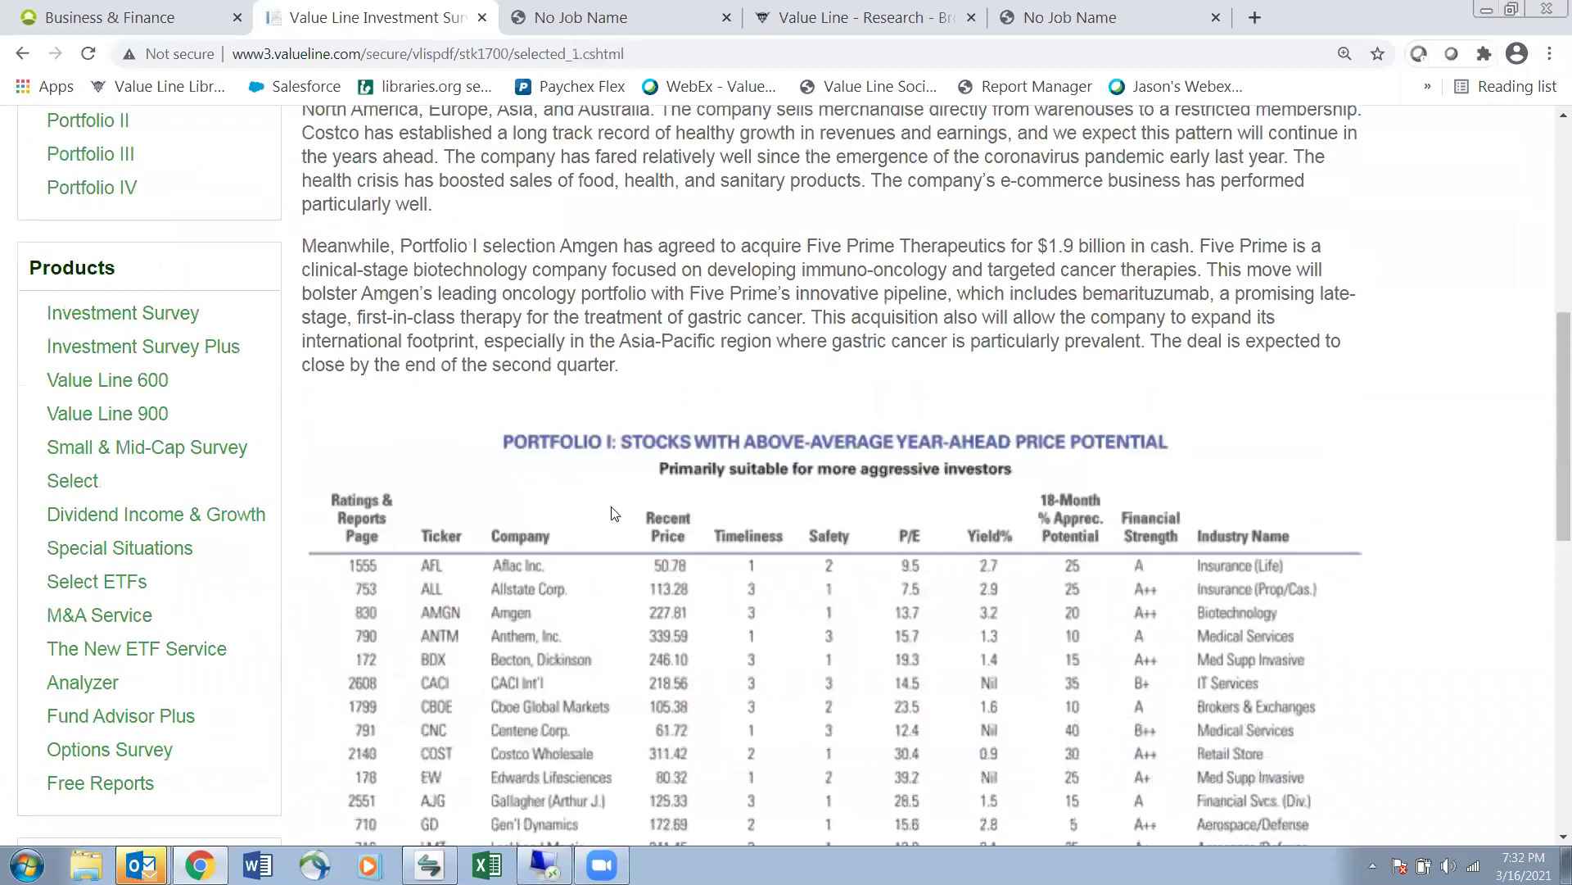
scroll(614, 513, "down", 1)
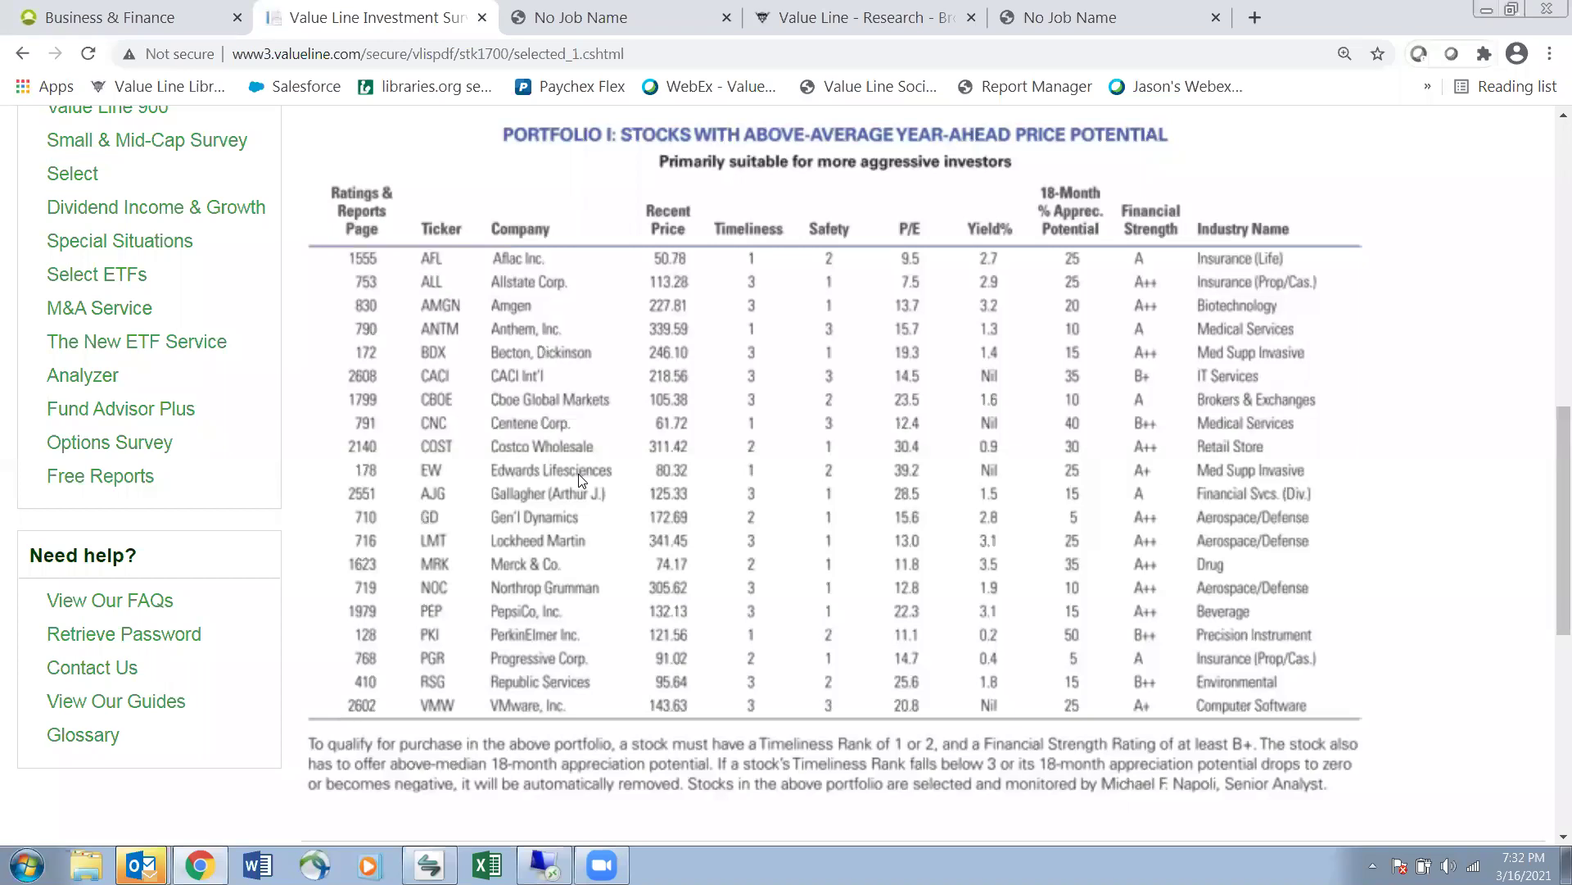
scroll(581, 479, "up", 3)
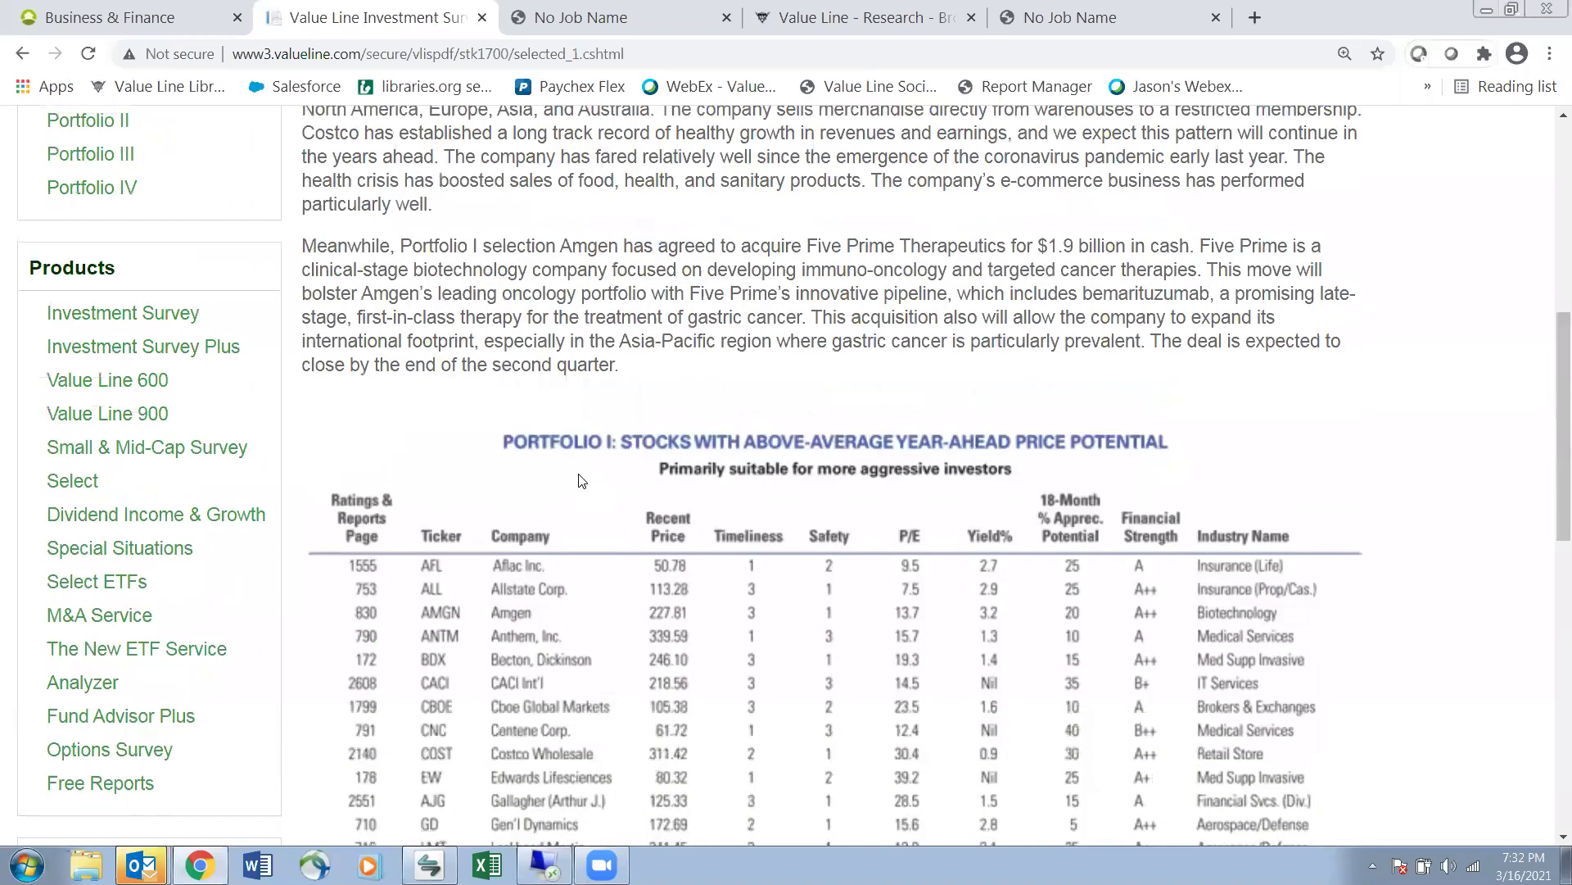
scroll(581, 479, "up", 2)
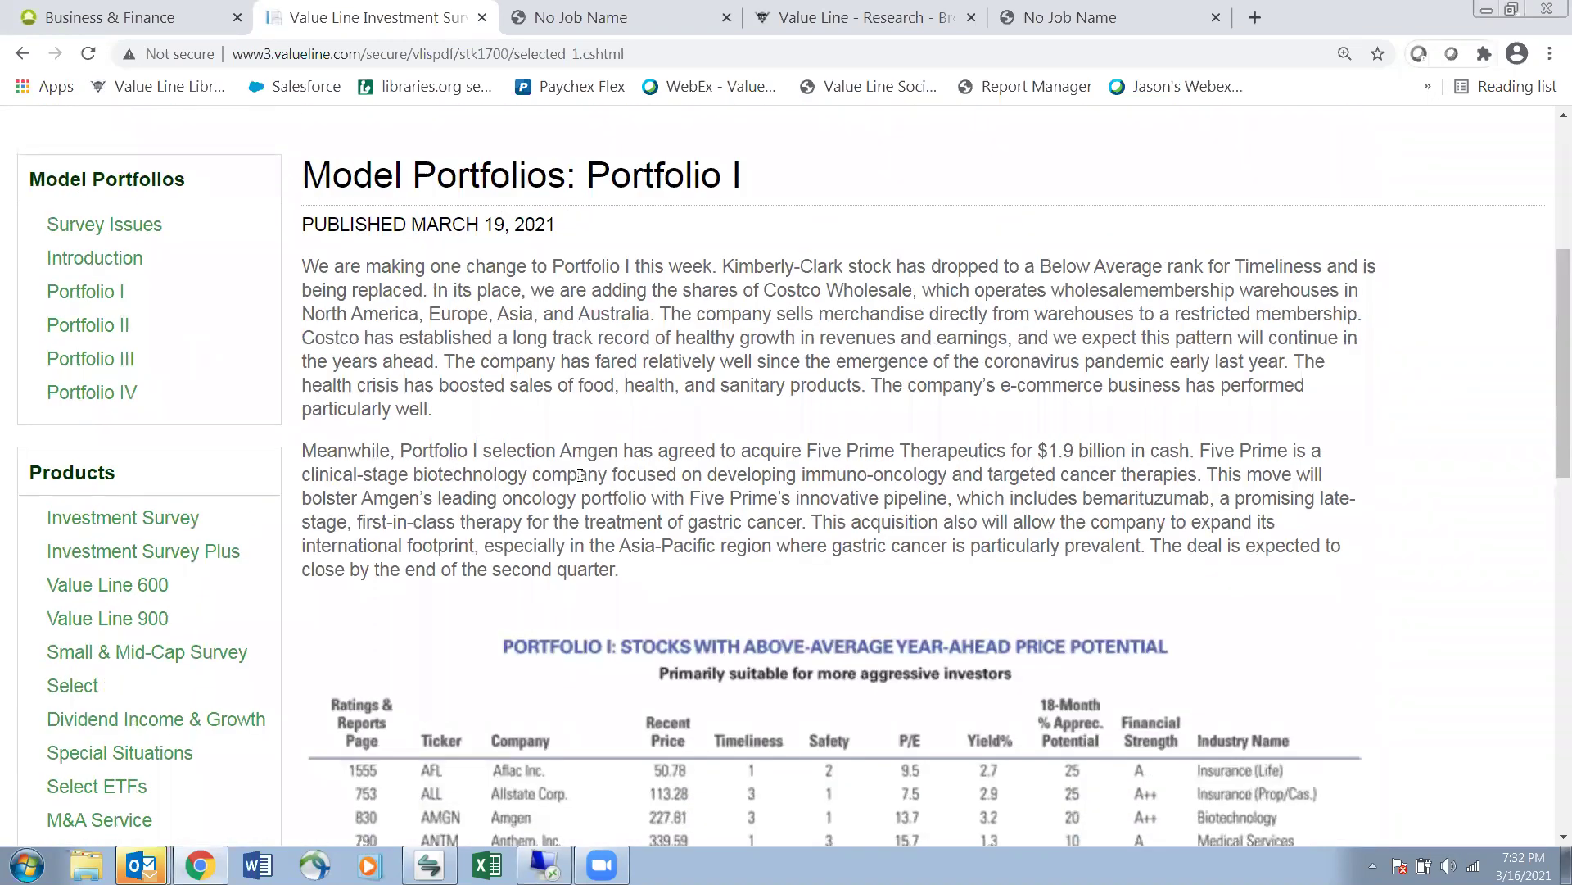
scroll(673, 421, "down", 1)
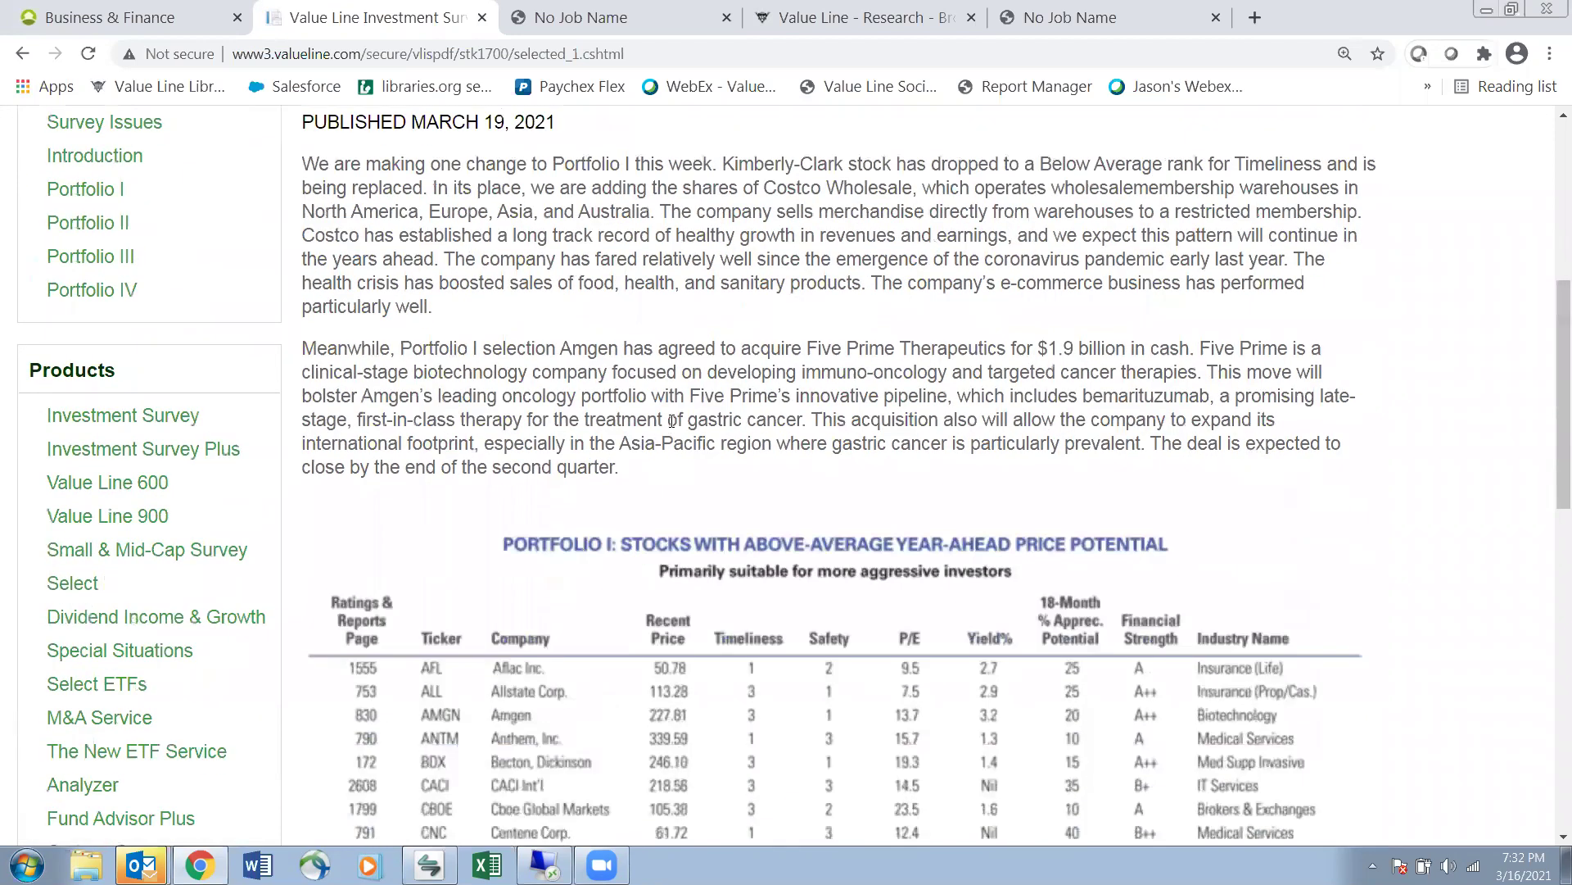
scroll(671, 421, "down", 2)
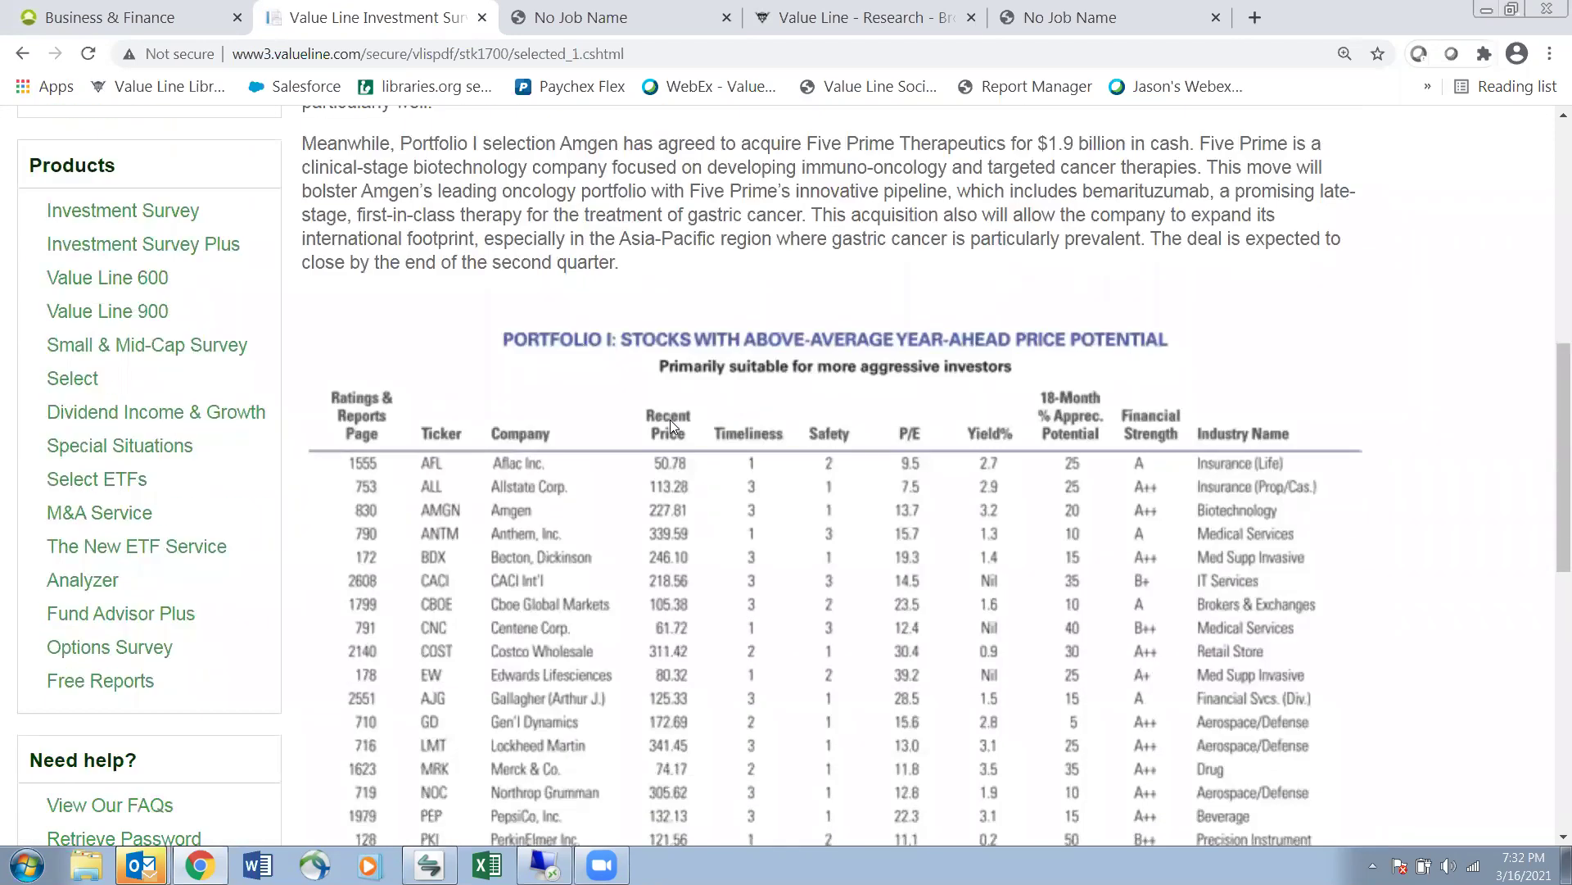
scroll(670, 419, "down", 1)
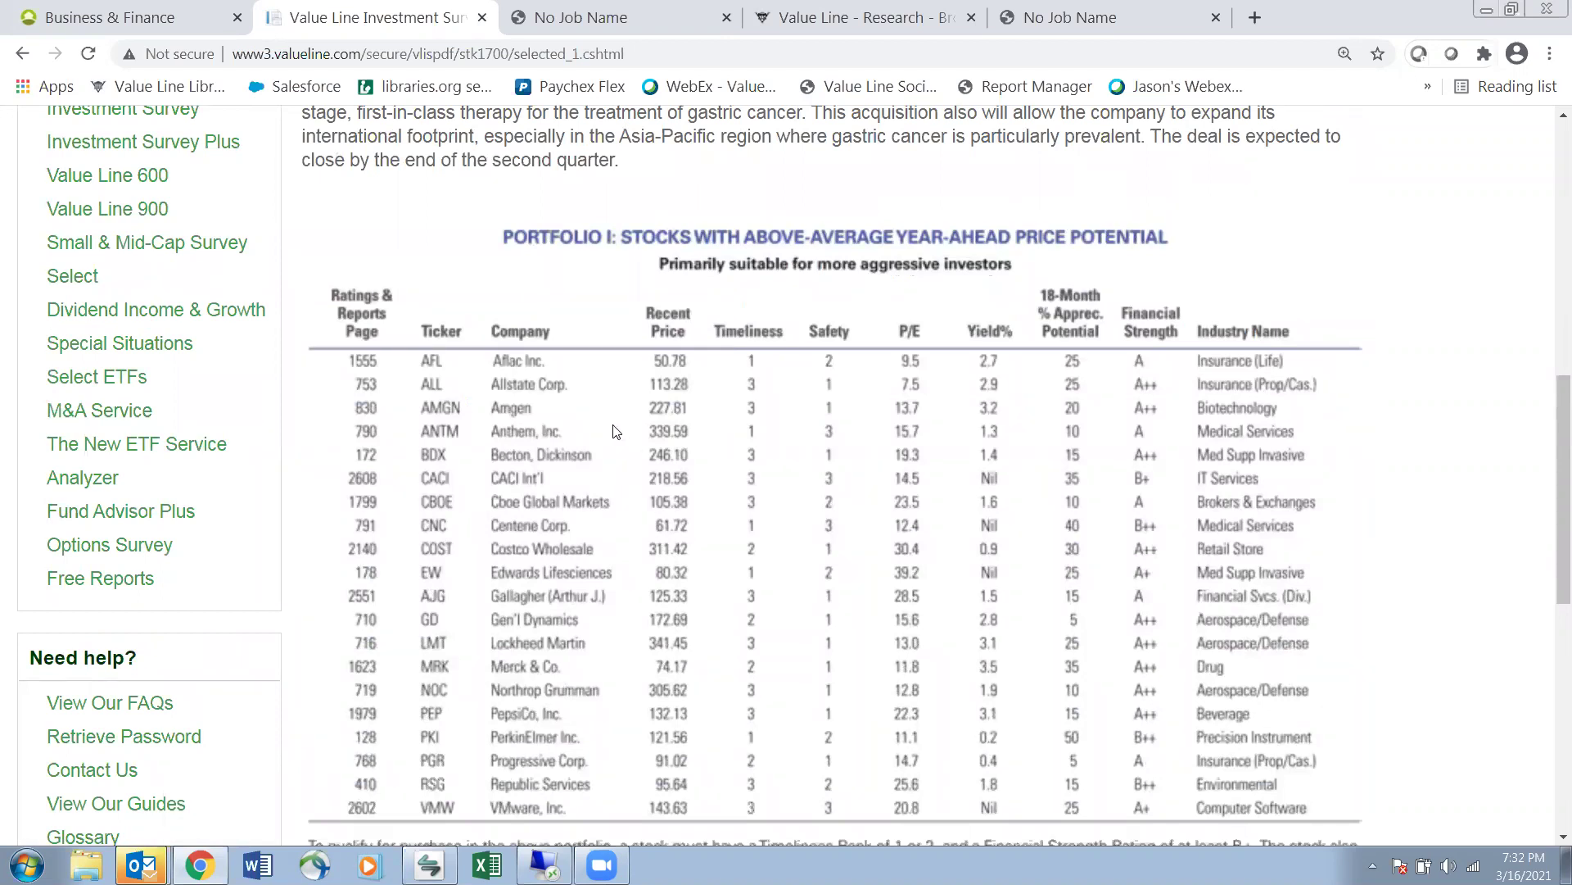
Open Portfolio II and view its table of stocks for income and potential price appreciation
scroll(616, 432, "up", 8)
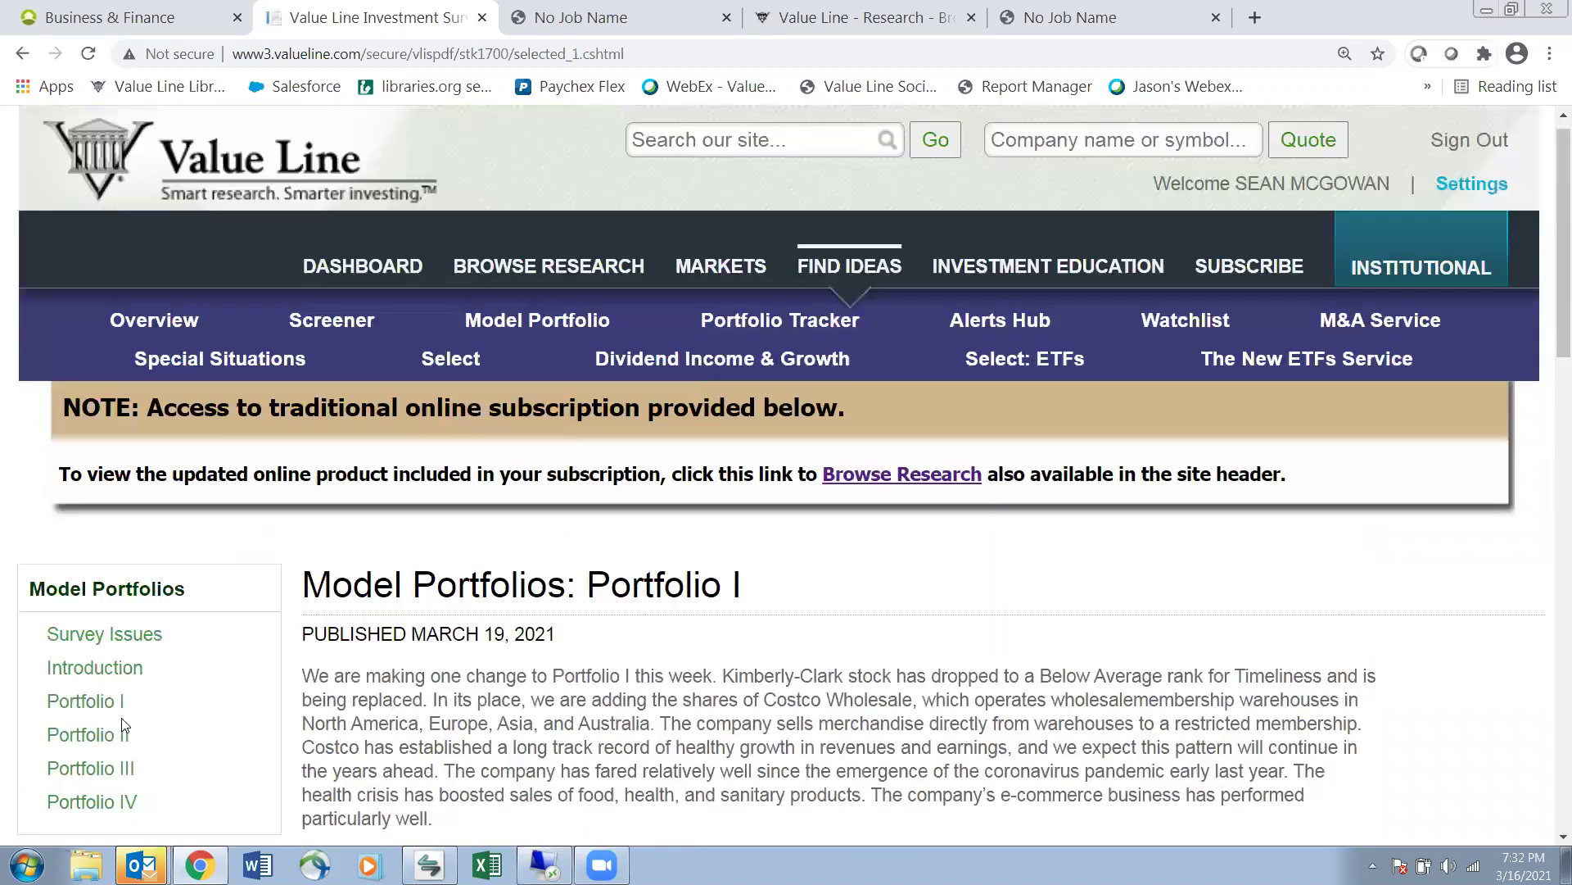
left_click(114, 734)
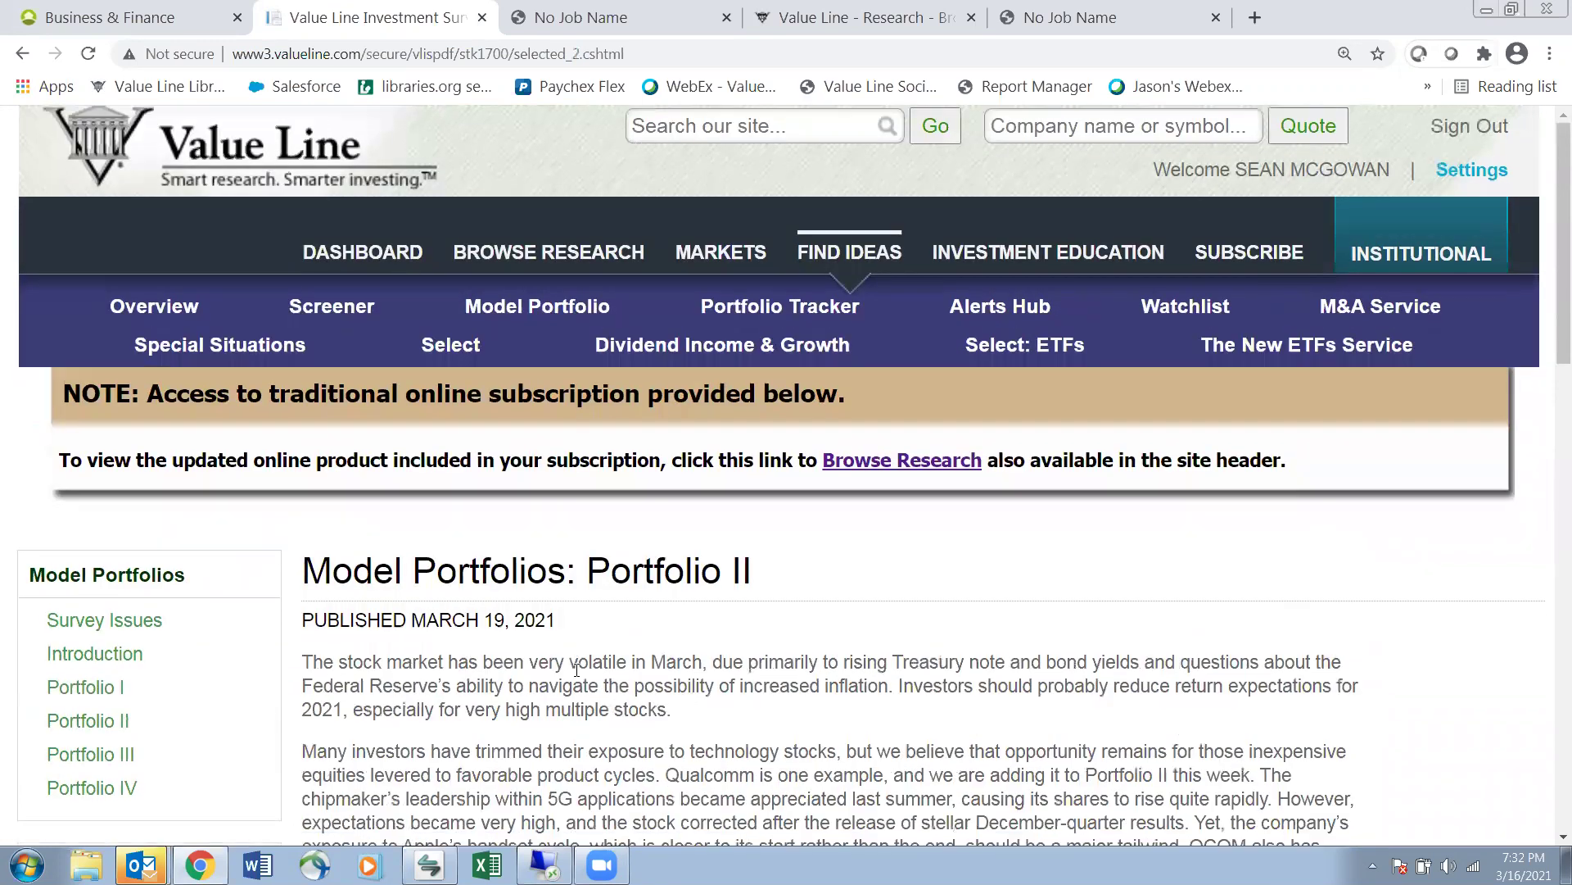
scroll(577, 669, "down", 7)
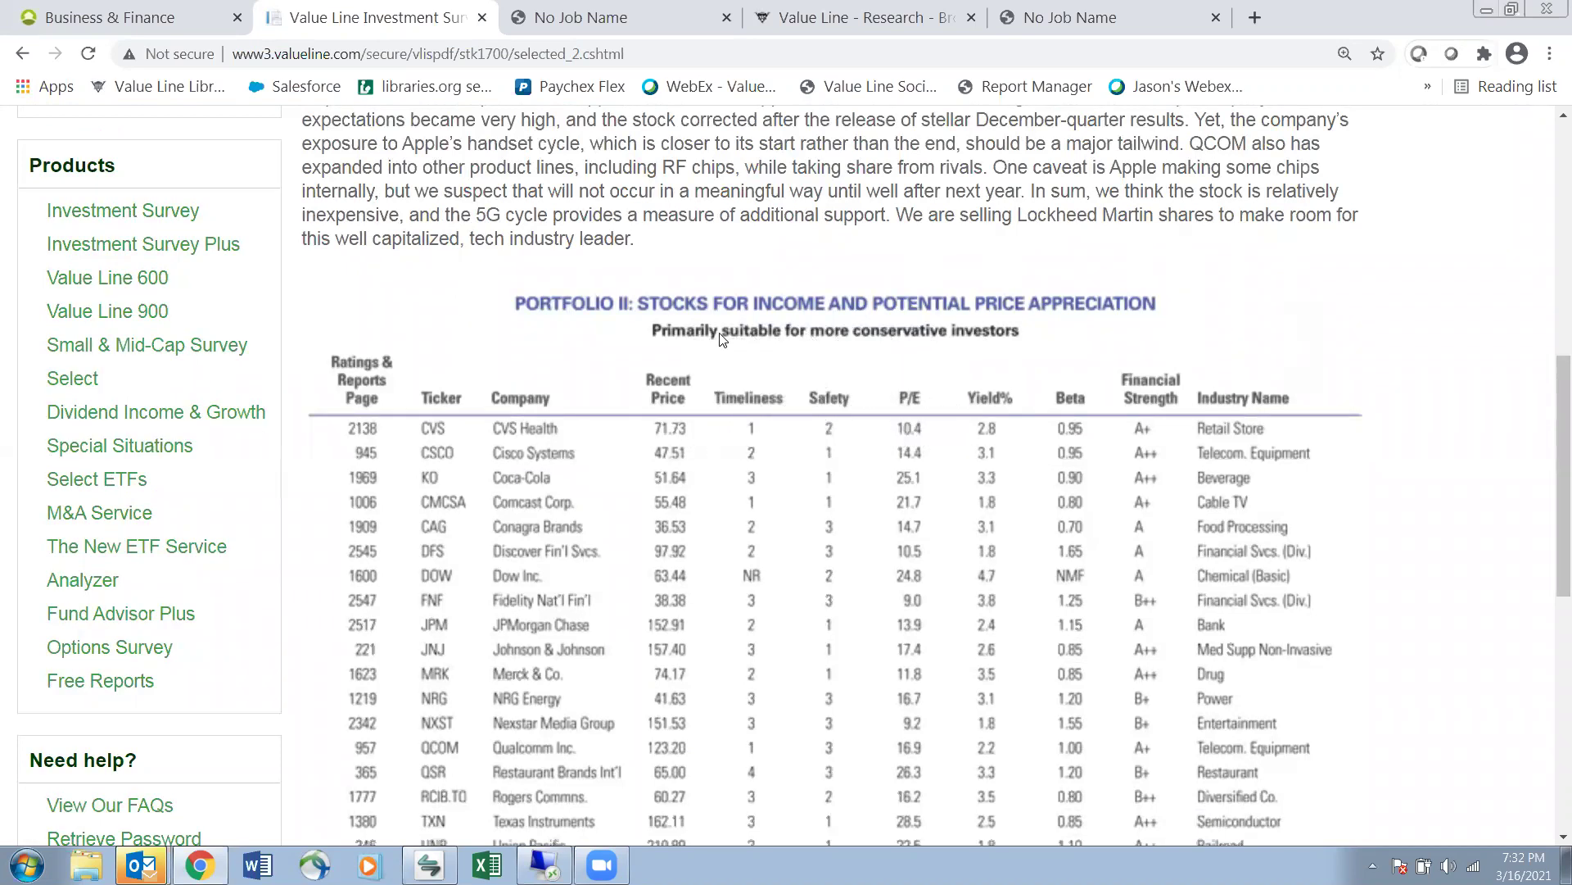
Open Portfolio III and examine its table of stocks with long-term price growth potential
scroll(348, 340, "up", 5)
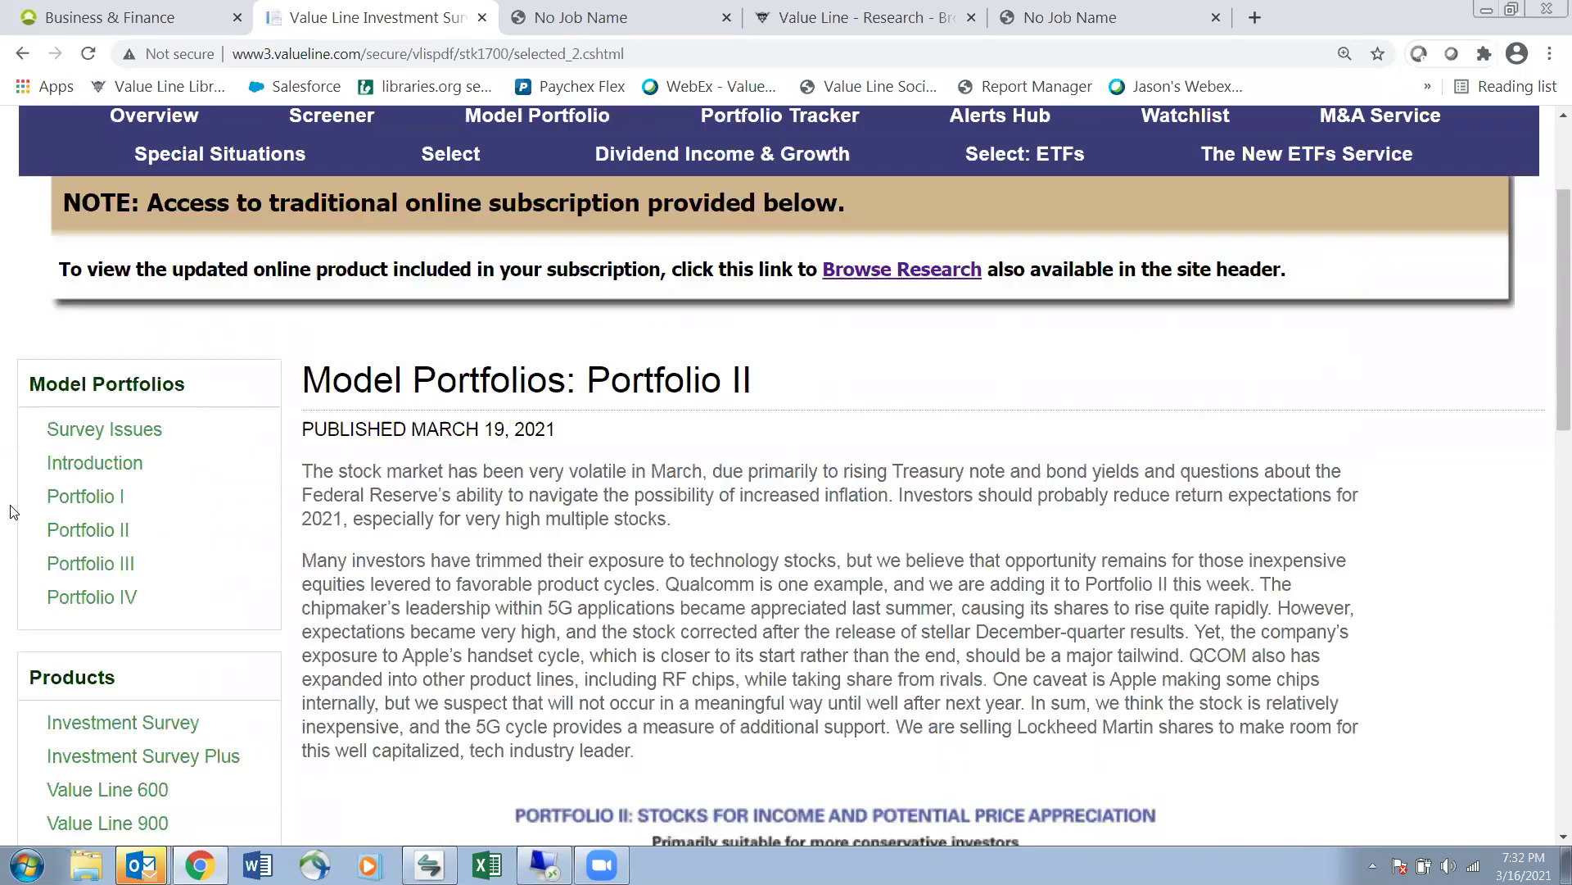
left_click(75, 562)
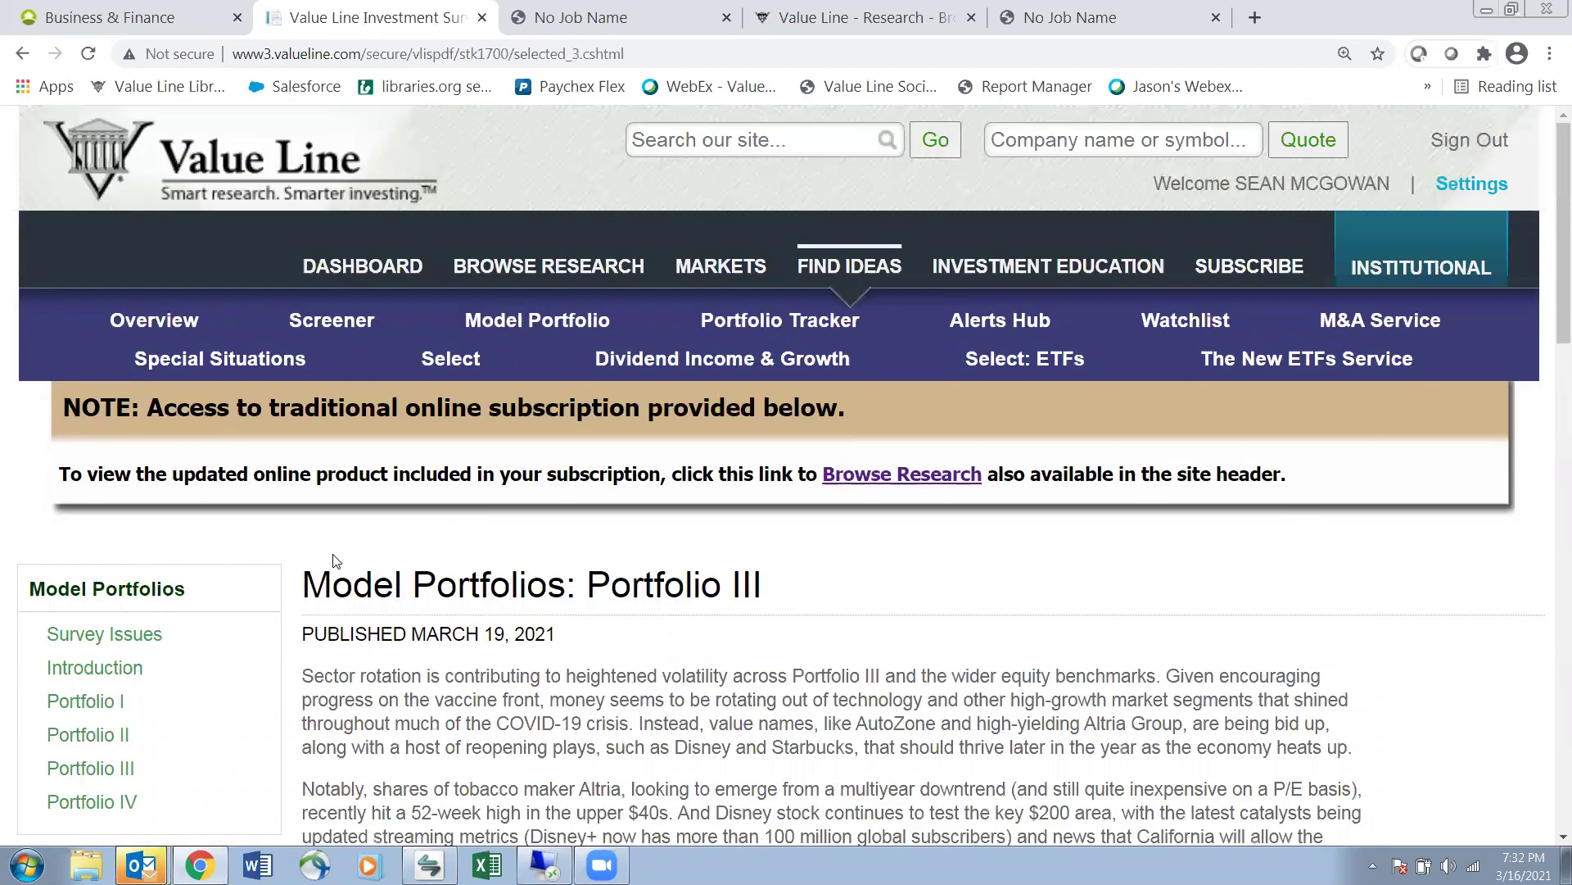
scroll(843, 344, "down", 8)
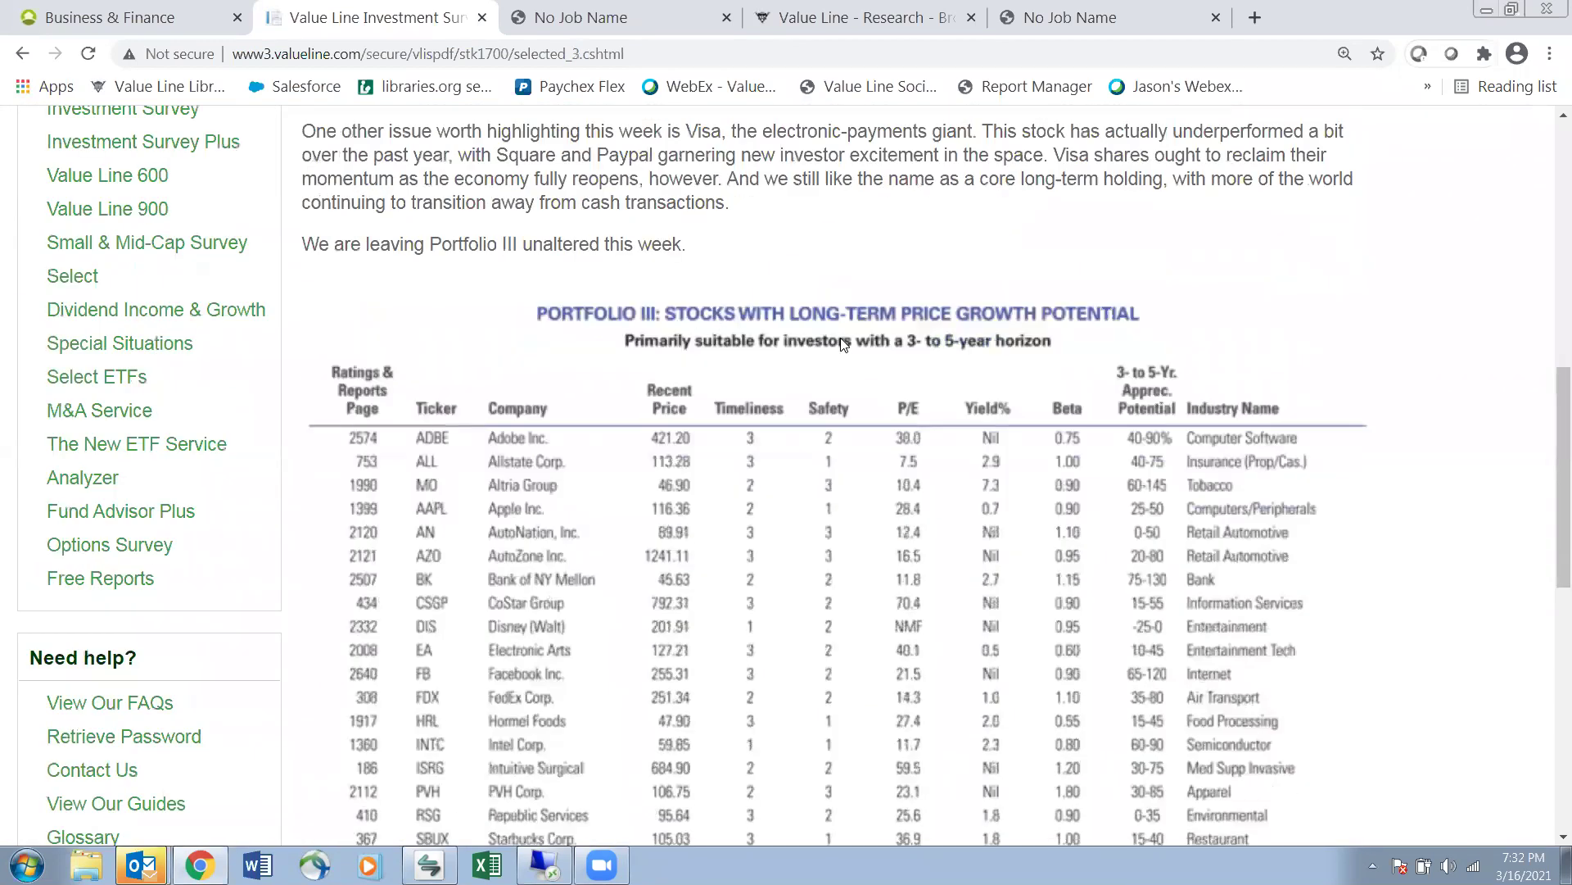
scroll(844, 344, "down", 1)
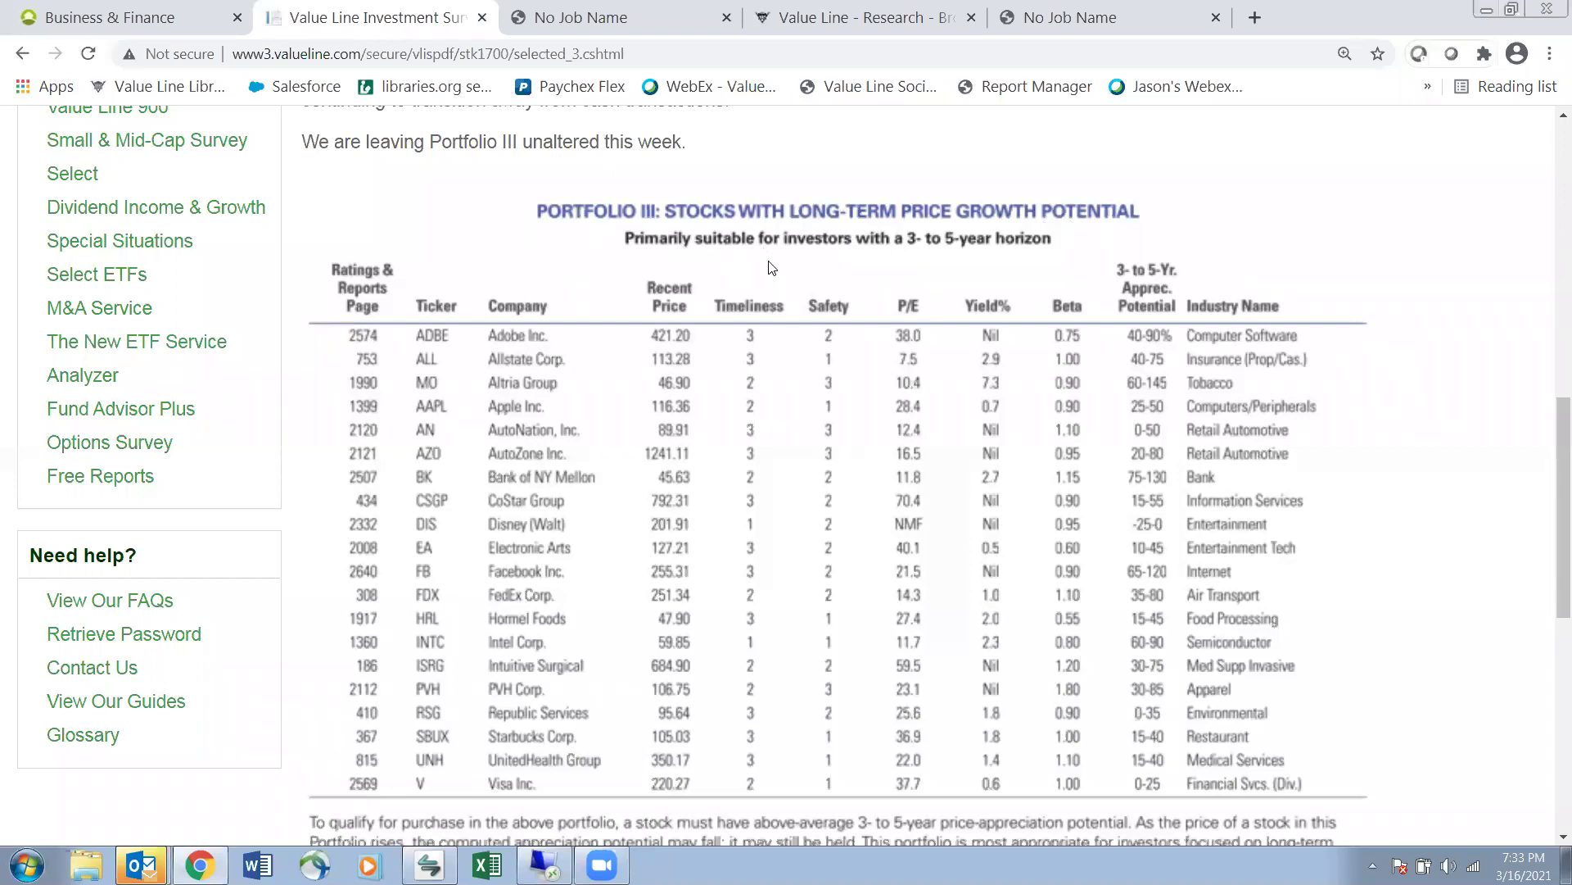
Open Portfolio IV and look through its published commentary
scroll(770, 266, "up", 6)
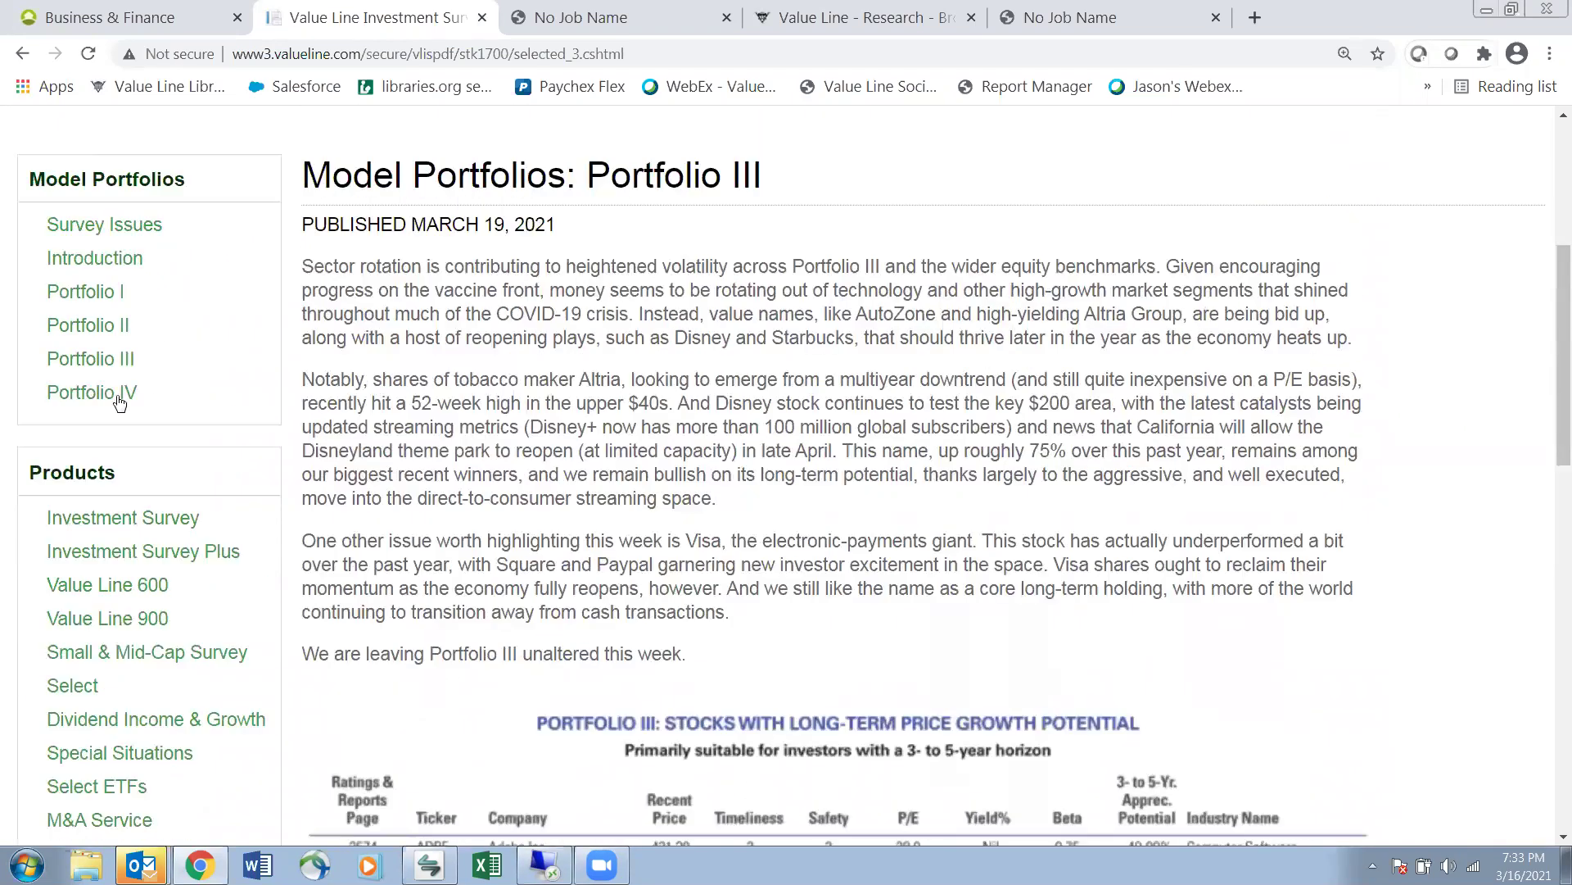
left_click(115, 396)
scroll(756, 456, "down", 7)
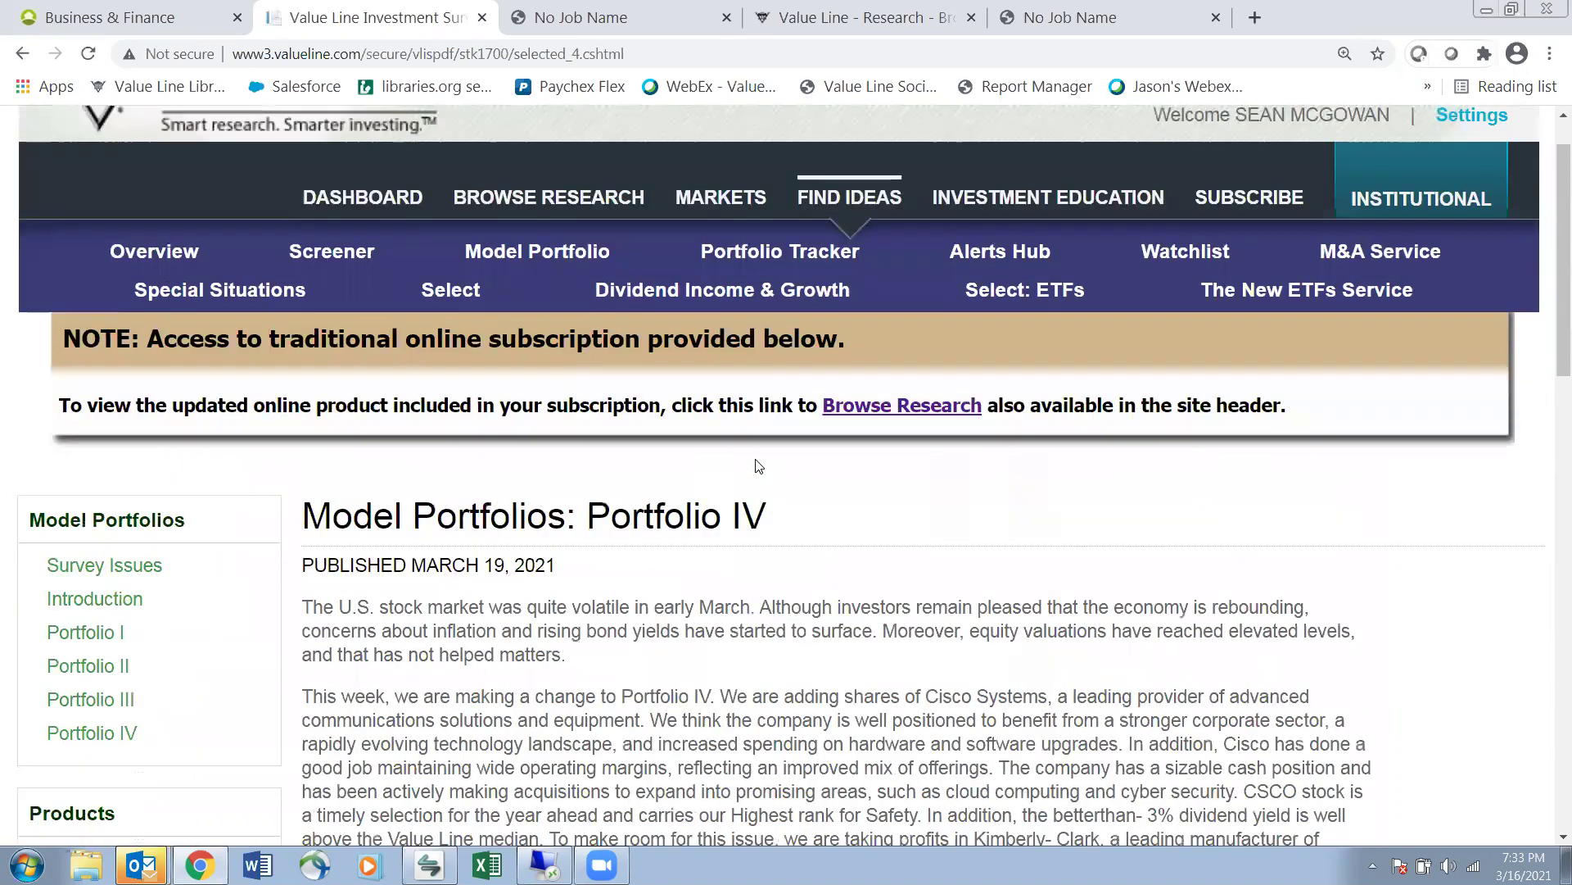
Examine Portfolio IV's table of stocks with above-average dividend yields and return to the dashboard
scroll(757, 455, "down", 2)
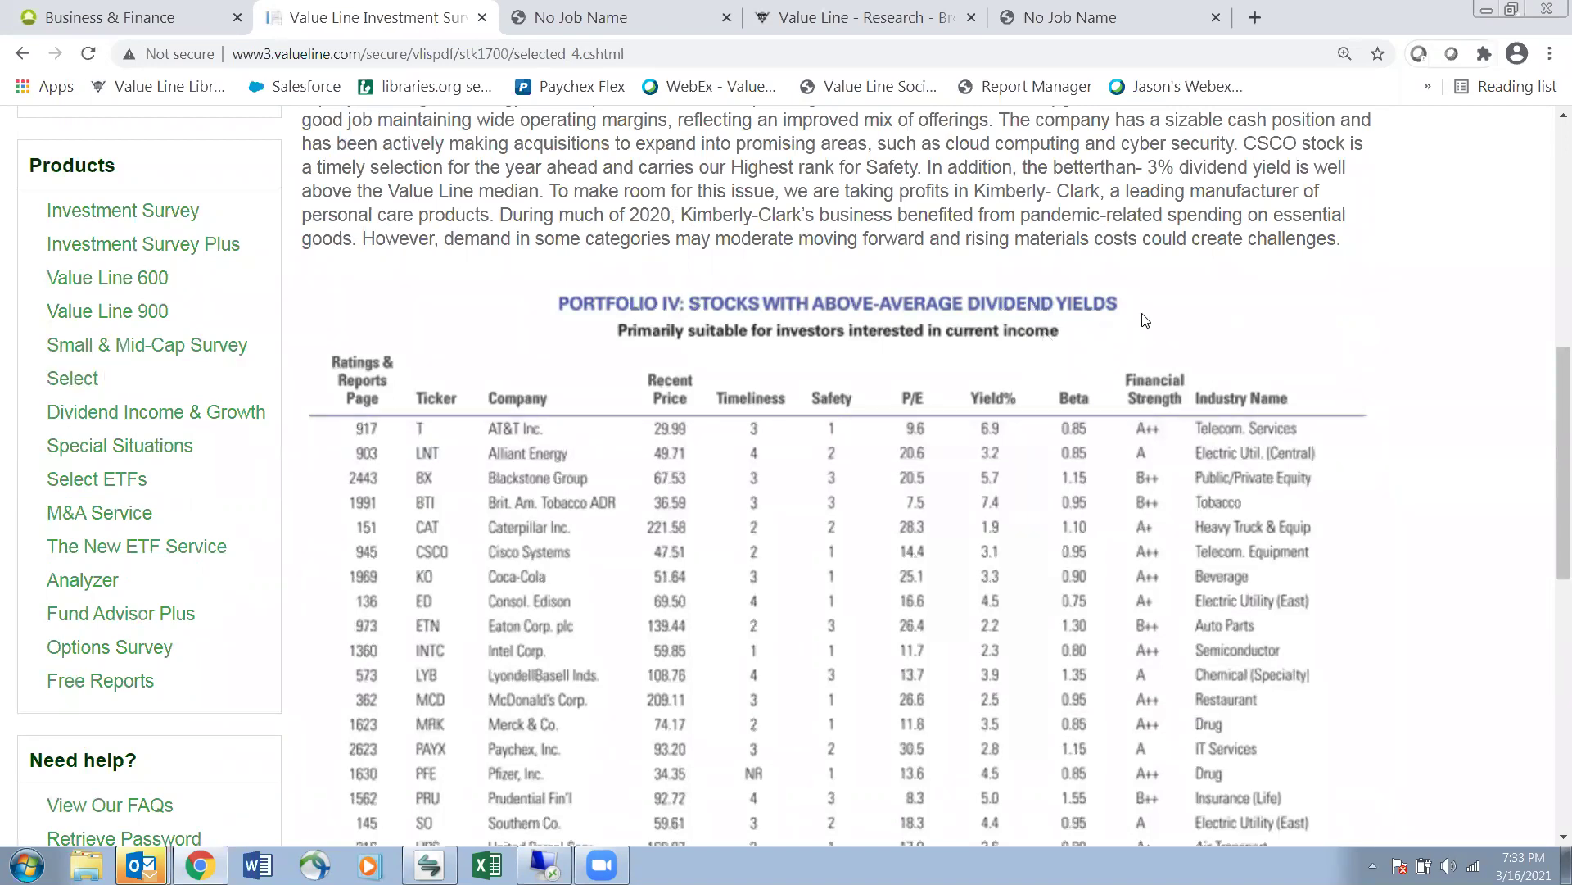
scroll(1189, 312, "down", 1)
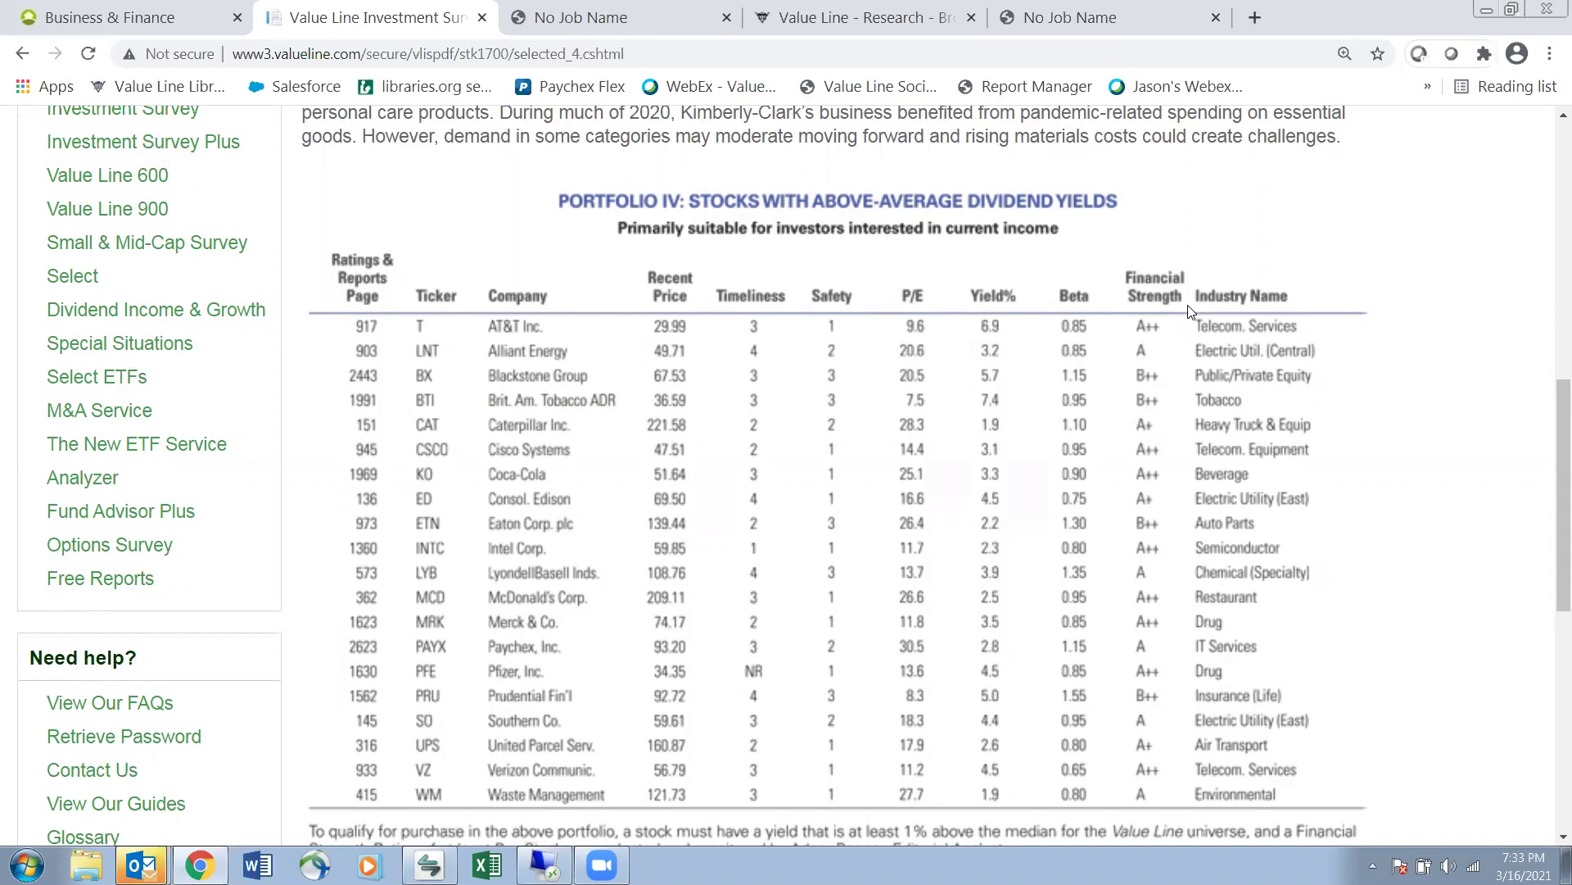
scroll(1190, 311, "up", 10)
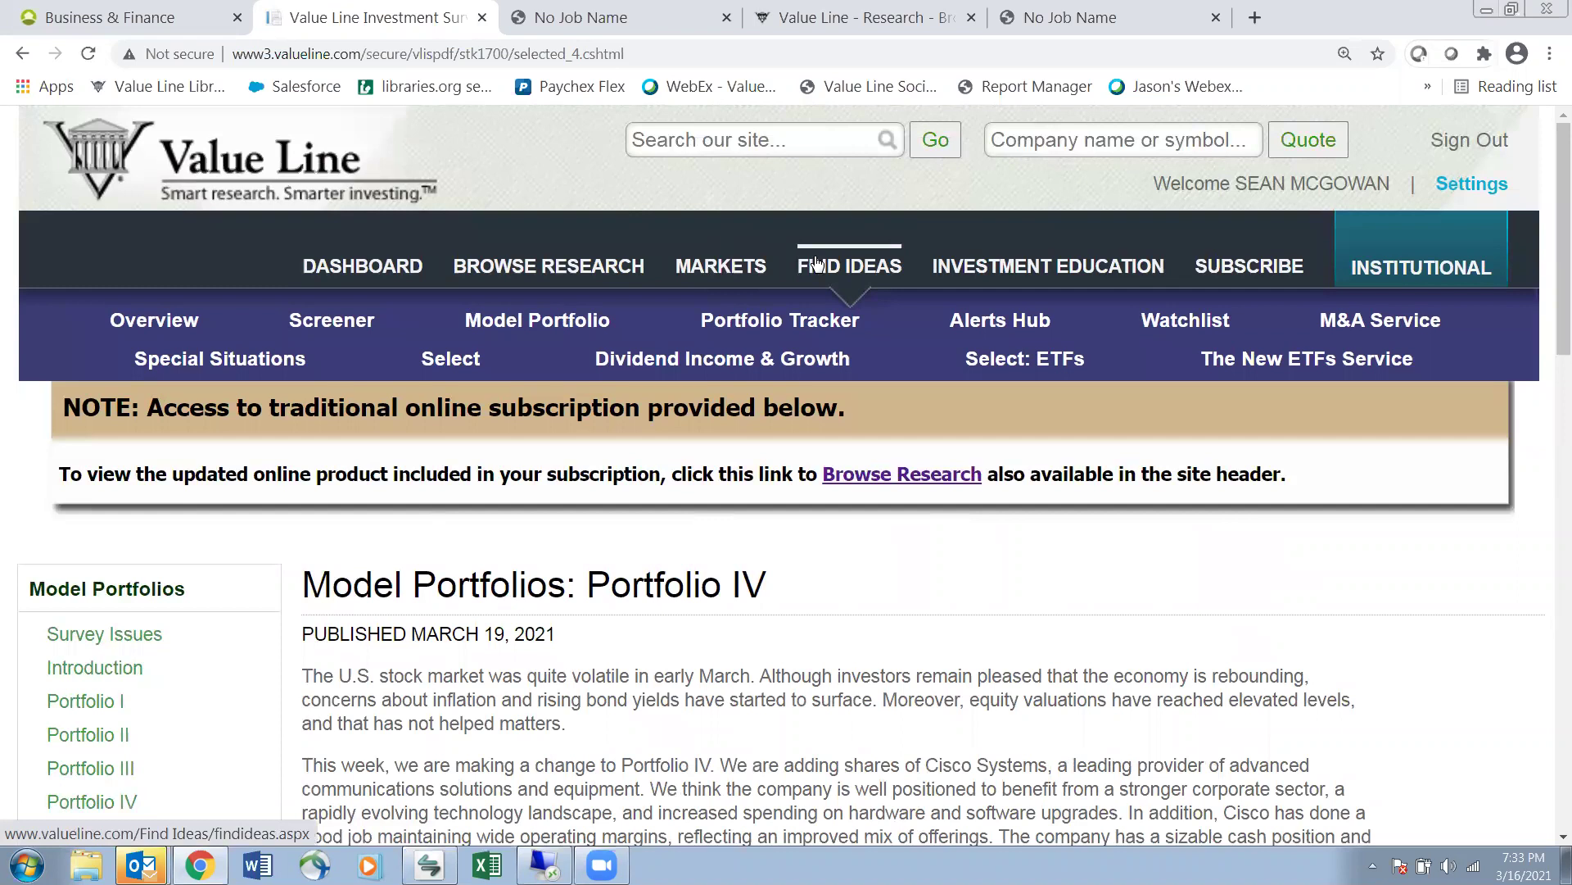
left_click(403, 273)
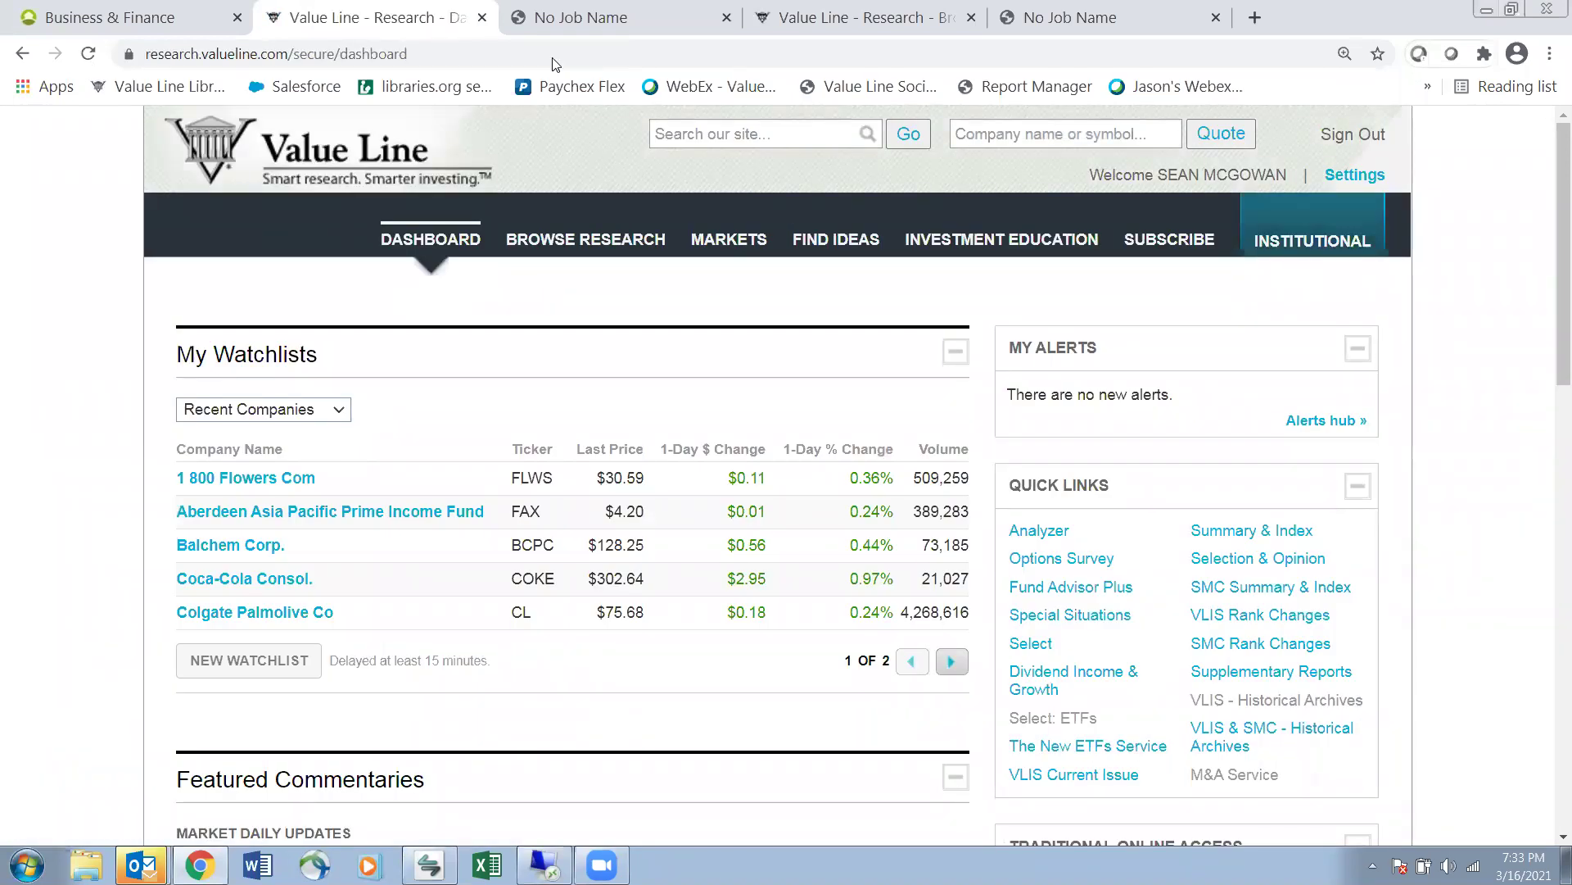
Mark the VLIS Current Issue, Summary & Index and Selection & Opinion quick links in red and undo the markings
left_click_drag(1012, 787, 1126, 785)
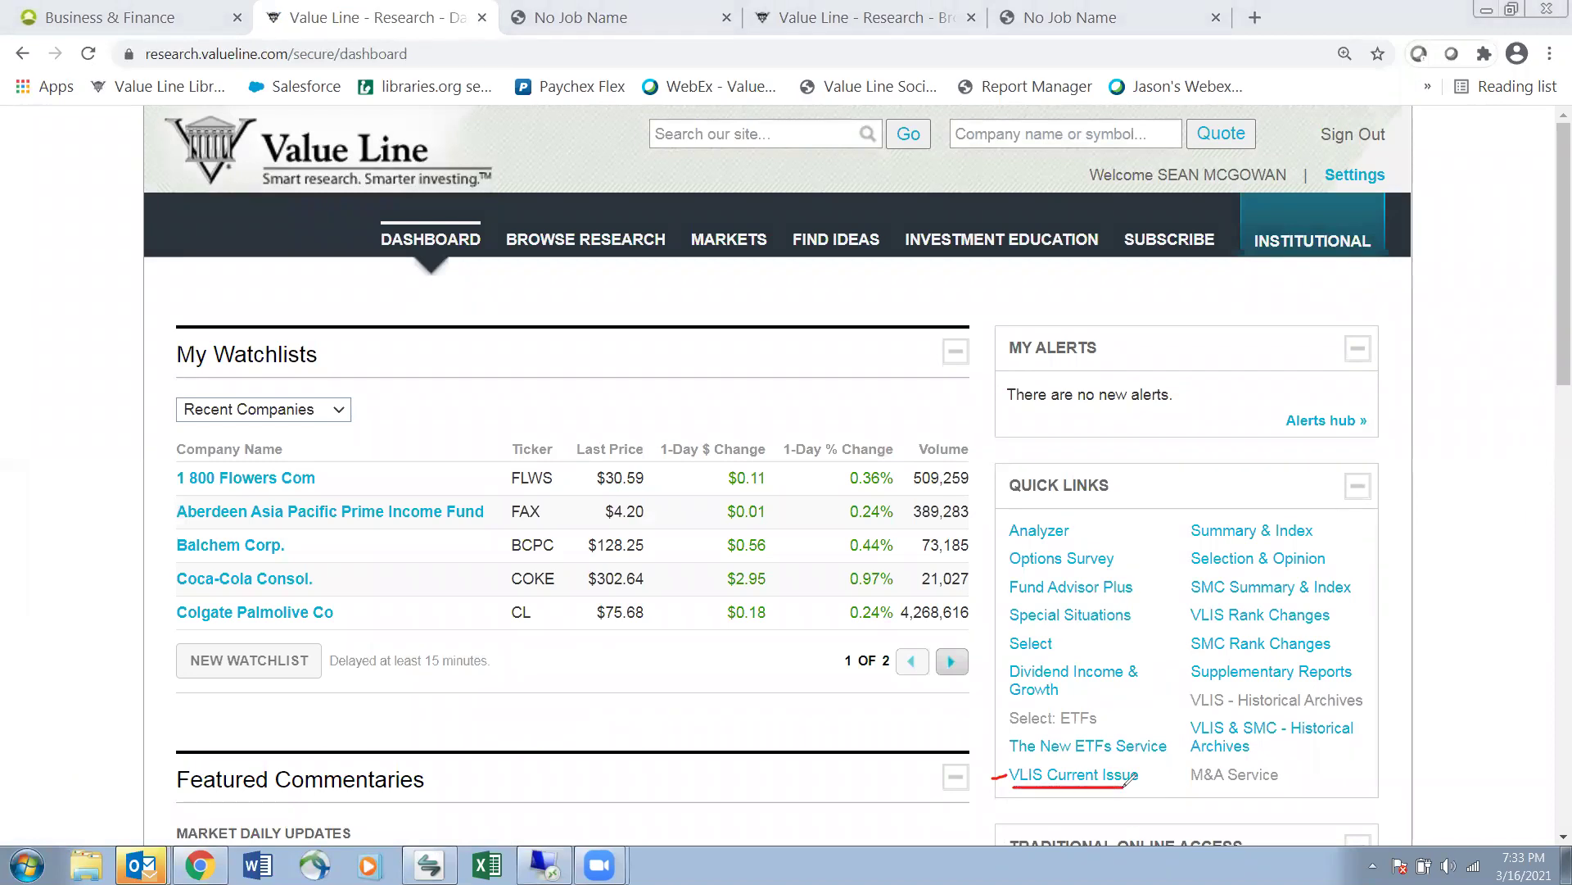
mouse_move(1164, 529)
left_mouse_down()
mouse_move(1181, 526)
mouse_move(1198, 576)
mouse_move(1299, 579)
mouse_move(1348, 557)
mouse_move(1308, 537)
mouse_move(1161, 551)
mouse_move(1185, 566)
left_mouse_up()
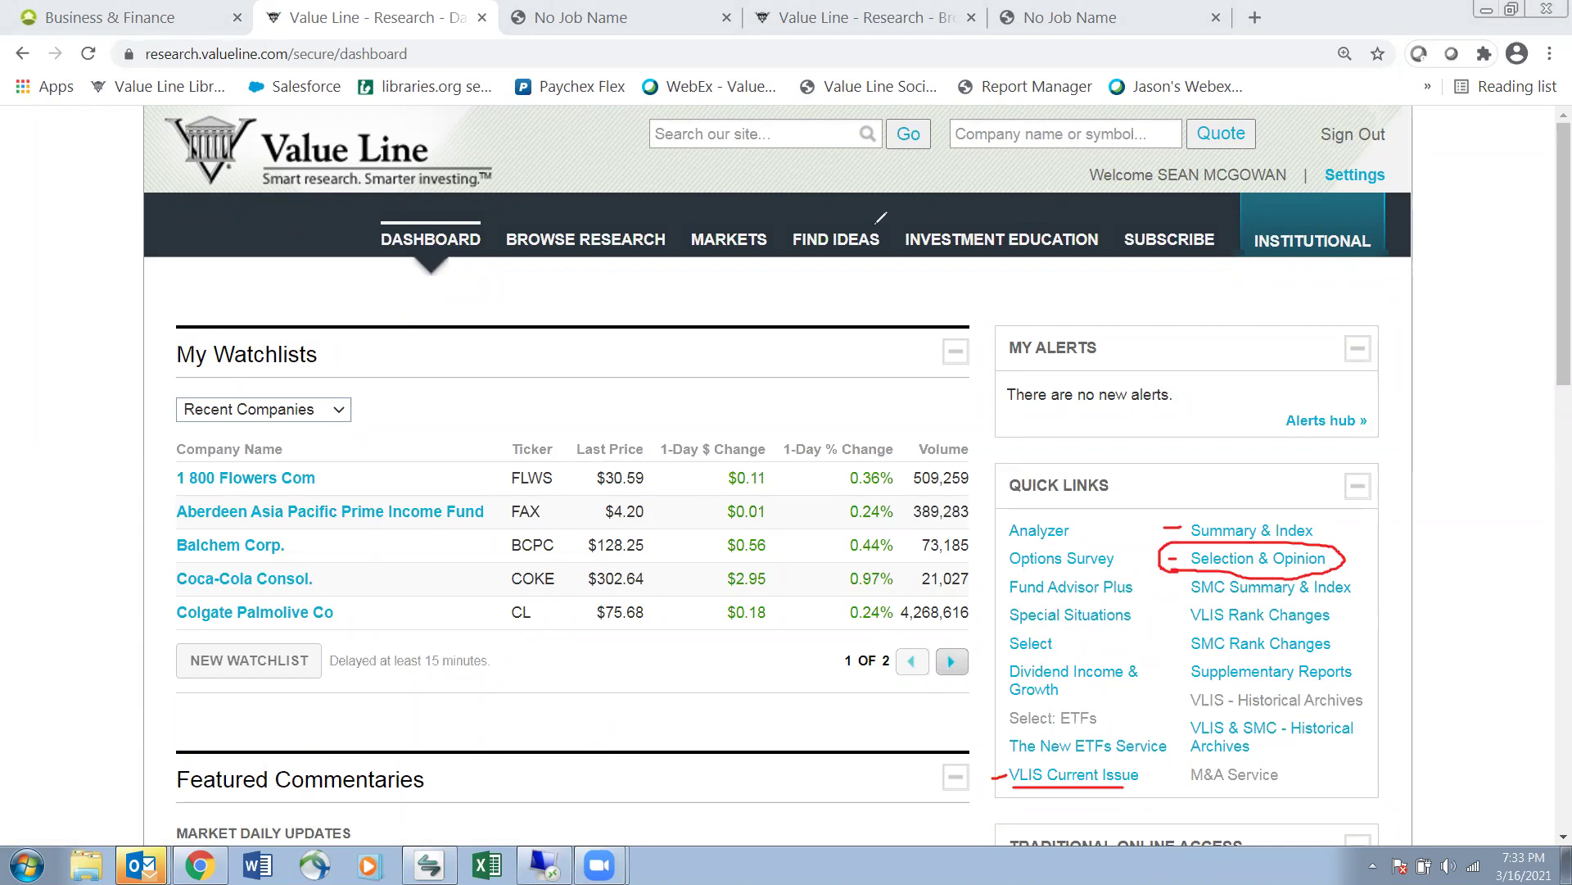
key("ctrl+z")
key("ctrl+z")
key("ctrl+z")
key("ctrl+z")
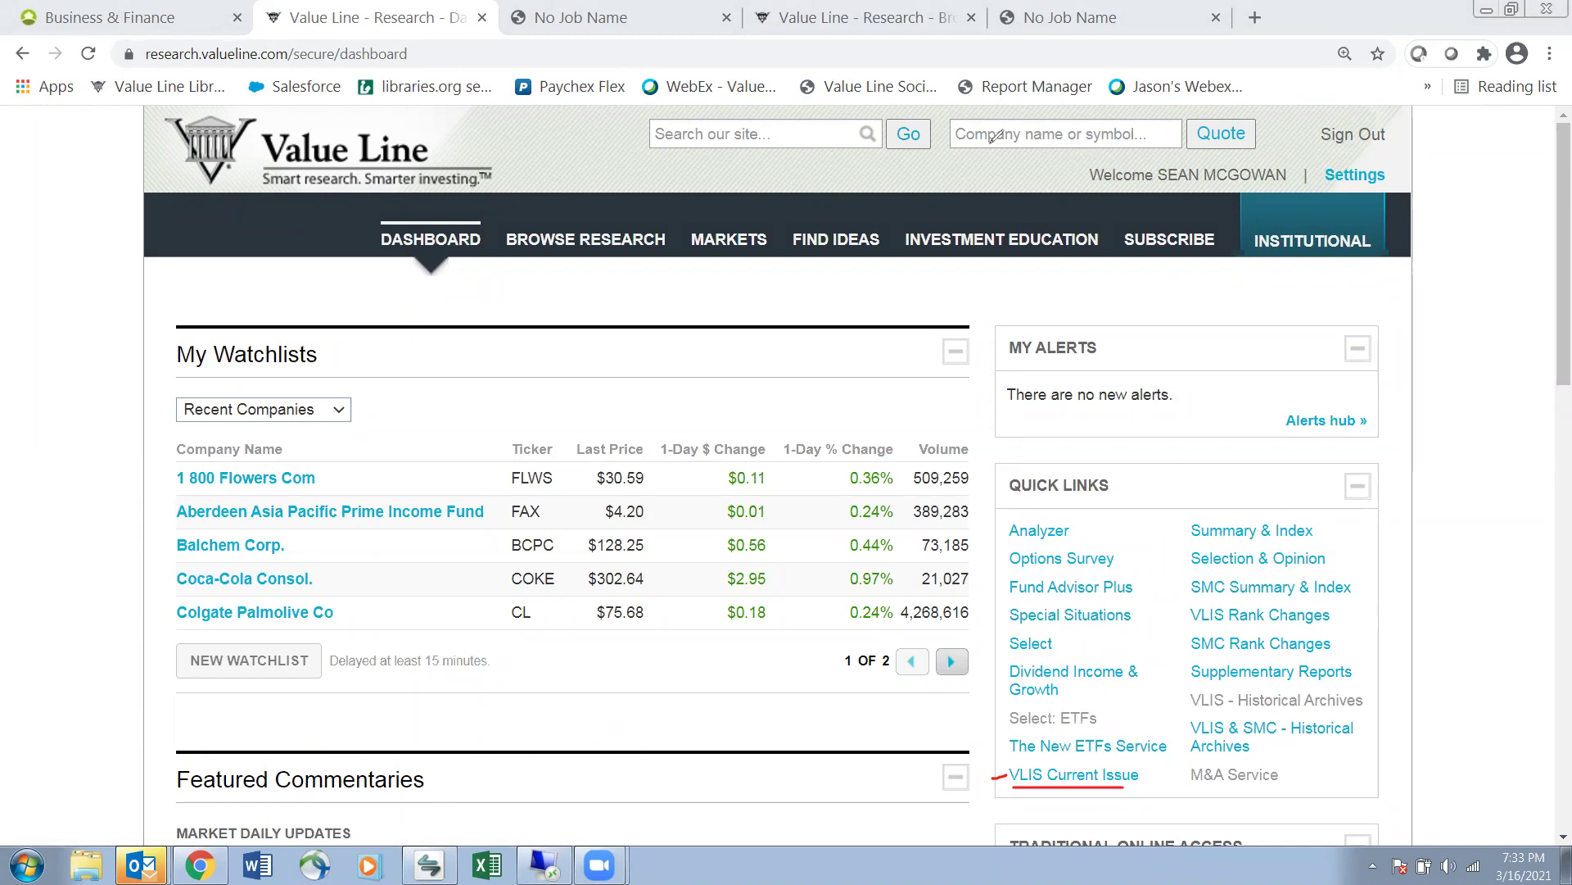
Open the Selection & Opinion report and examine its economic and stock market commentary and the Model Portfolios pages
left_click(1237, 563)
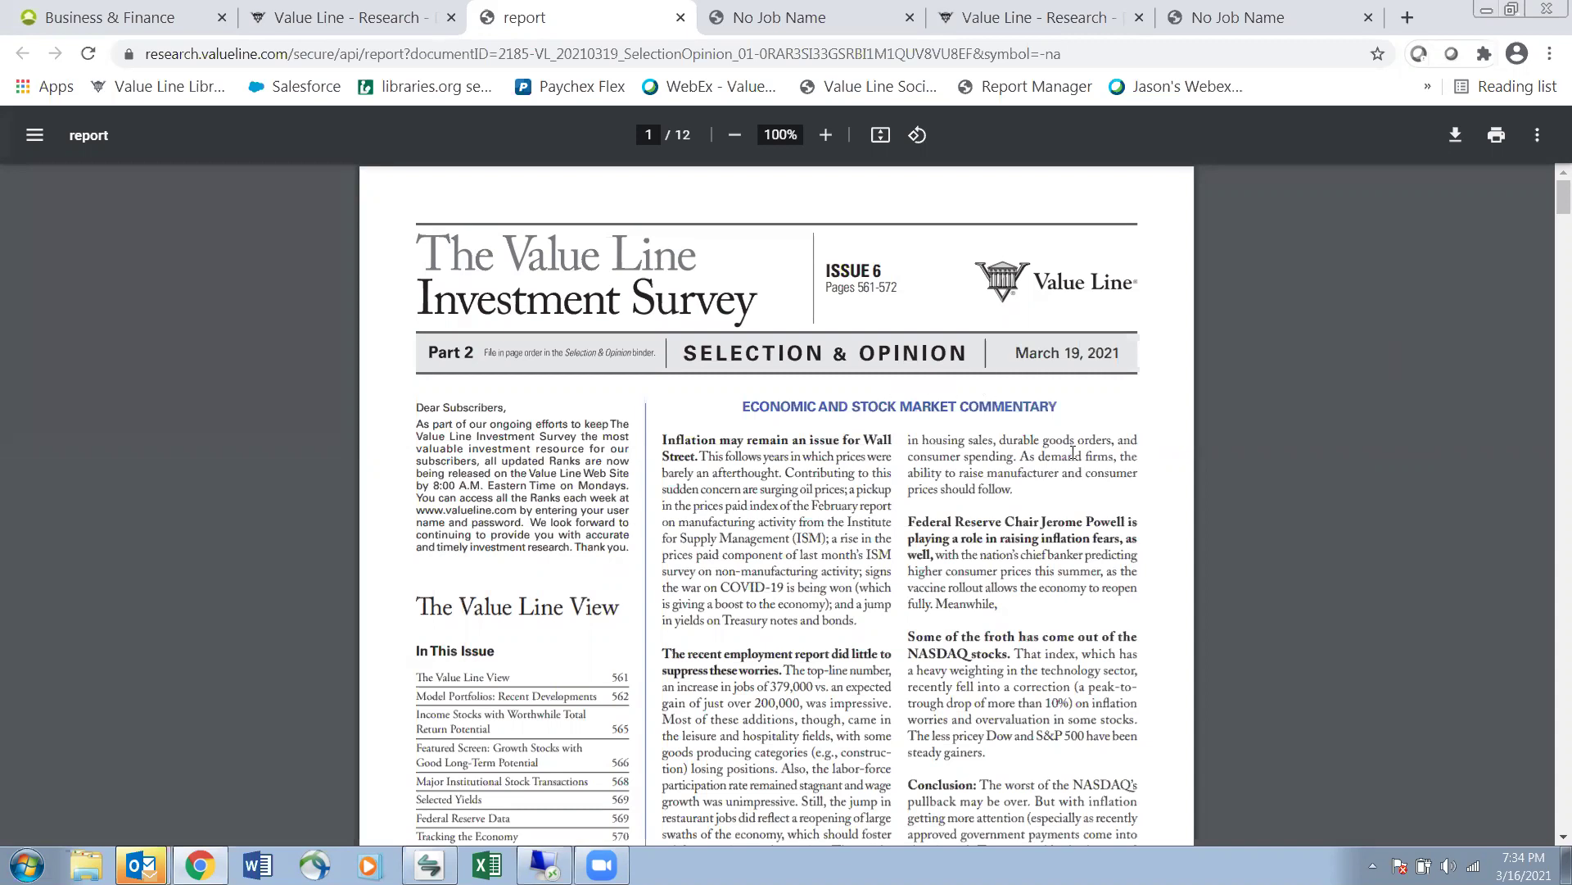
scroll(1120, 424, "down", 3)
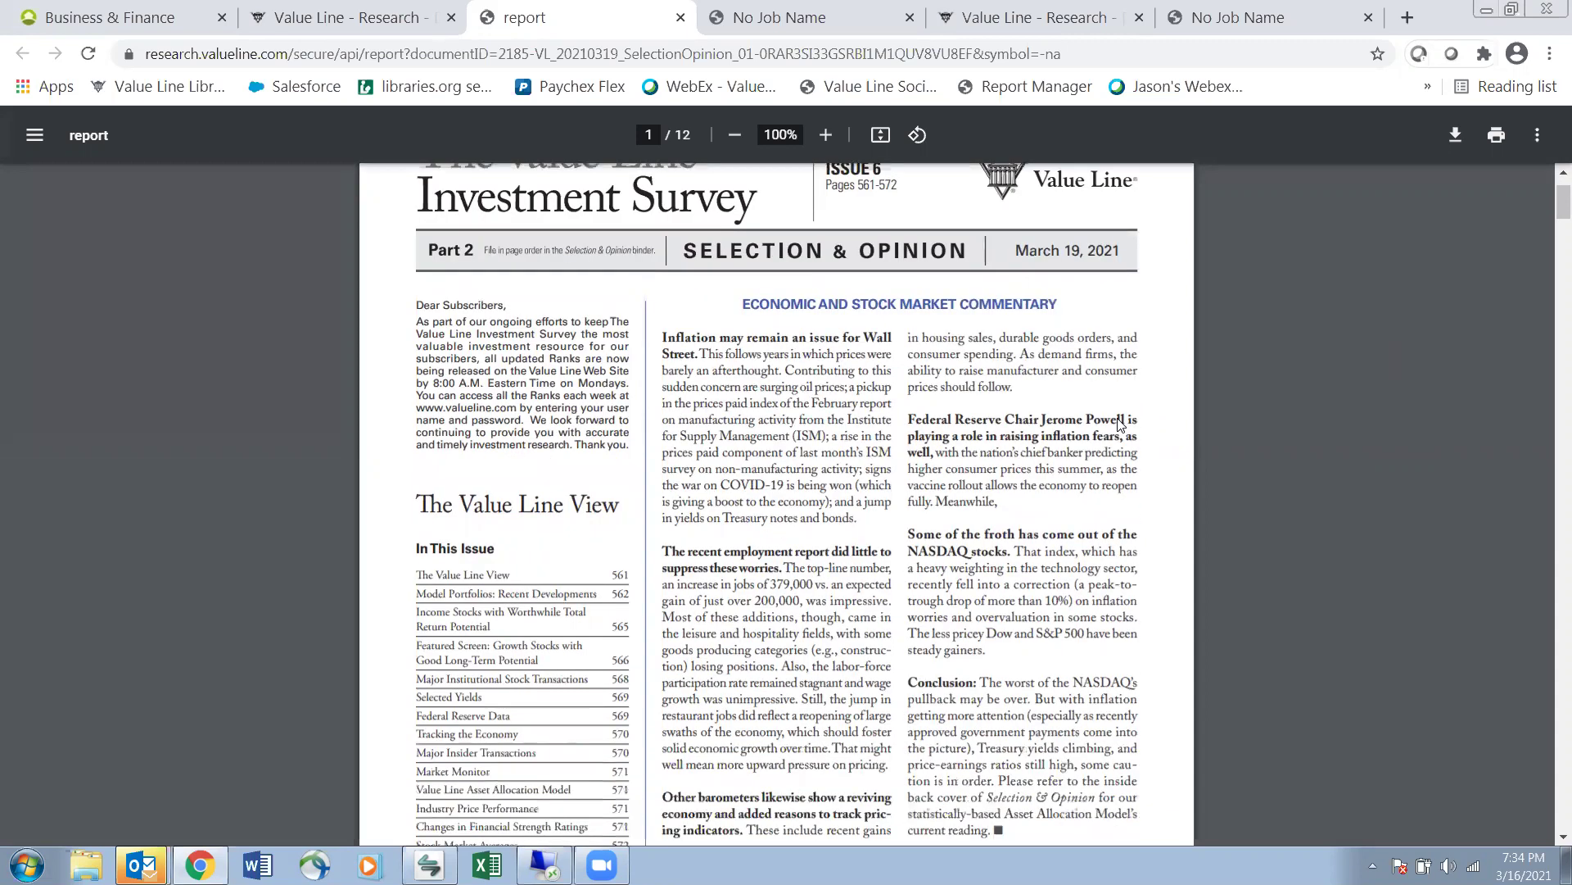
scroll(1117, 417, "down", 2)
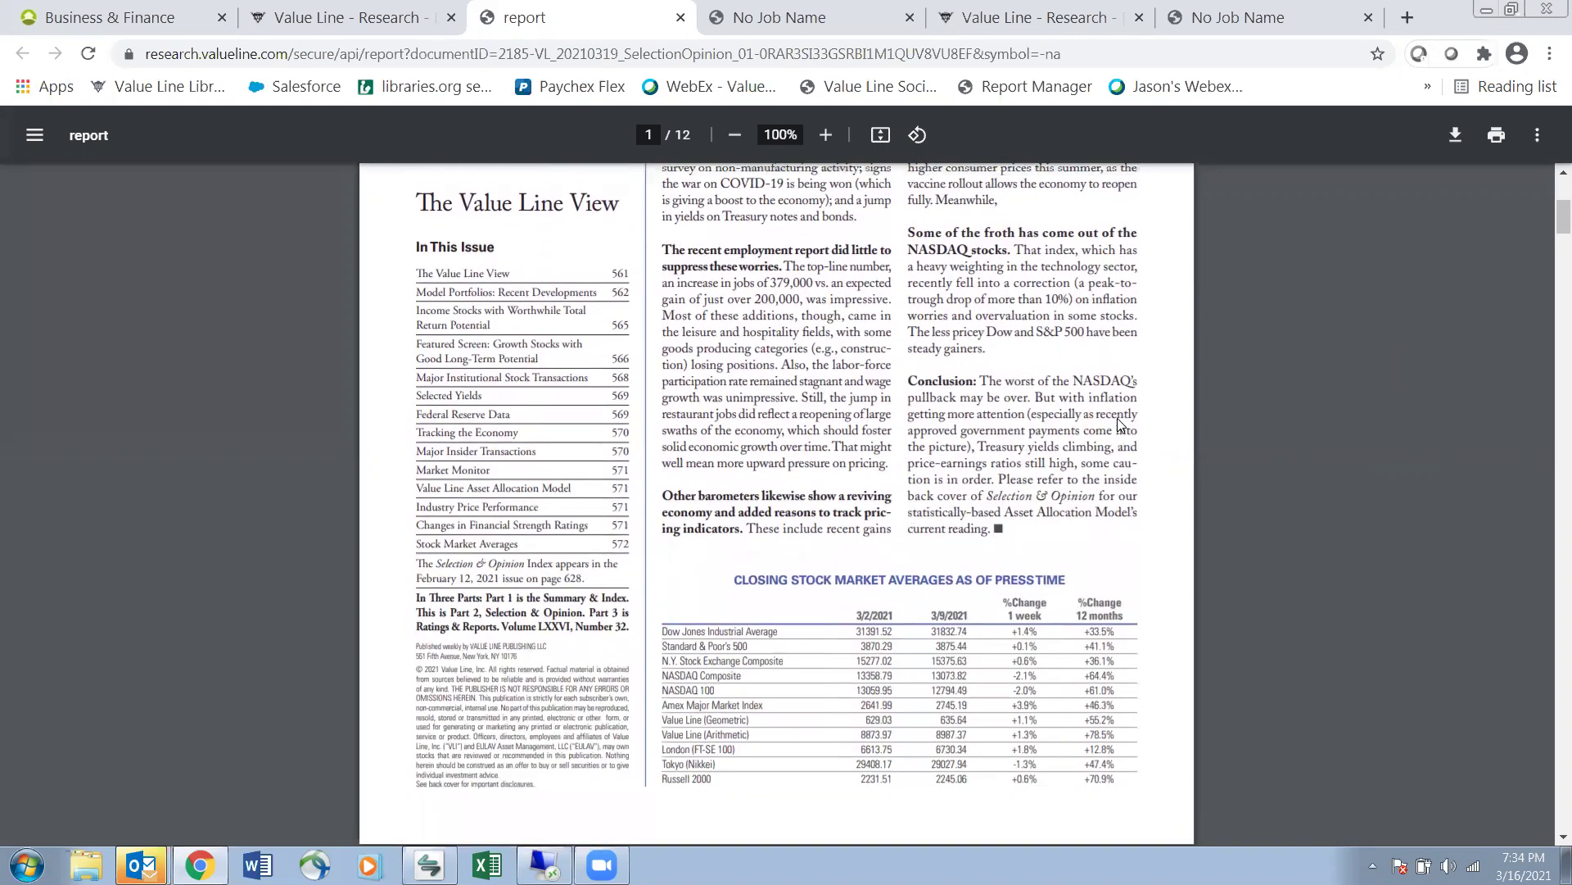
scroll(1117, 418, "up", 5)
scroll(1121, 424, "down", 10)
scroll(1121, 425, "down", 12)
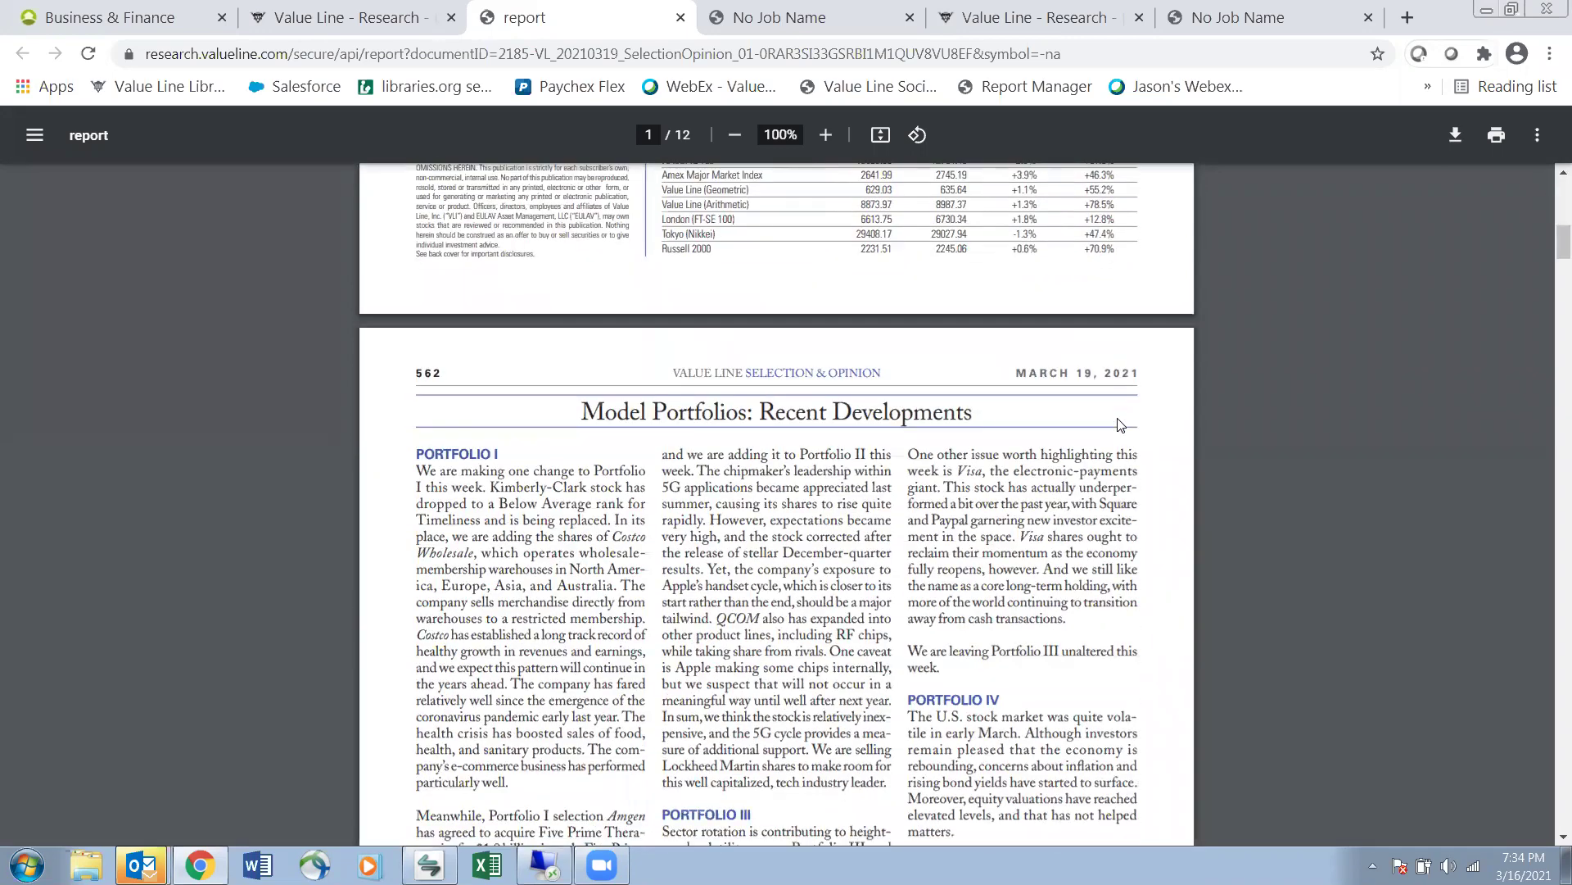
scroll(1120, 425, "down", 3)
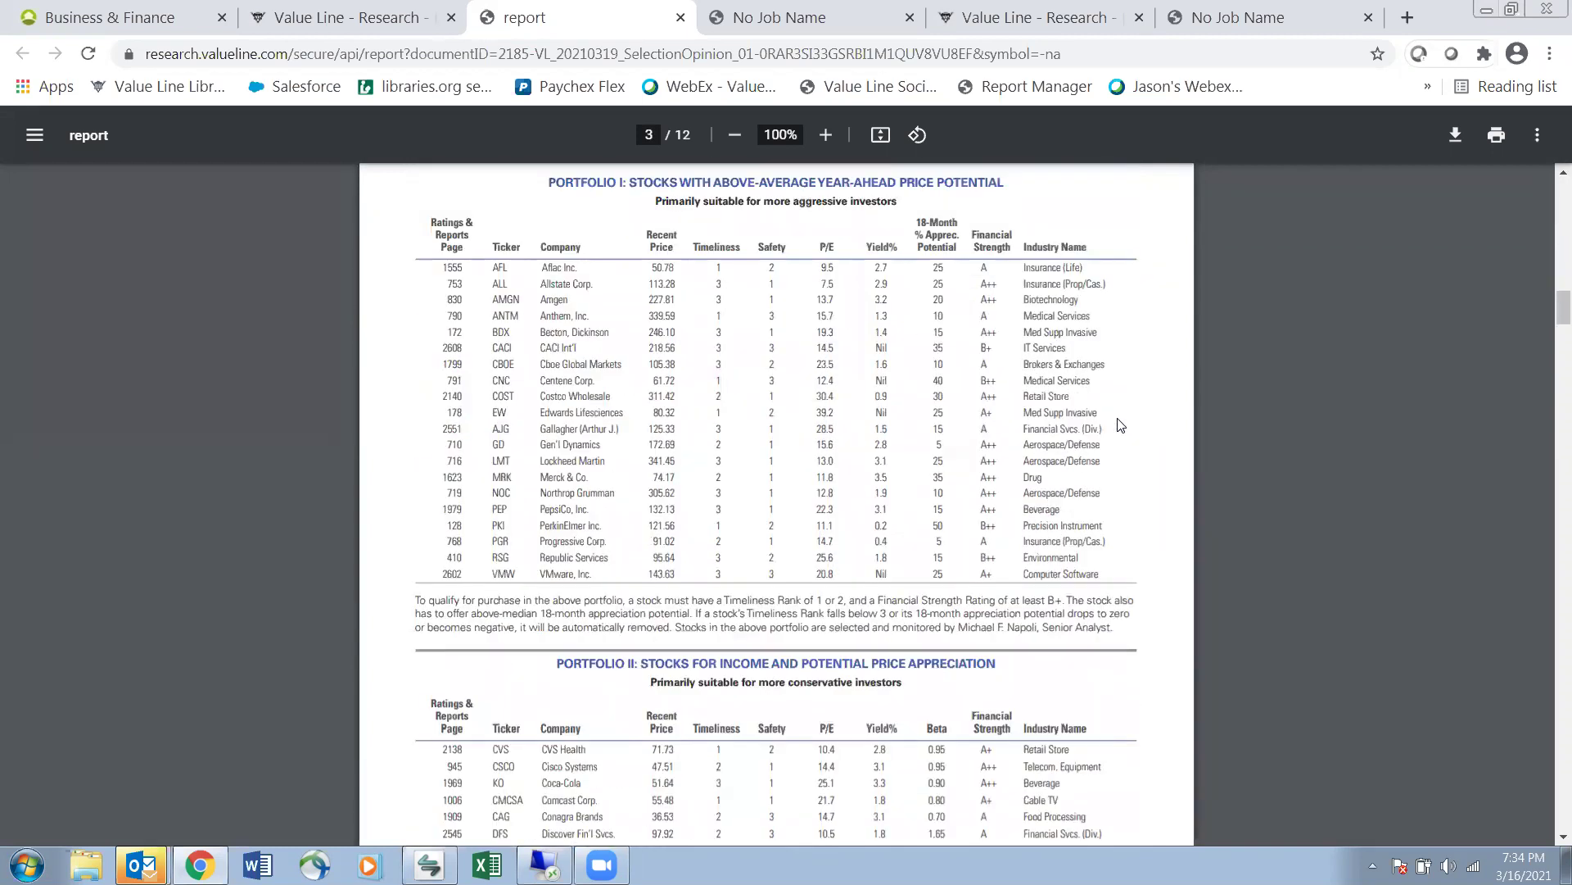
scroll(1121, 424, "down", 3)
scroll(1120, 424, "down", 13)
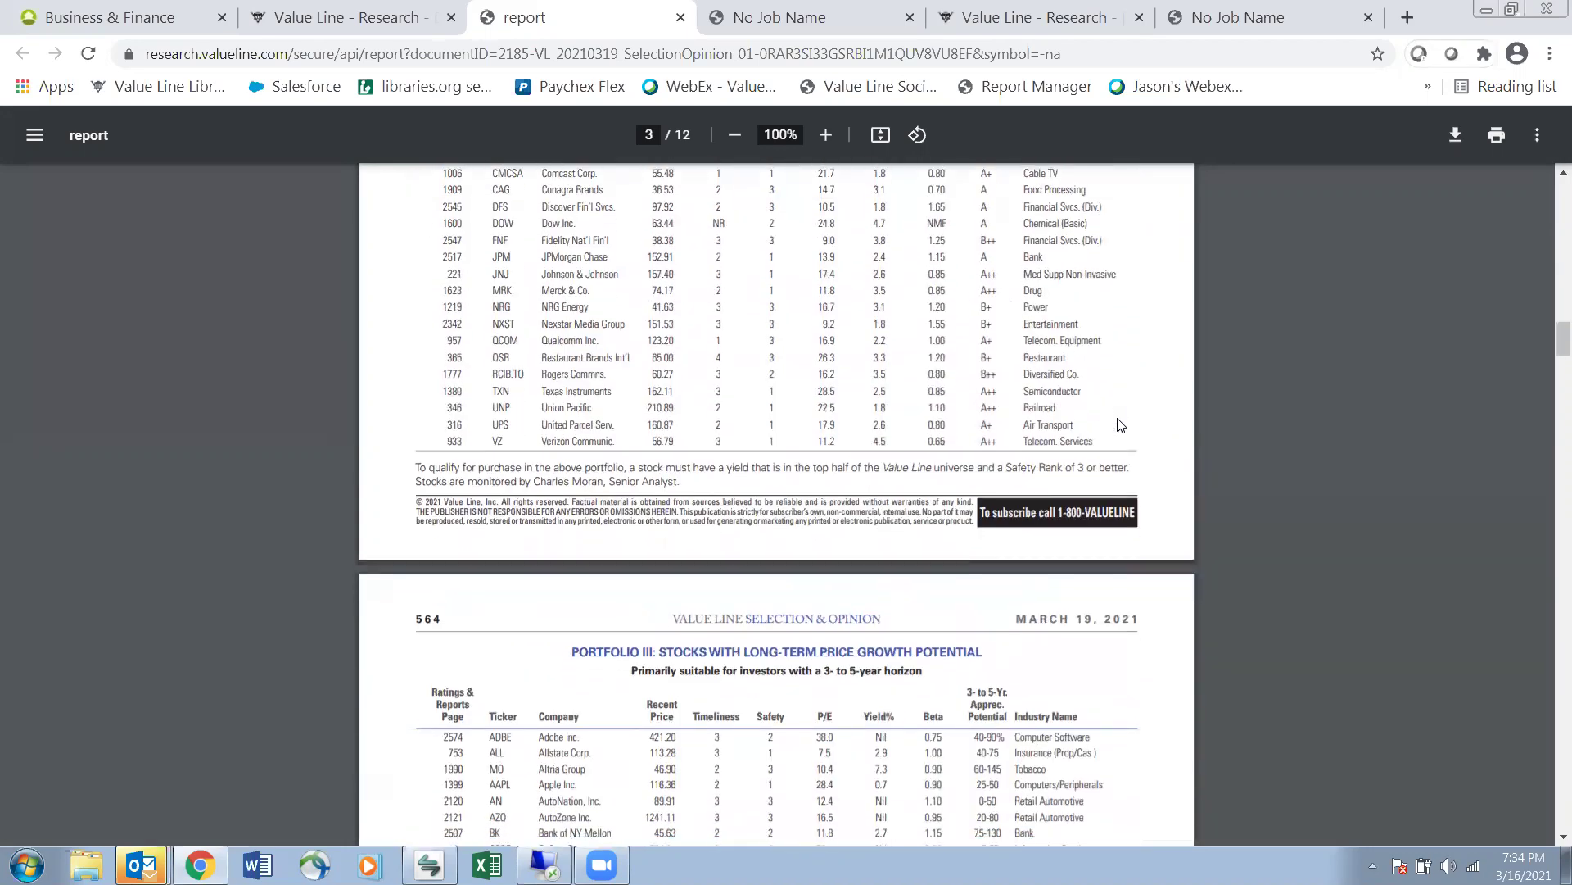
Examine the report's screen of income stocks with worthwhile total return potential and its featured screen of growth stocks
scroll(1121, 425, "down", 12)
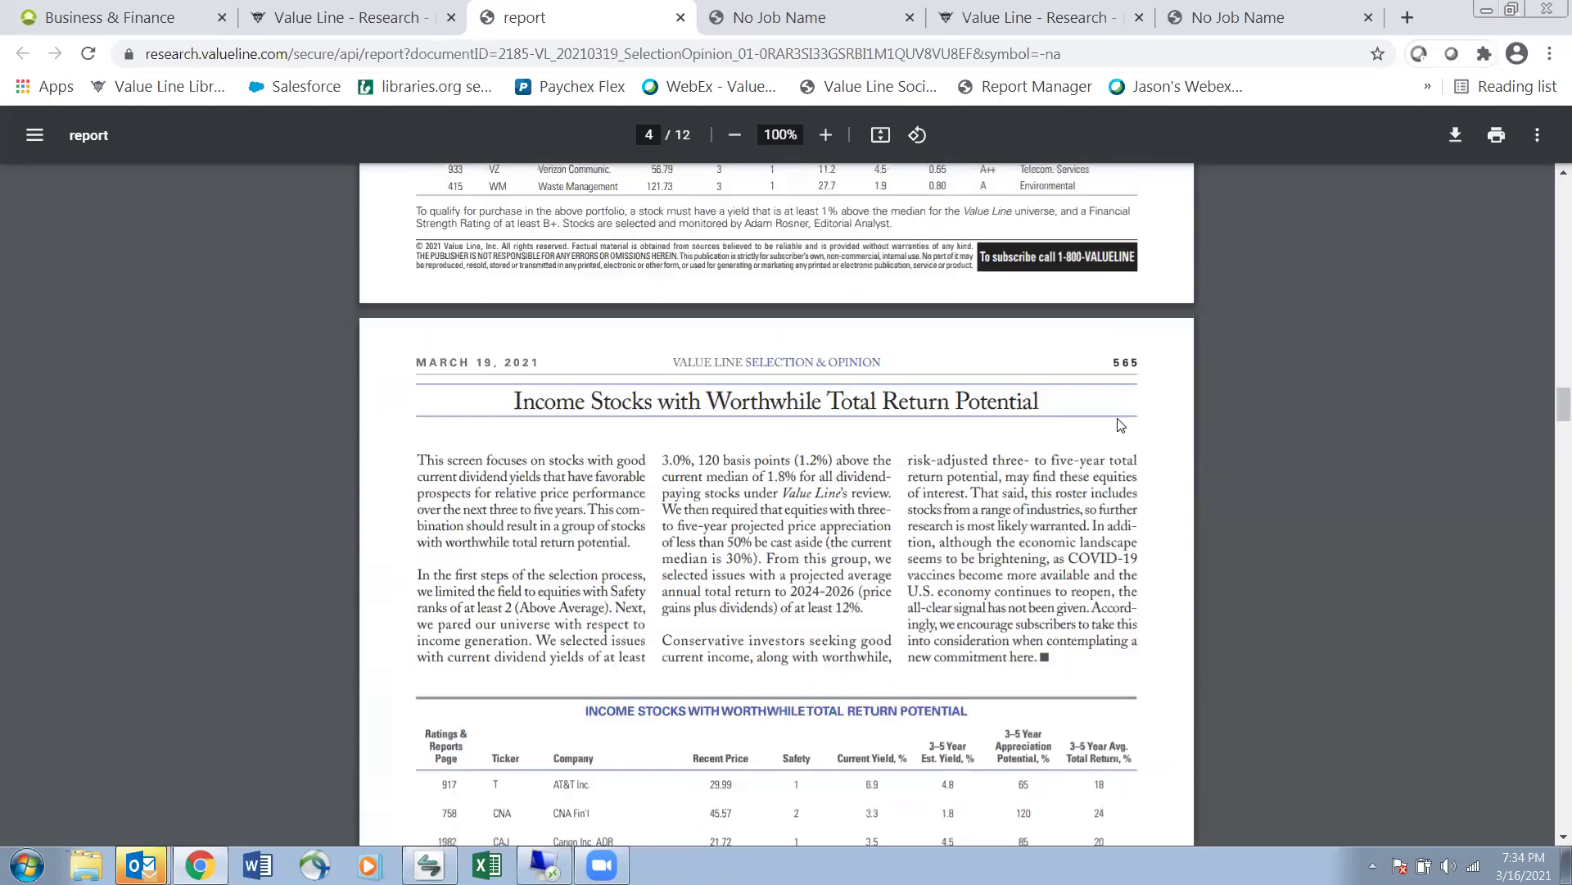
scroll(1120, 424, "up", 4)
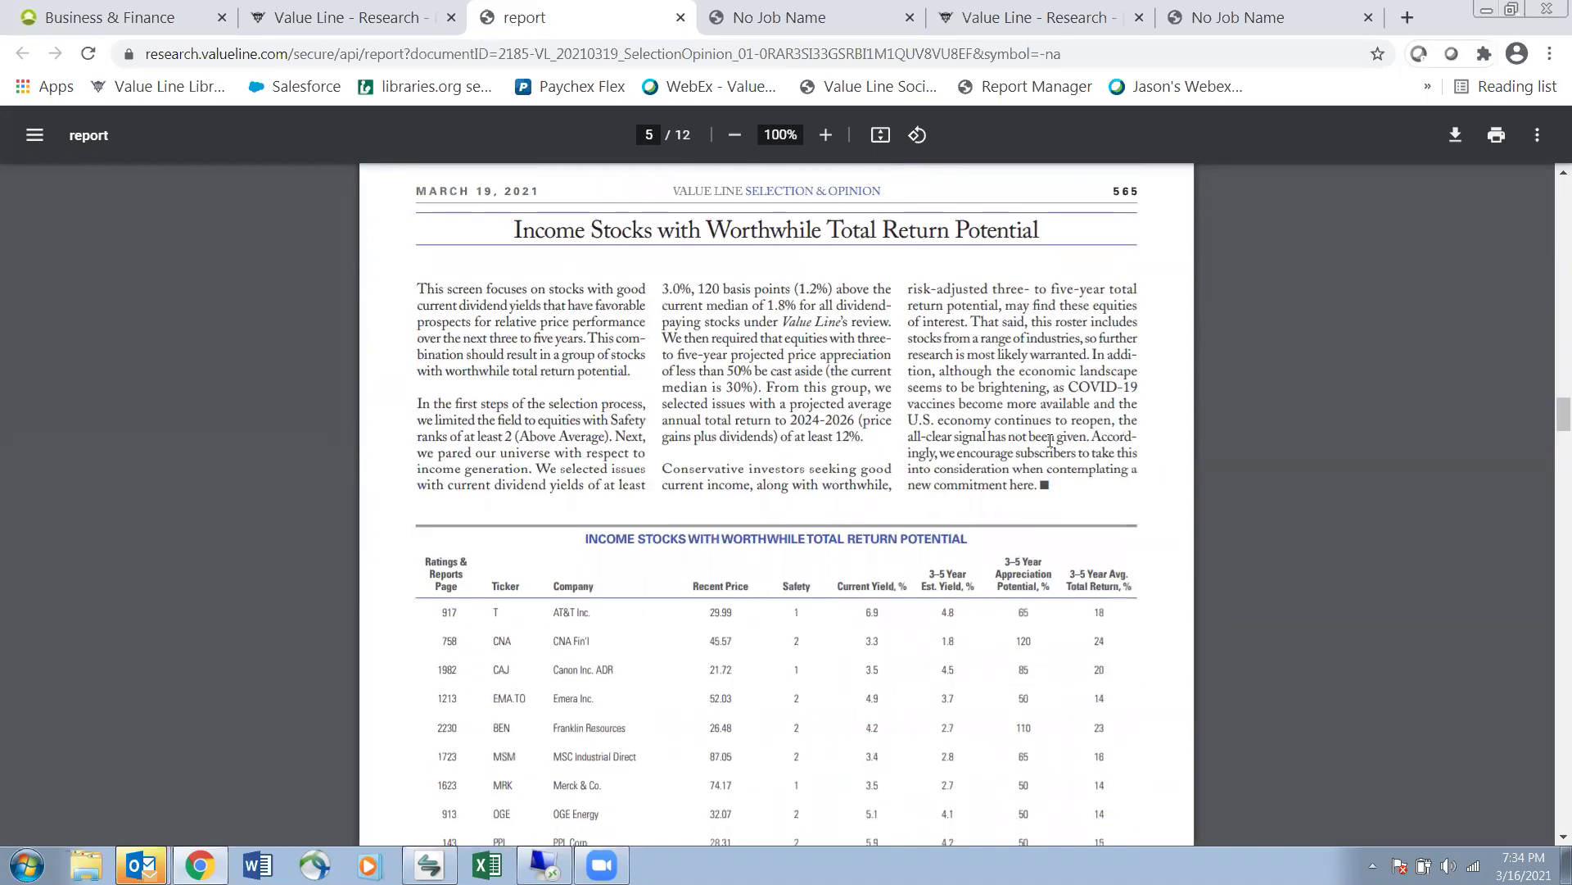
scroll(951, 526, "down", 10)
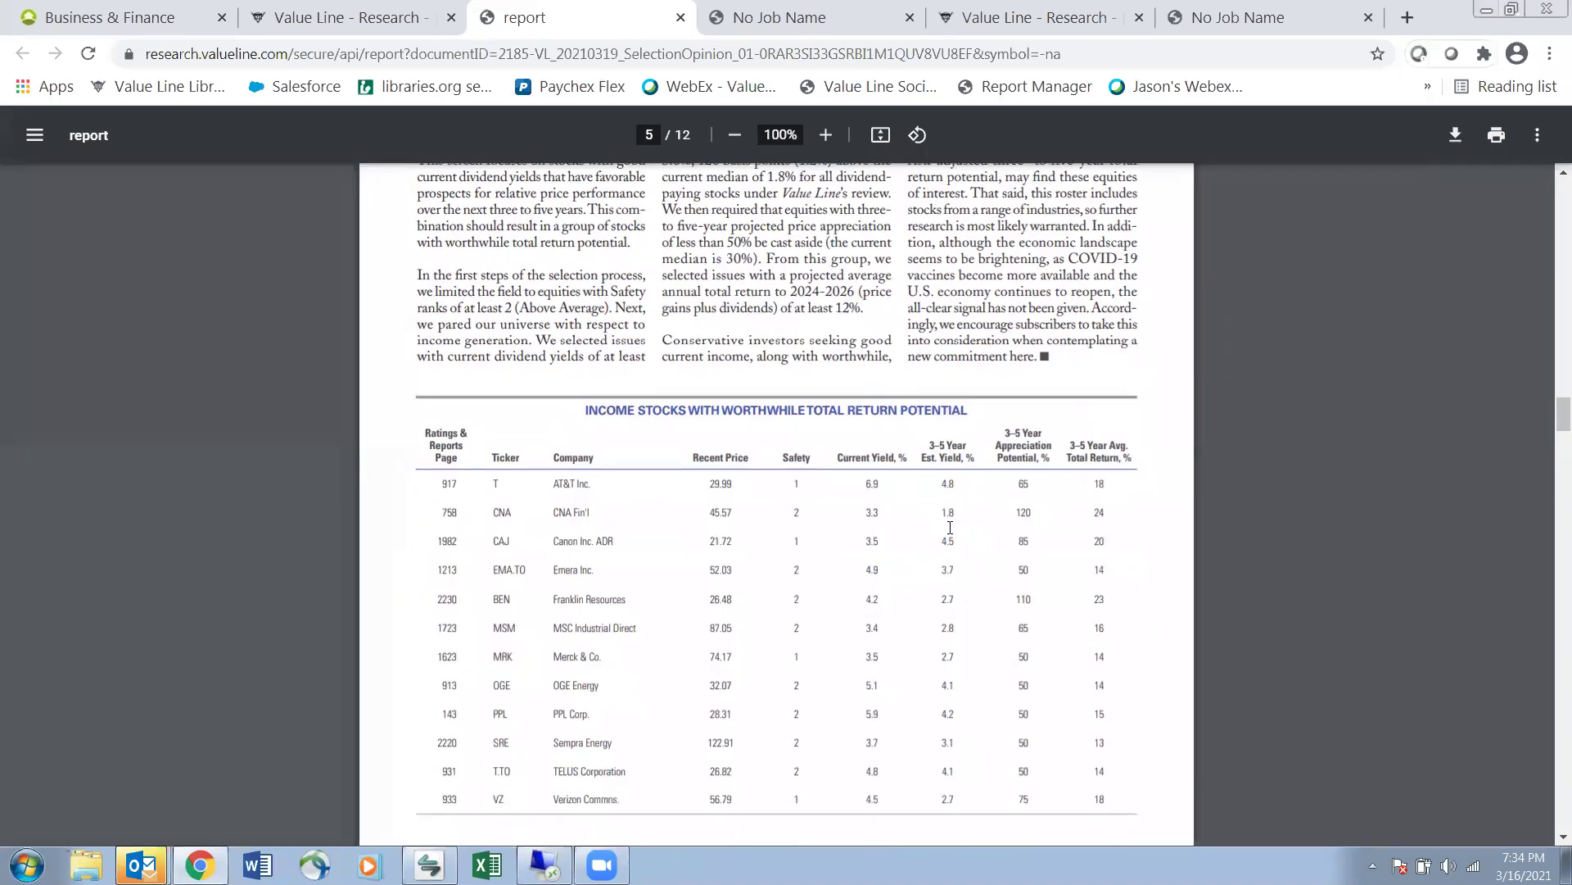
scroll(950, 527, "down", 10)
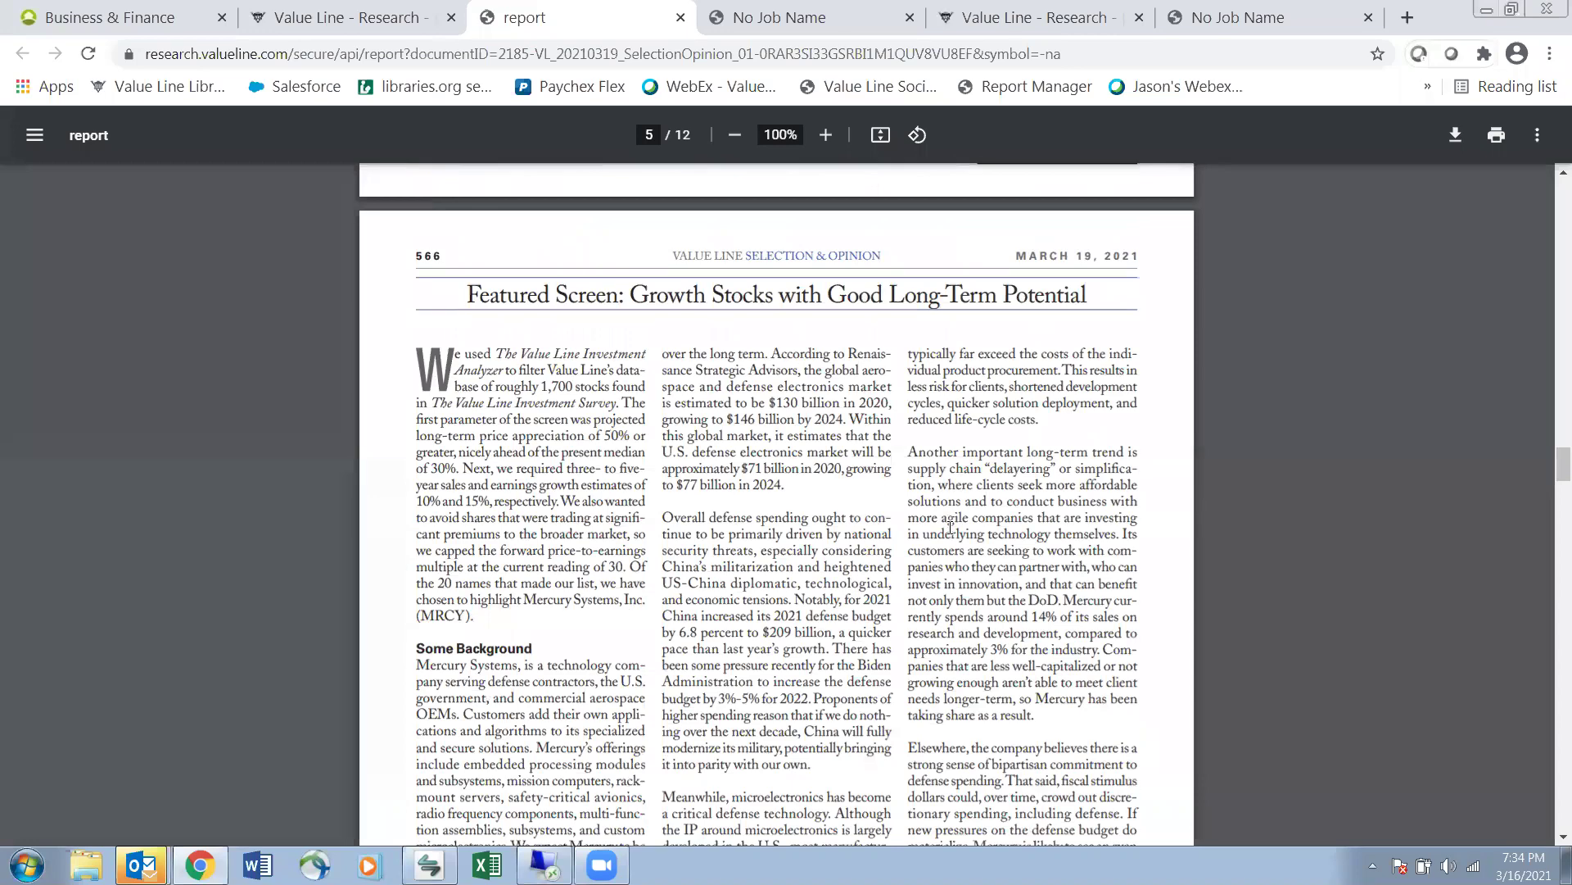
scroll(950, 526, "down", 4)
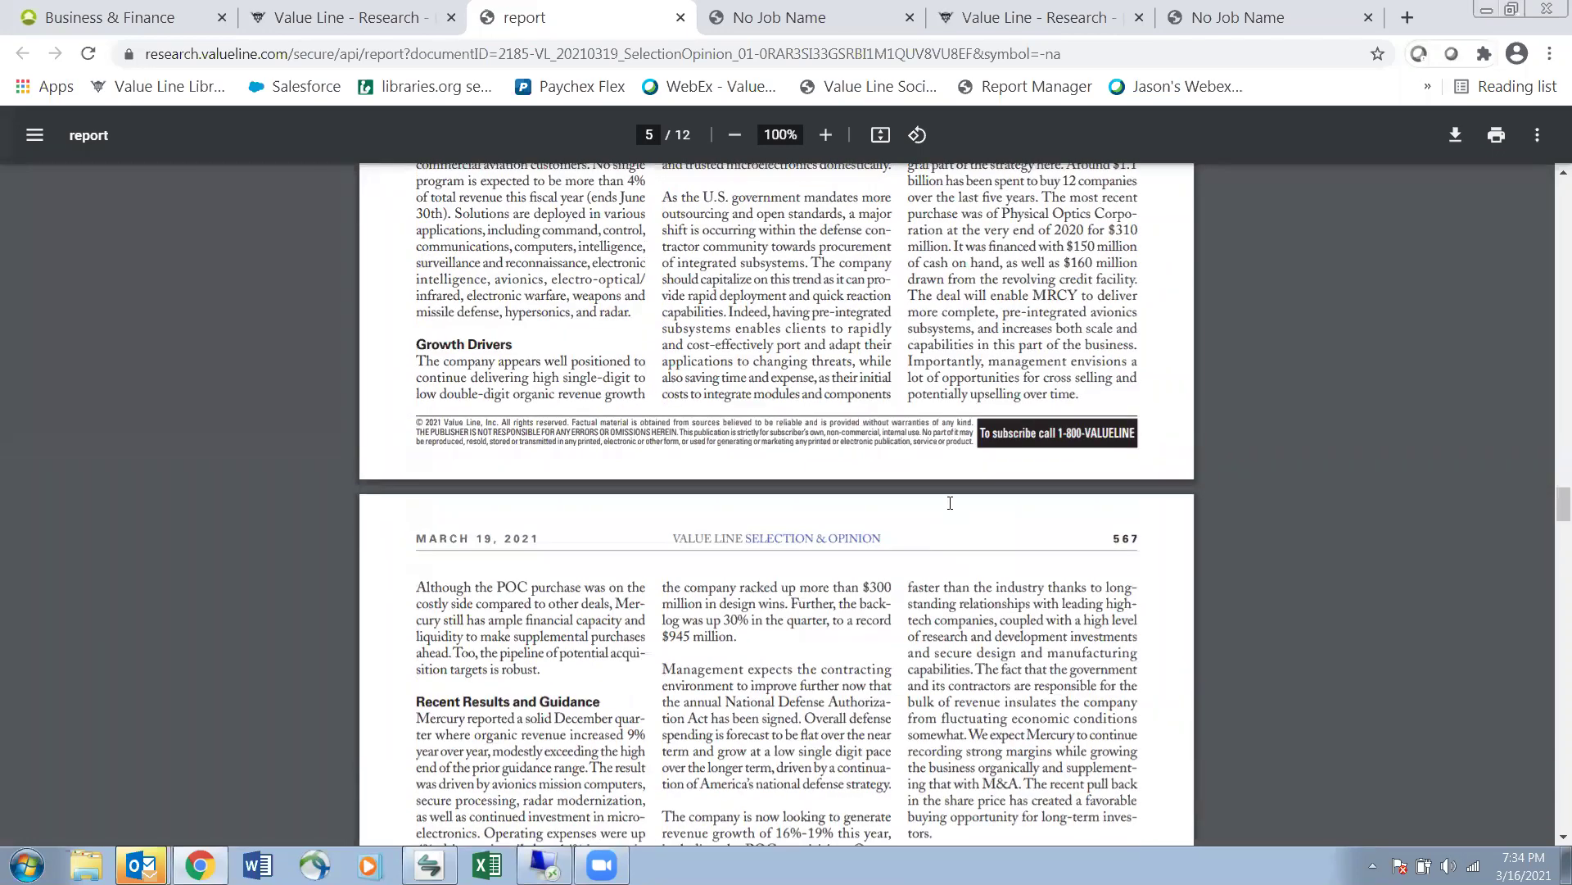
scroll(950, 527, "up", 9)
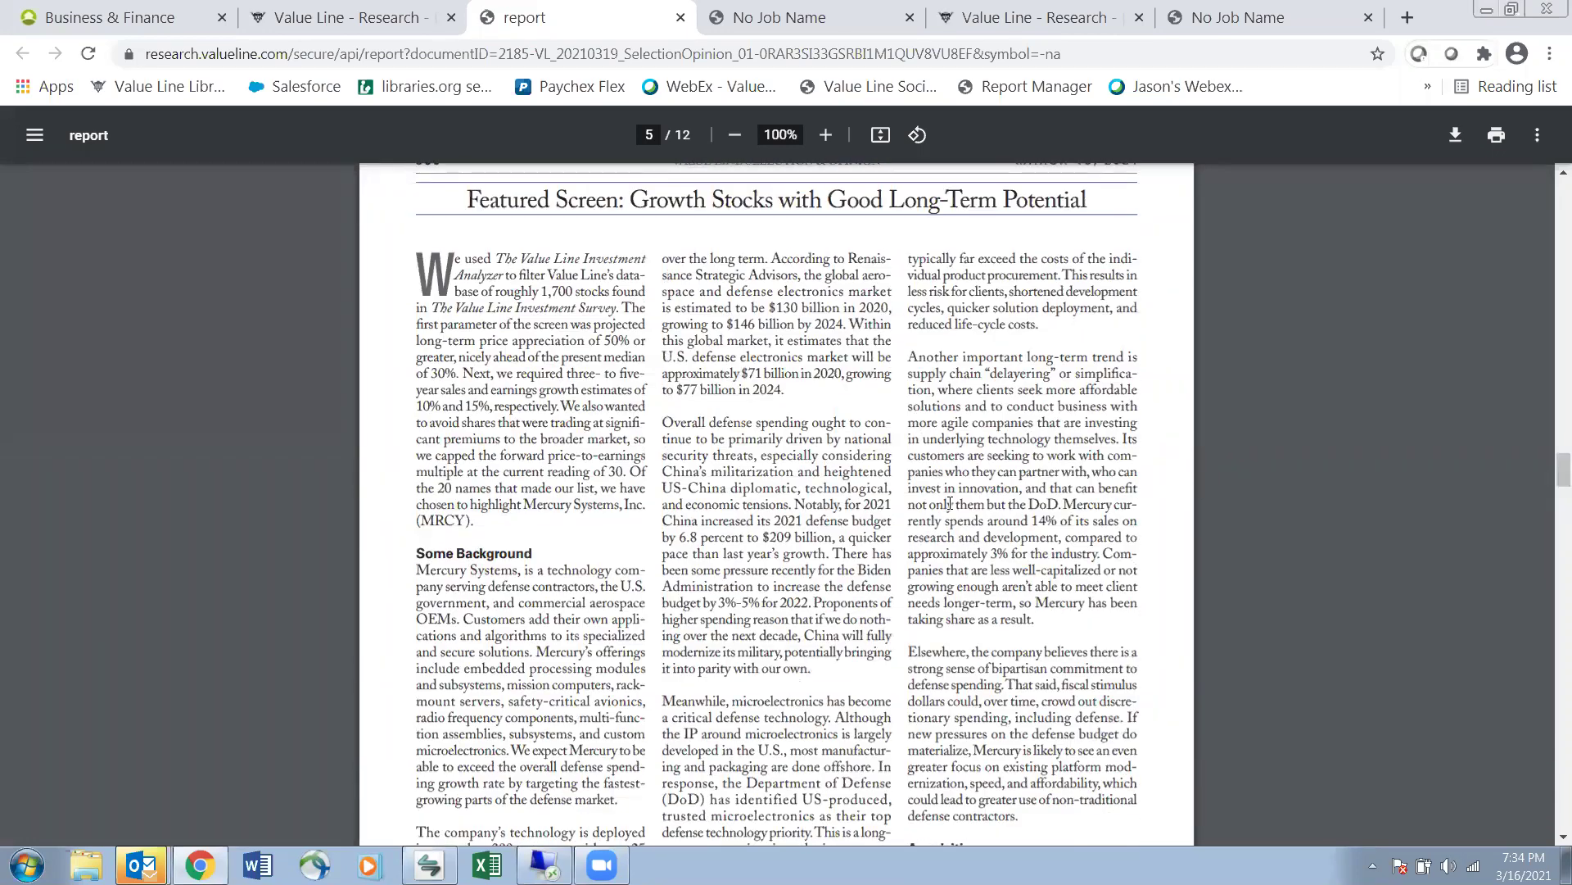
Open the Summary & Index report from the dashboard and look through its table of contents and Index to Stocks
left_click(375, 23)
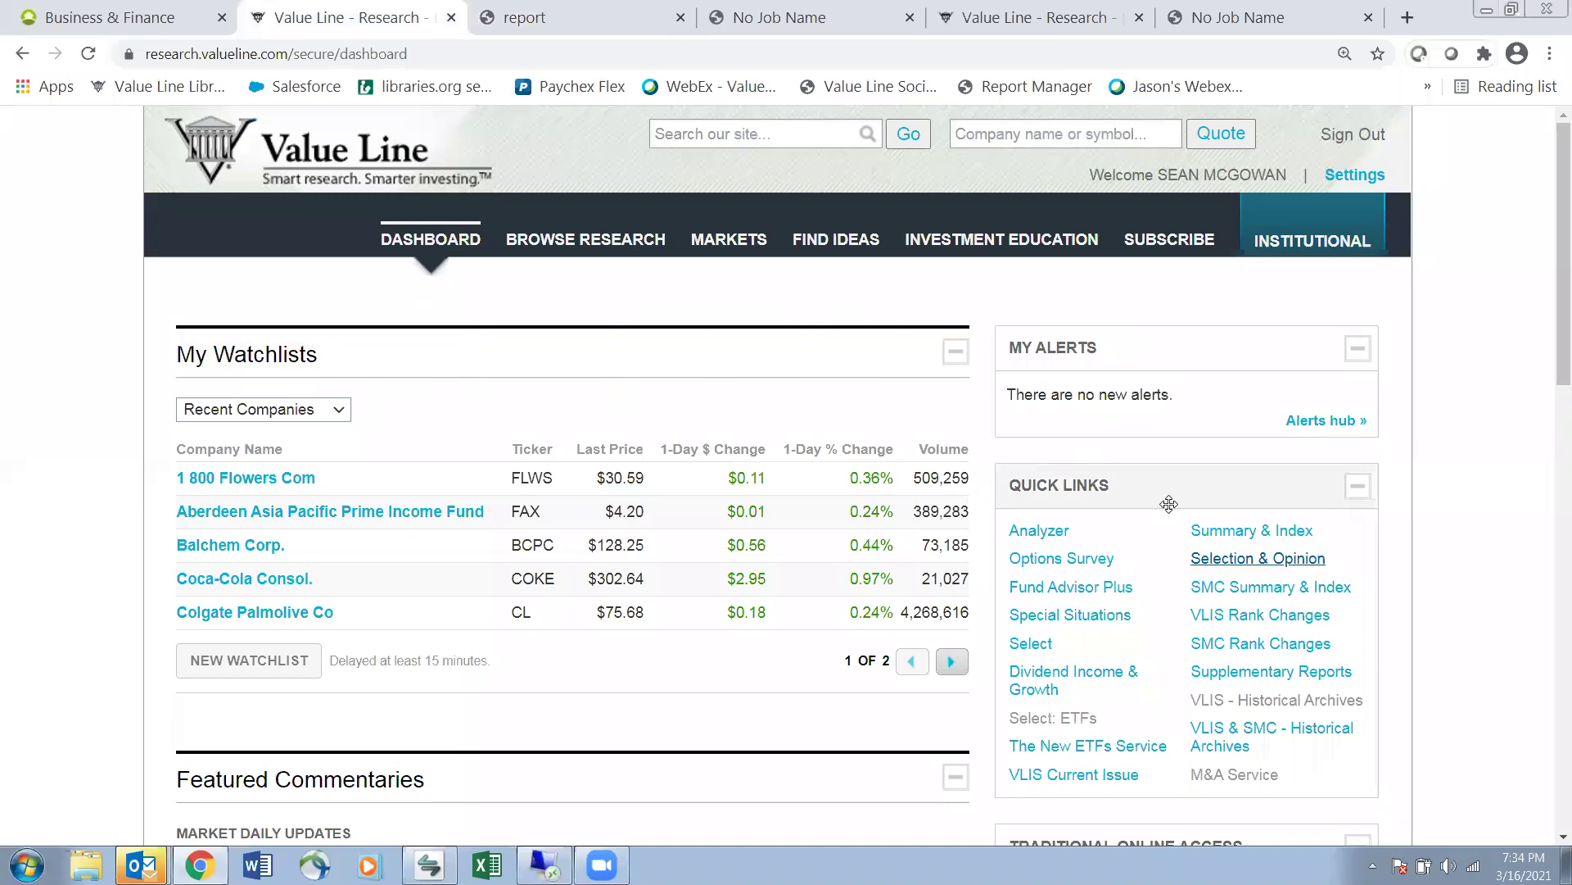
left_click(1263, 559)
left_click(1241, 533)
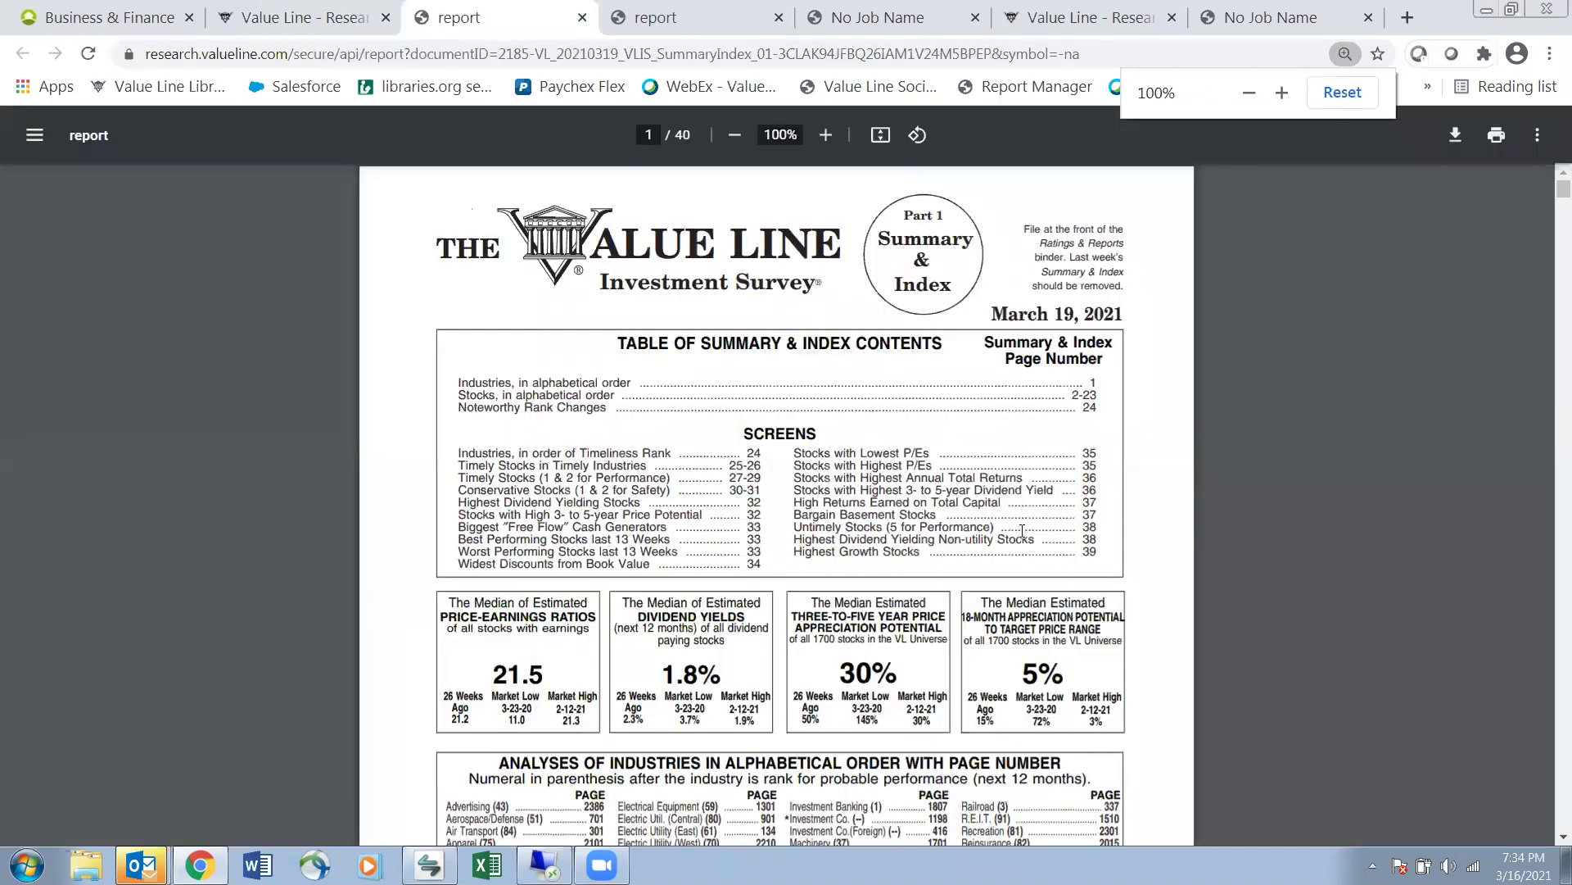
scroll(1022, 531, "down", 9)
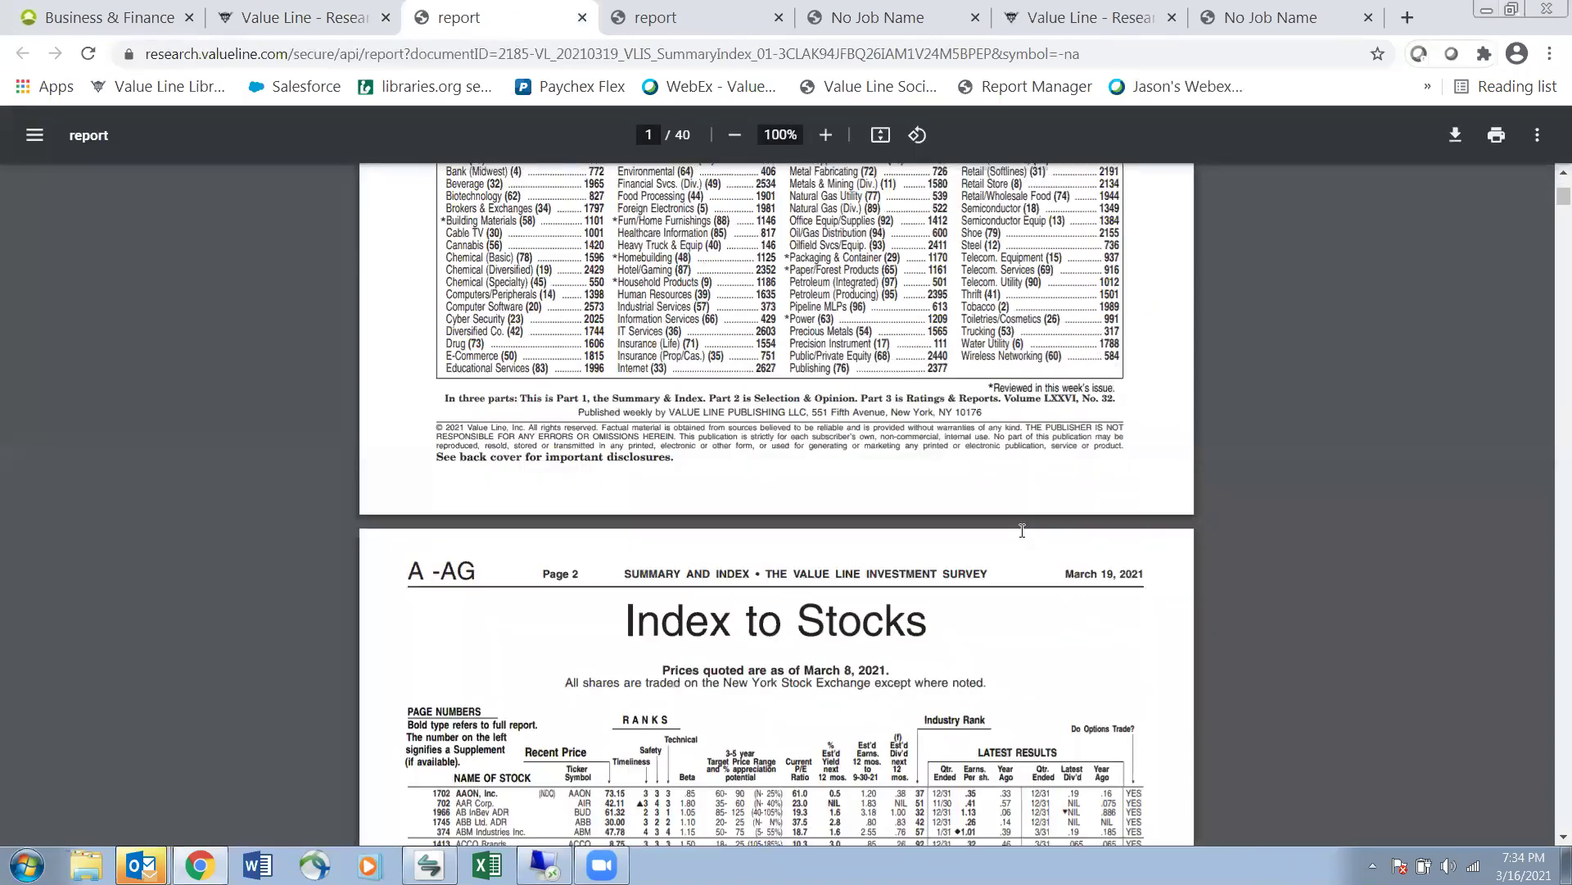
scroll(1022, 531, "down", 8)
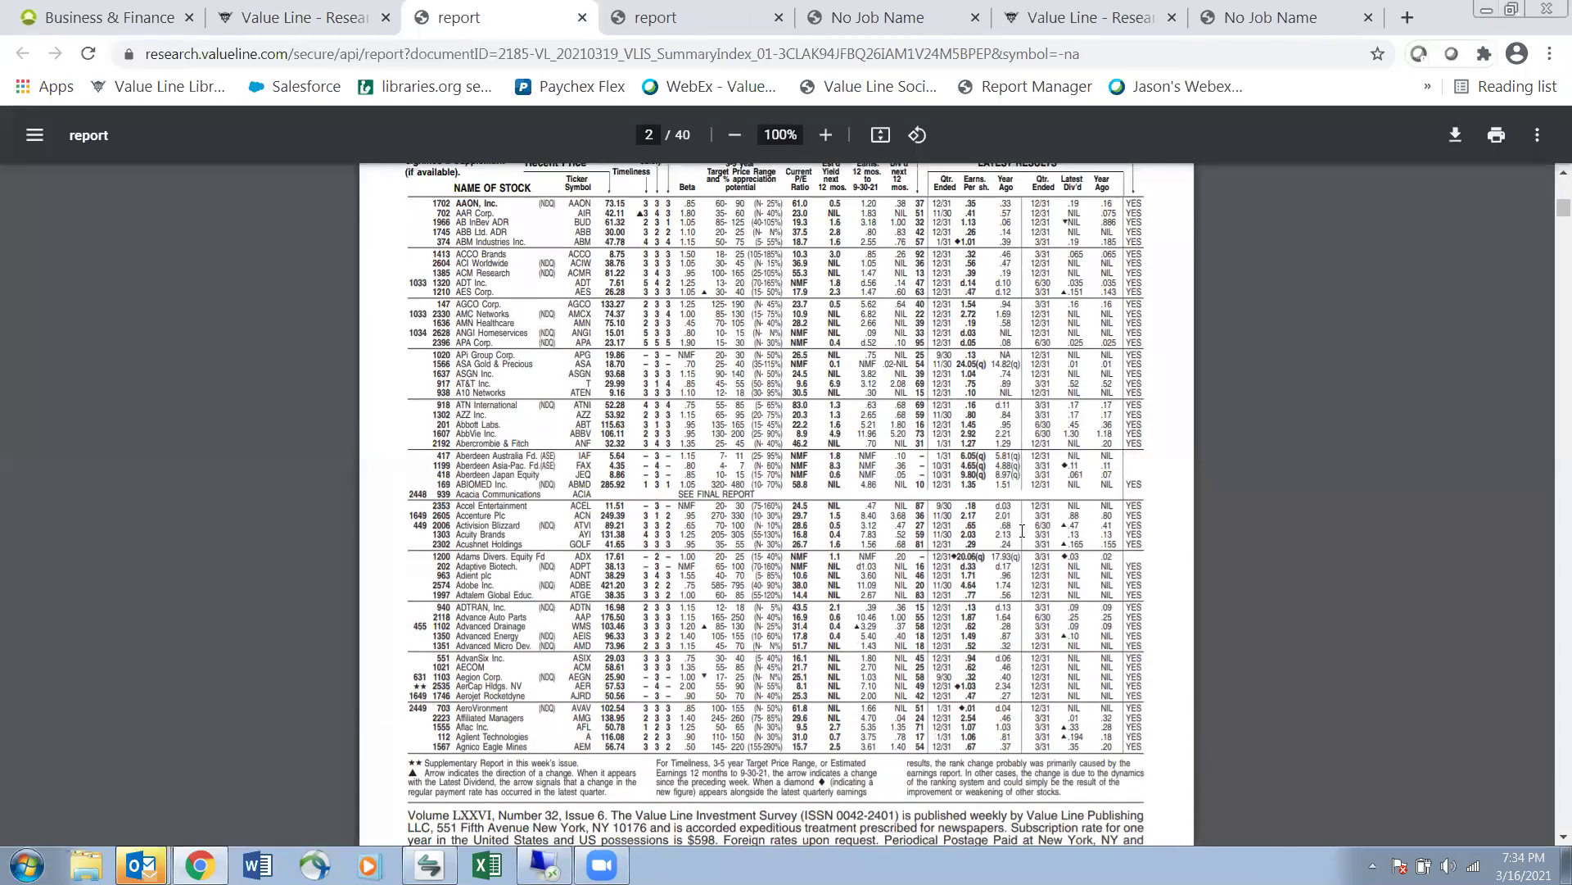
scroll(1022, 530, "up", 17)
Browse the research library's current list of recent companies and view the ranks and financial strength of WideOpenWest Inc
left_click(370, 33)
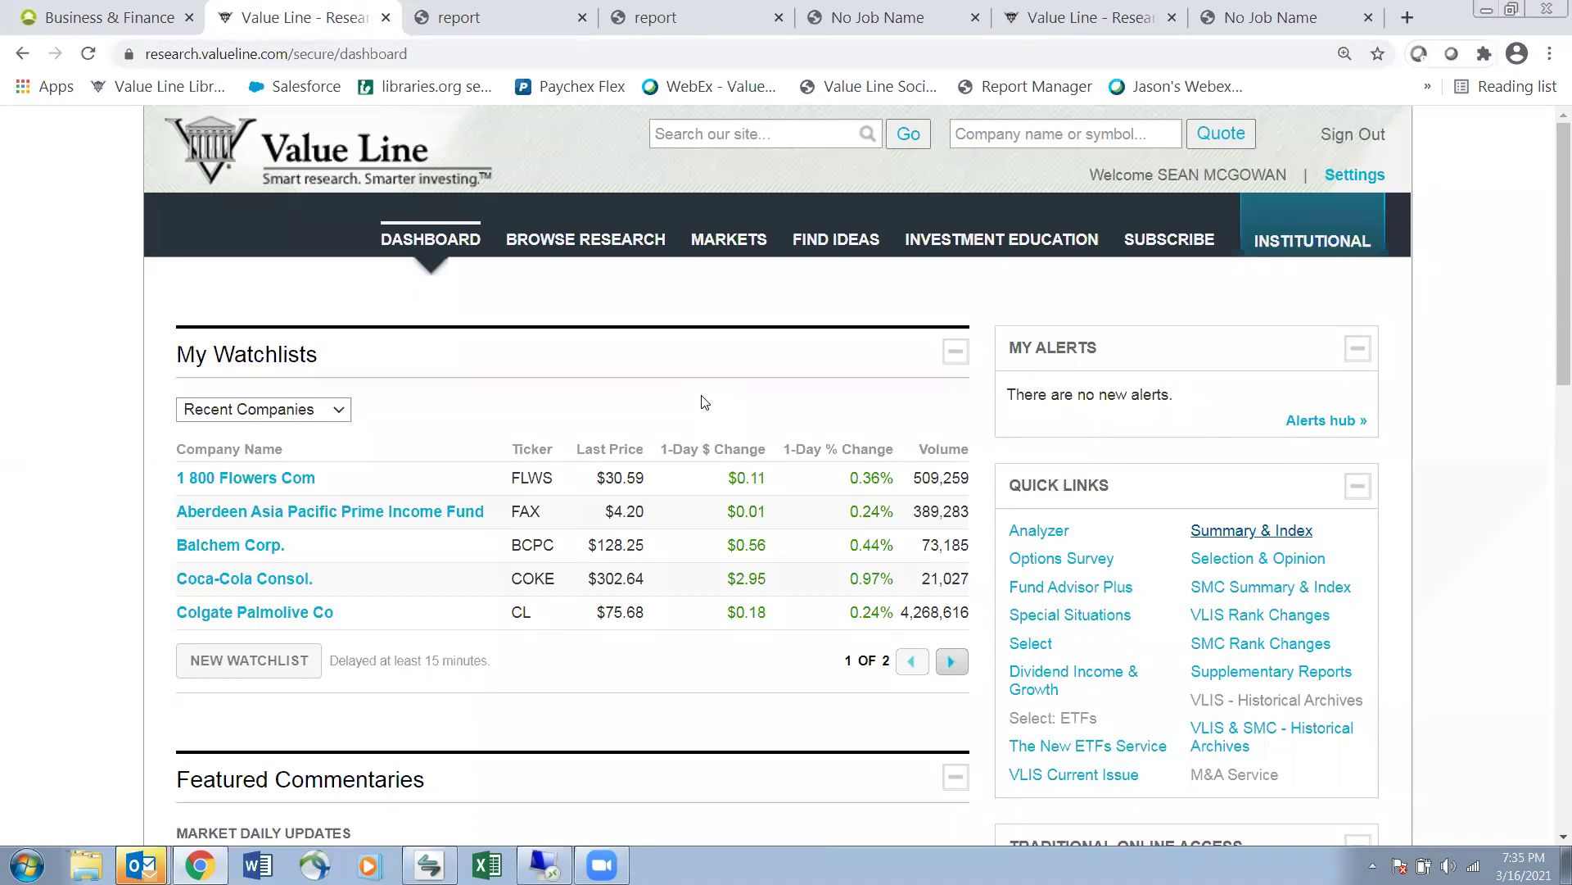
left_click(558, 242)
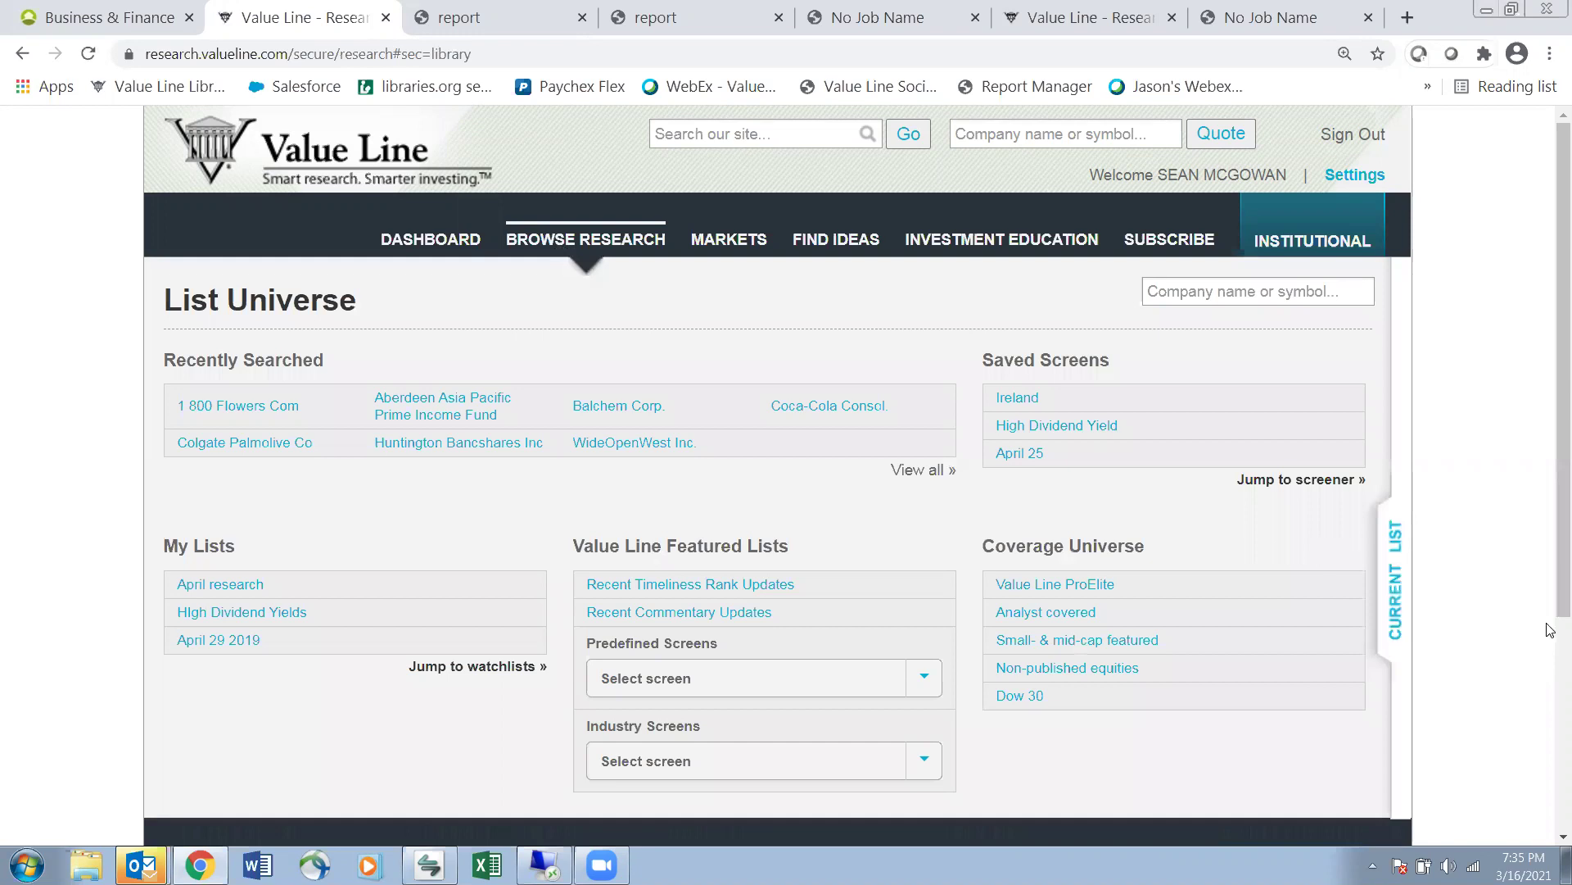
left_click(1395, 606)
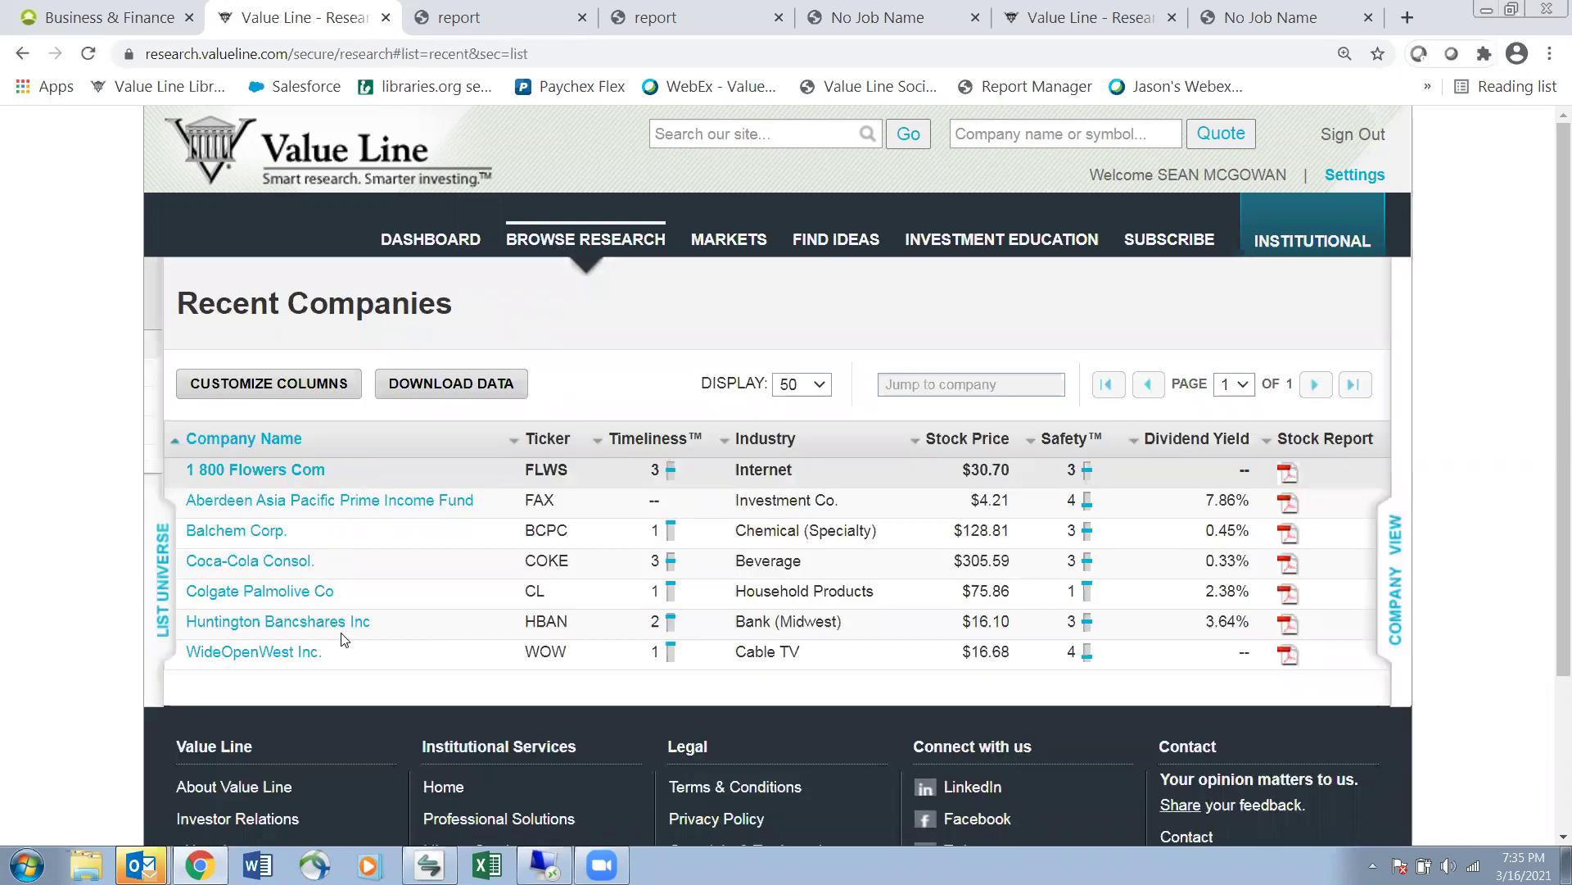
left_click(280, 653)
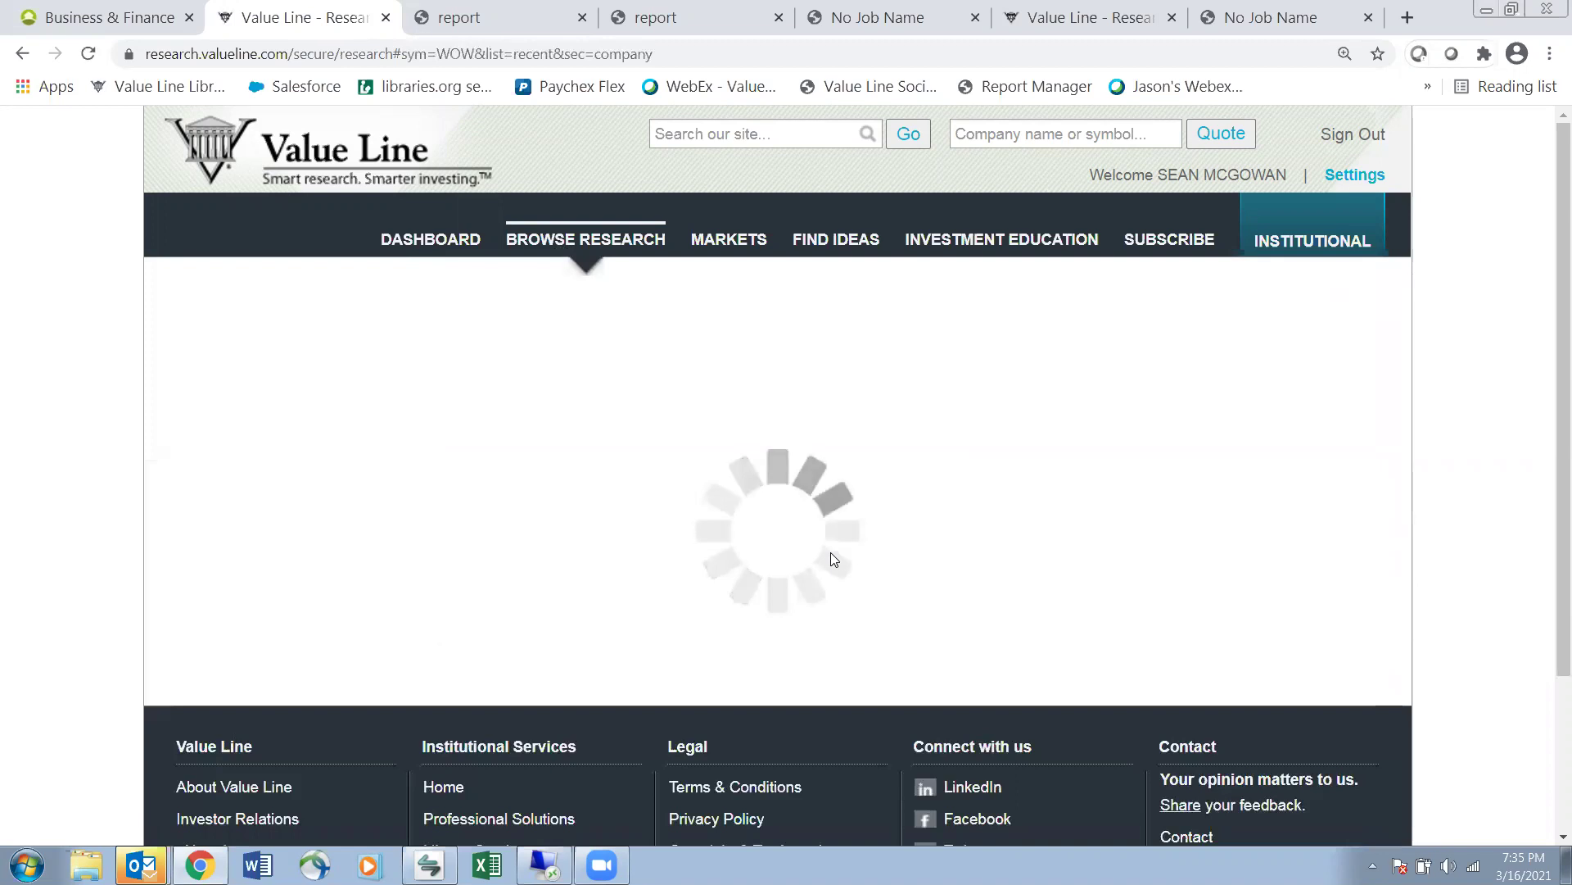
scroll(878, 521, "down", 1)
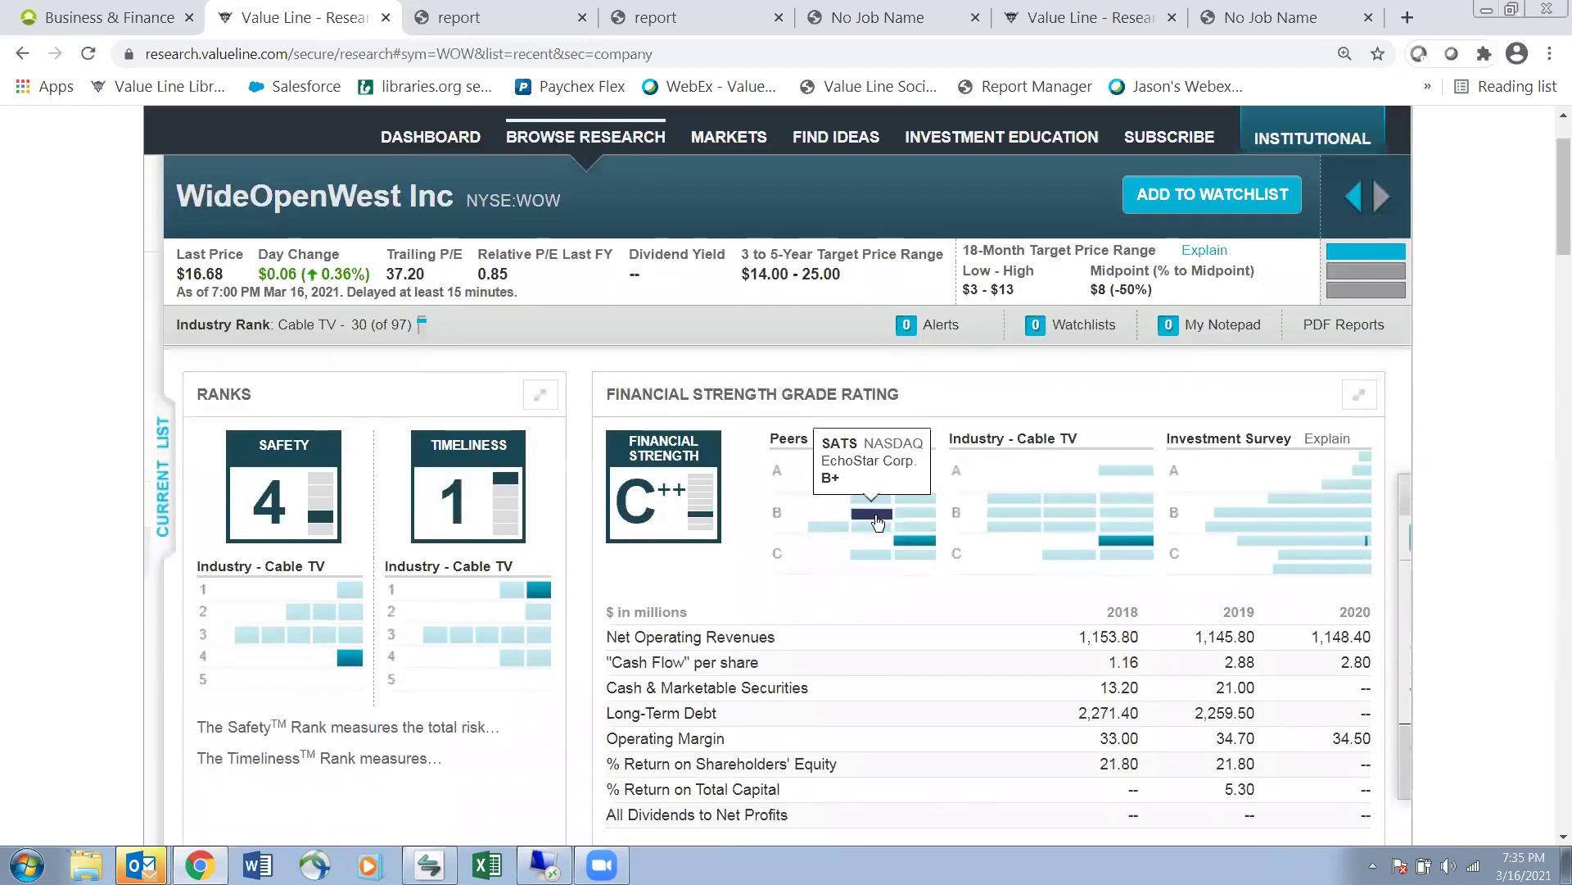
scroll(878, 521, "up", 1)
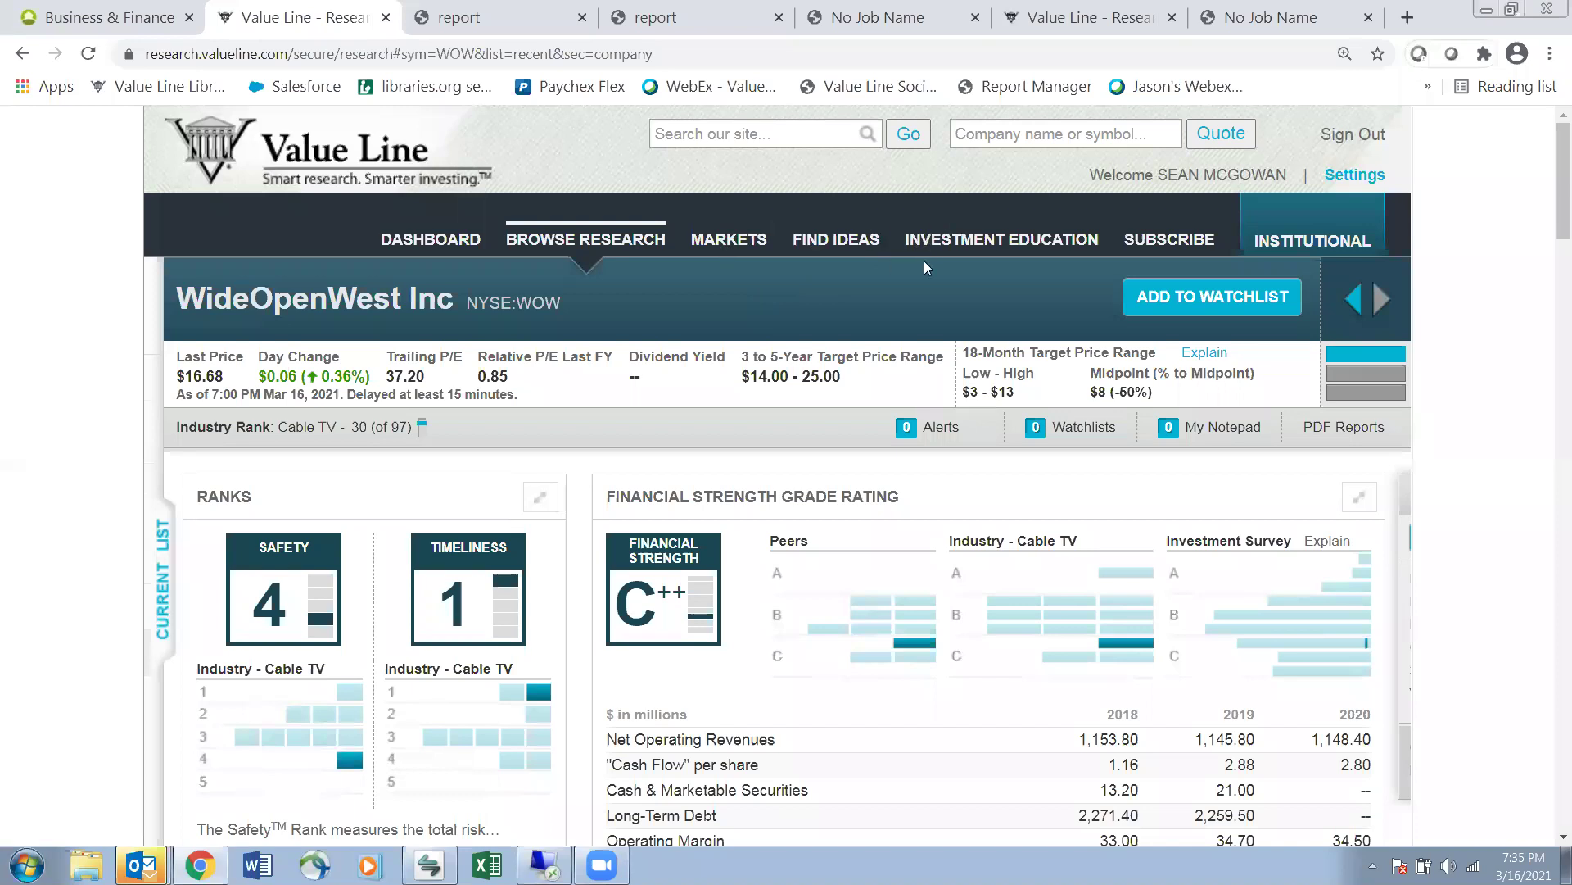
Open the Investment Education glossary and look through the definitions of terms beginning with N
left_click(462, 238)
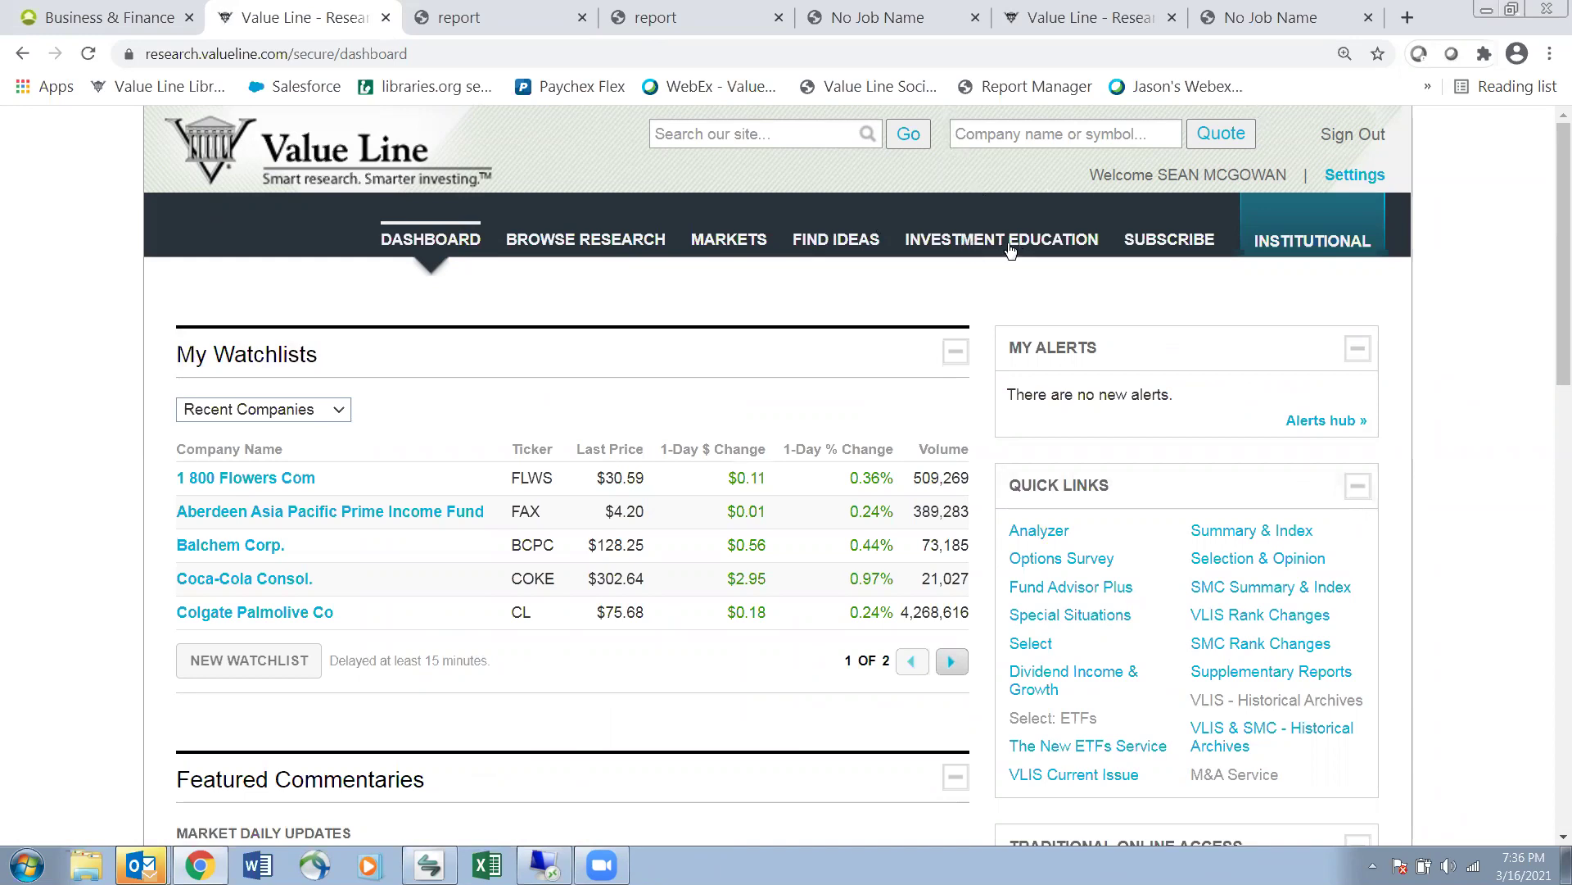
left_click(962, 242)
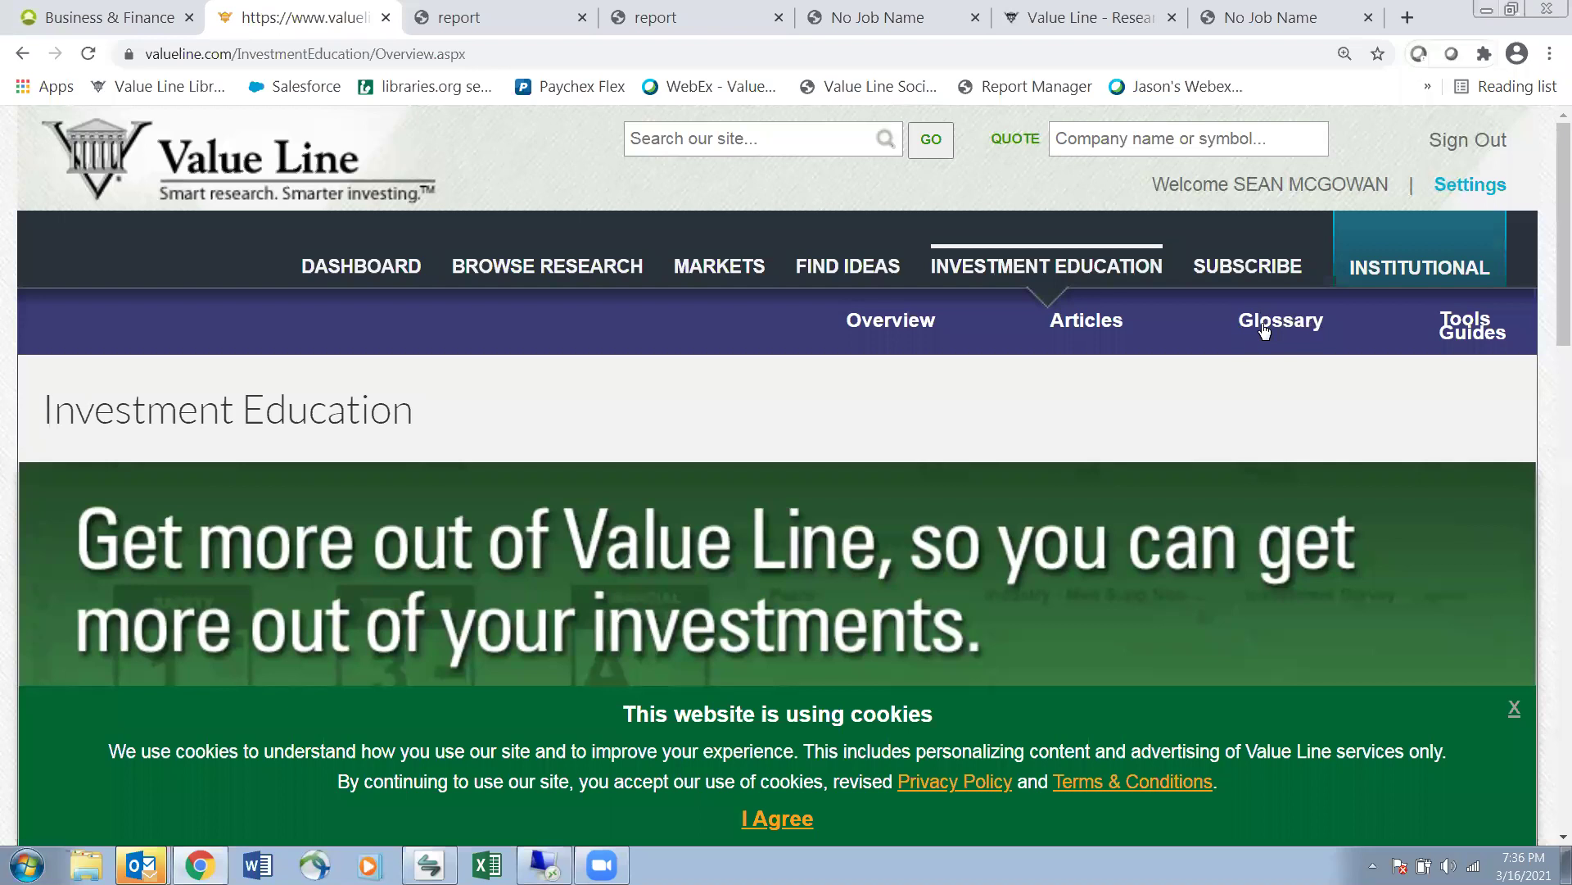
left_click(1302, 331)
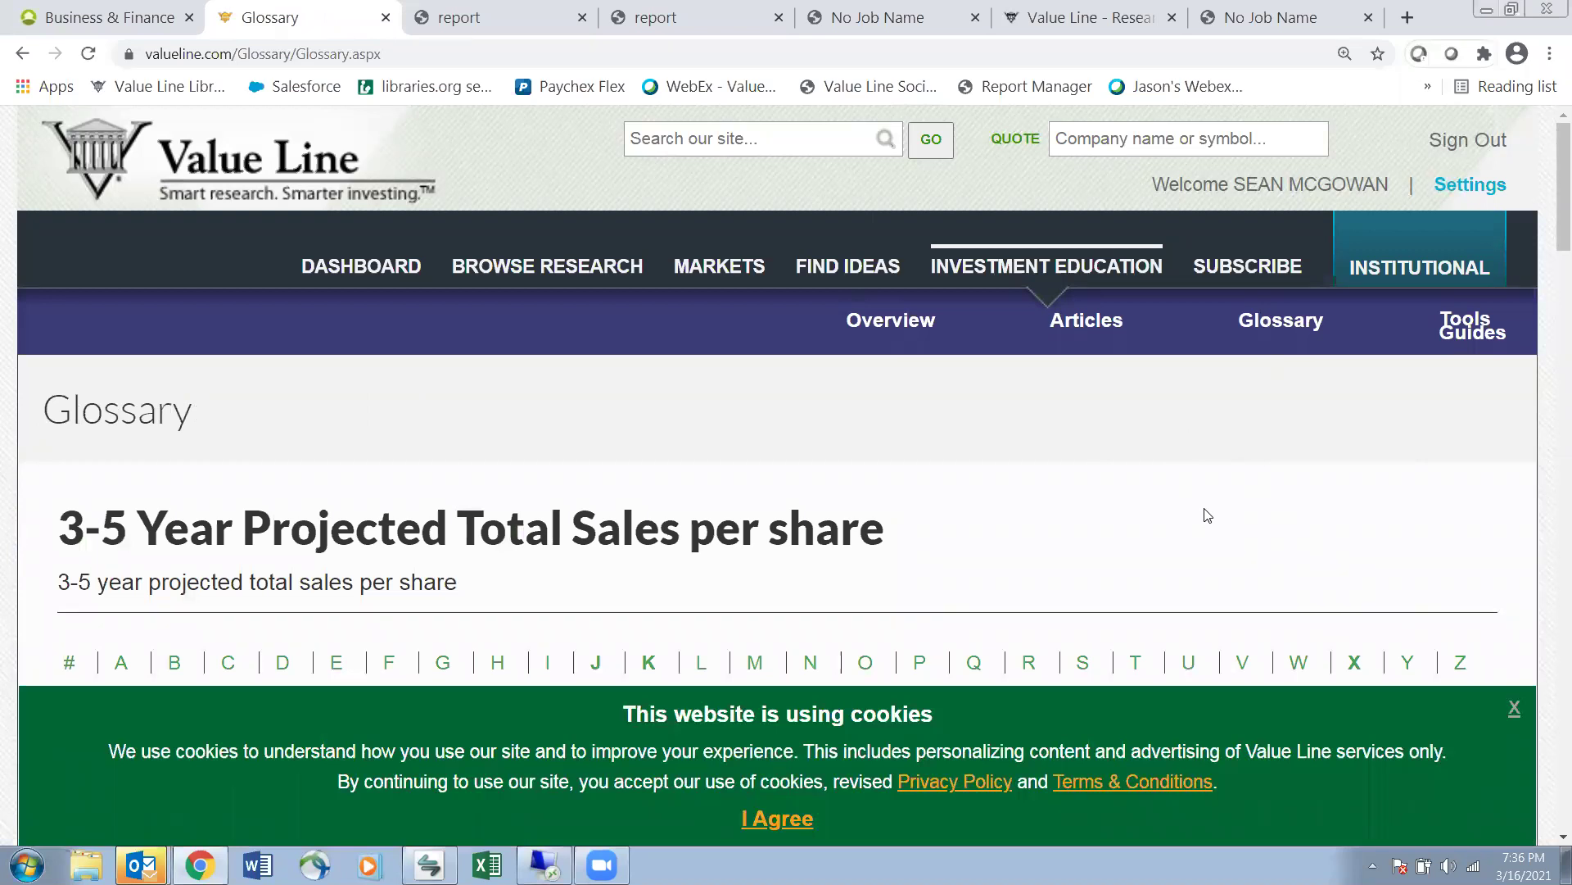
scroll(1195, 518, "down", 1)
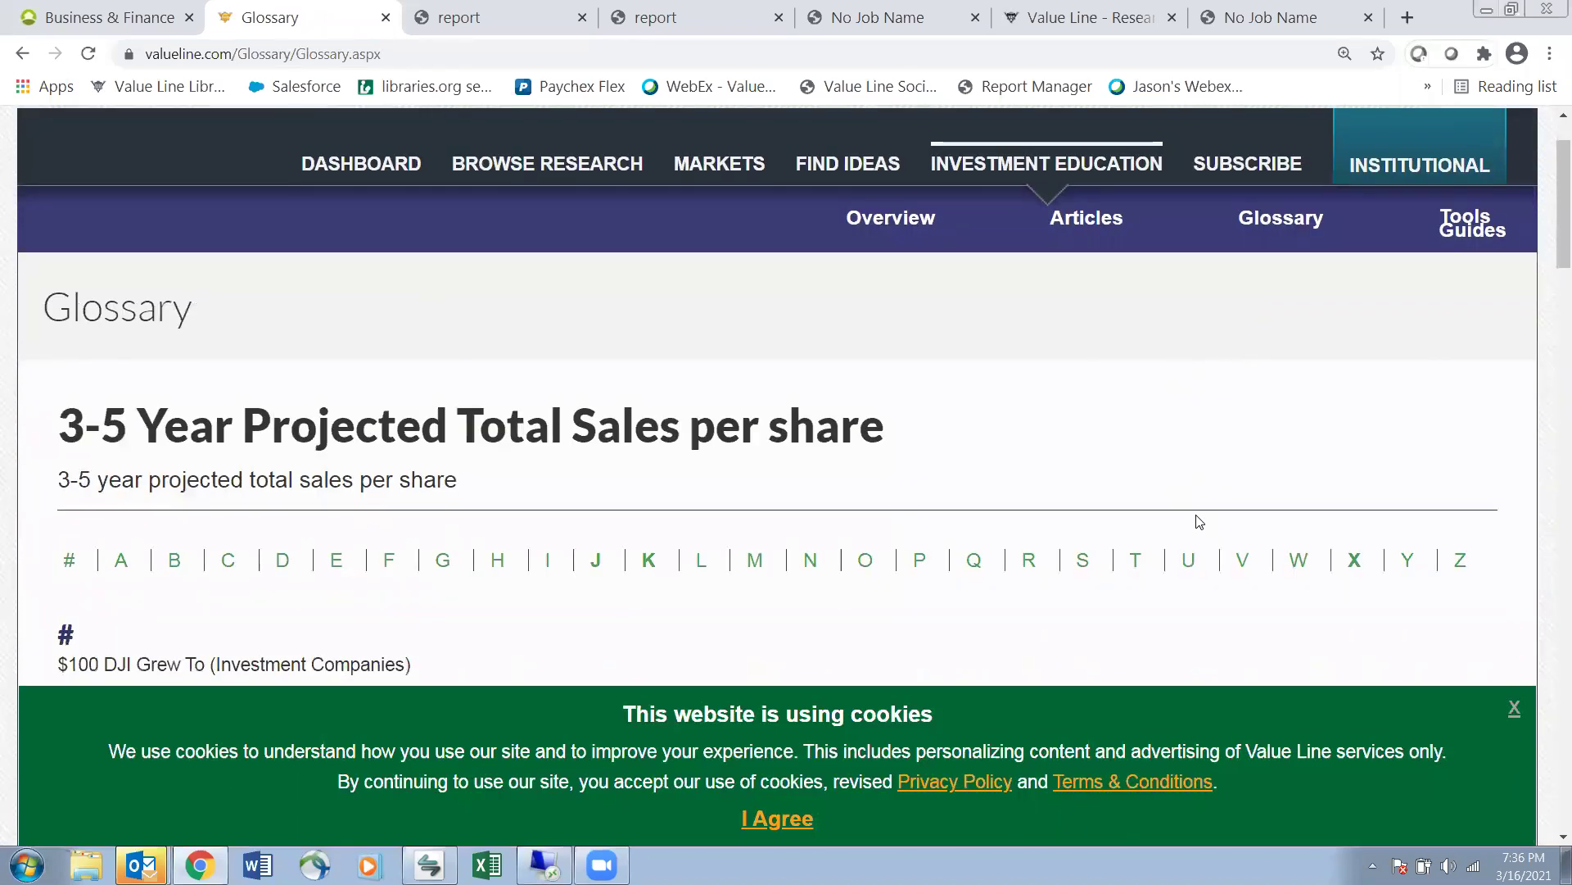
left_click(810, 564)
scroll(810, 565, "down", 7)
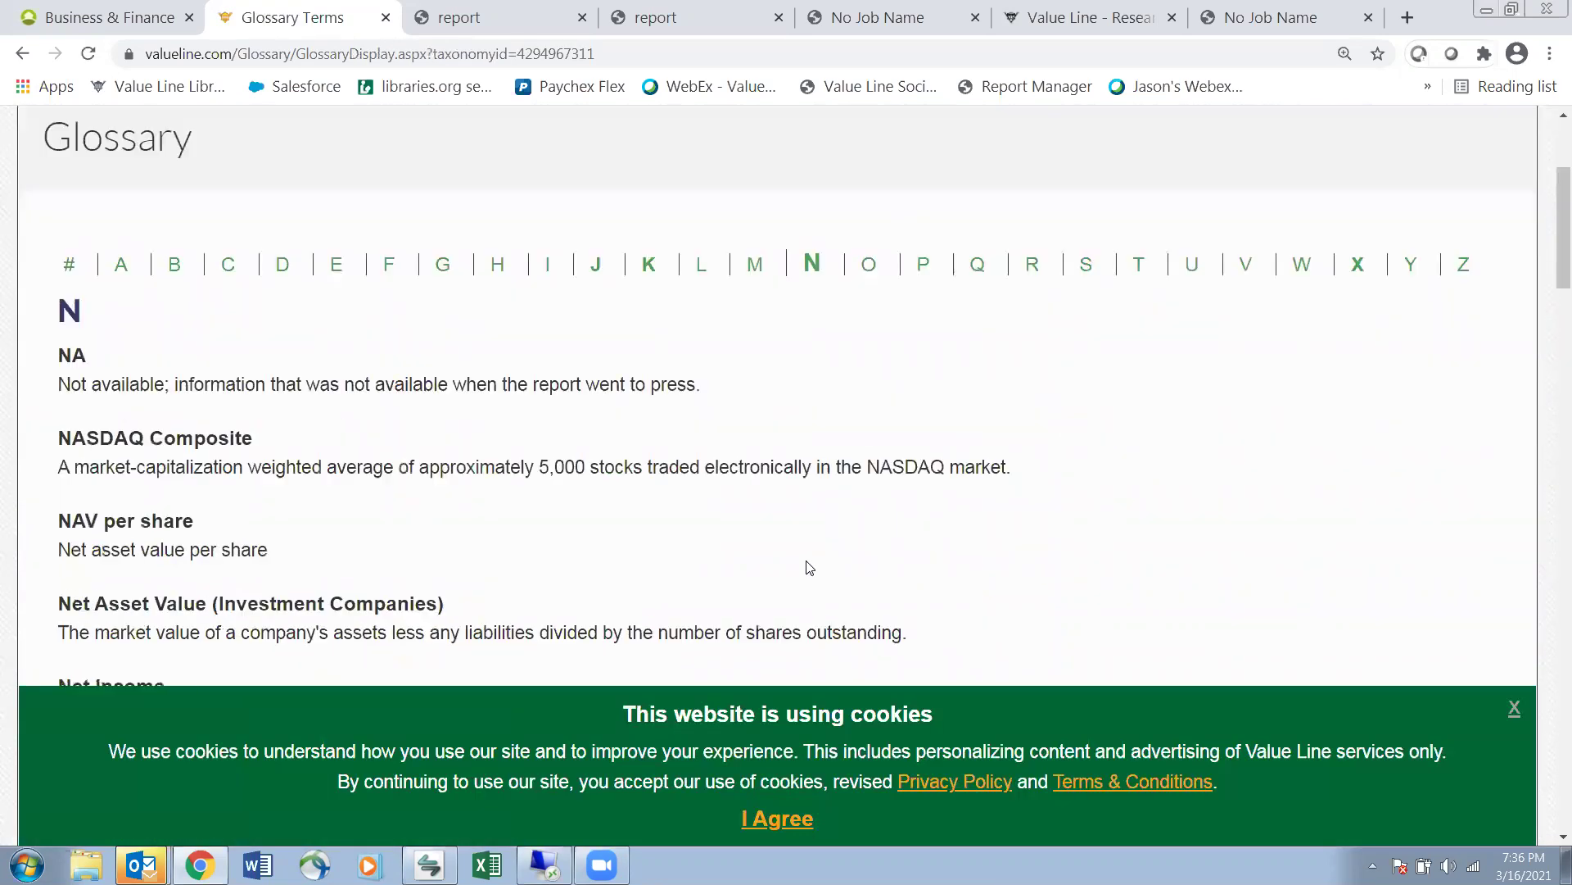
scroll(809, 567, "down", 12)
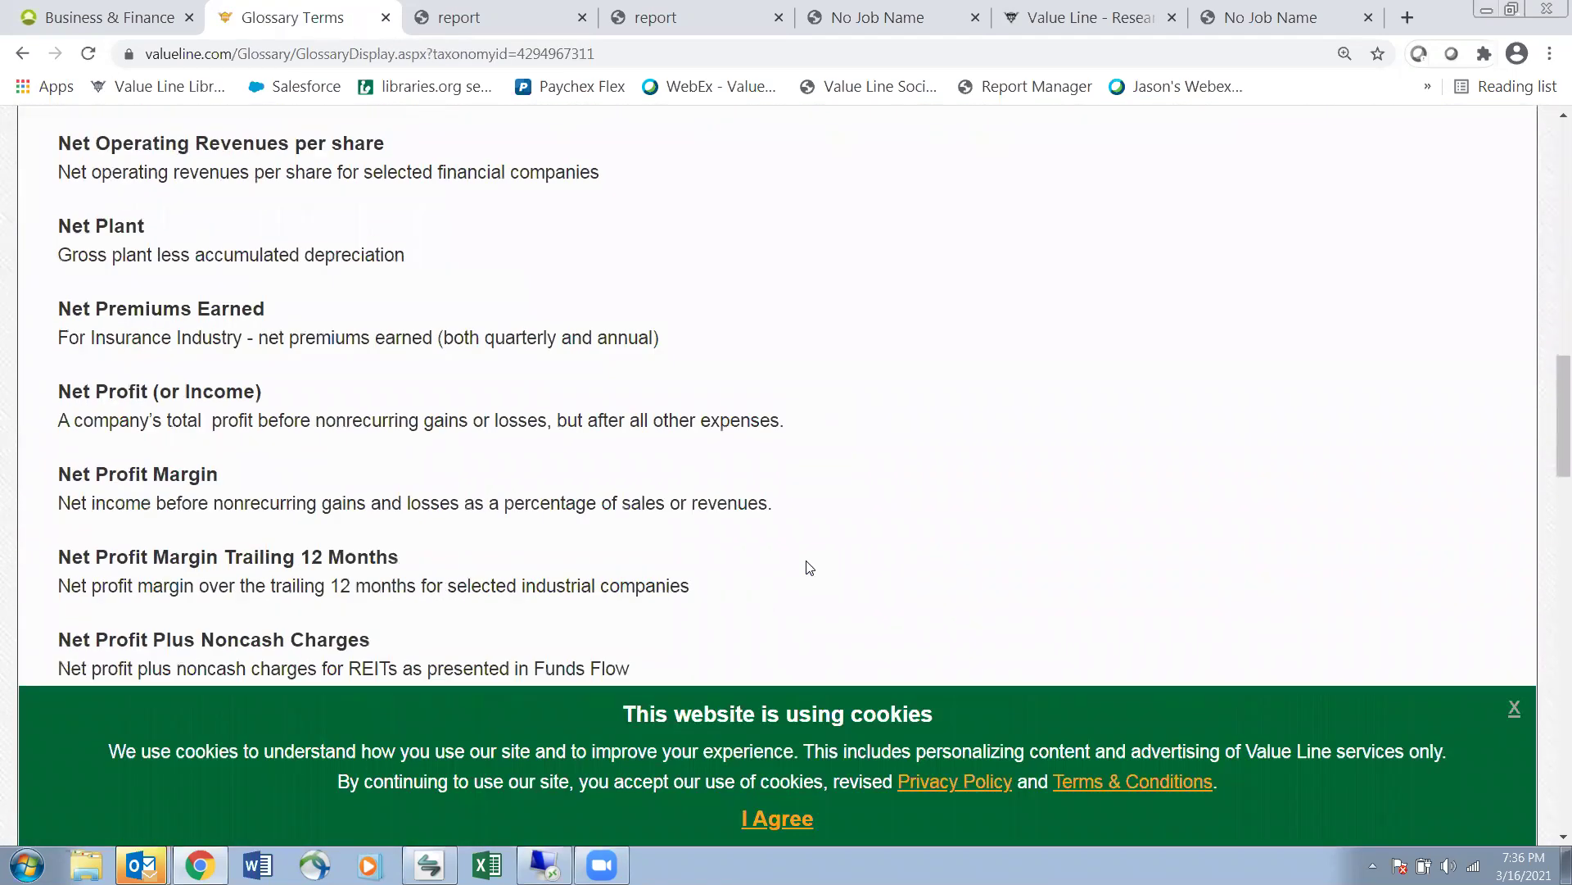
Examine the glossary definitions from Net Interest Income through Net Working Capital, then return to the start of the N terms
scroll(810, 567, "down", 1)
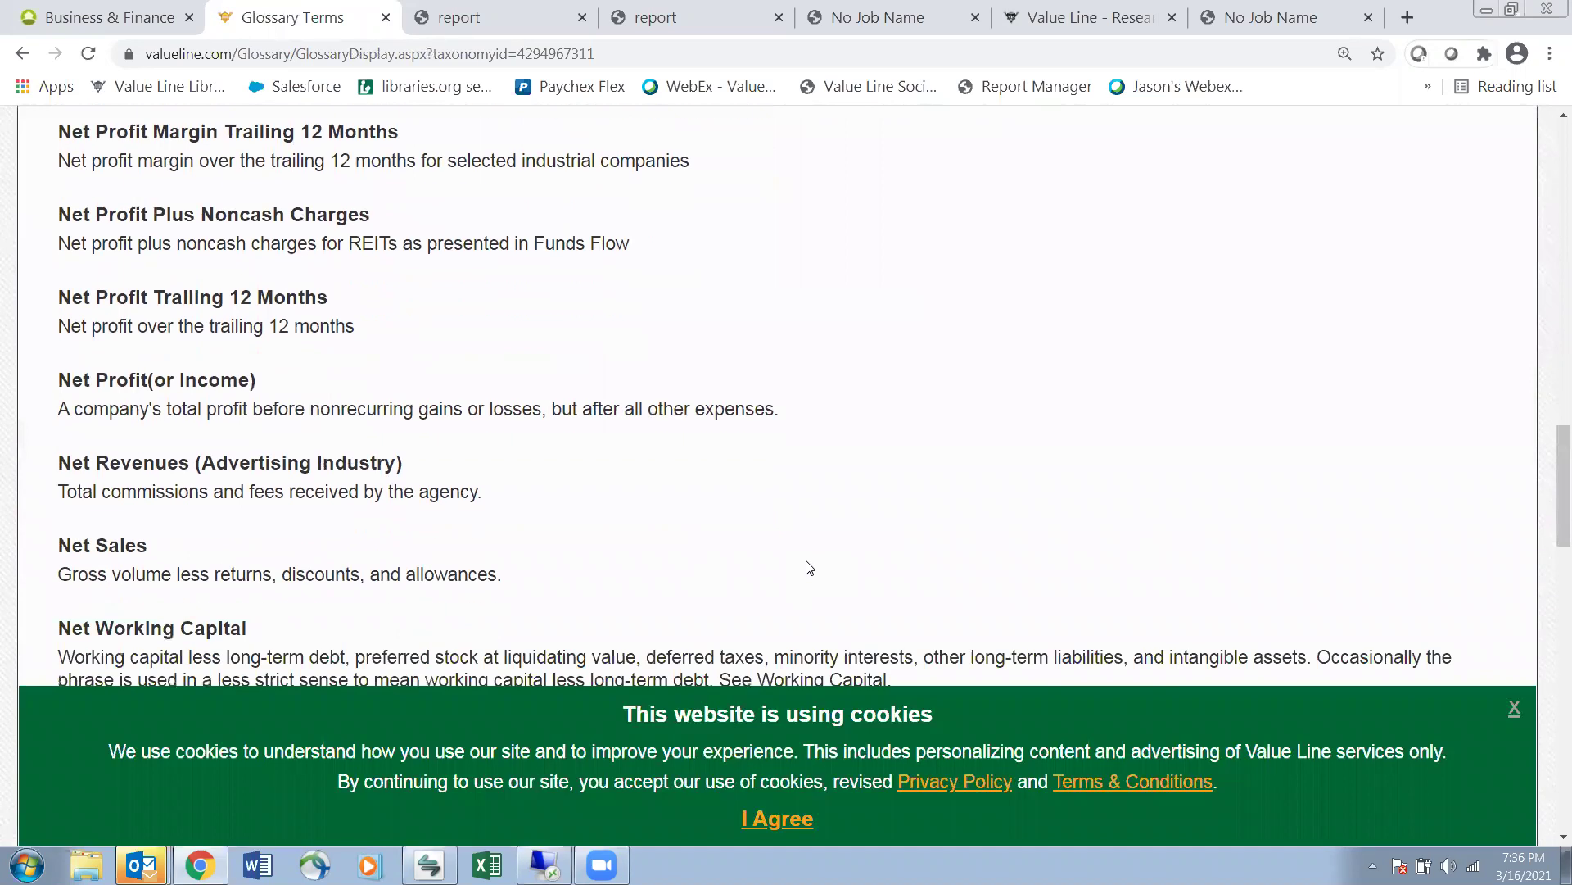
scroll(809, 567, "down", 3)
scroll(807, 565, "up", 4)
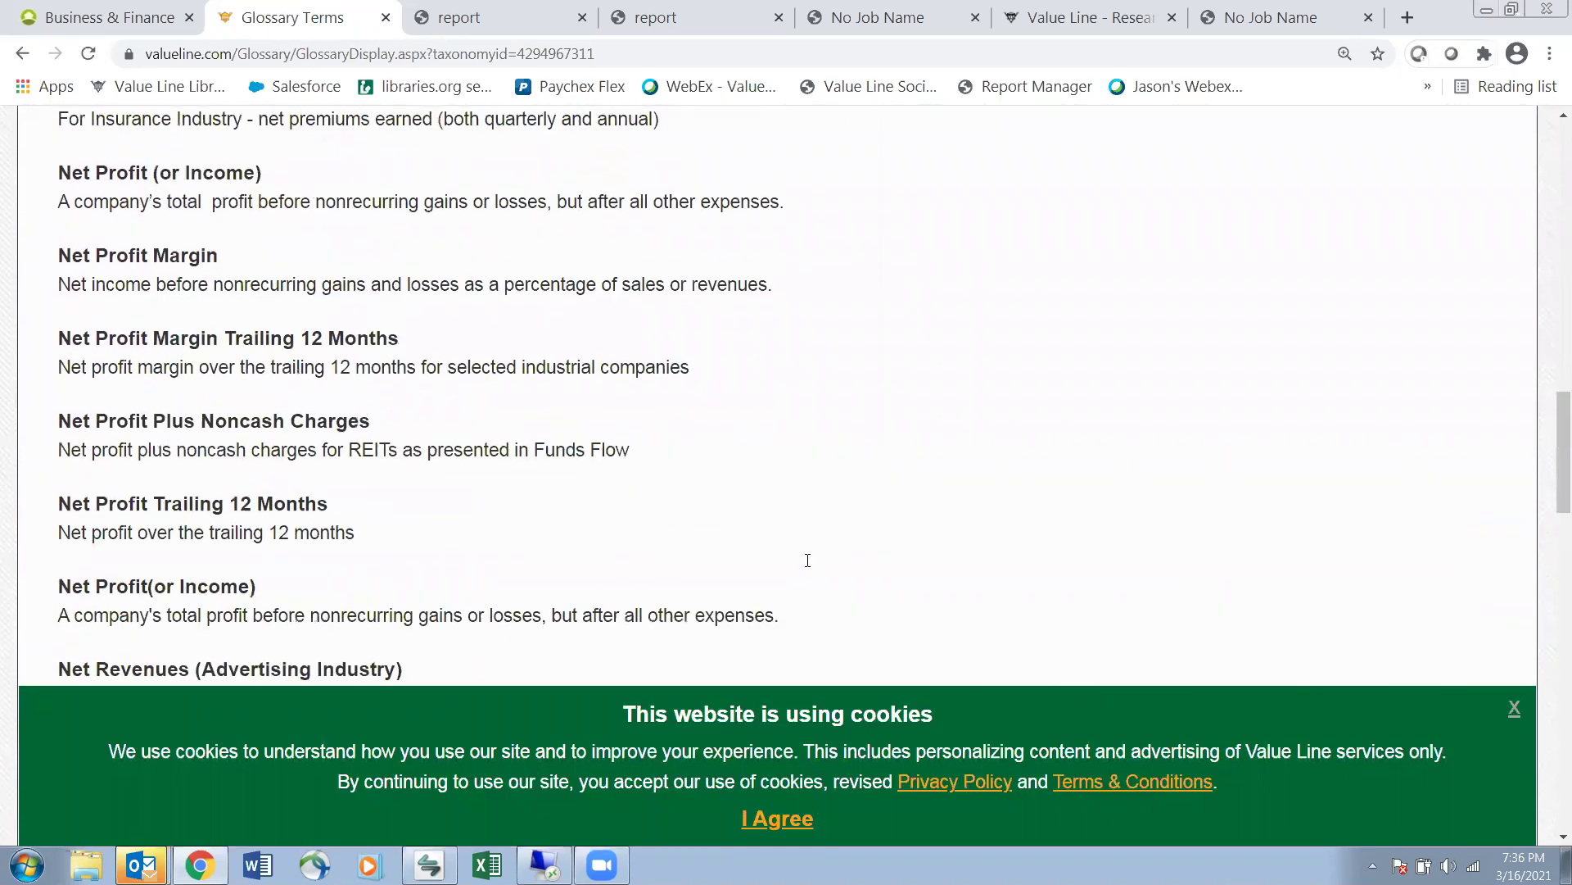
scroll(807, 563, "up", 4)
scroll(807, 567, "down", 3)
scroll(809, 567, "up", 5)
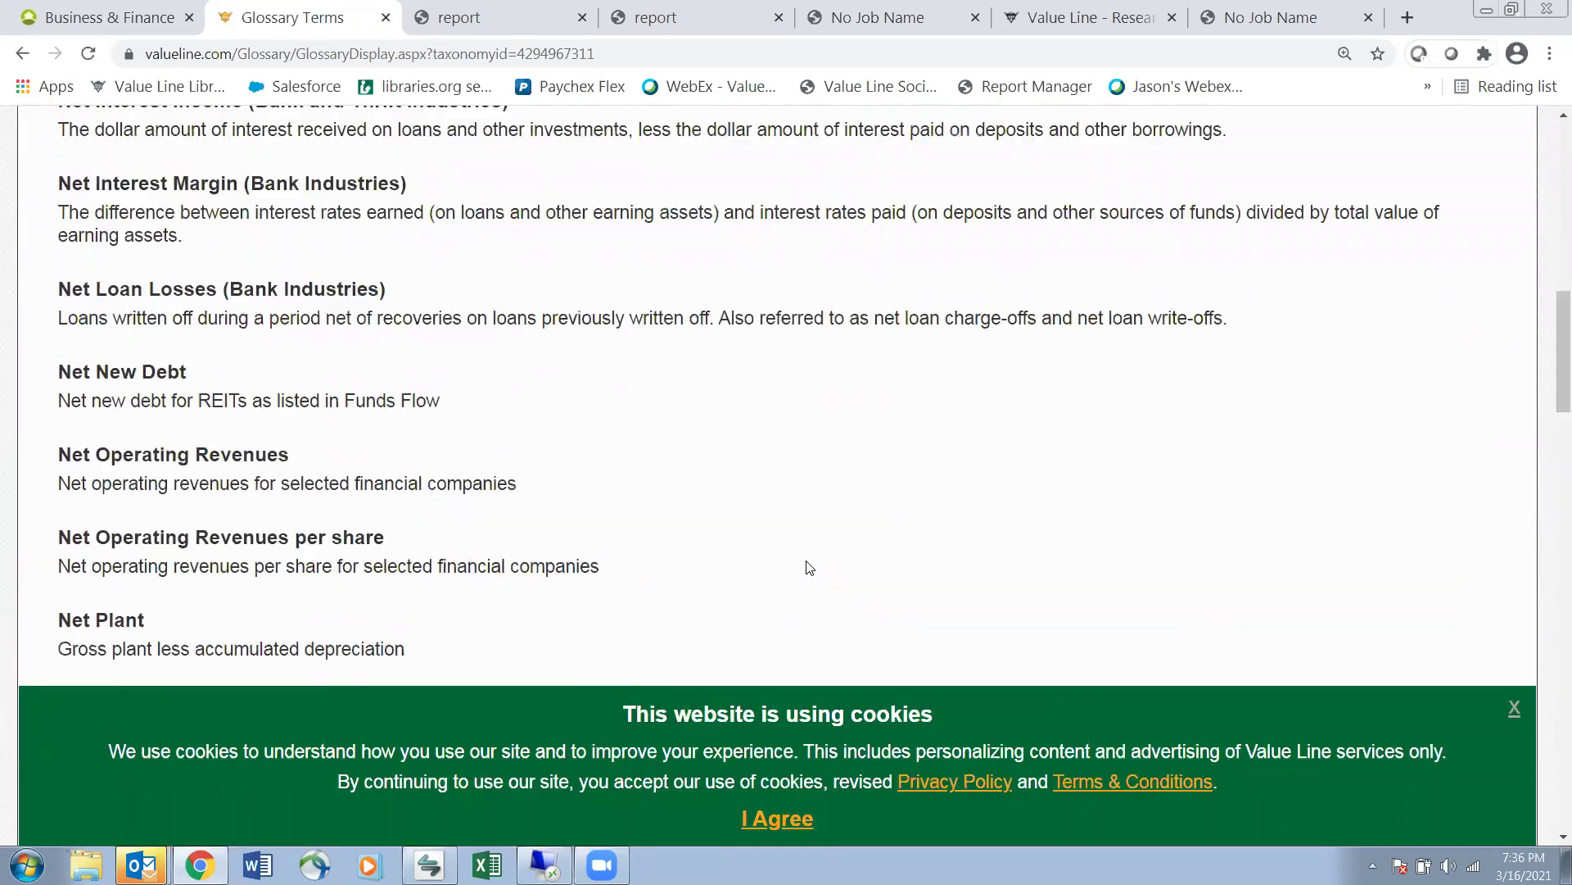
scroll(809, 567, "up", 9)
scroll(805, 565, "down", 4)
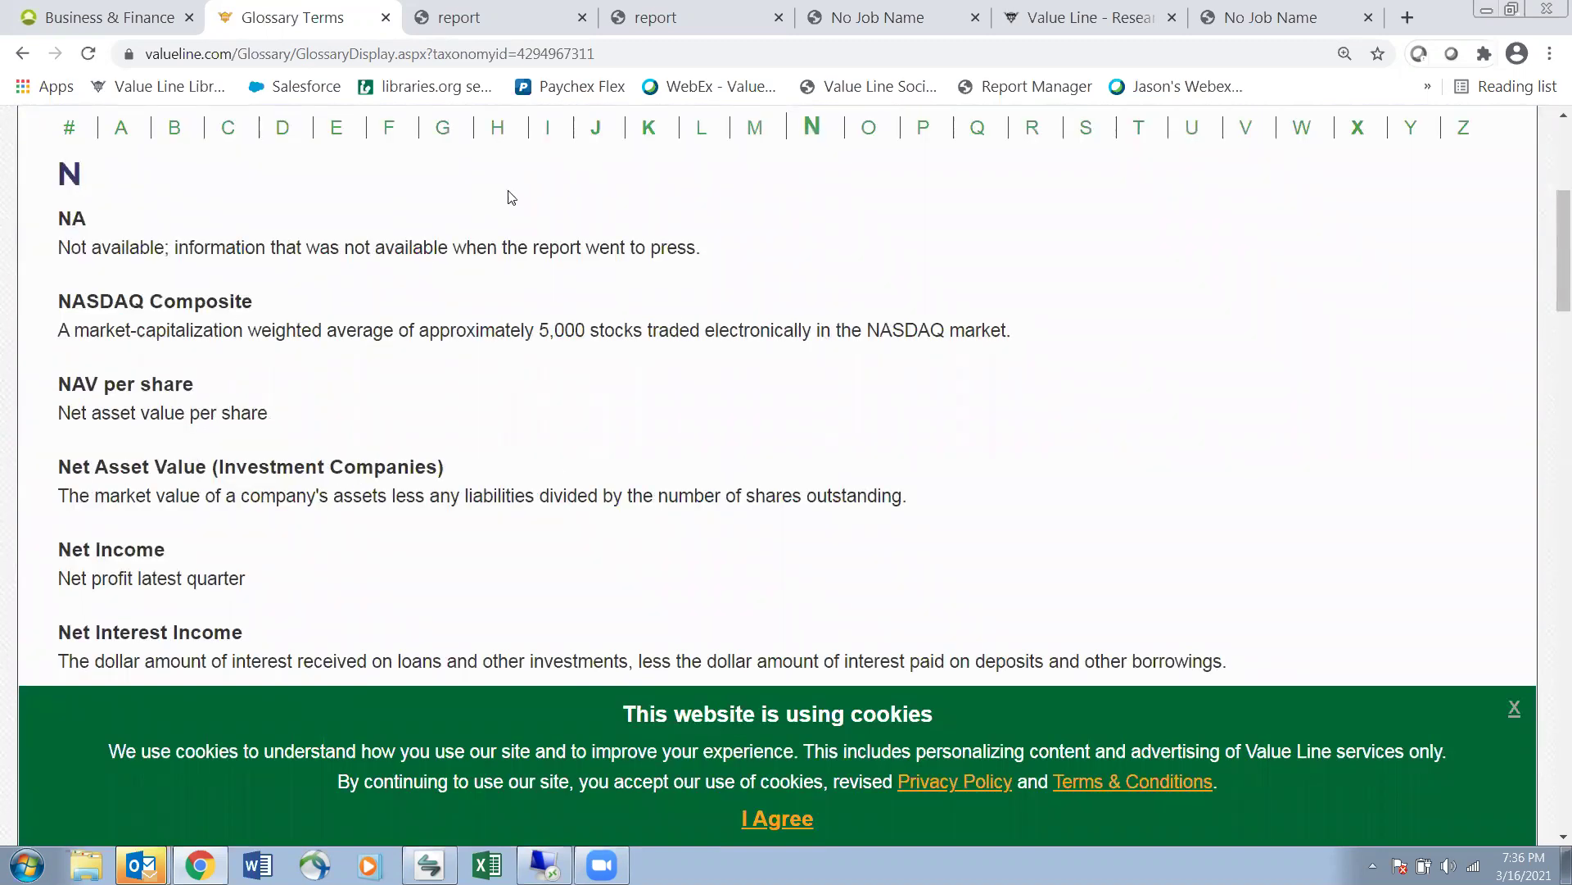
scroll(599, 401, "up", 5)
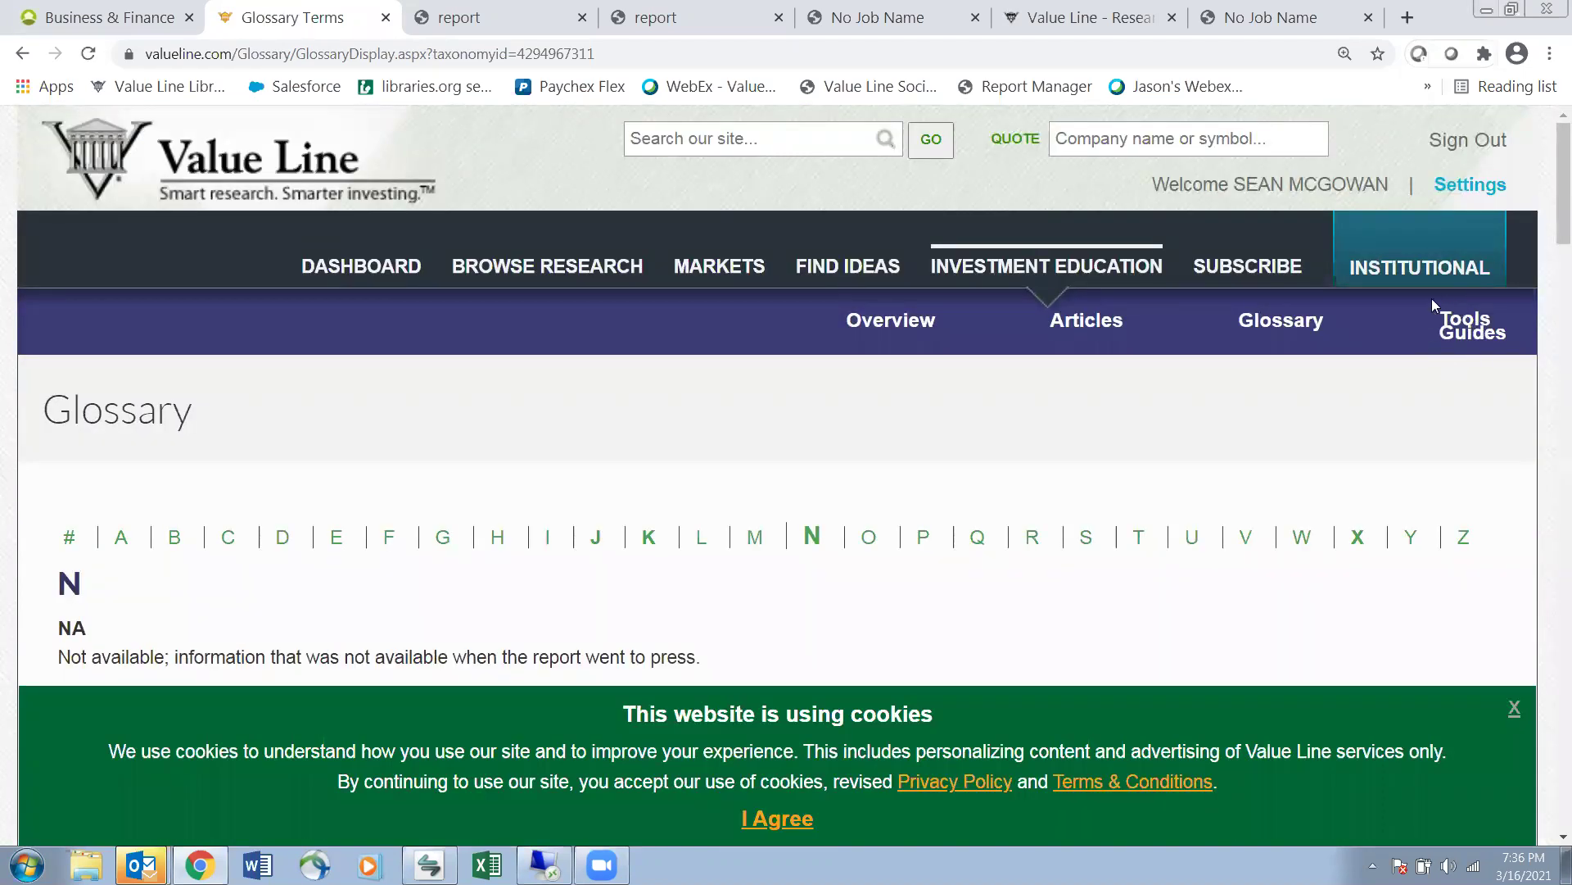
Open the Investment Education Tools Guides page and look over the subscriber guides for navigating valueline.com
left_click(1489, 336)
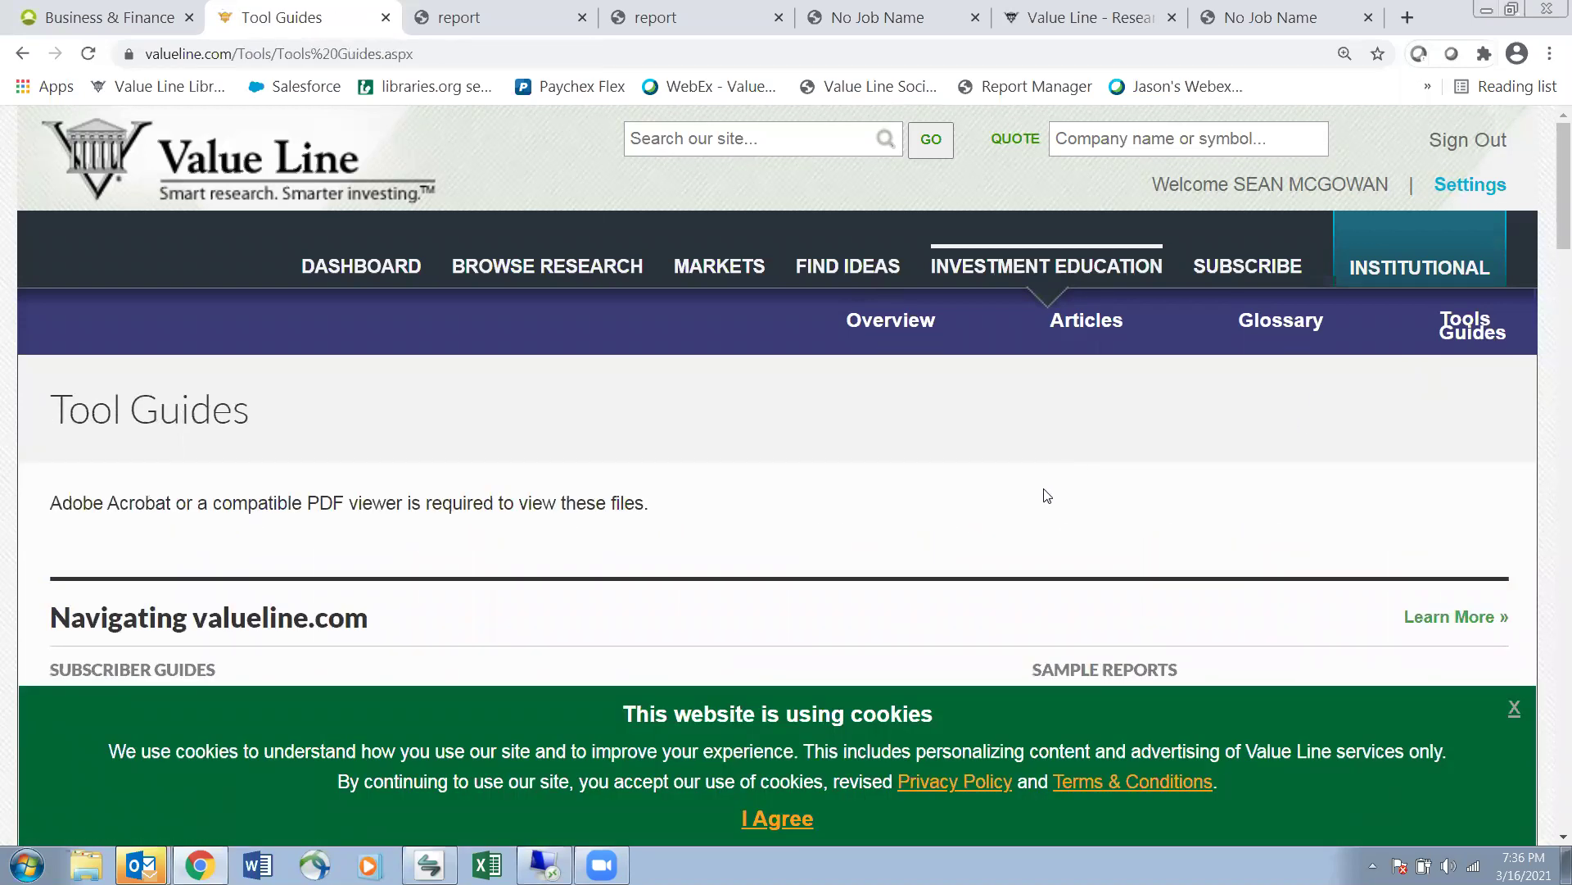
scroll(1047, 495, "down", 3)
scroll(1046, 495, "down", 1)
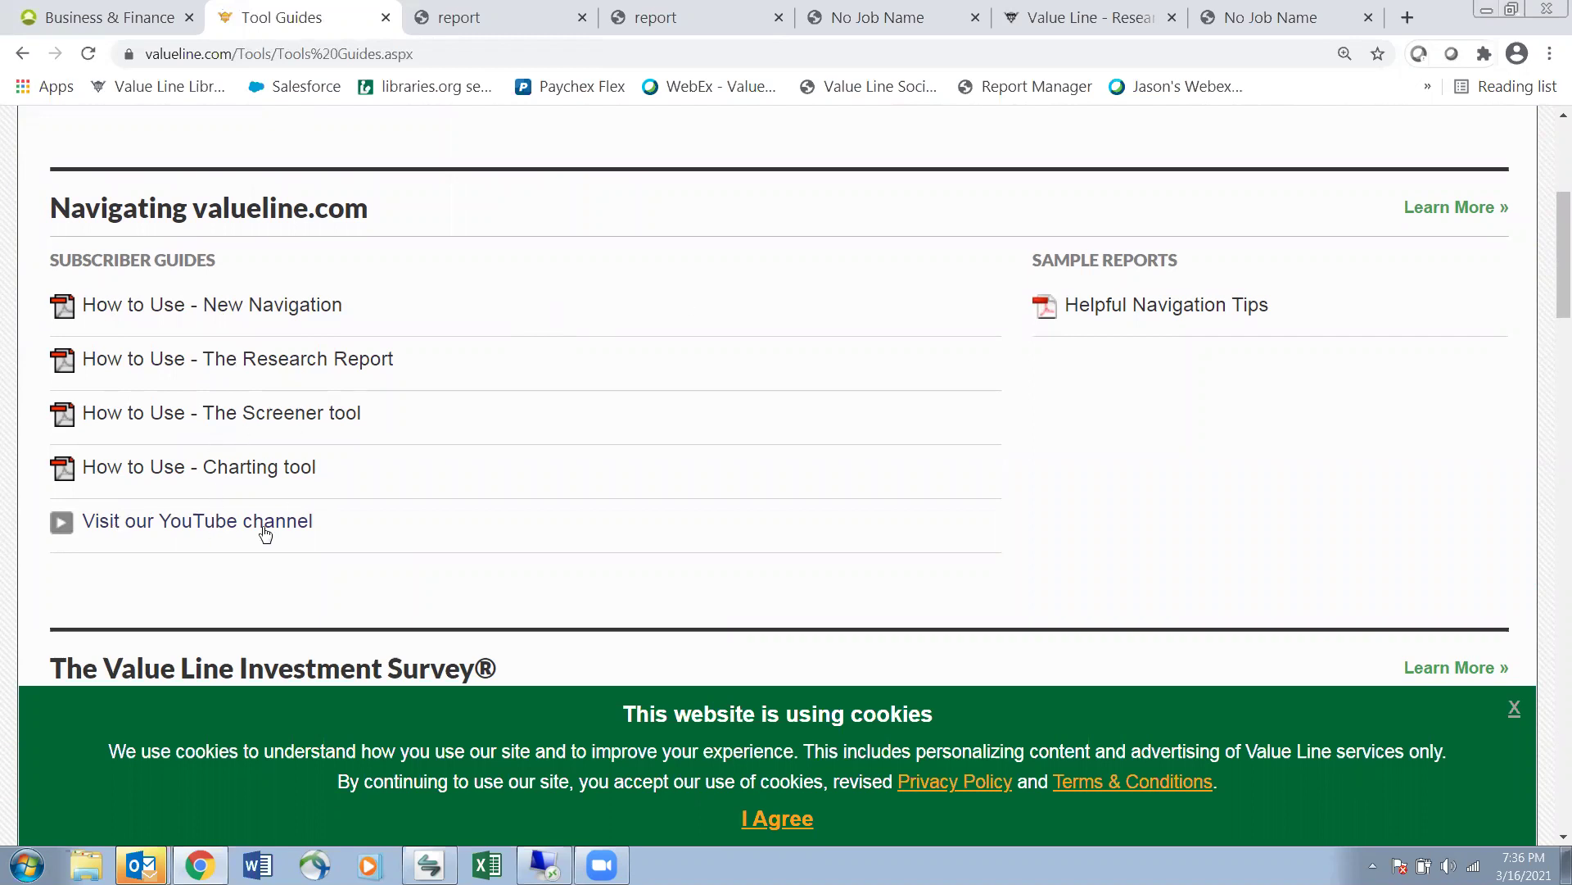
Open Value Line's YouTube channel from the subscriber guides and look through its uploads and created playlists
left_click(183, 531)
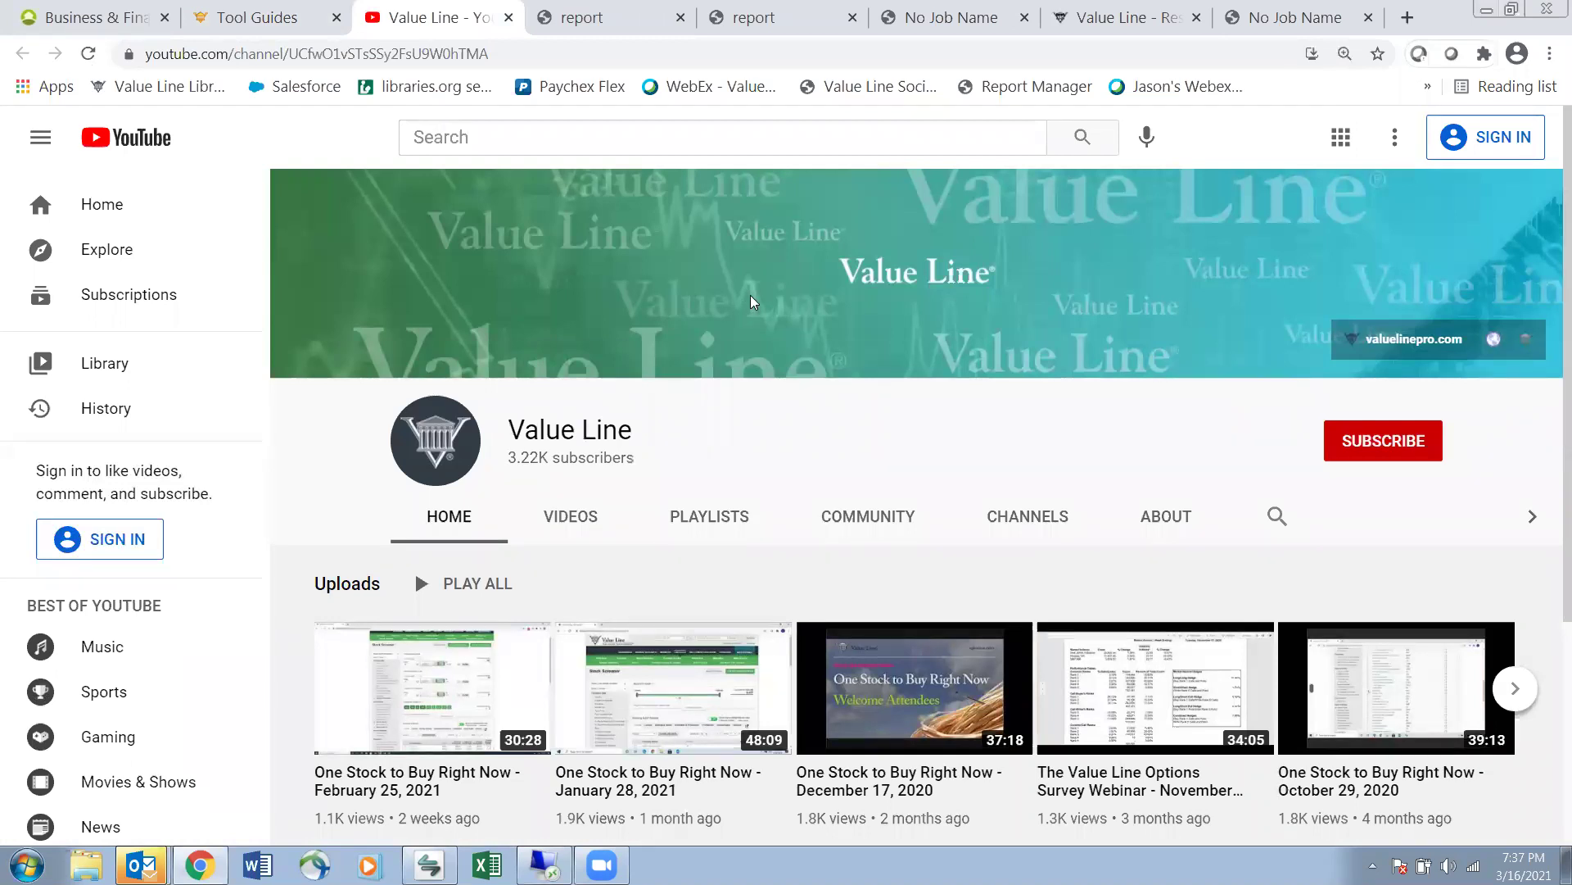
scroll(825, 502, "down", 3)
scroll(826, 501, "down", 2)
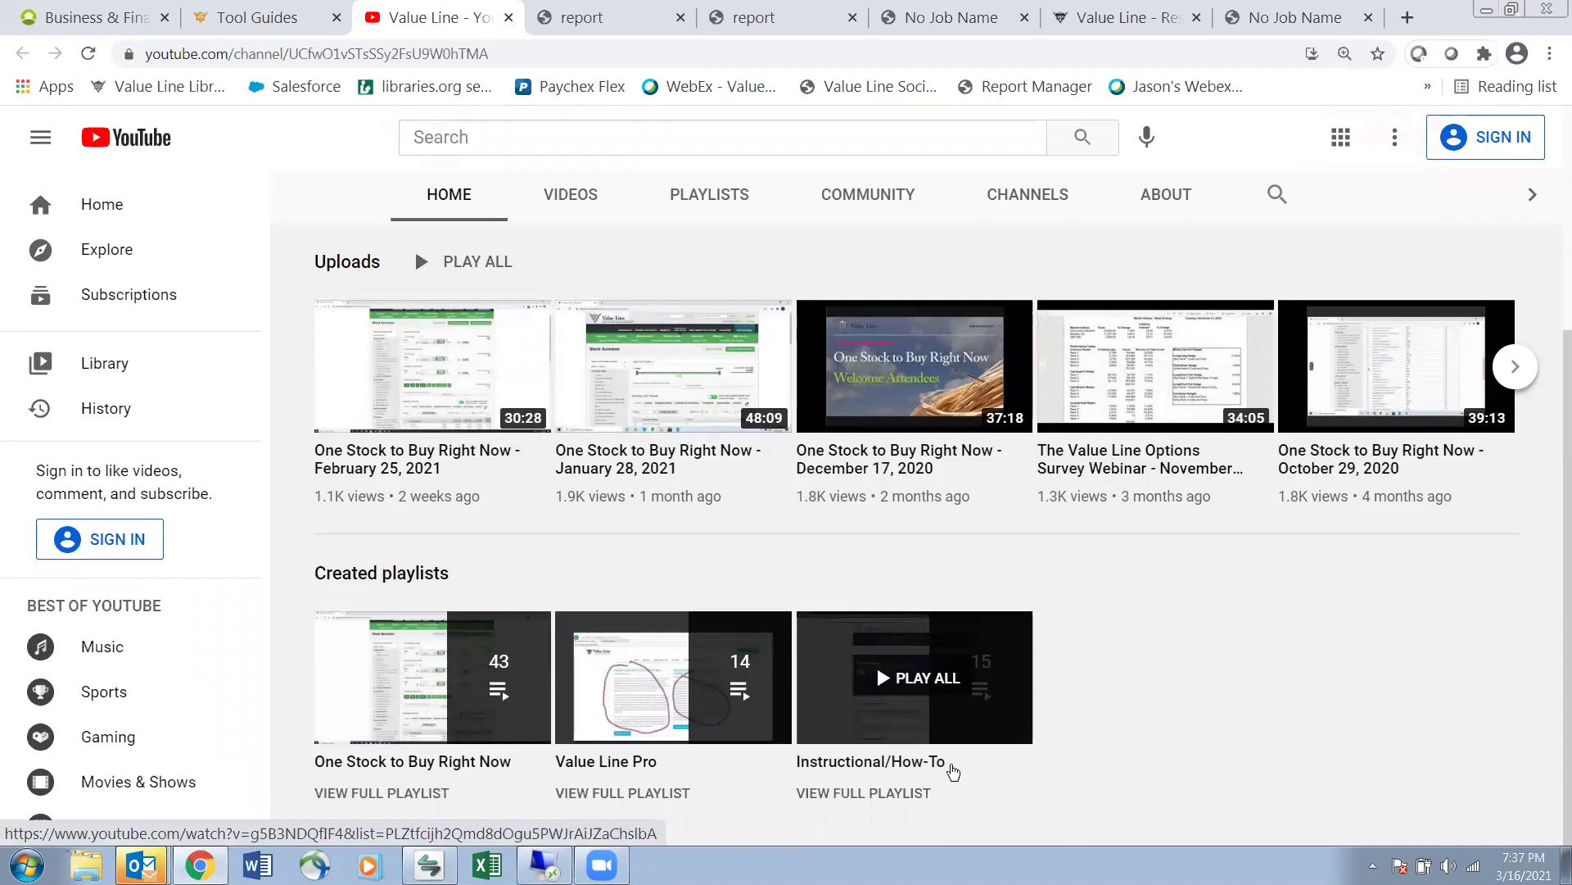
scroll(909, 688, "up", 3)
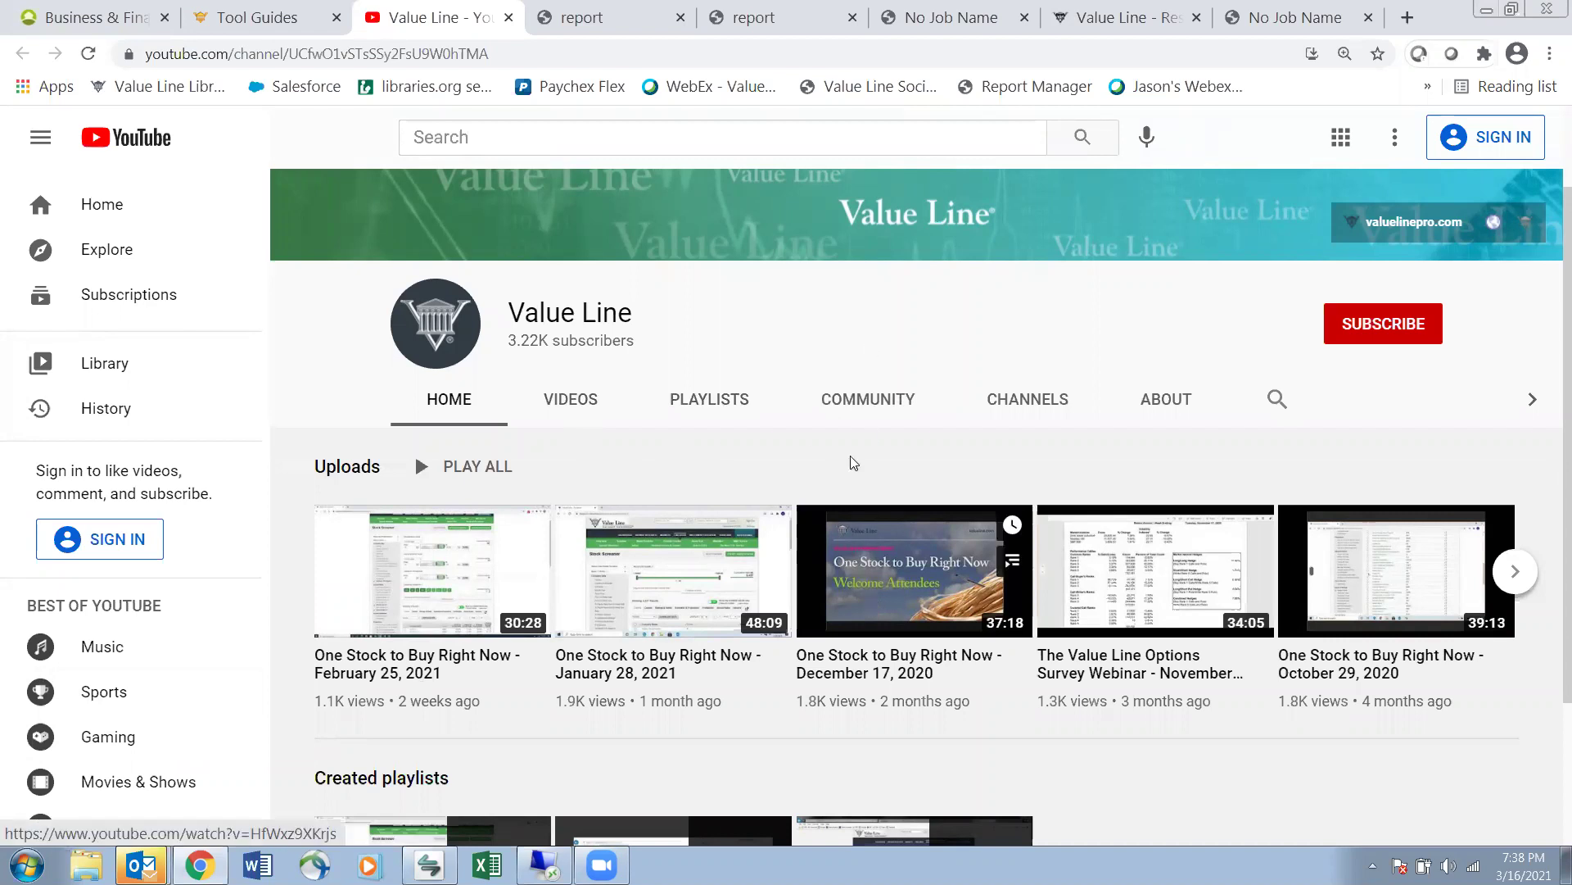
scroll(847, 447, "up", 2)
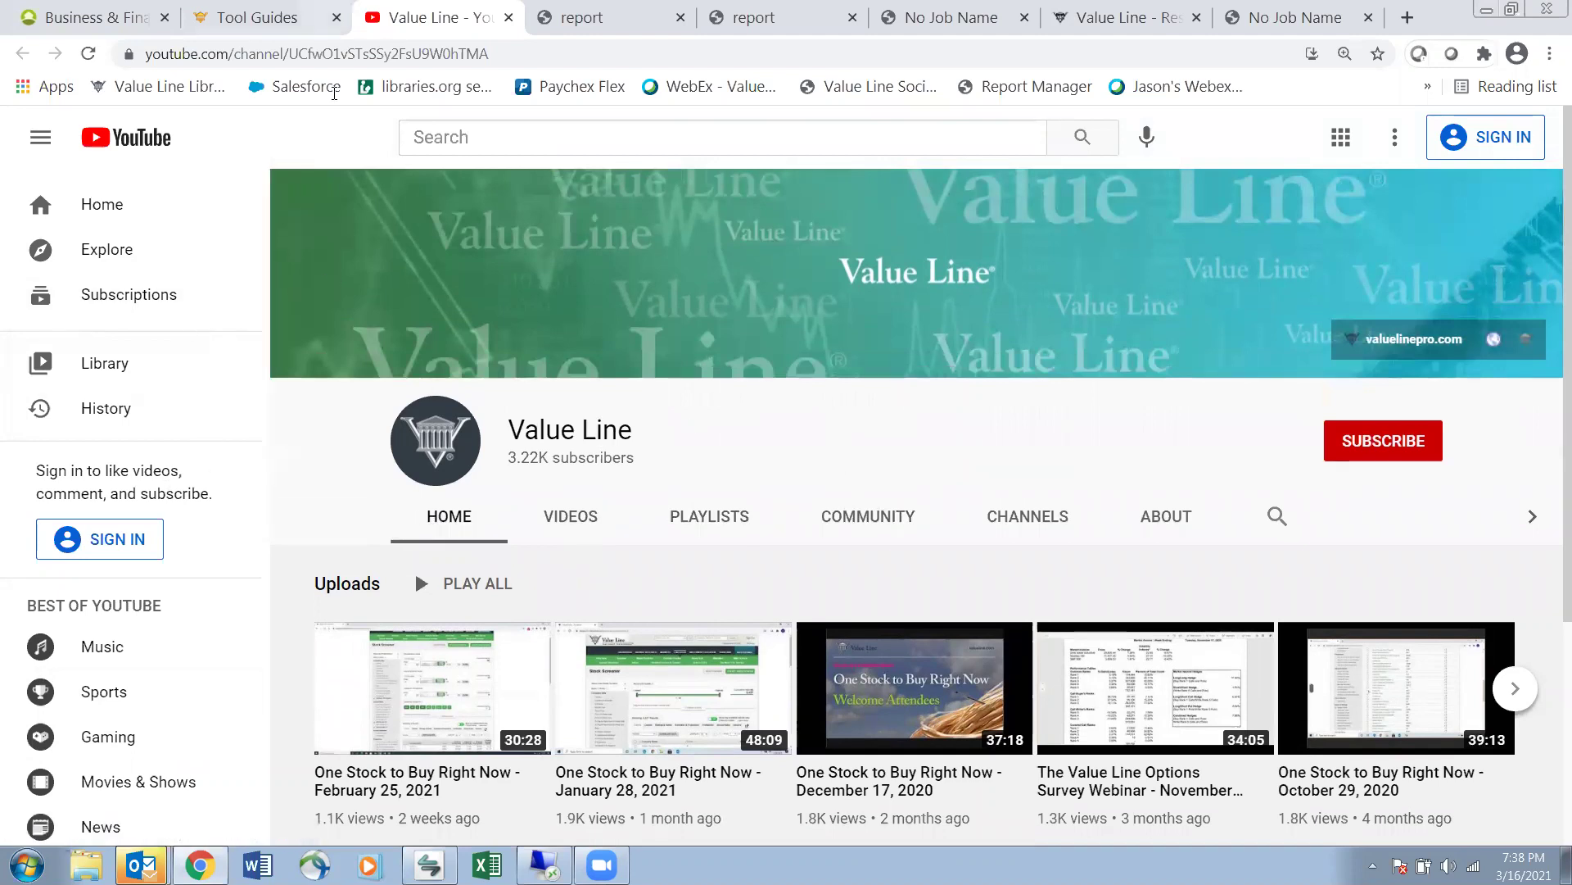
Return to the Value Line site, open the dashboard and go to the Browse Research library
left_click(258, 17)
scroll(403, 295, "up", 5)
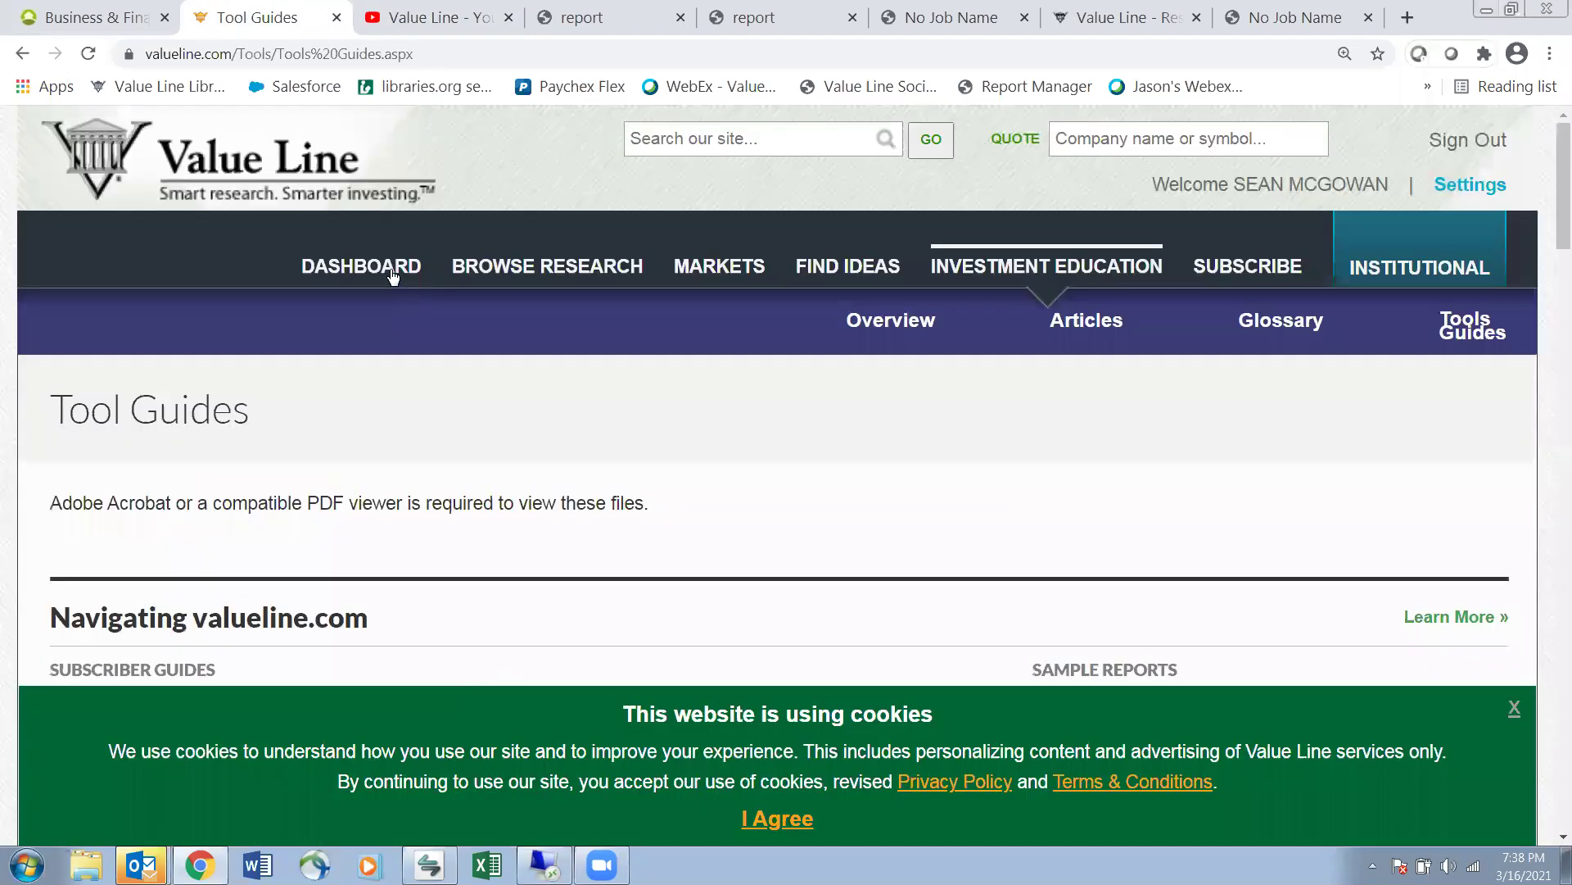
left_click(390, 267)
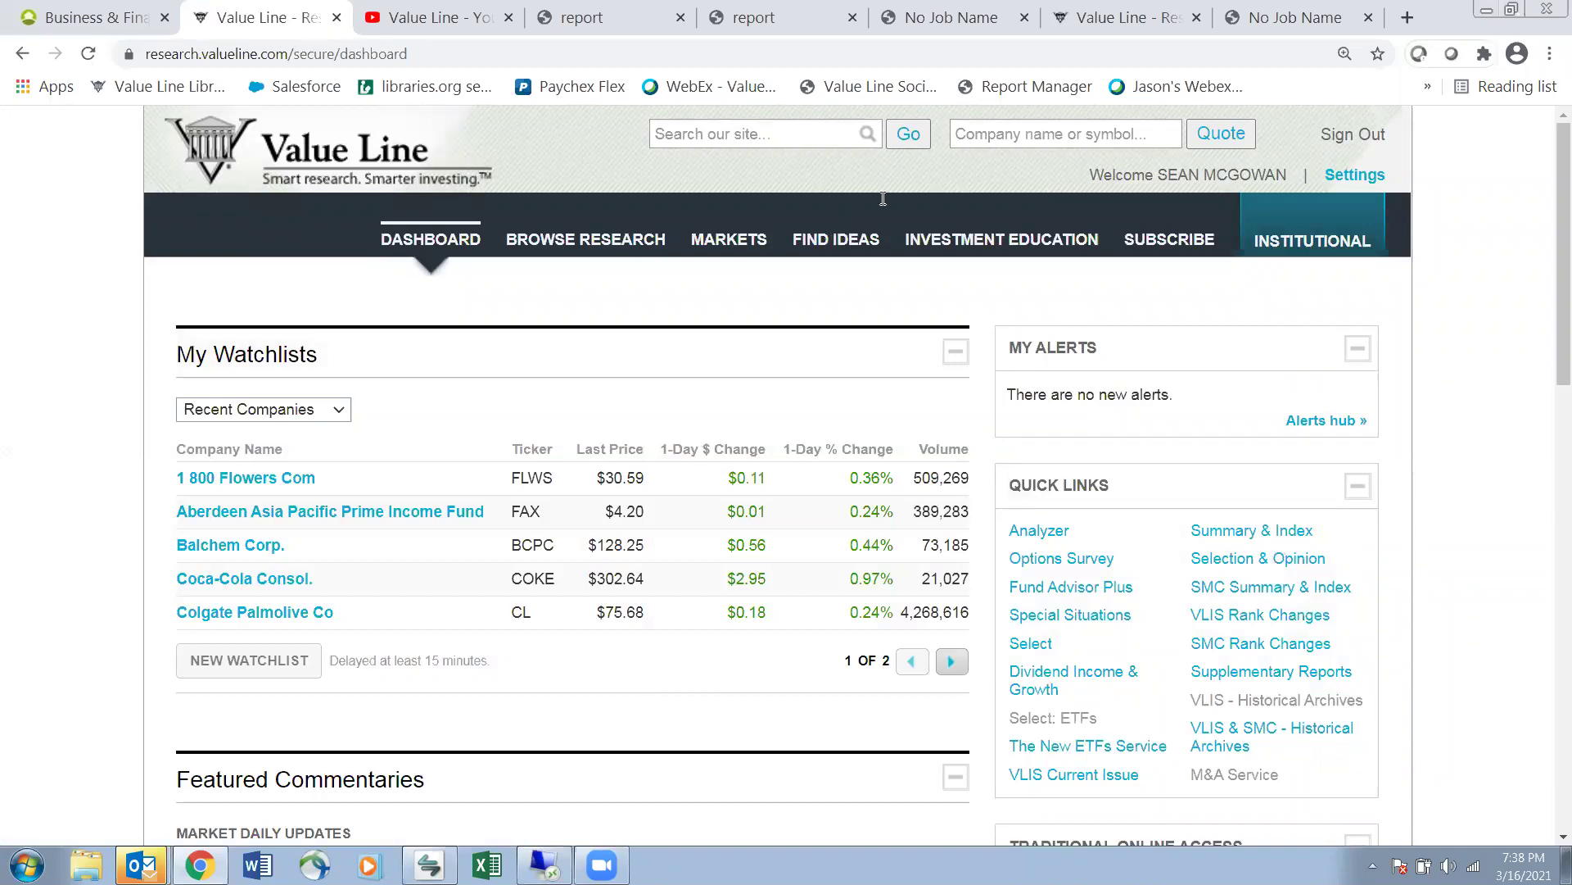
left_click(656, 240)
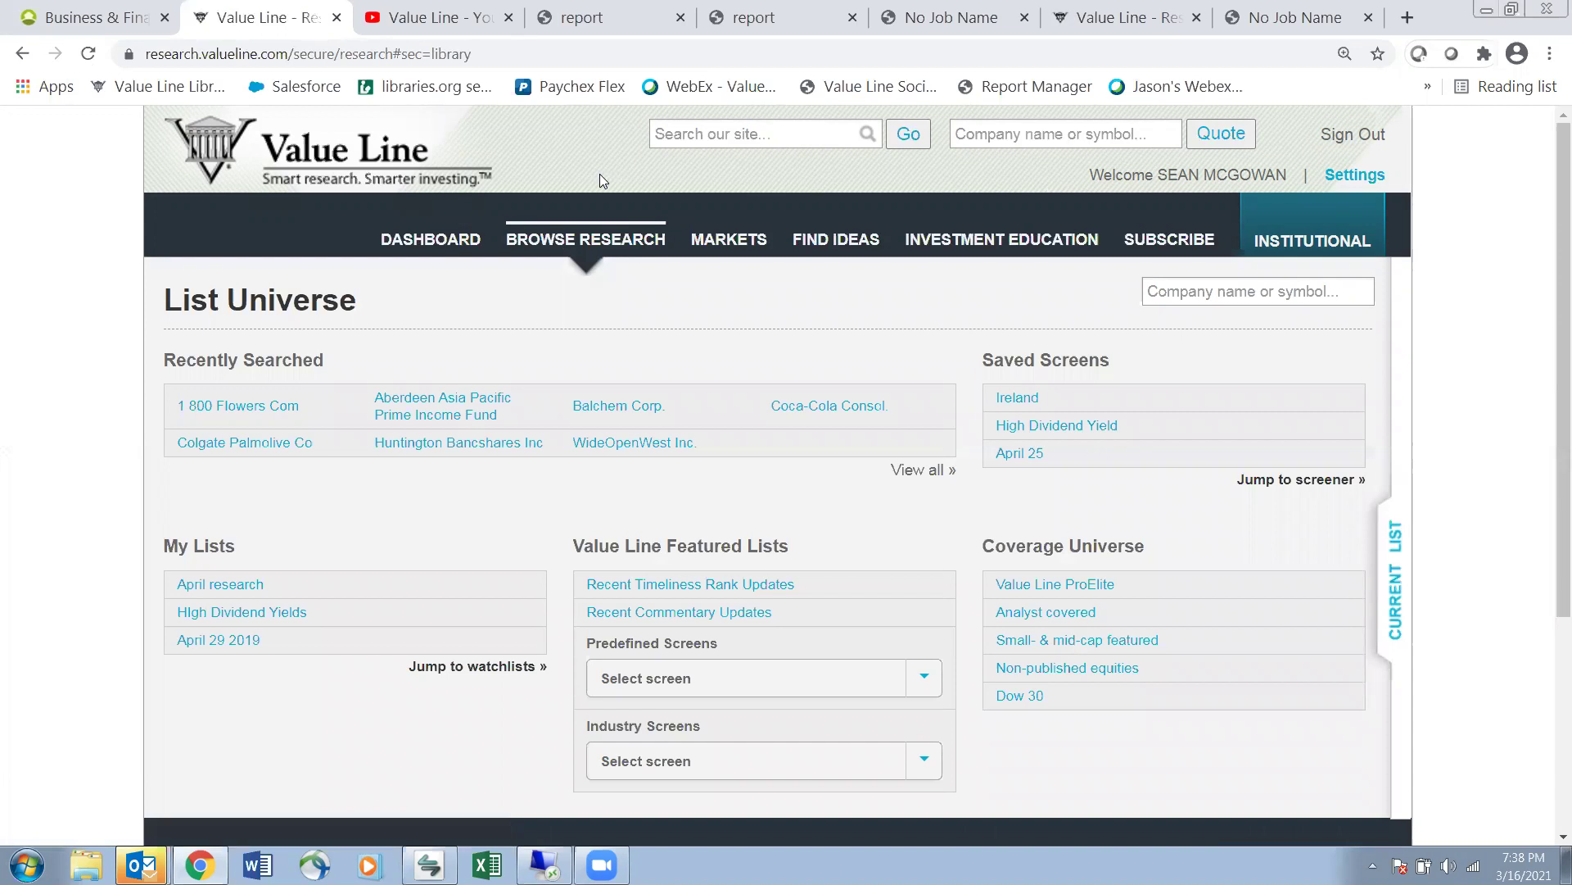
Circle the Recently Searched list, underline Coca-Cola Consol., WideOpenWest Inc. and Balchem Corp., and clear the markings
mouse_move(570, 359)
left_mouse_down()
mouse_move(174, 339)
mouse_move(899, 504)
mouse_move(919, 409)
left_mouse_up()
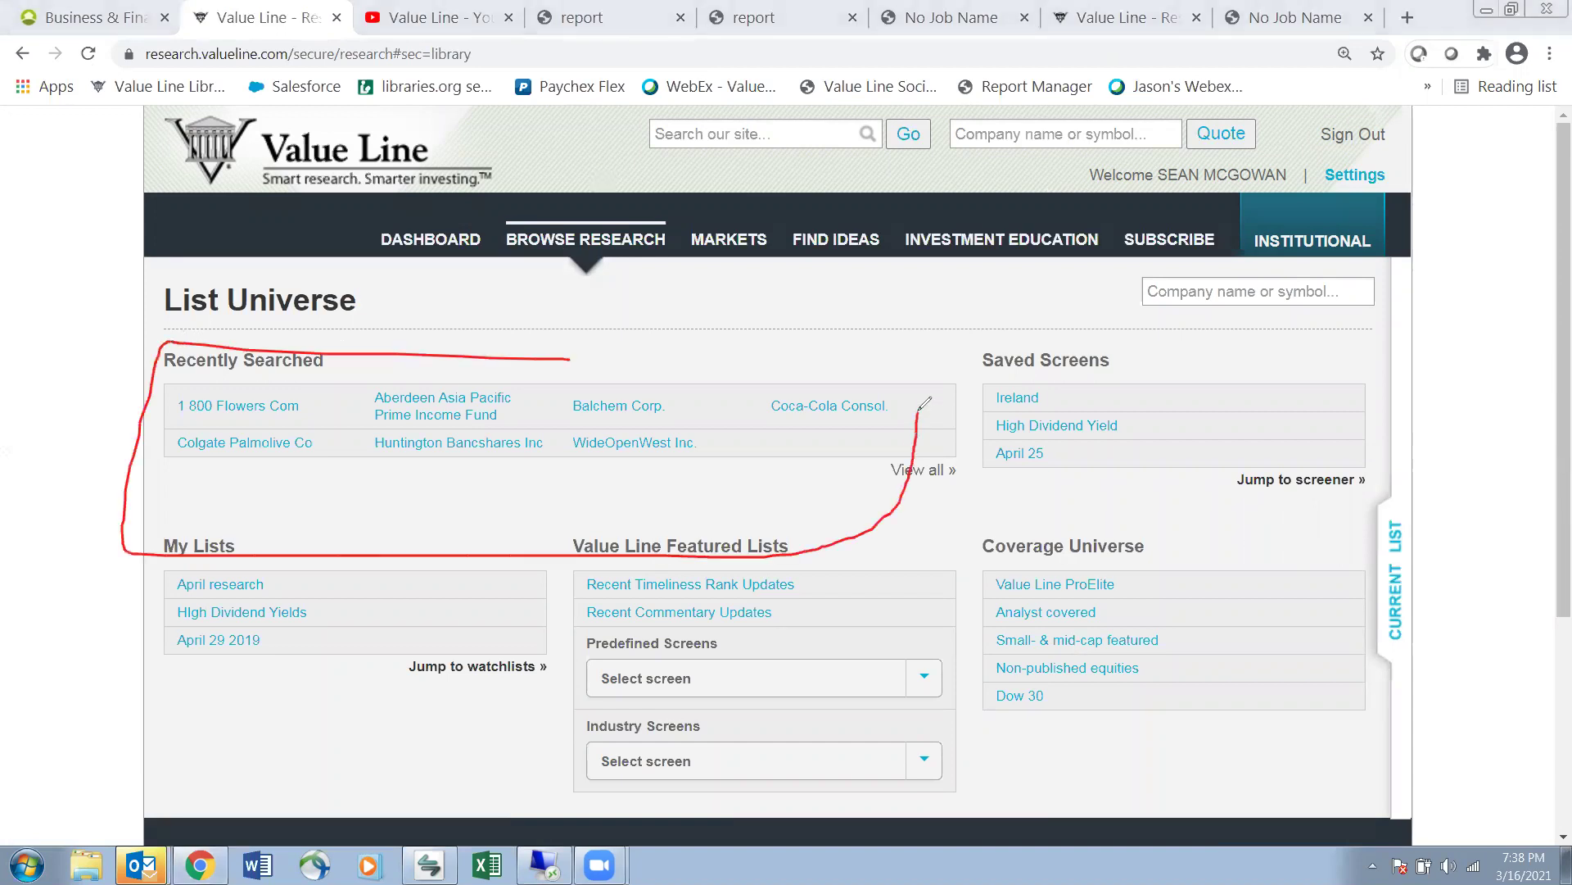
left_click_drag(772, 419, 860, 417)
left_click_drag(607, 463, 682, 462)
left_click_drag(592, 425, 629, 421)
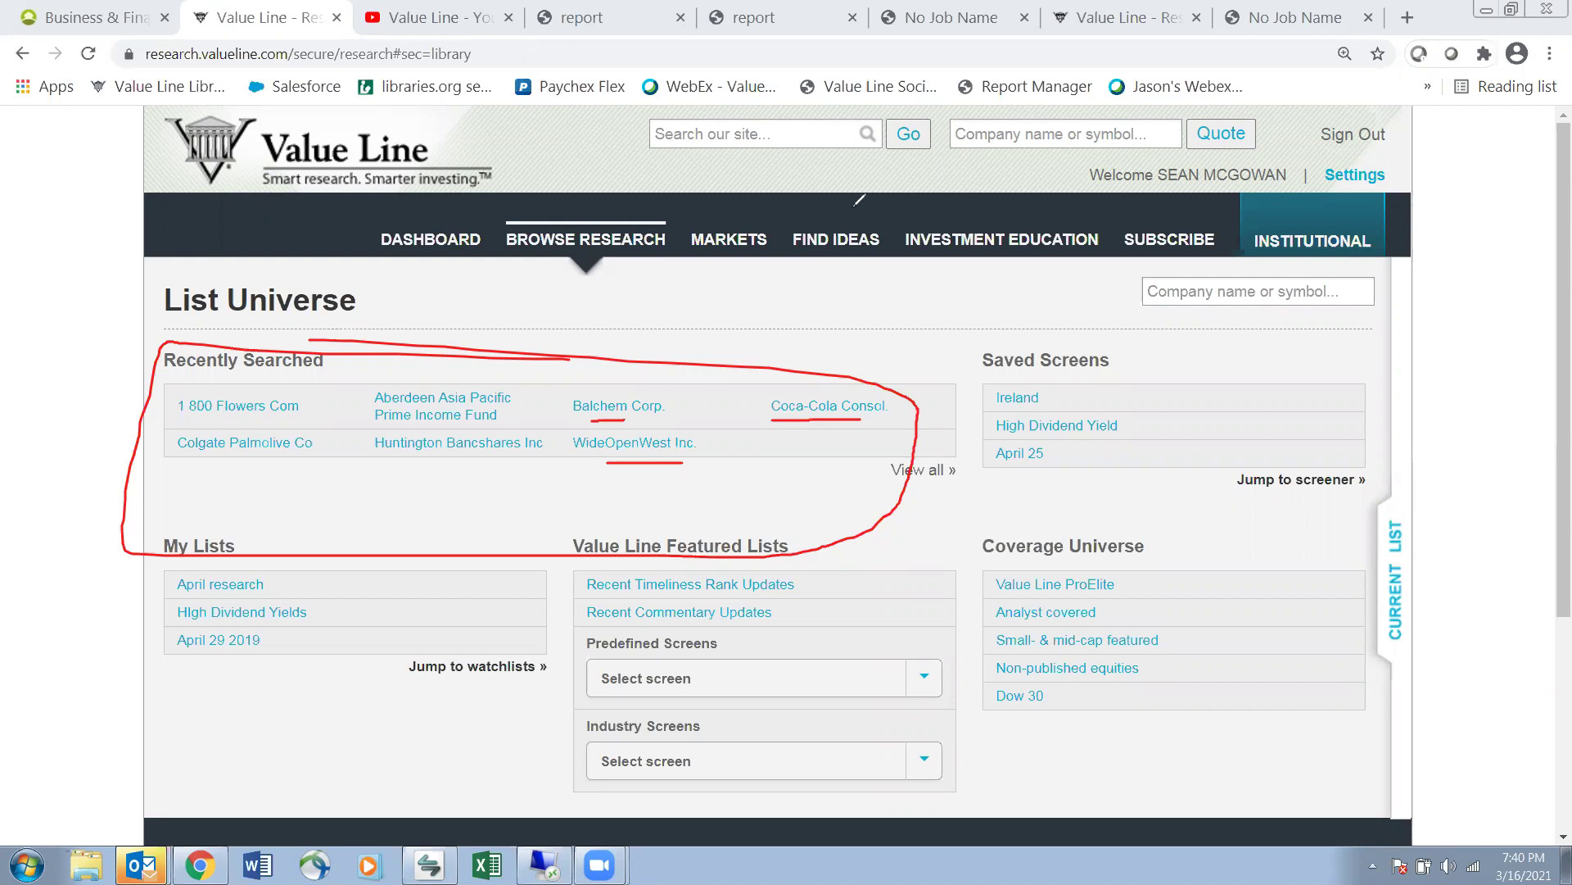
key("Escape")
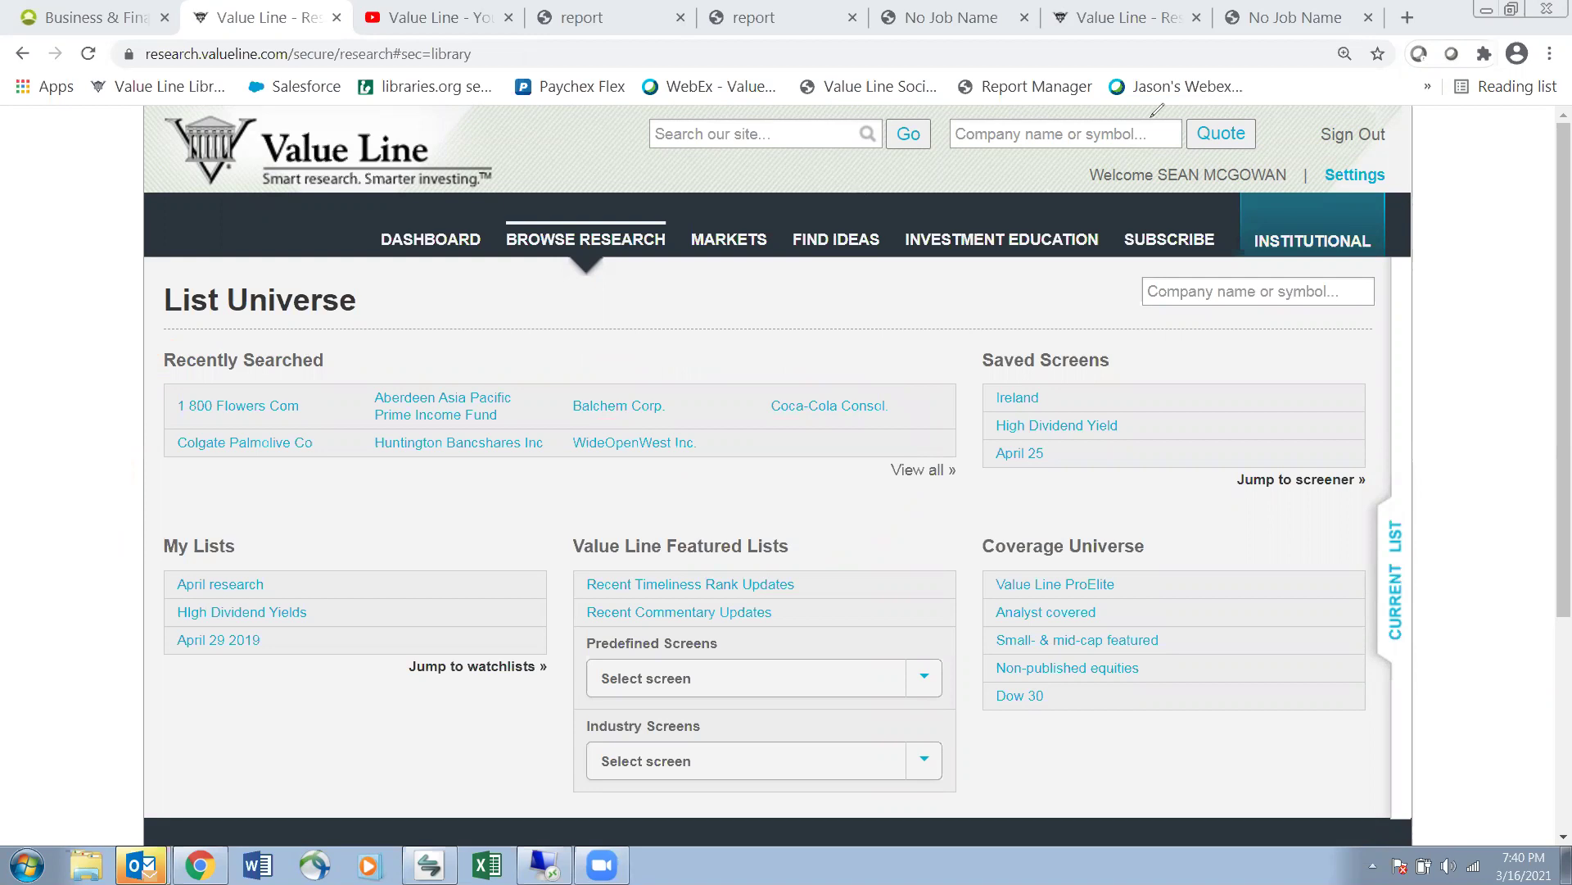
Switch to the Massapequa Public Library site and go from its home page through Research and Online Resources to Business & Finance
left_click(141, 30)
scroll(745, 426, "up", 15)
scroll(747, 427, "up", 5)
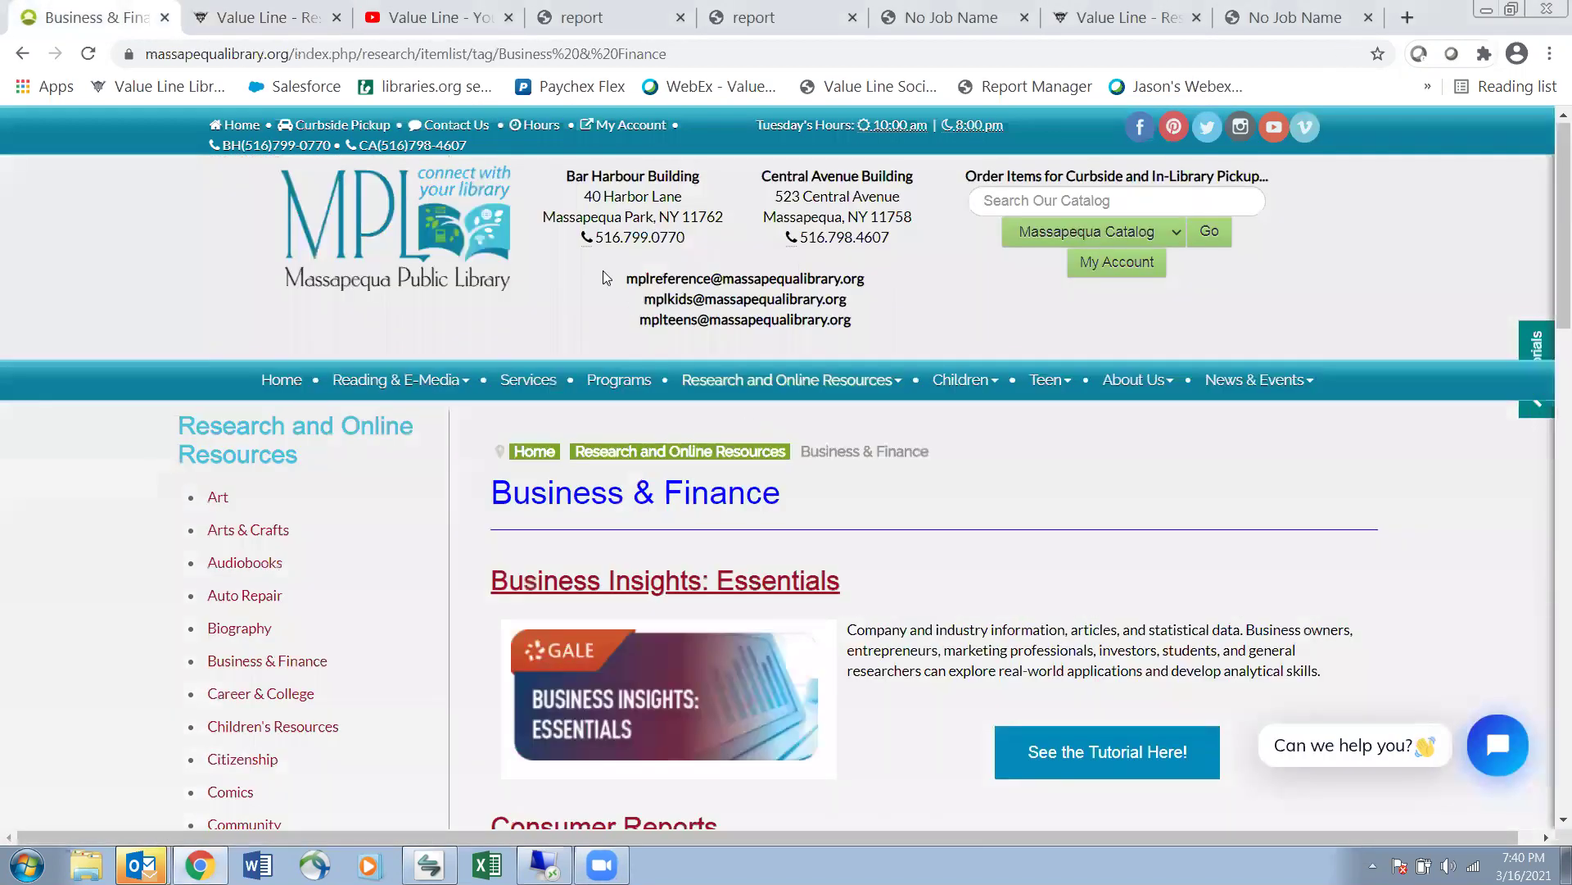
left_click(401, 229)
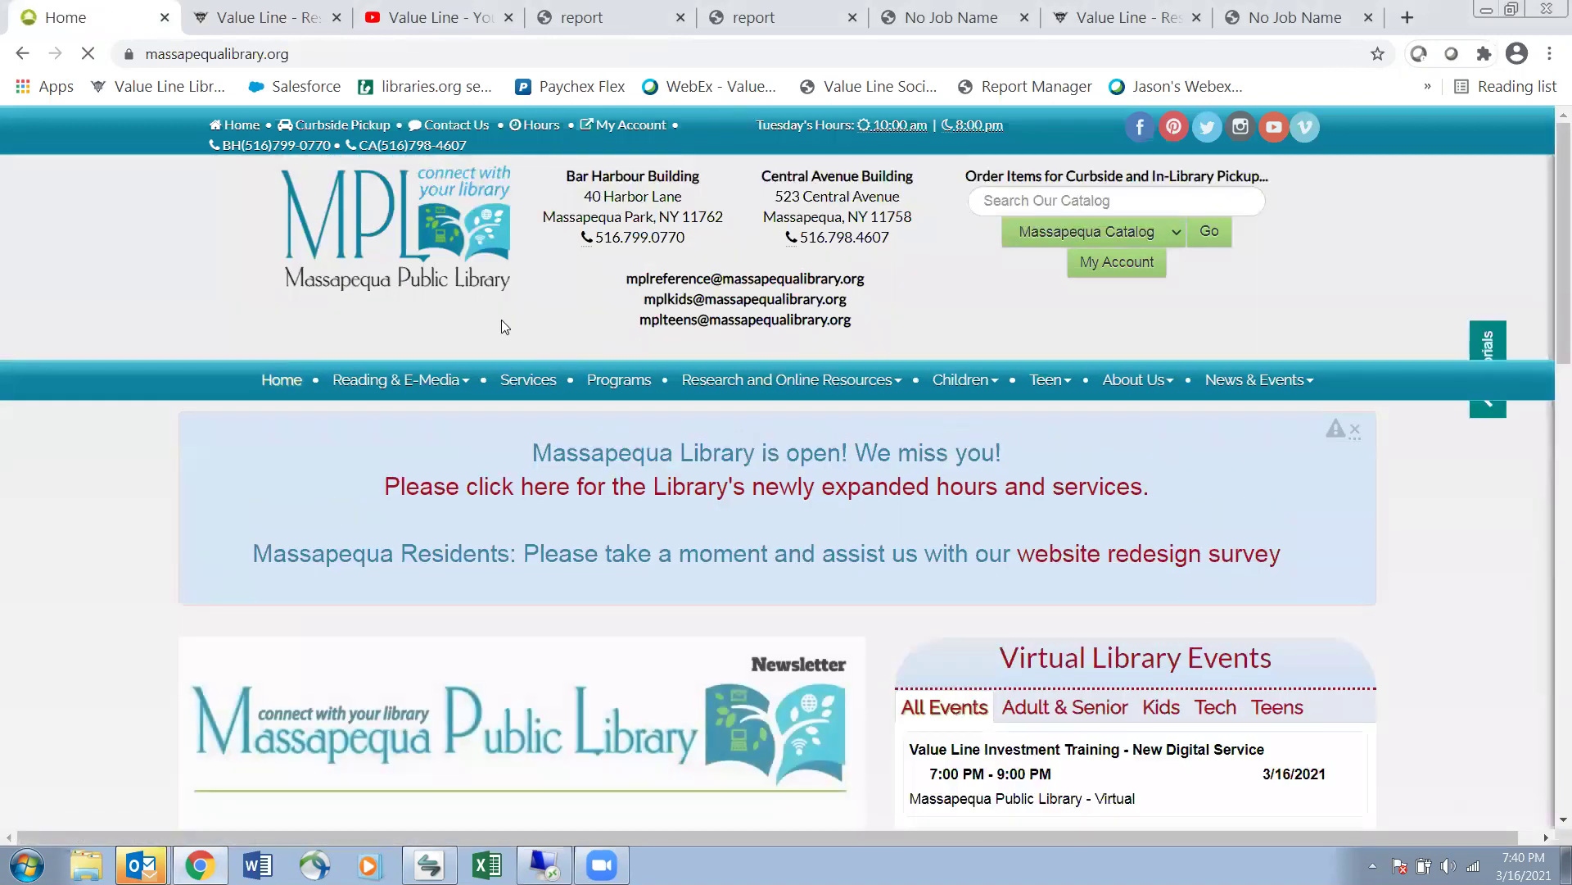
mouse_move(836, 391)
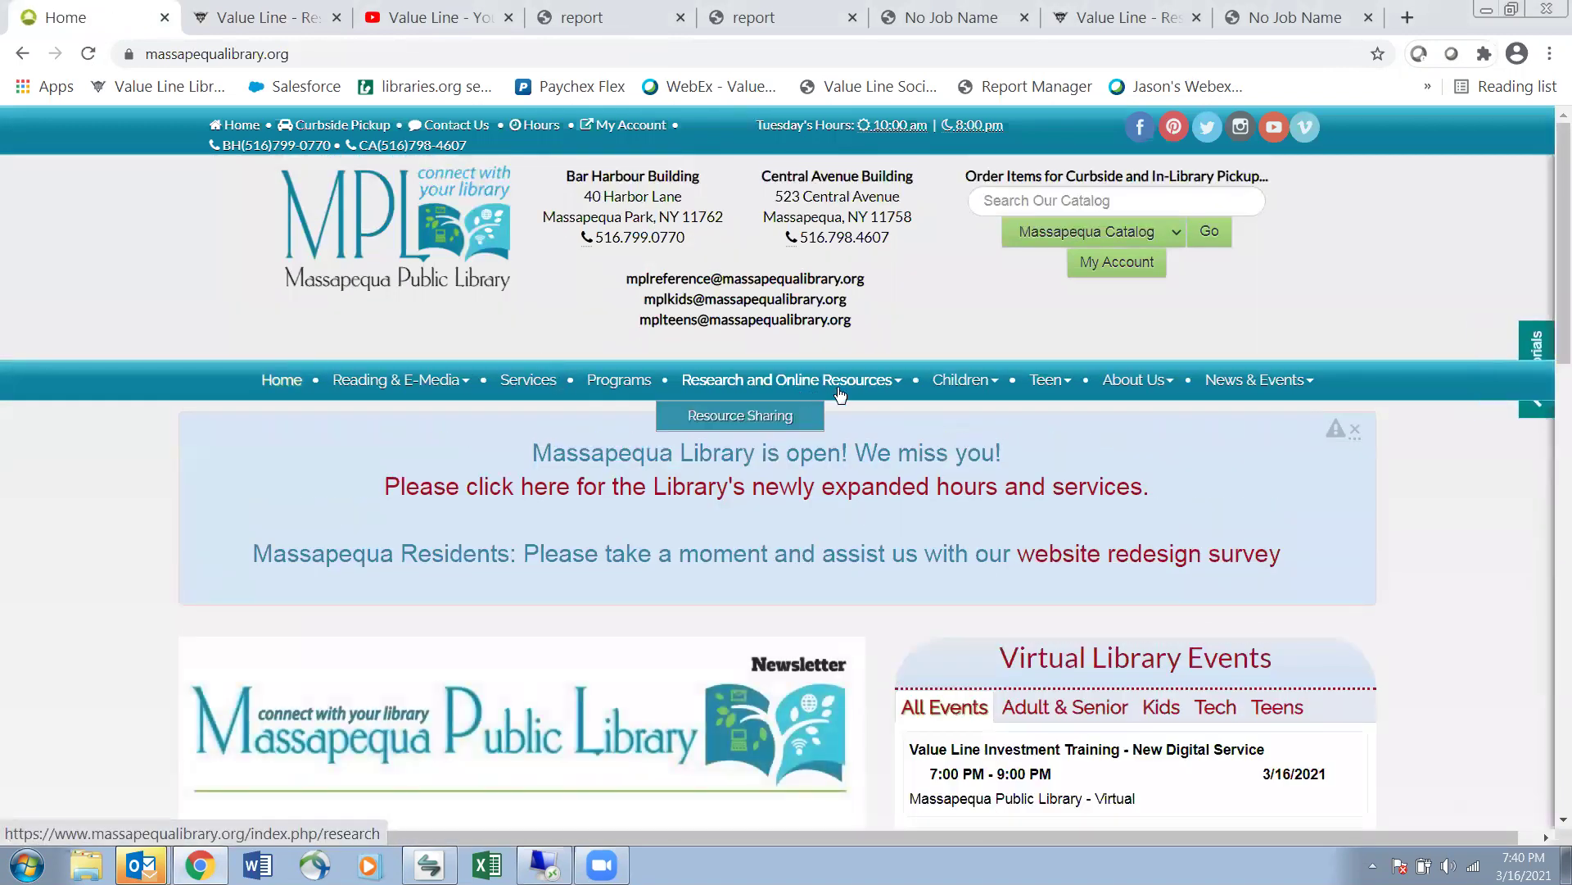
left_click(777, 382)
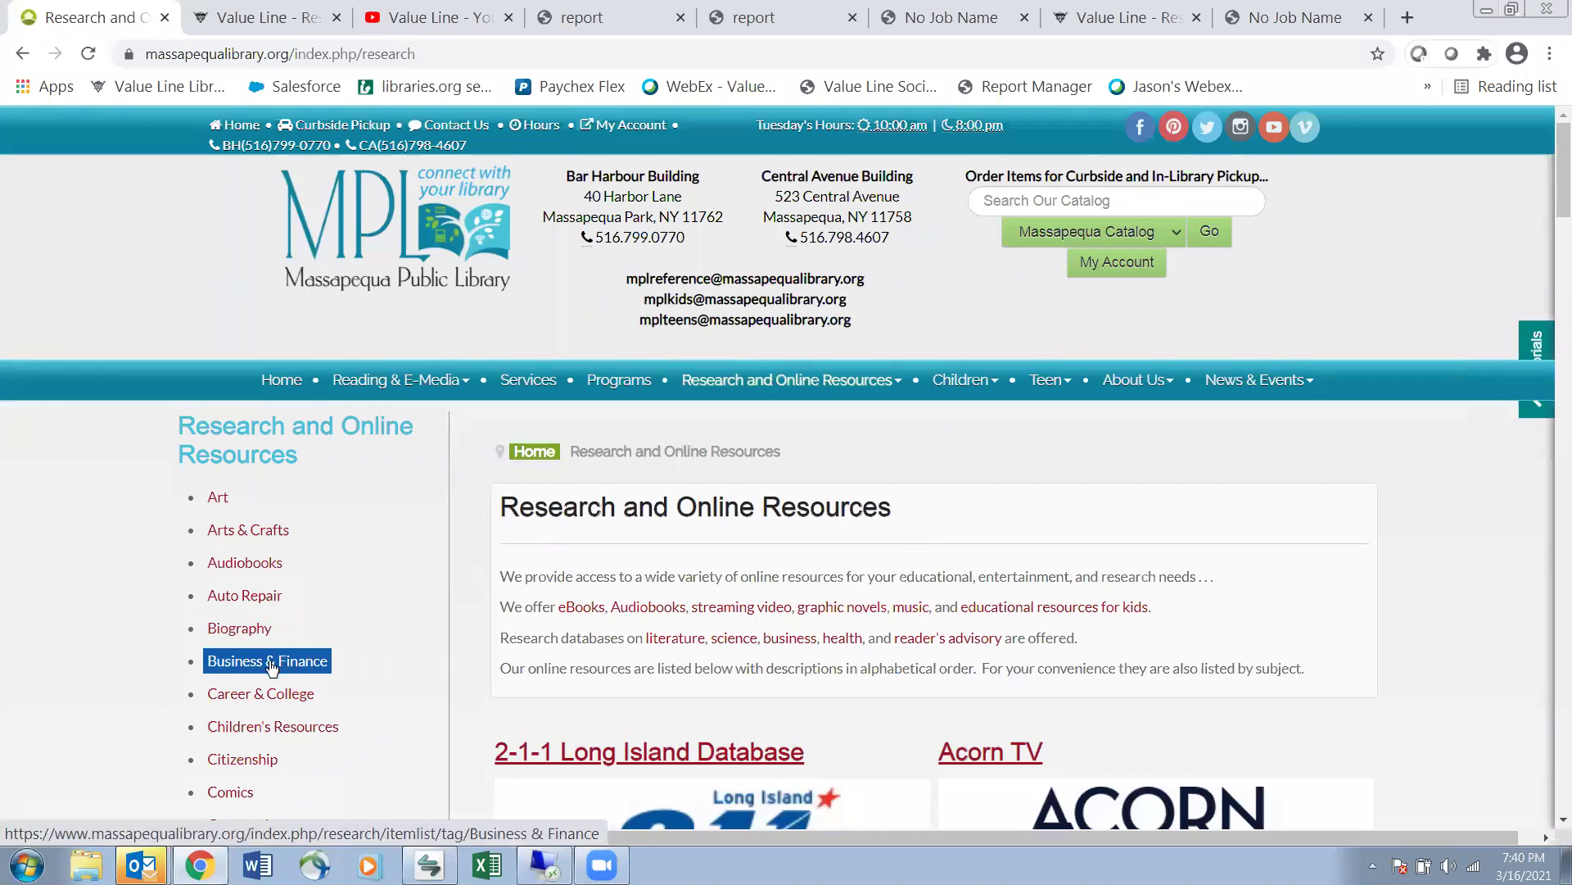
left_click(271, 665)
Look through the Business & Finance databases to locate the Value Line entry and its description
scroll(828, 643, "down", 5)
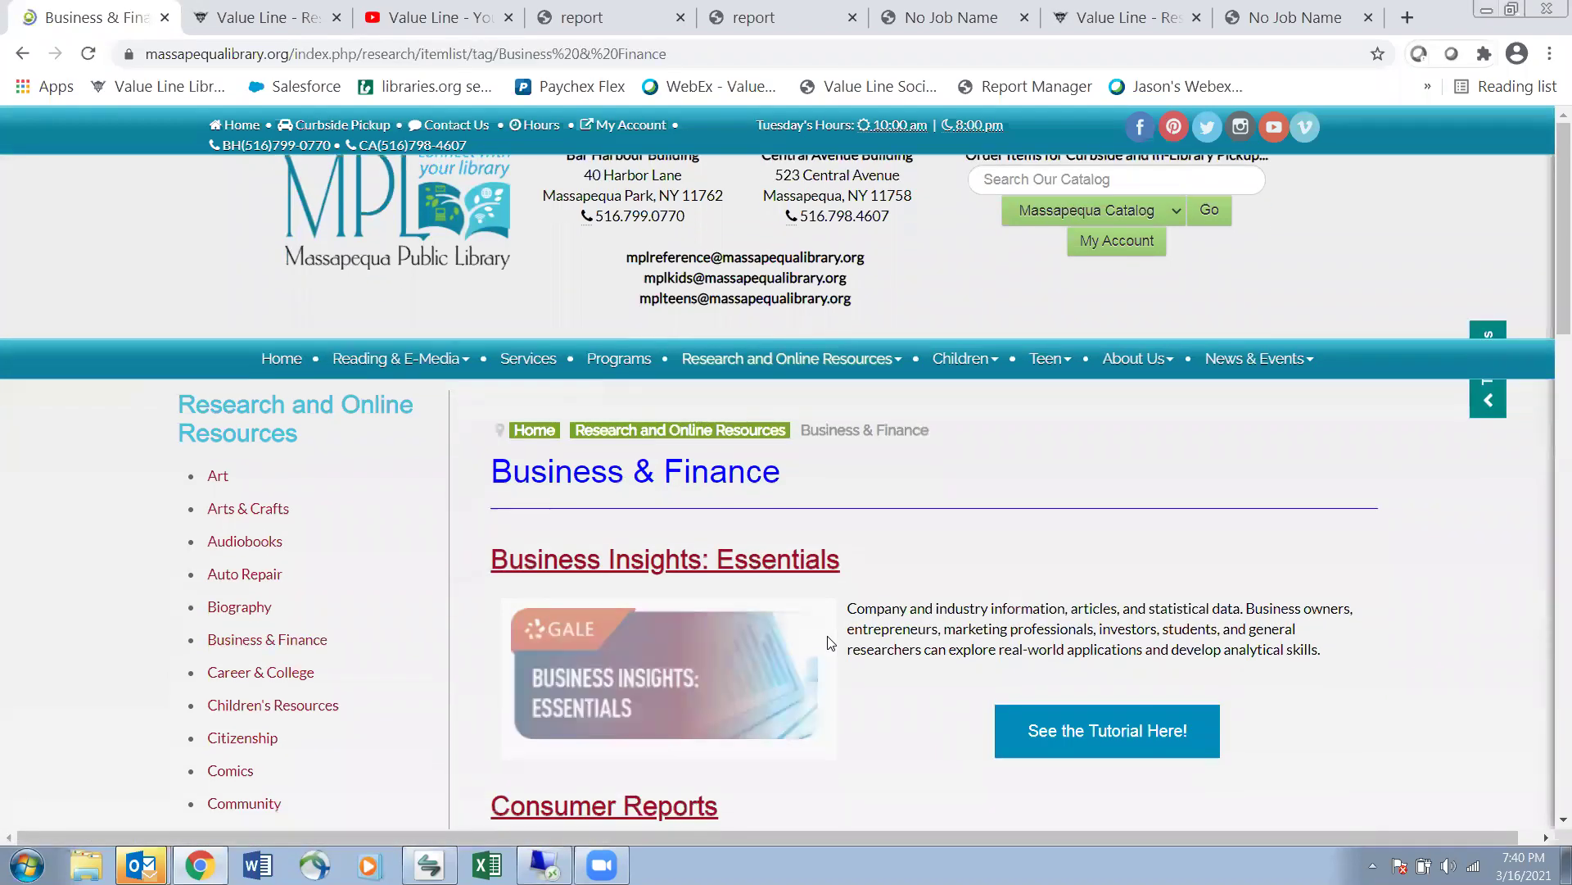
scroll(829, 643, "down", 10)
scroll(828, 642, "up", 5)
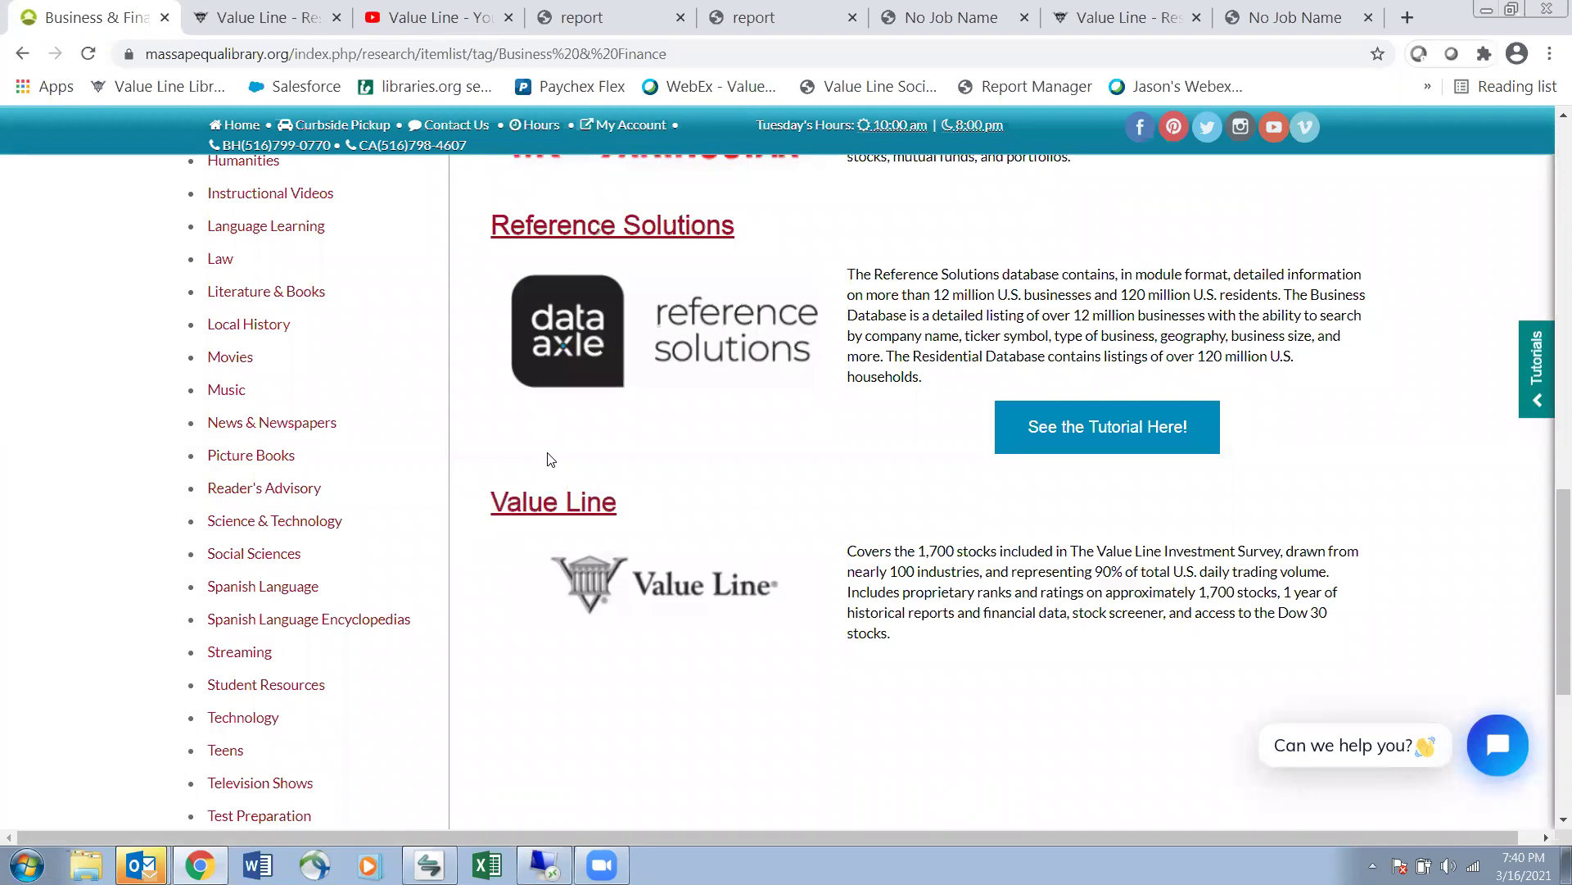
scroll(591, 472, "up", 2)
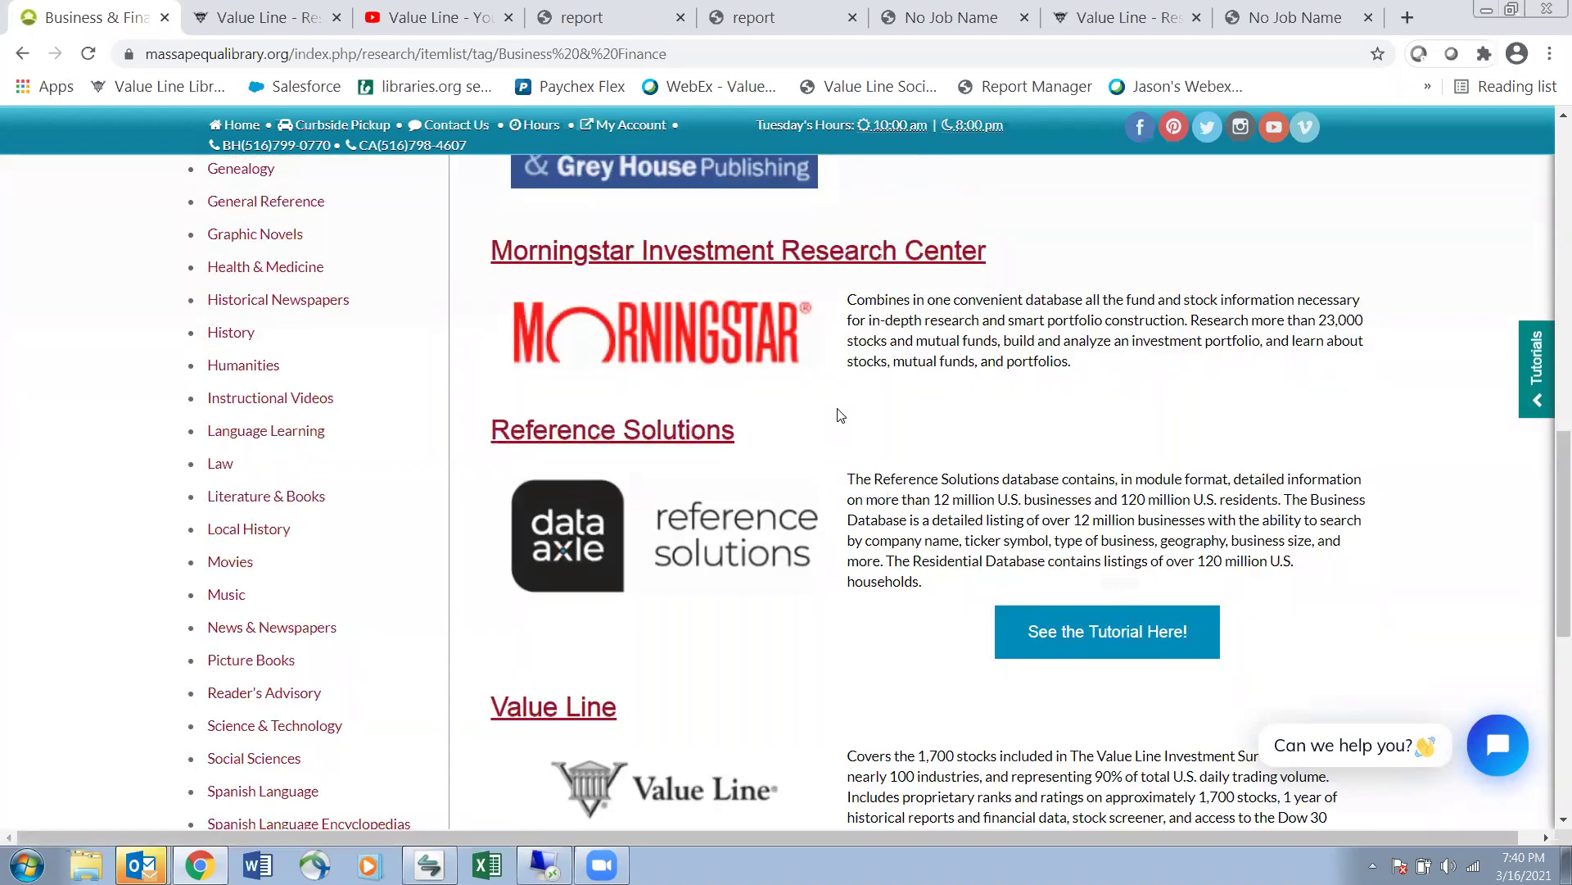
scroll(839, 415, "down", 2)
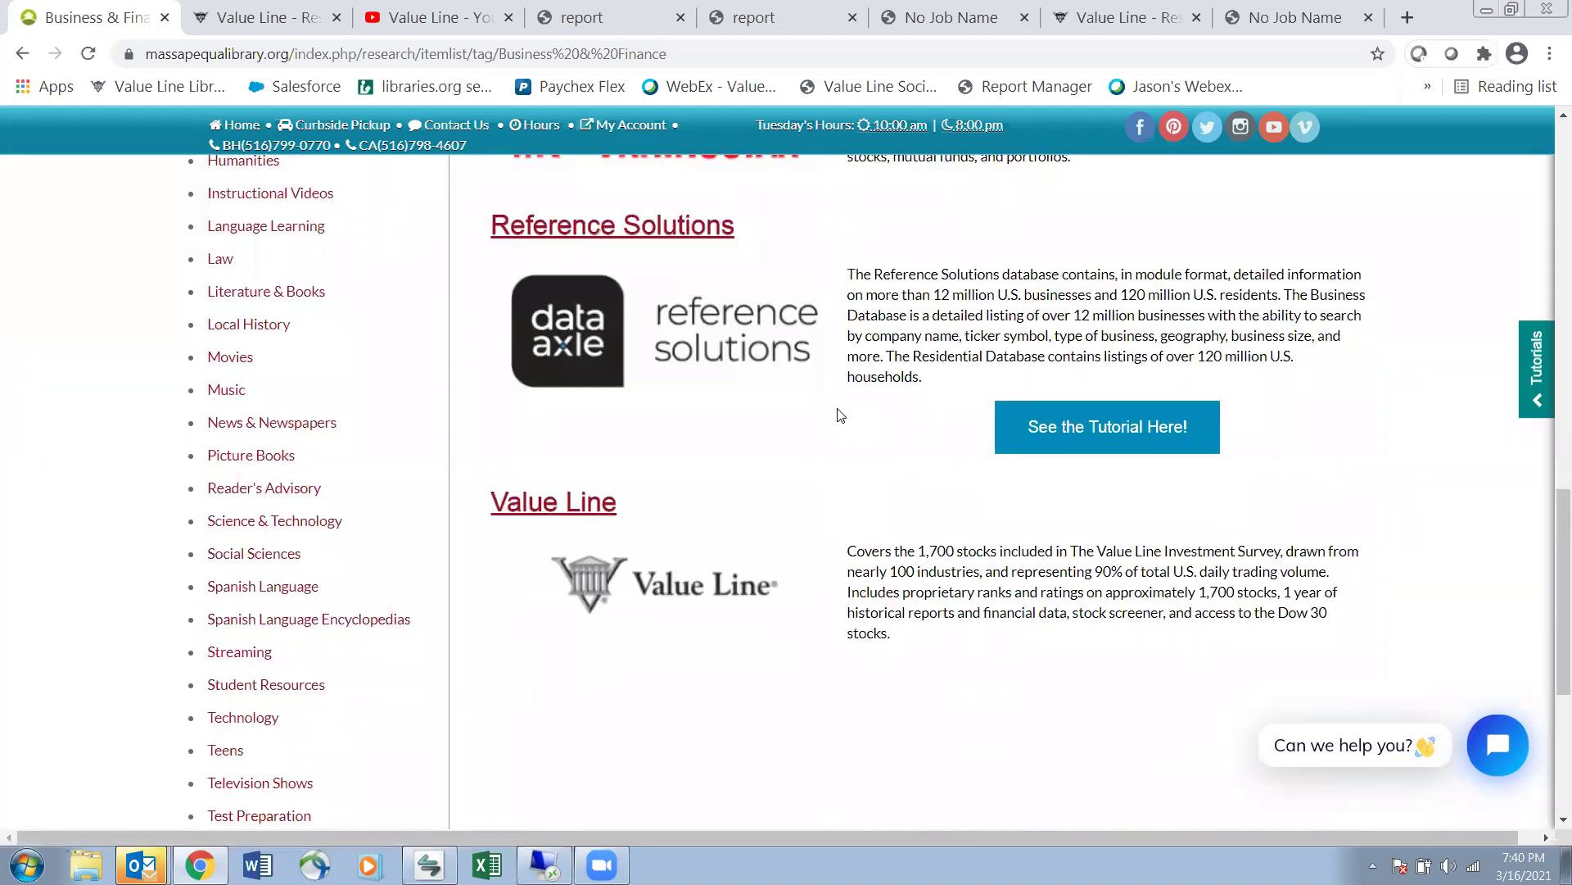
scroll(840, 415, "down", 2)
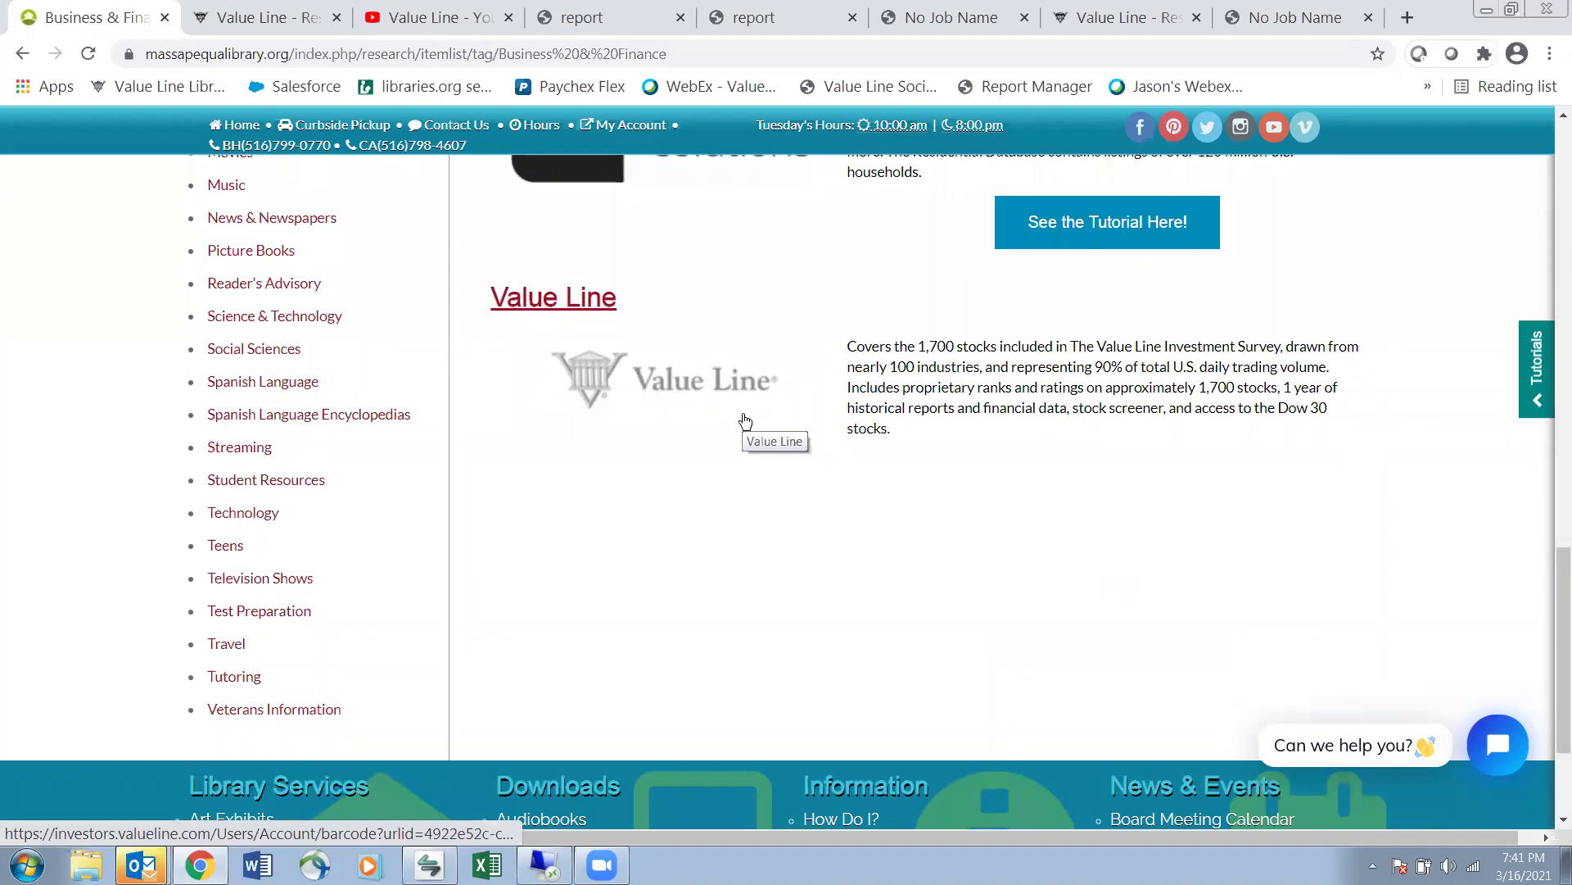